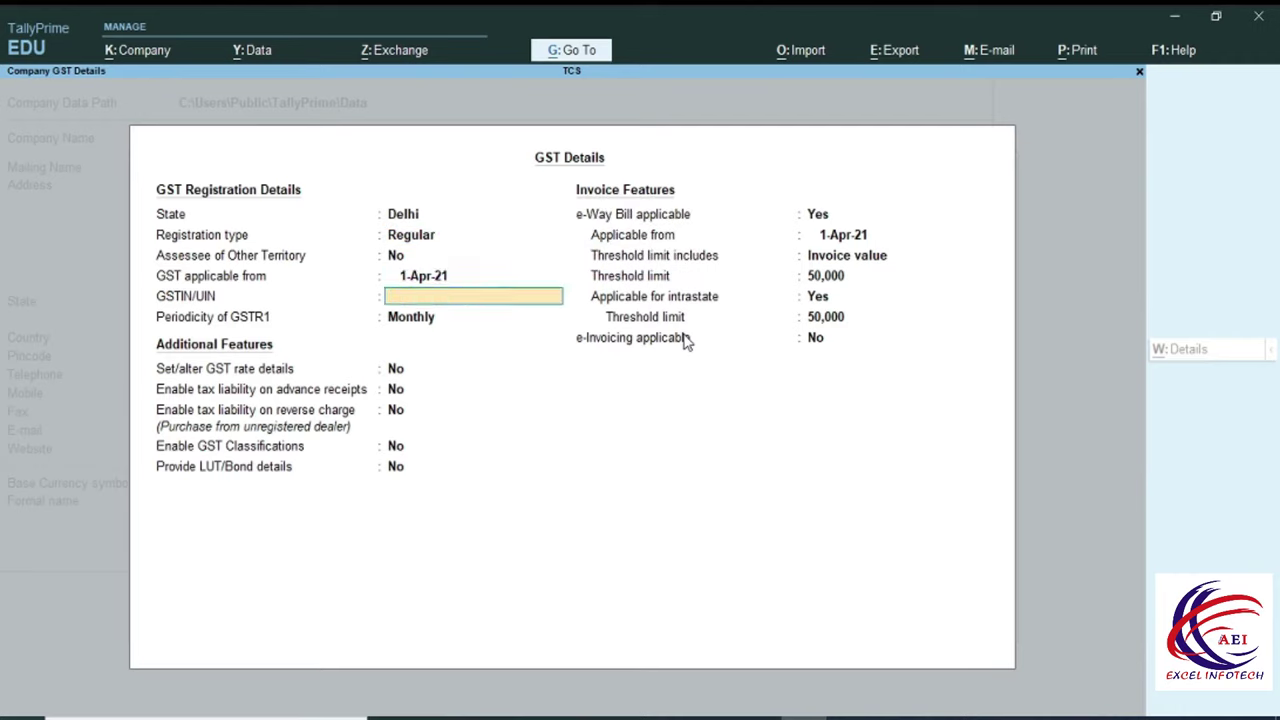
# Enter the company's GSTIN and accept the GST details, keeping GSTR1 periodicity Monthly.
pyautogui.write('07AAAAA1234A1Z5')
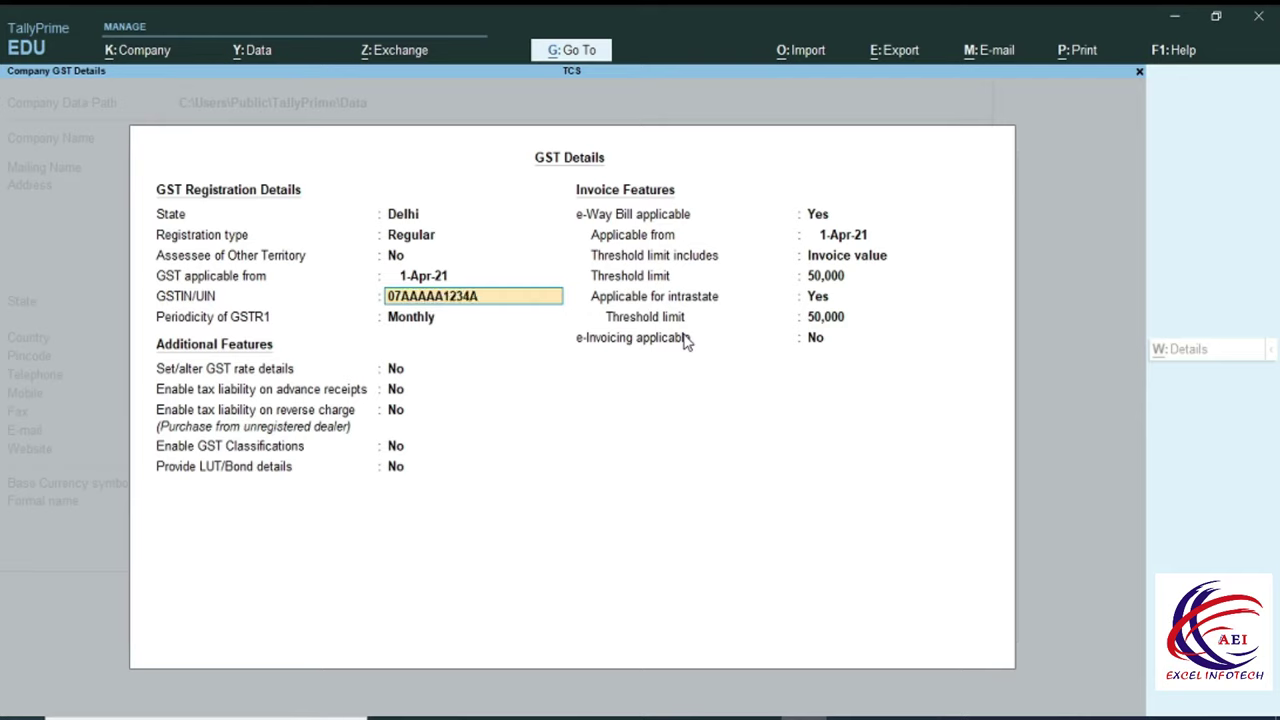
pyautogui.press('Return')
pyautogui.press('Return')
pyautogui.press('Return')
pyautogui.press('Return')
pyautogui.press('Return')
pyautogui.press('Return')
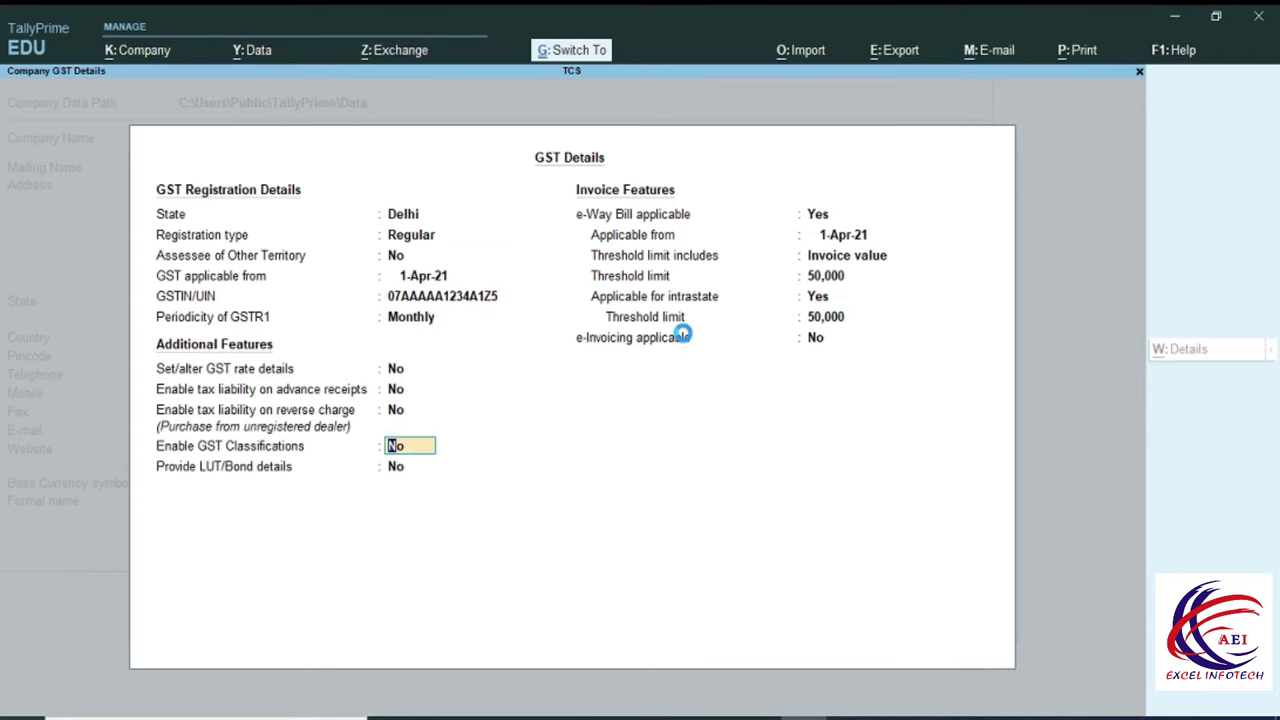
pyautogui.press('Return')
pyautogui.press('Return')
pyautogui.press('Return')
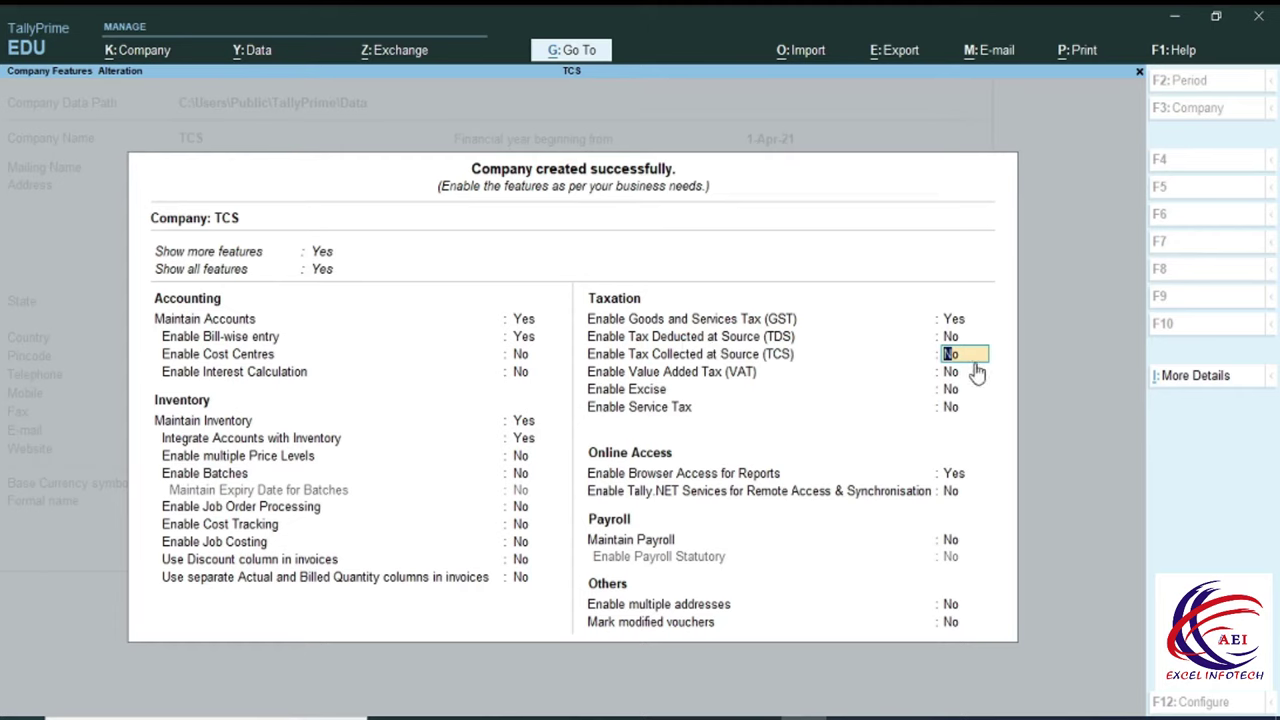
# Enable TCS, enter the TAN registration and account numbers, and keep Company as collector type.
pyautogui.write('y')
pyautogui.press('Return')
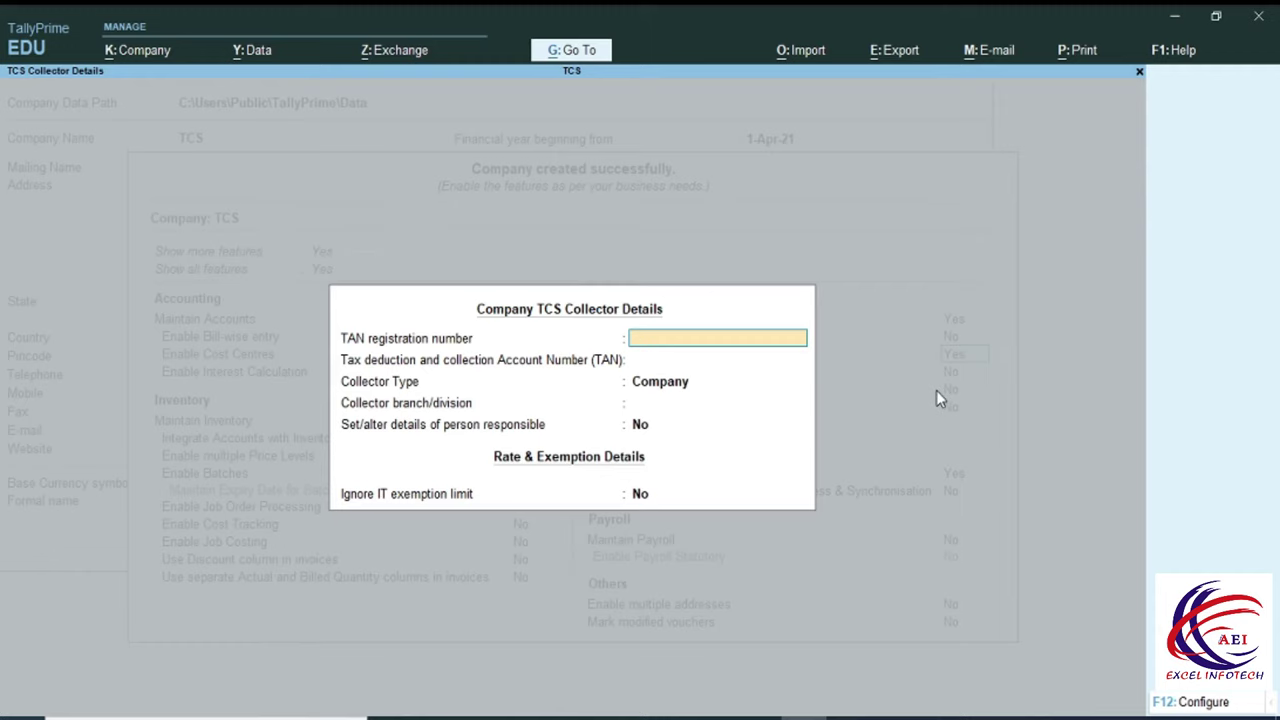
pyautogui.write('AAAA12345A')
pyautogui.press('Return')
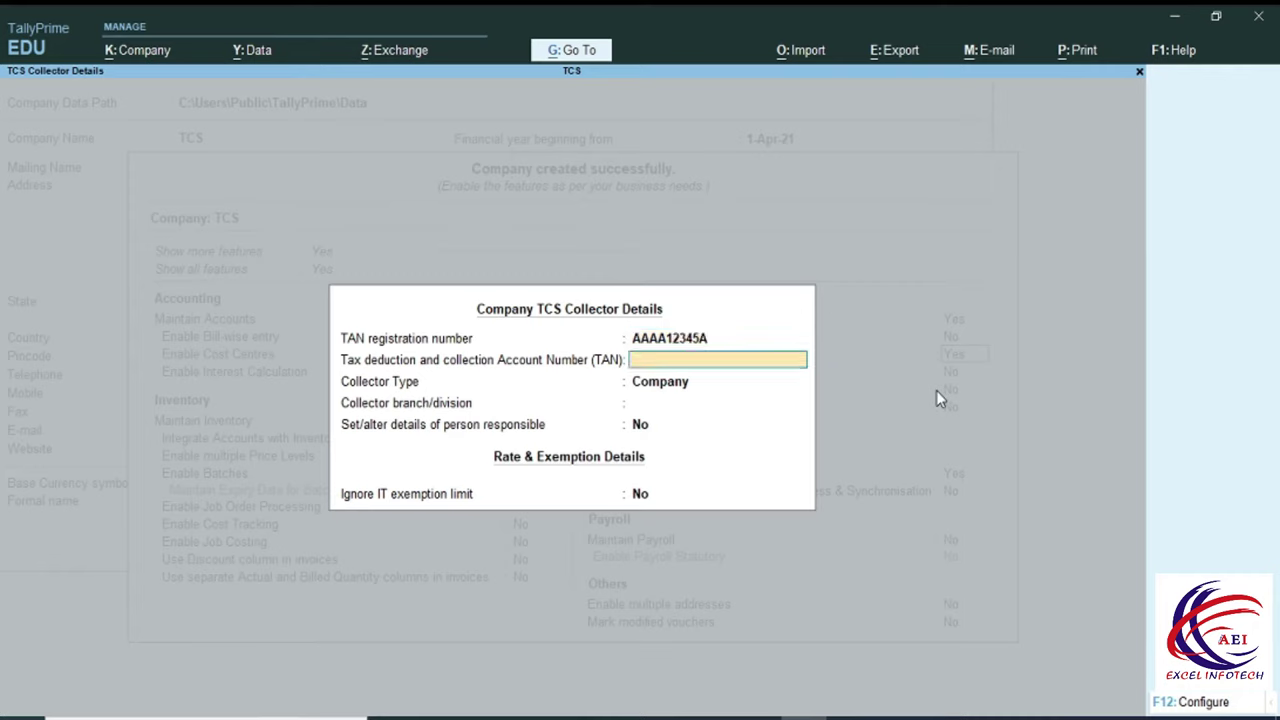
pyautogui.write('AAAA12345A')
pyautogui.press('Return')
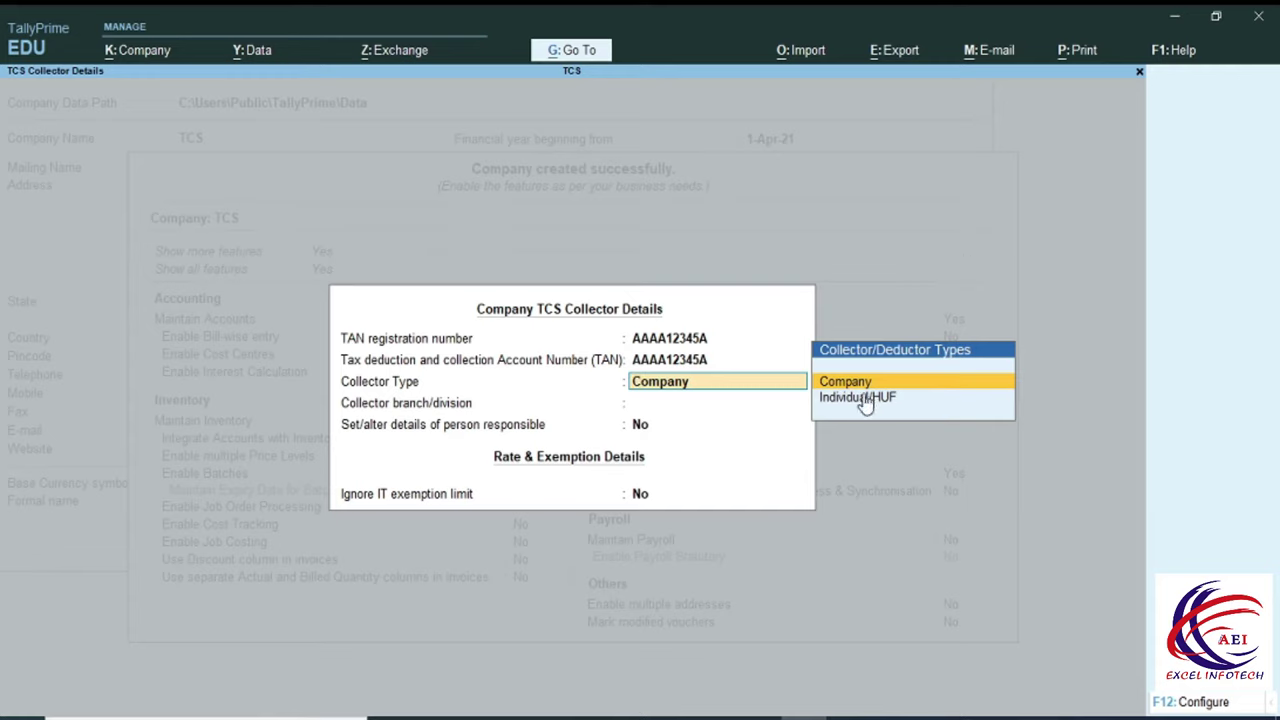
pyautogui.press('Return')
pyautogui.press('Return')
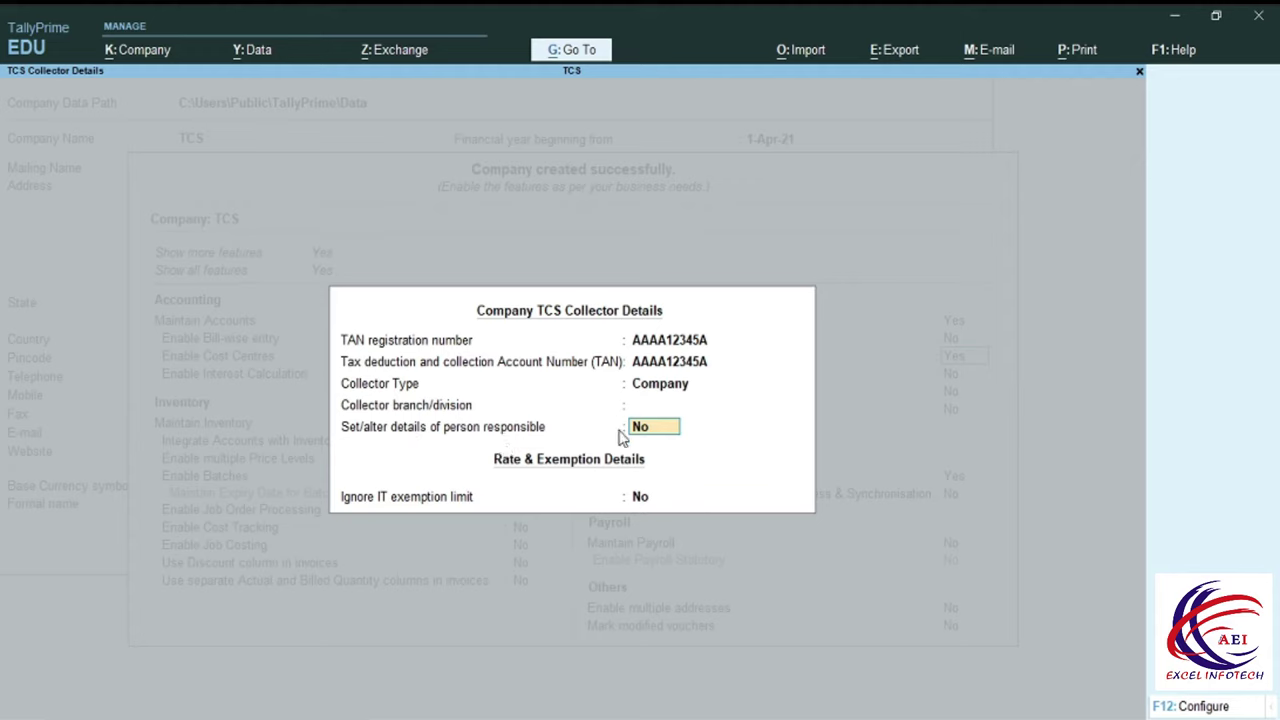
pyautogui.write('y')
pyautogui.press('Return')
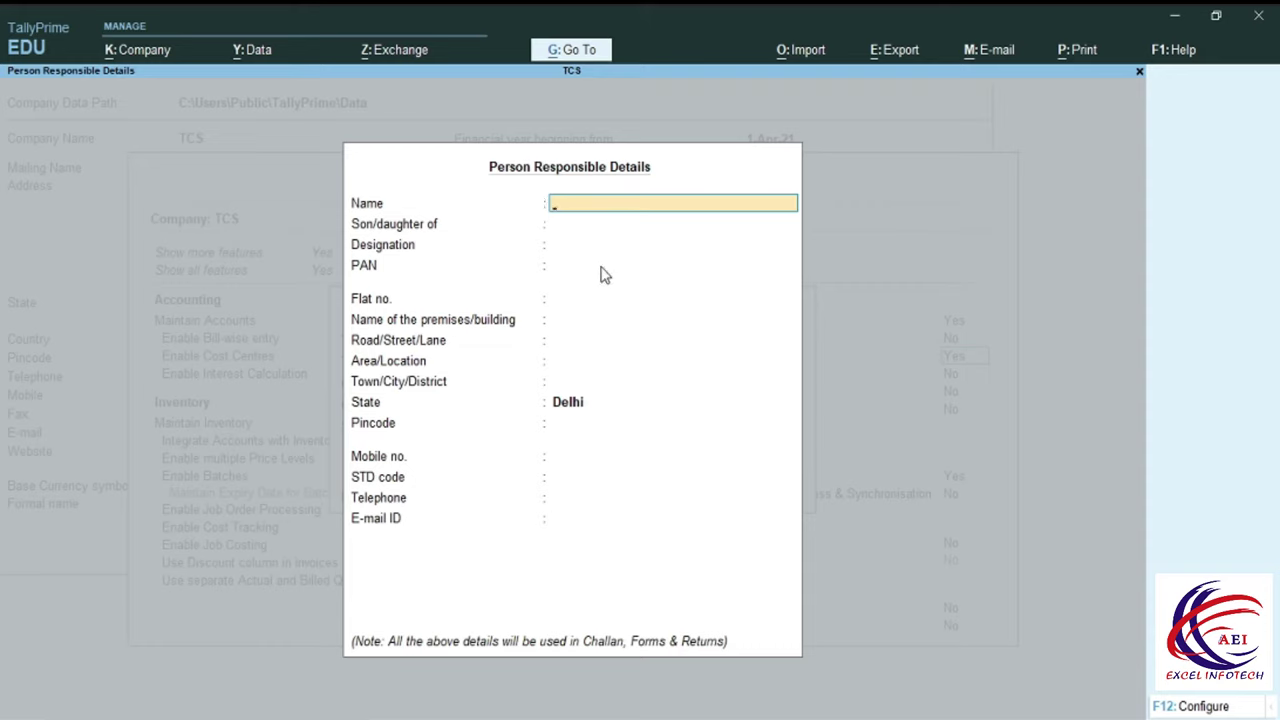
# Enter the responsible person's name, father's name, designation Manager and PAN.
pyautogui.press('Return')
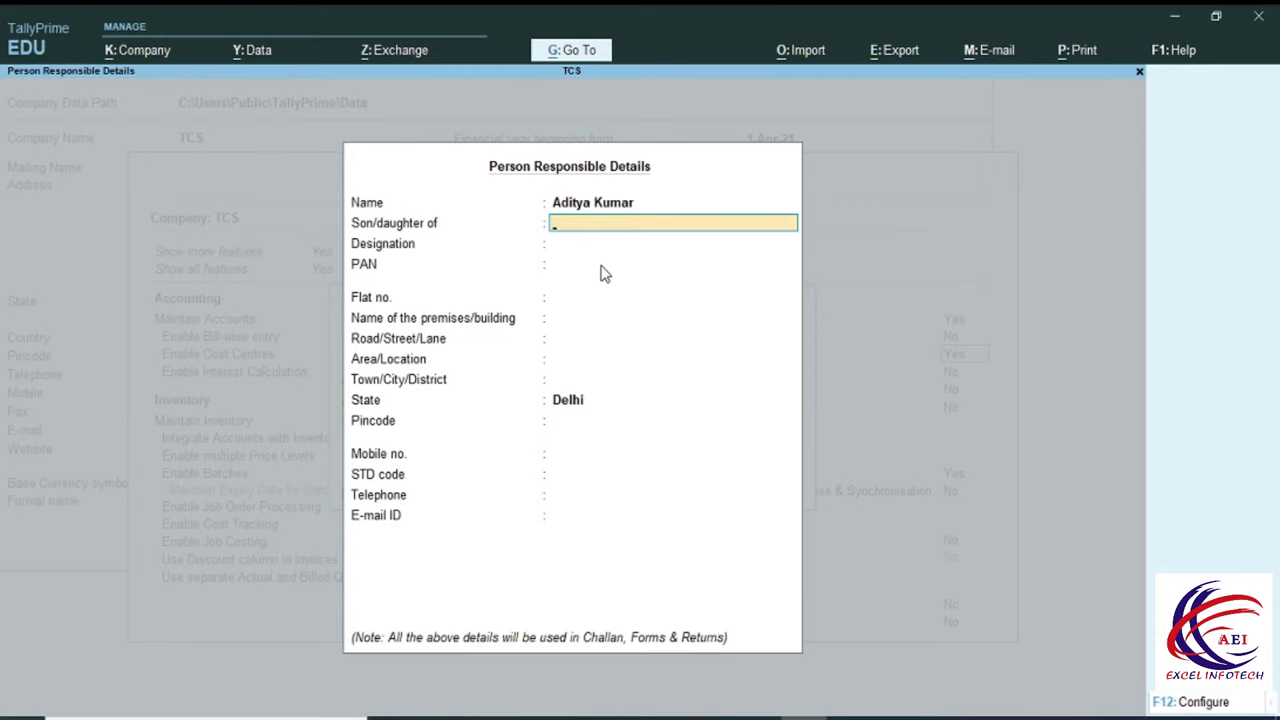
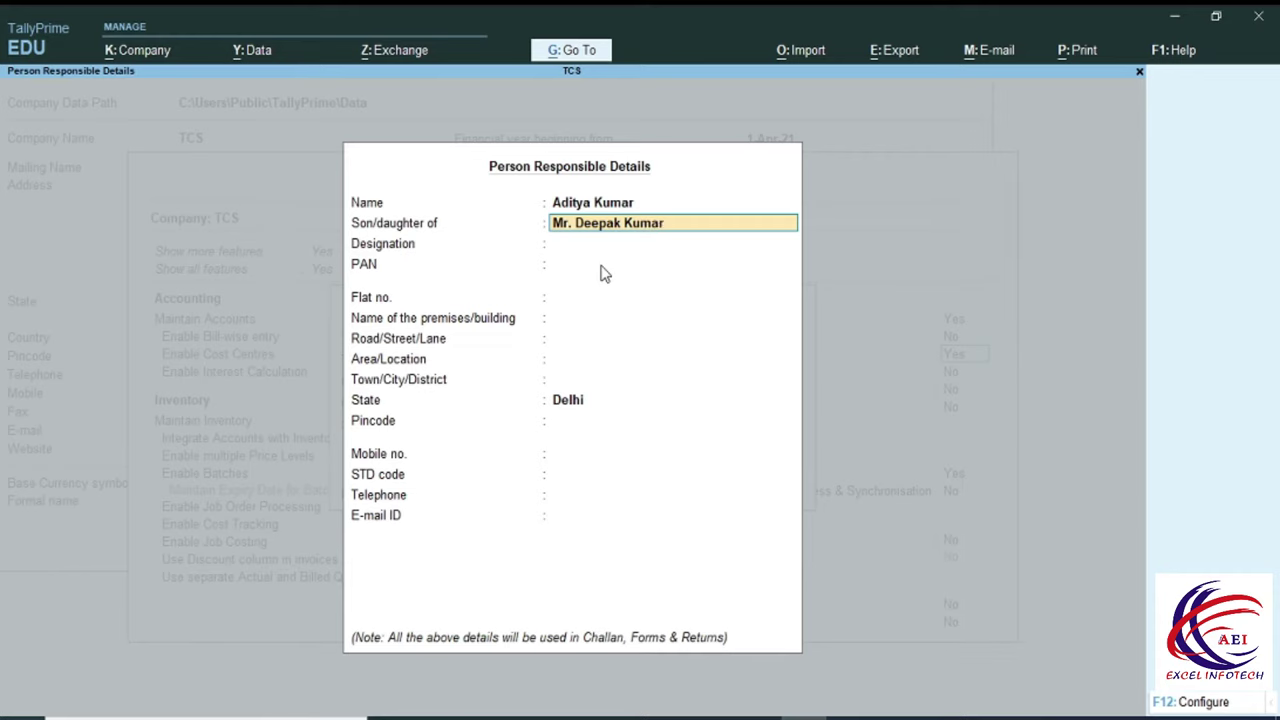
pyautogui.press('Return')
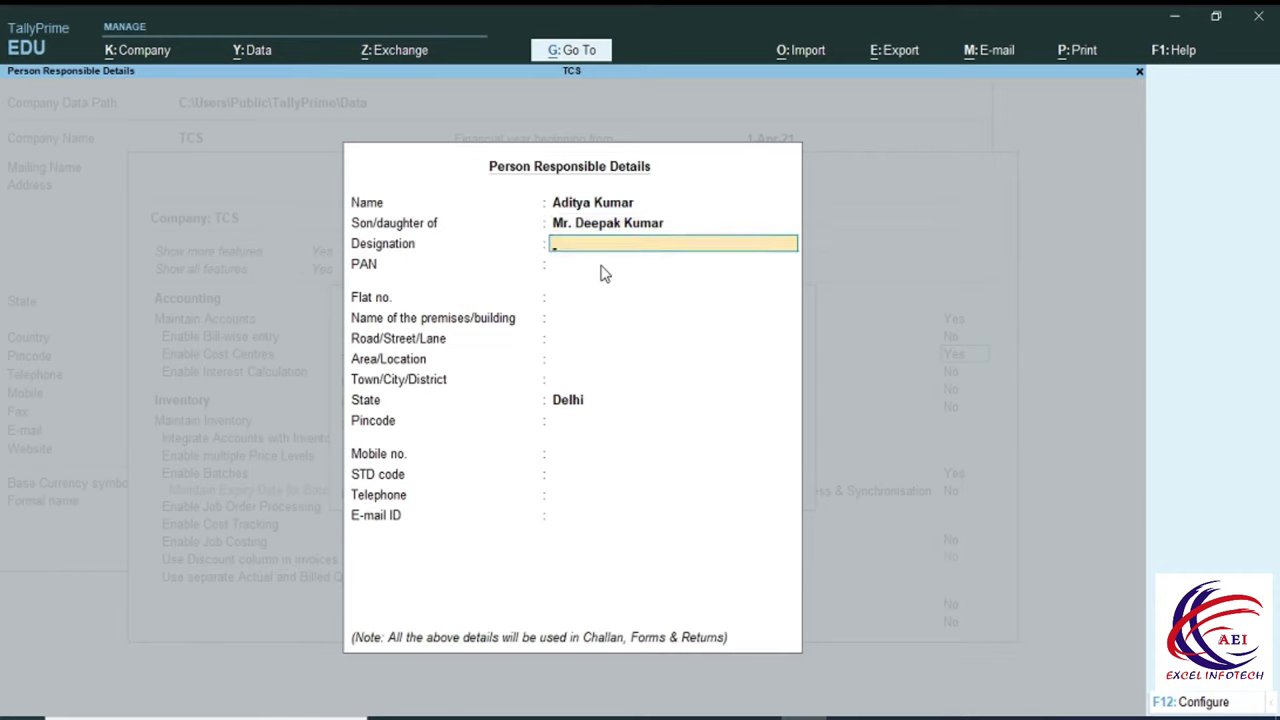
pyautogui.write('Manager')
pyautogui.press('Return')
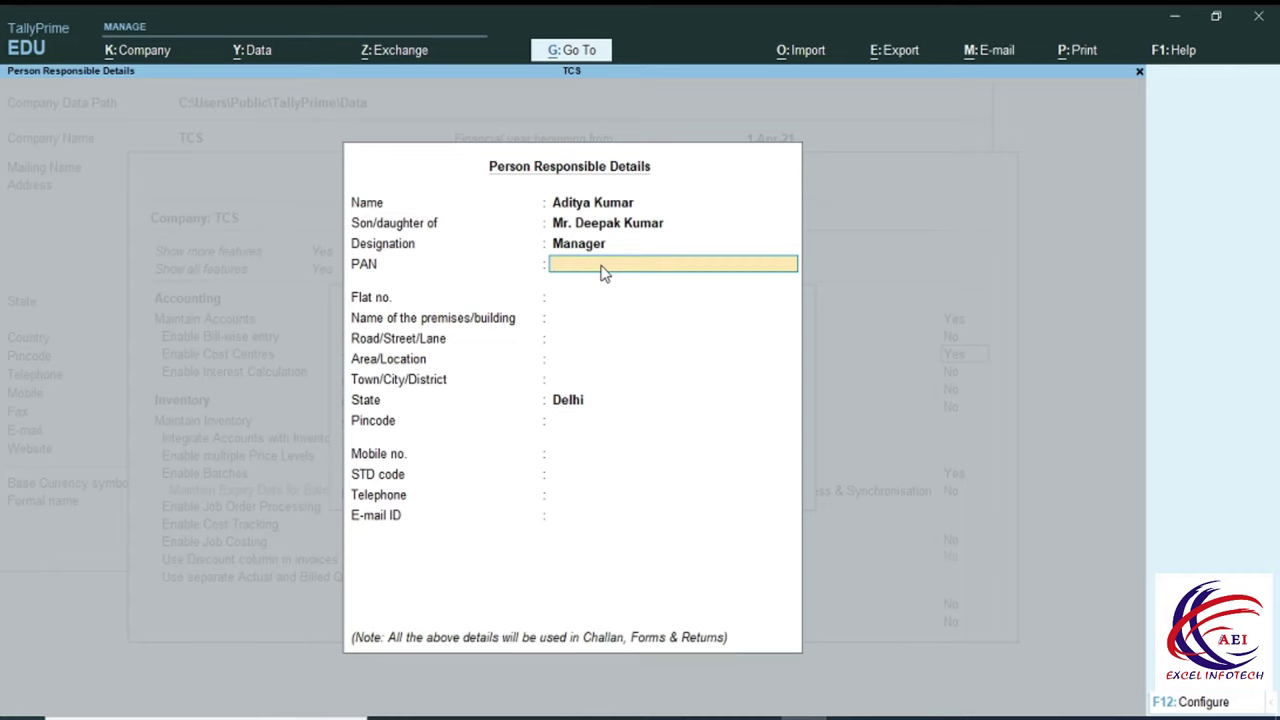
pyautogui.write('AAAA')
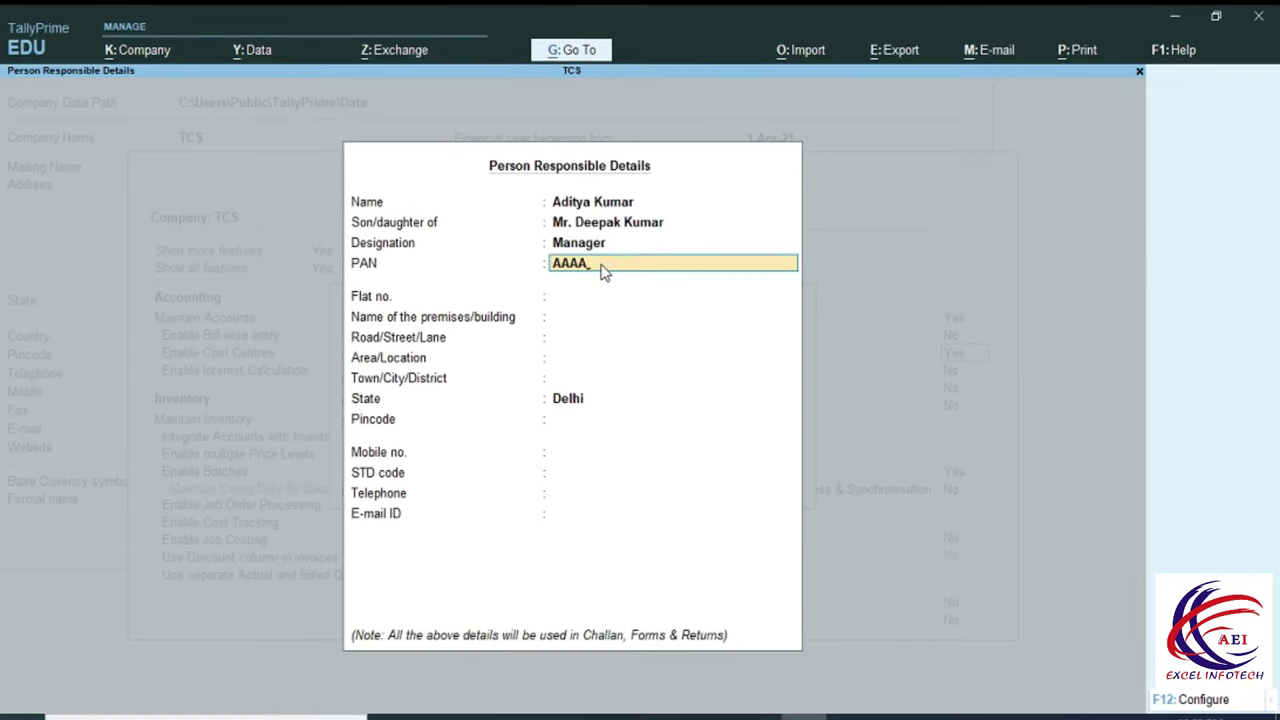
pyautogui.write('P1234B')
pyautogui.press('Return')
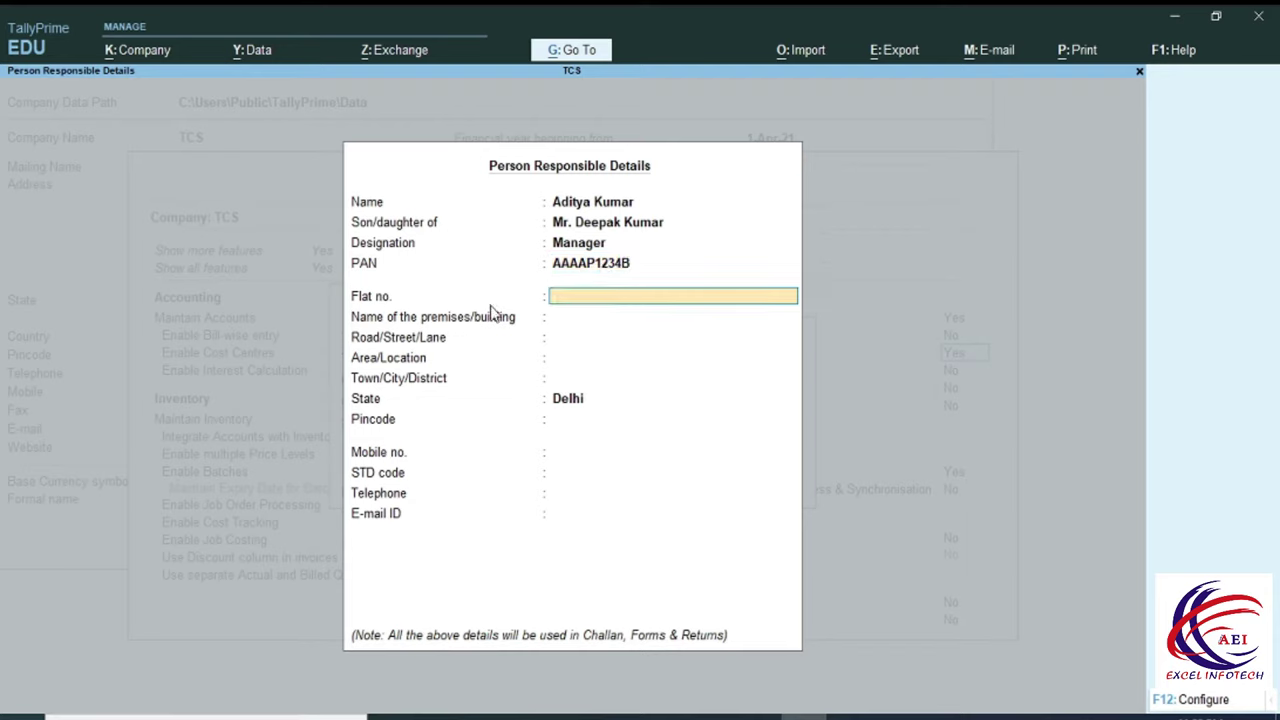
# Fill in the Delhi address, mobile, STD code, telephone and e-mail, then accept the form.
pyautogui.write('32')
pyautogui.press('Return')
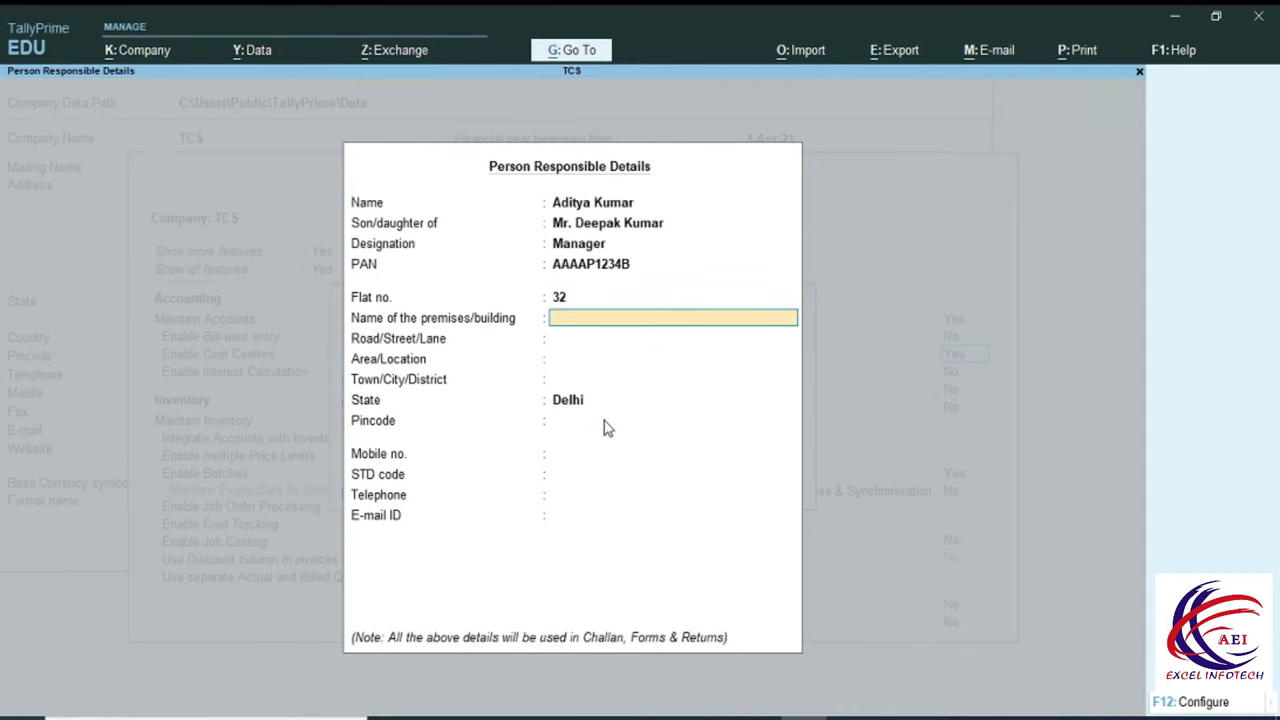
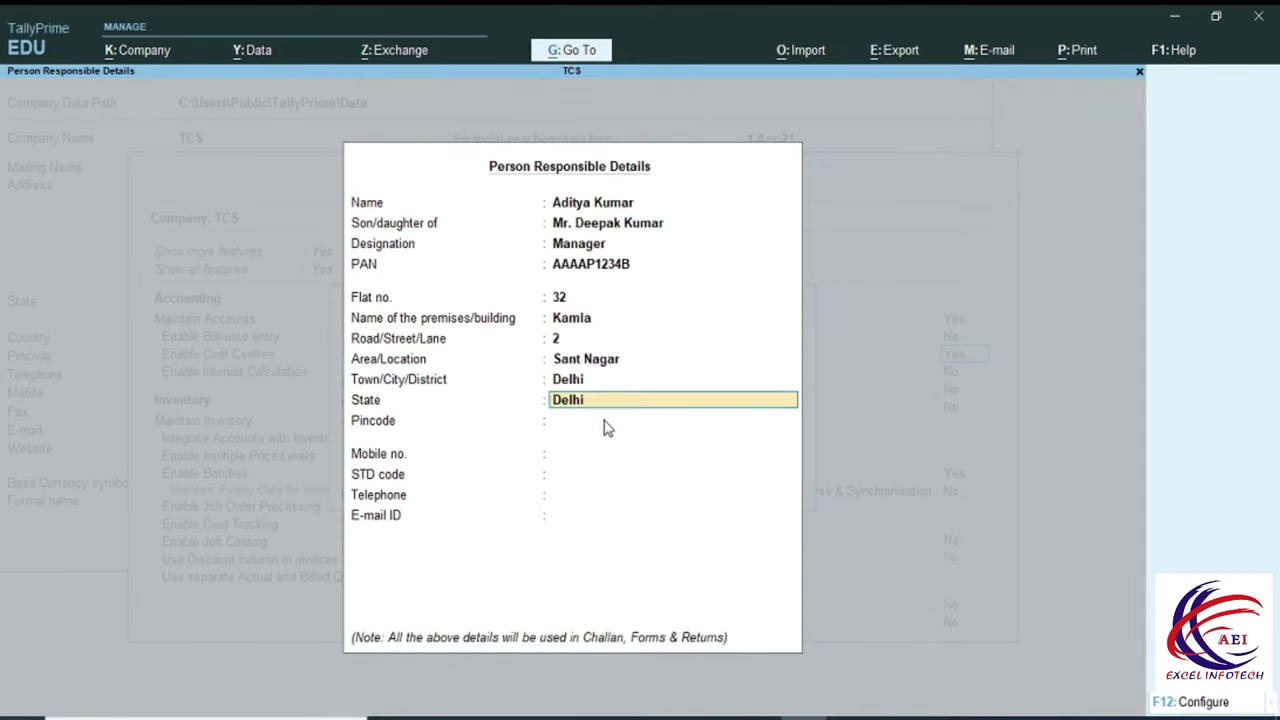
pyautogui.press('Return')
pyautogui.write('110084 01')
pyautogui.press('BackSpace')
pyautogui.press('BackSpace')
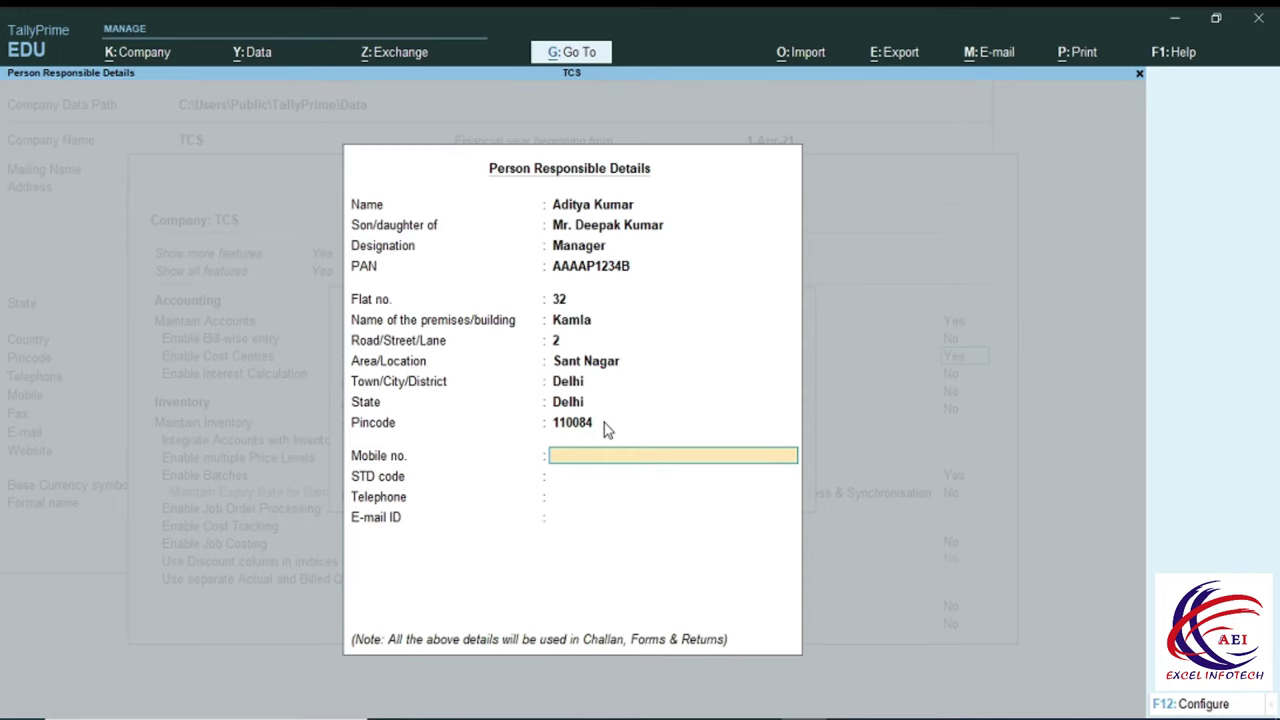
pyautogui.press('Return')
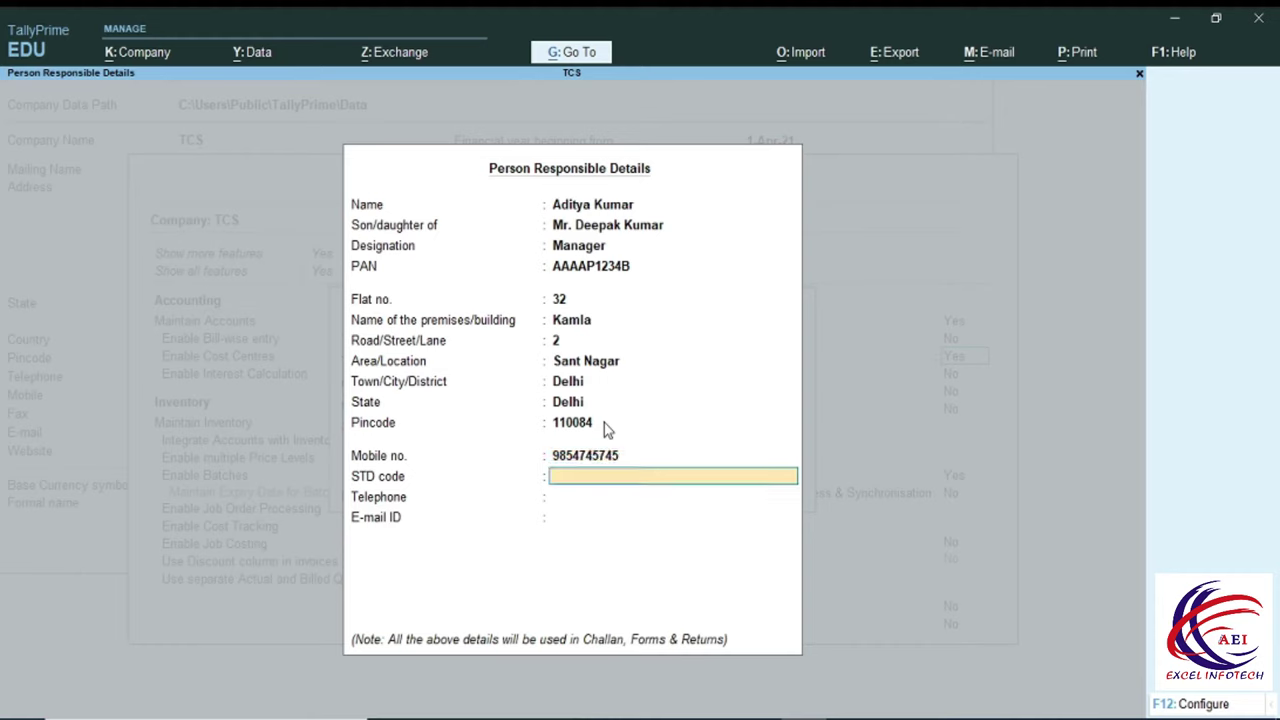
pyautogui.write('011')
pyautogui.press('Return')
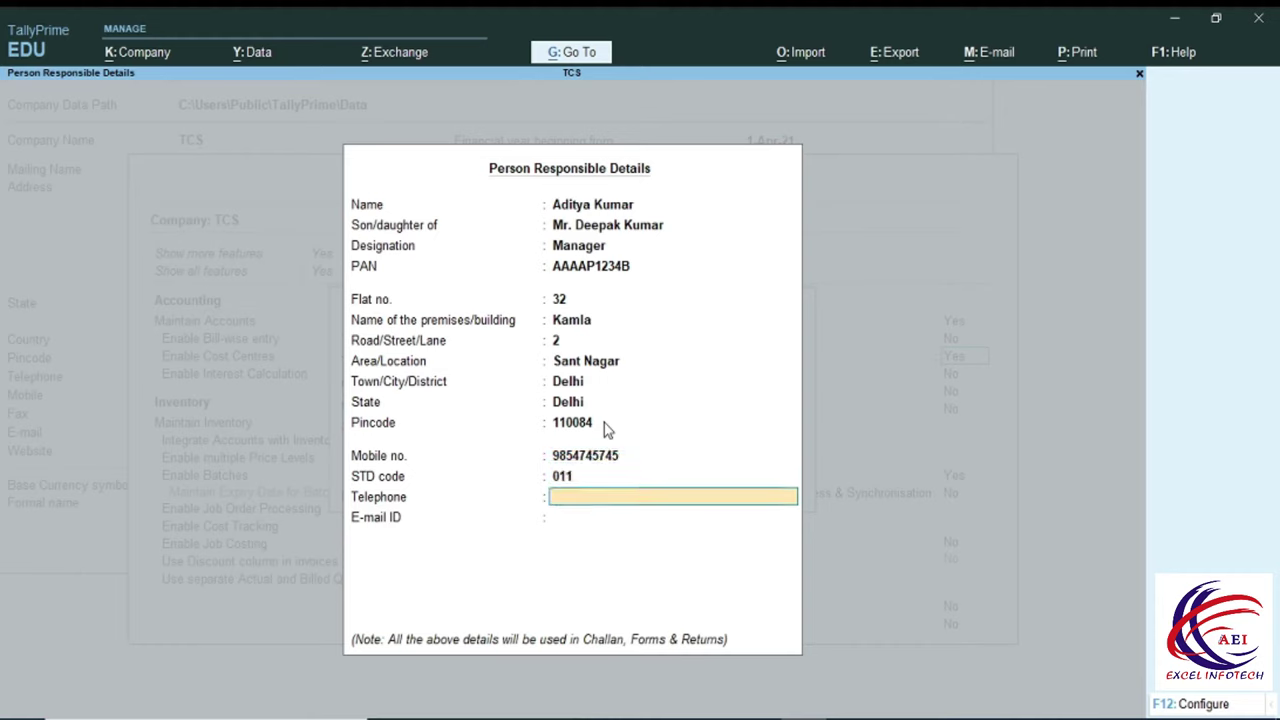
pyautogui.press('Return')
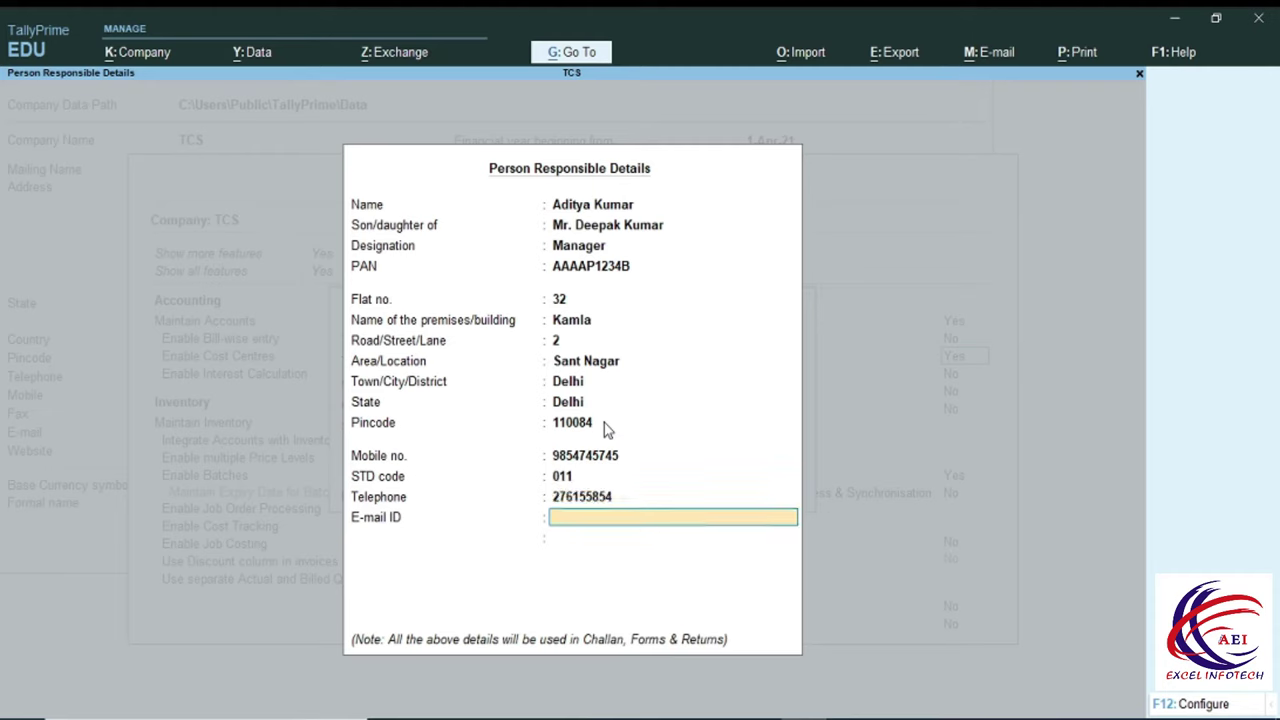
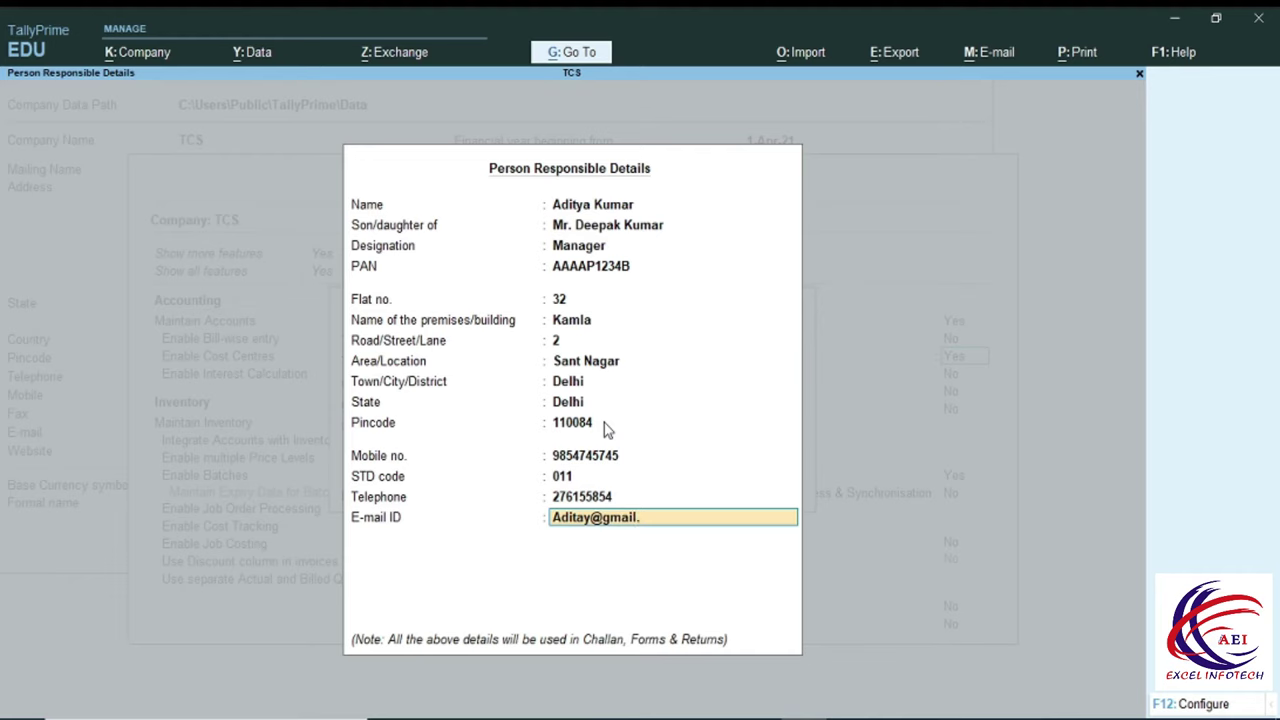
pyautogui.press('Return')
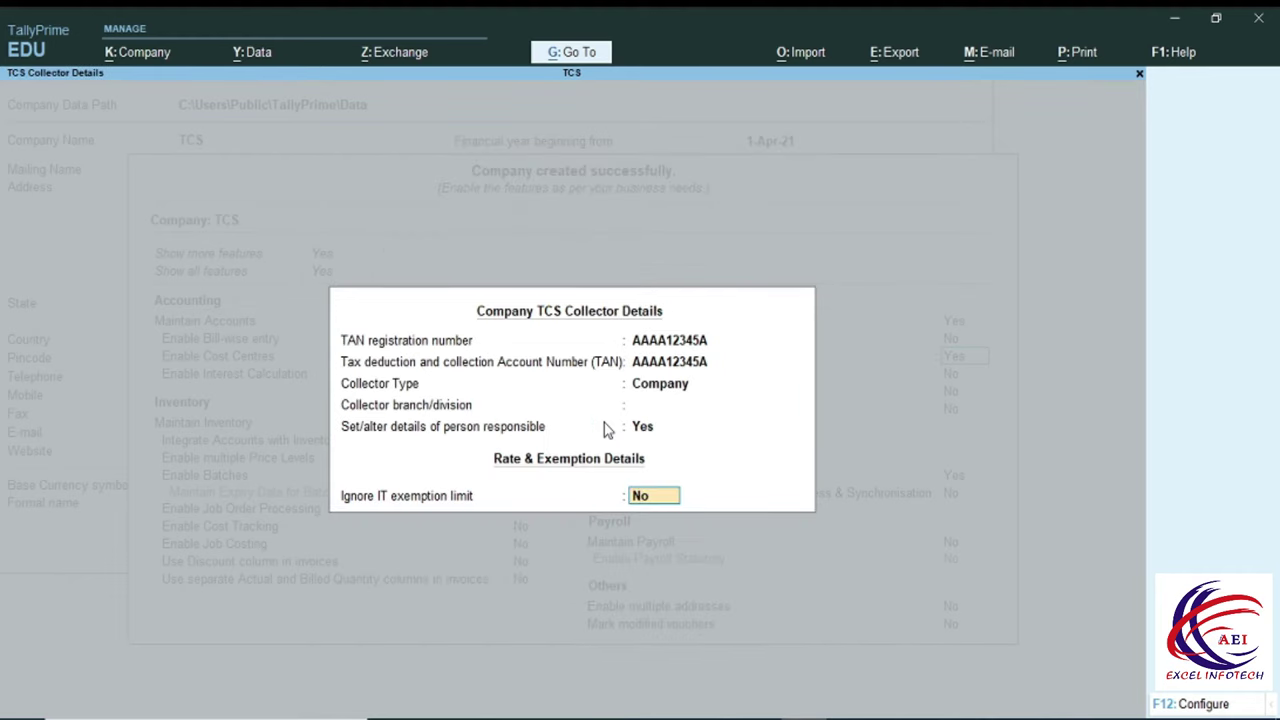
# Accept the TCS collector details and company features, then start a new ledger.
pyautogui.press('Return')
pyautogui.press('Return')
pyautogui.press('Return')
pyautogui.press('Return')
pyautogui.press('Return')
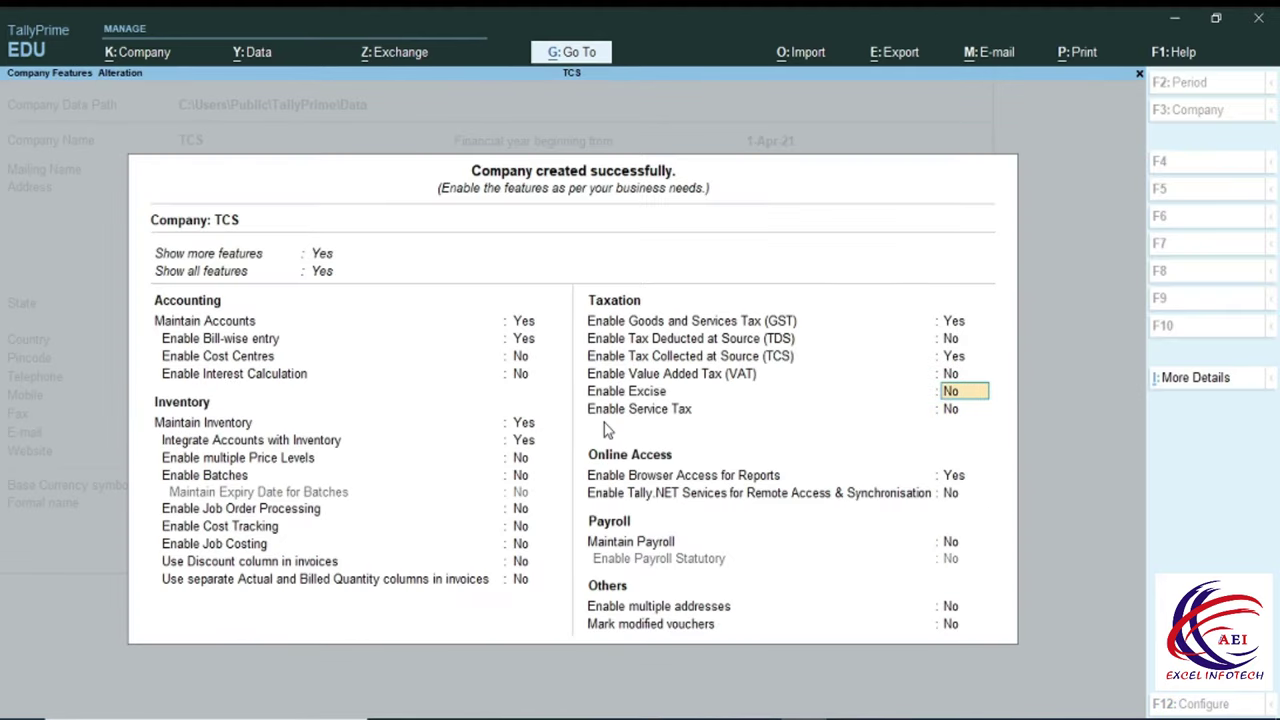
pyautogui.press('Return')
pyautogui.press('Return')
pyautogui.press('Return')
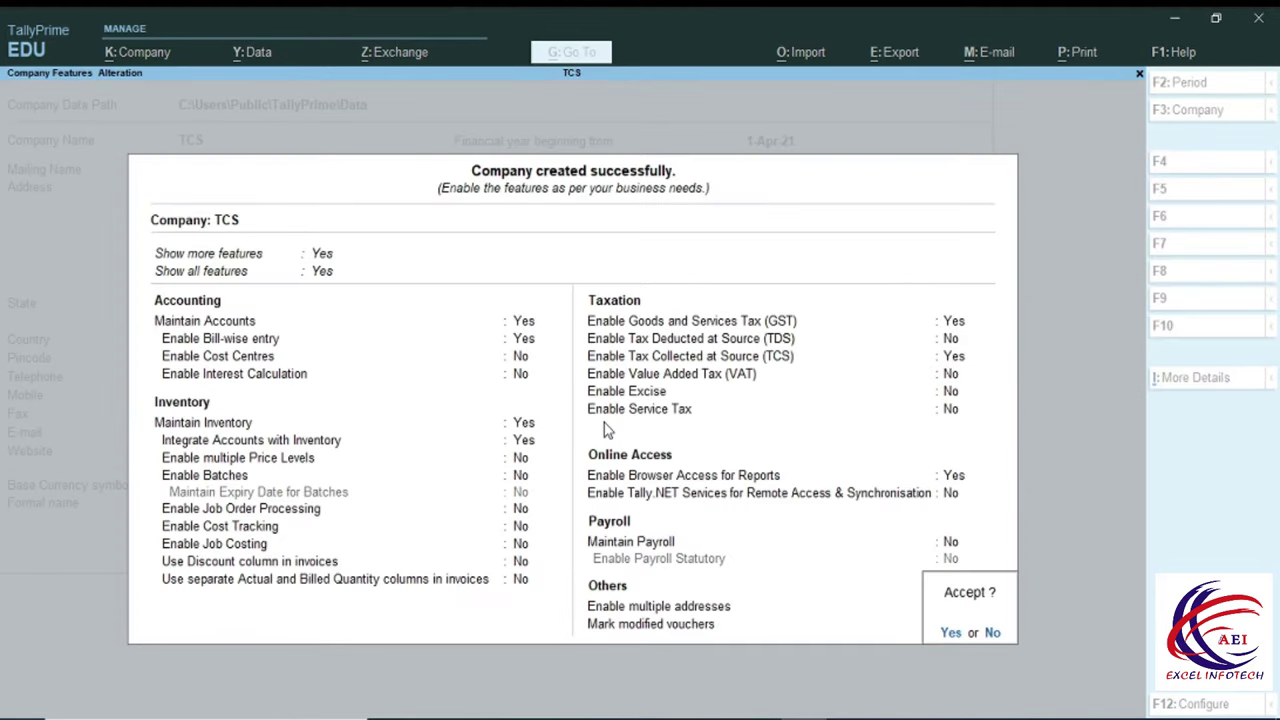
pyautogui.press('Return')
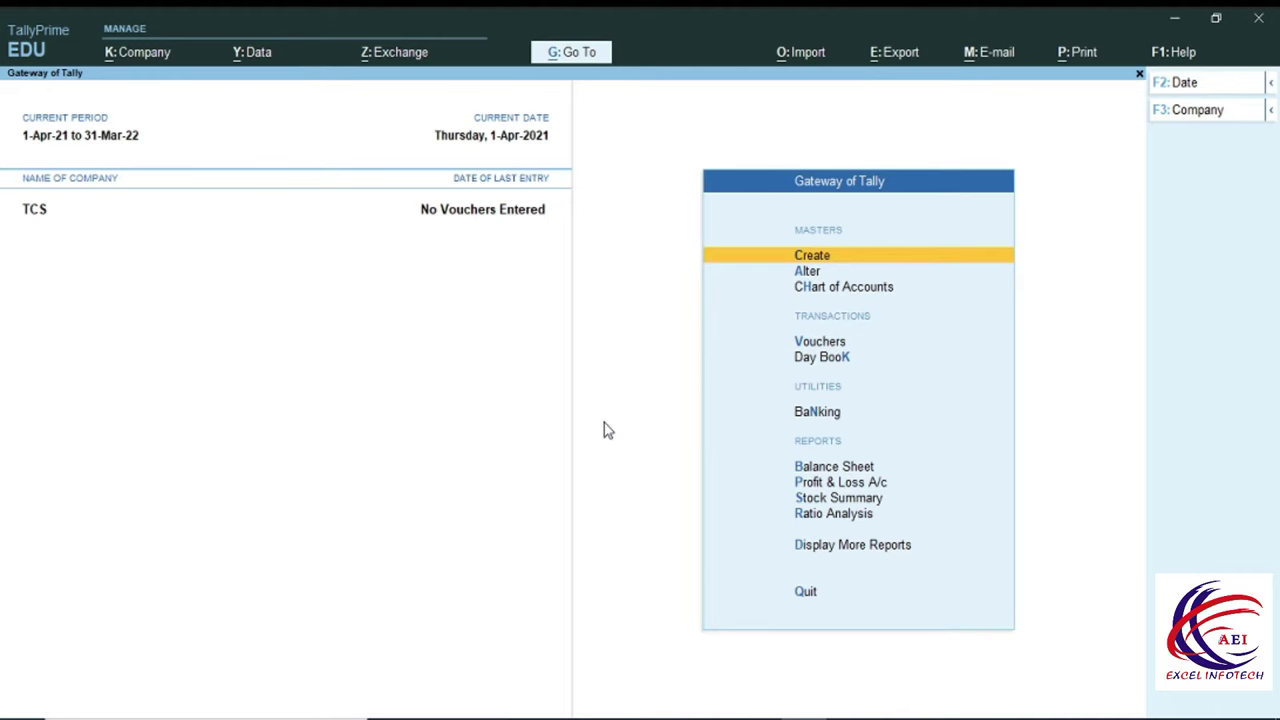
pyautogui.click(808, 255)
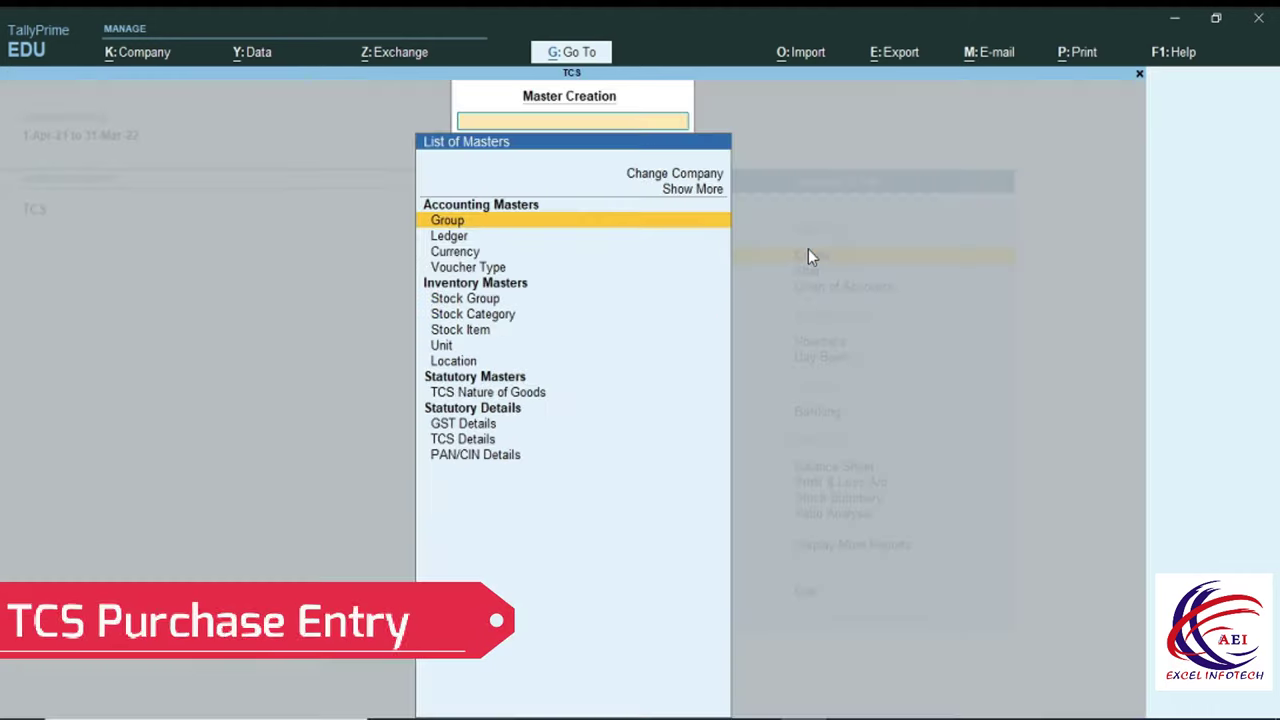
pyautogui.click(449, 238)
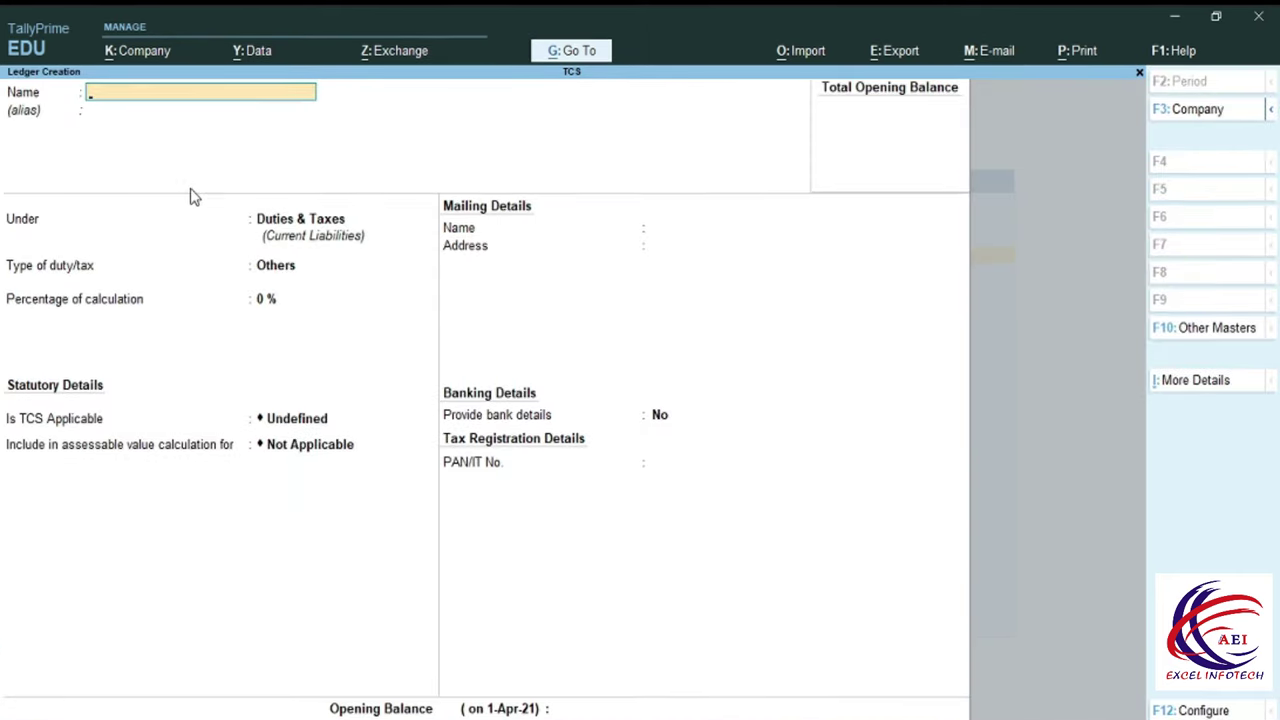
# Name the ledger 'Tcs On Purchase', place it under Current Assets, and alter that group.
pyautogui.write('Tcs On Purchase')
pyautogui.press('Return')
pyautogui.press('Return')
pyautogui.write('C')
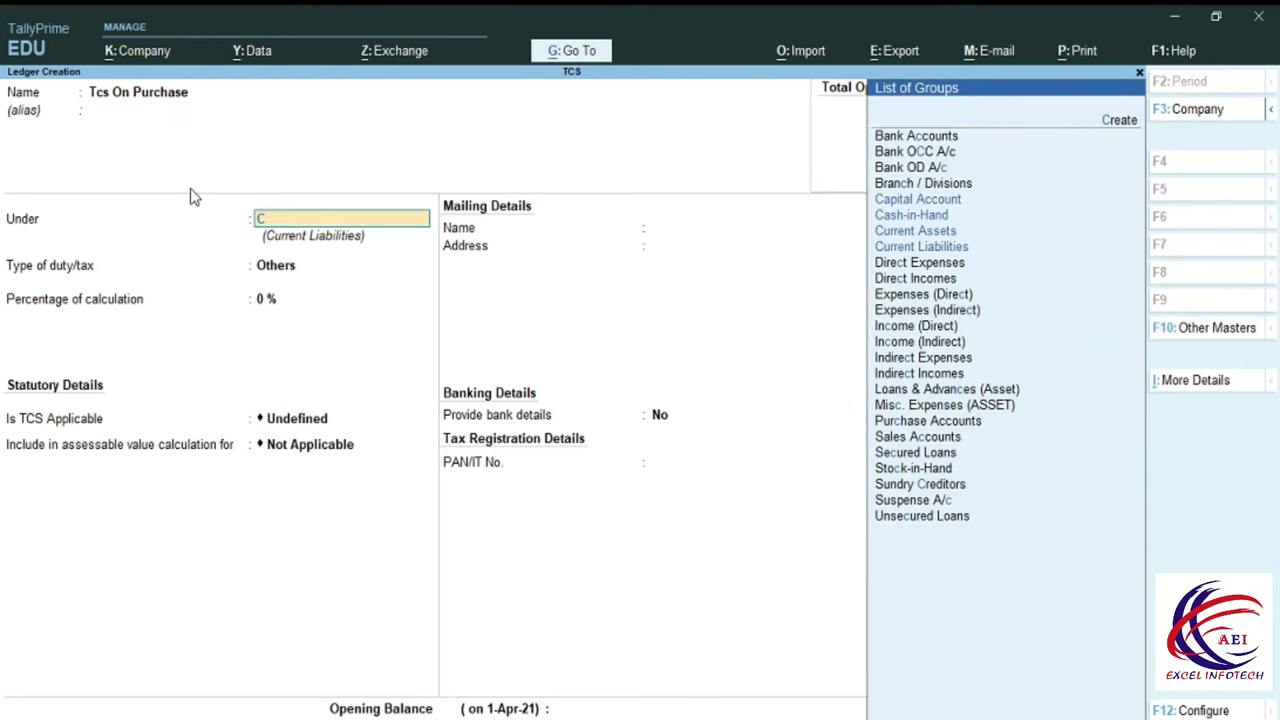
pyautogui.press('Down')
pyautogui.press('Down')
pyautogui.press('Up')
pyautogui.press('Up')
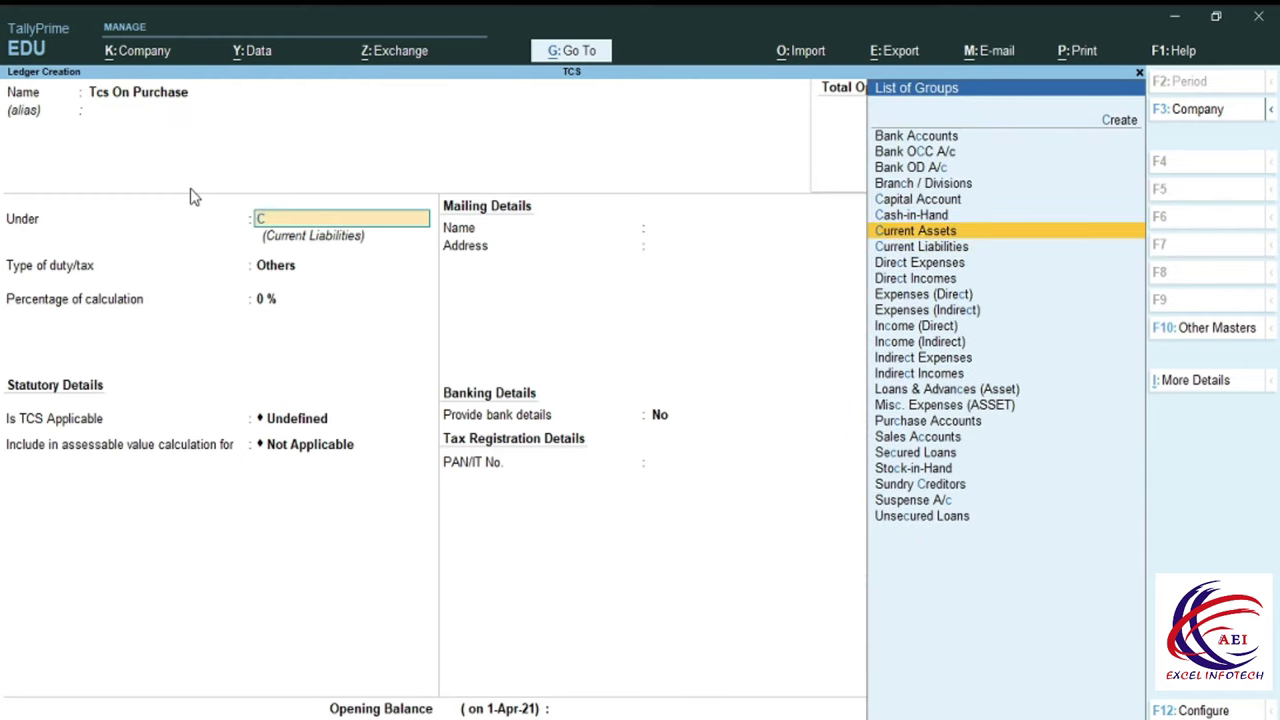
pyautogui.press('Up')
pyautogui.press('Down')
pyautogui.press('Down')
pyautogui.press('Return')
pyautogui.press('BackSpace')
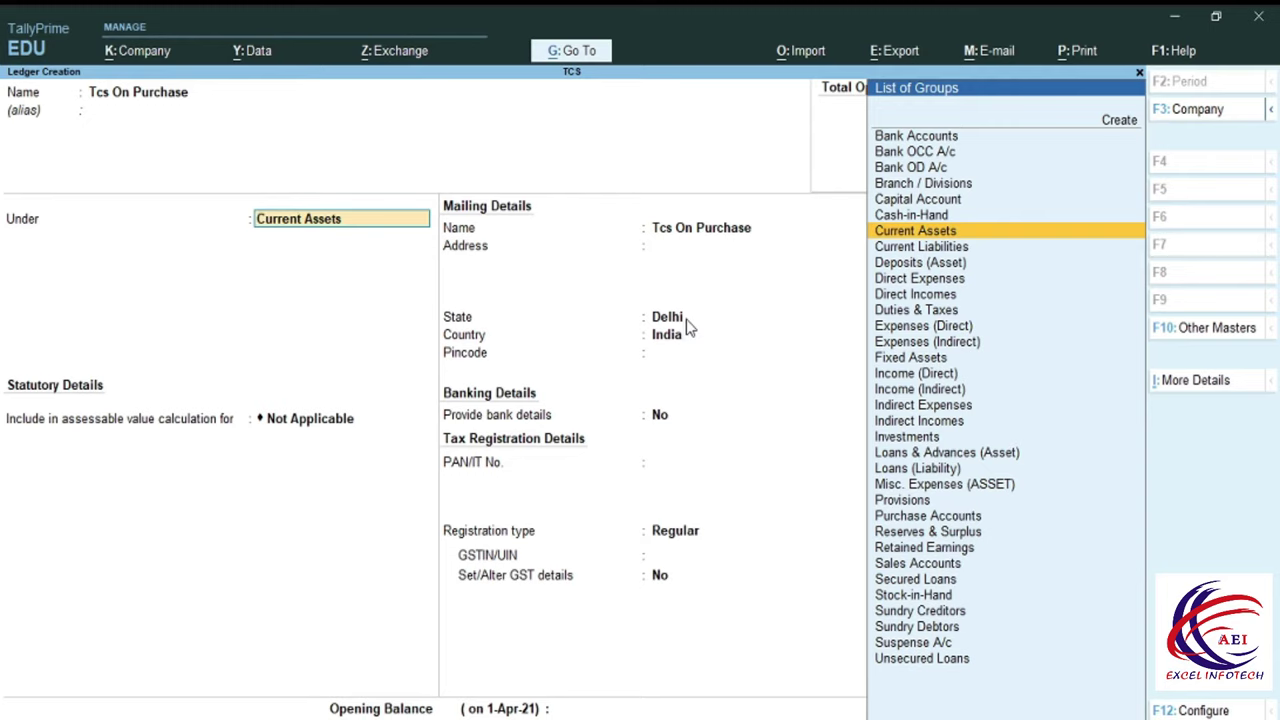
pyautogui.press('ctrl')
pyautogui.hotkey('ctrl', 'Return')
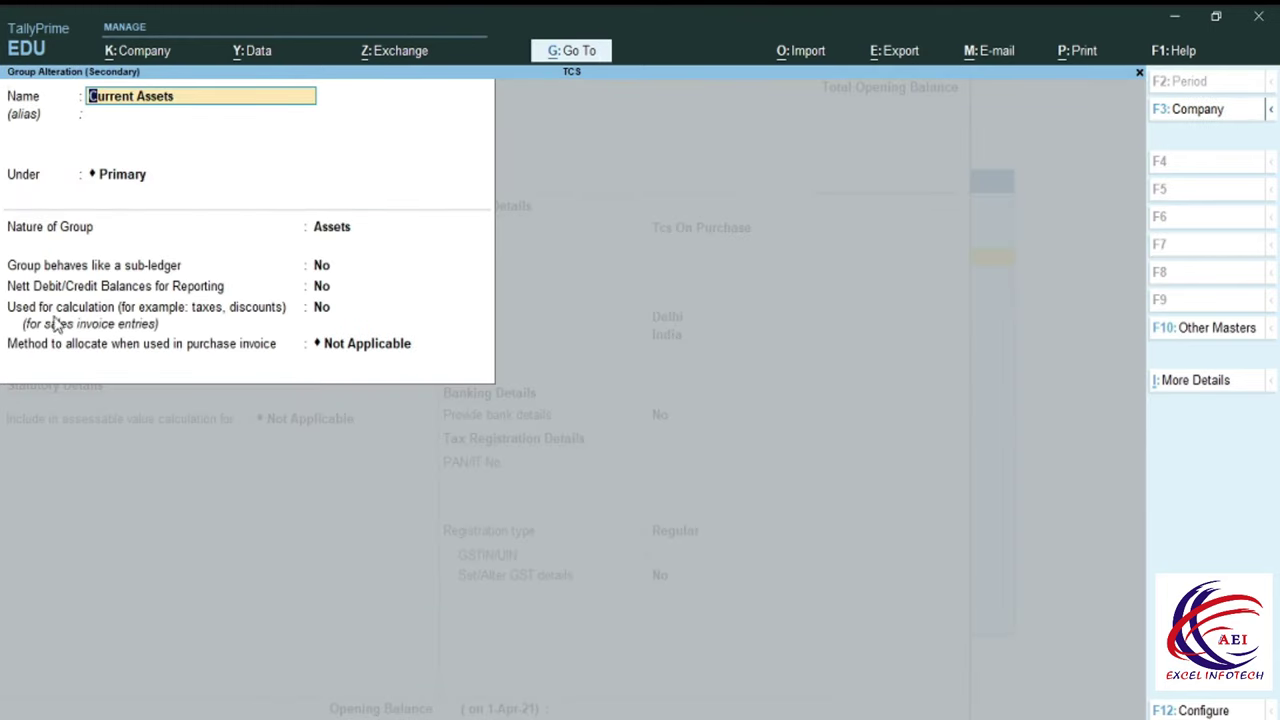
# Mark Current Assets as used for calculation, keeping Not Applicable allocation.
pyautogui.click(322, 308)
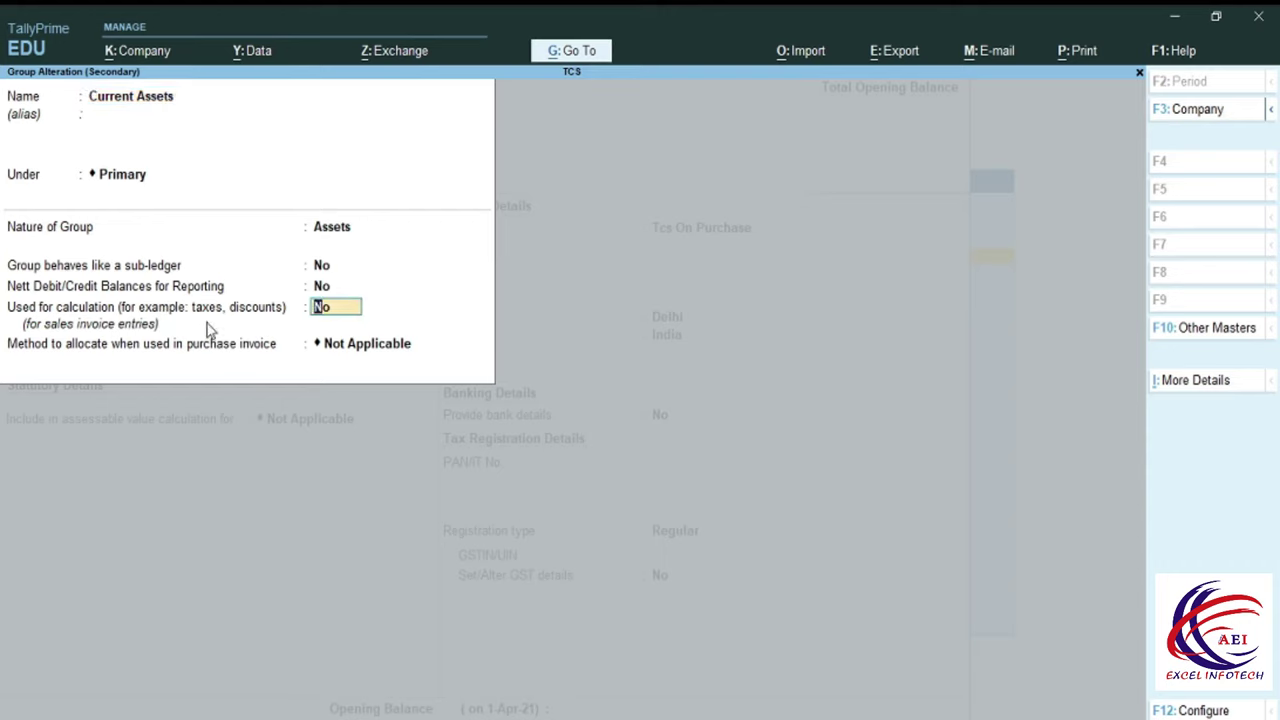
pyautogui.write('y')
pyautogui.press('Return')
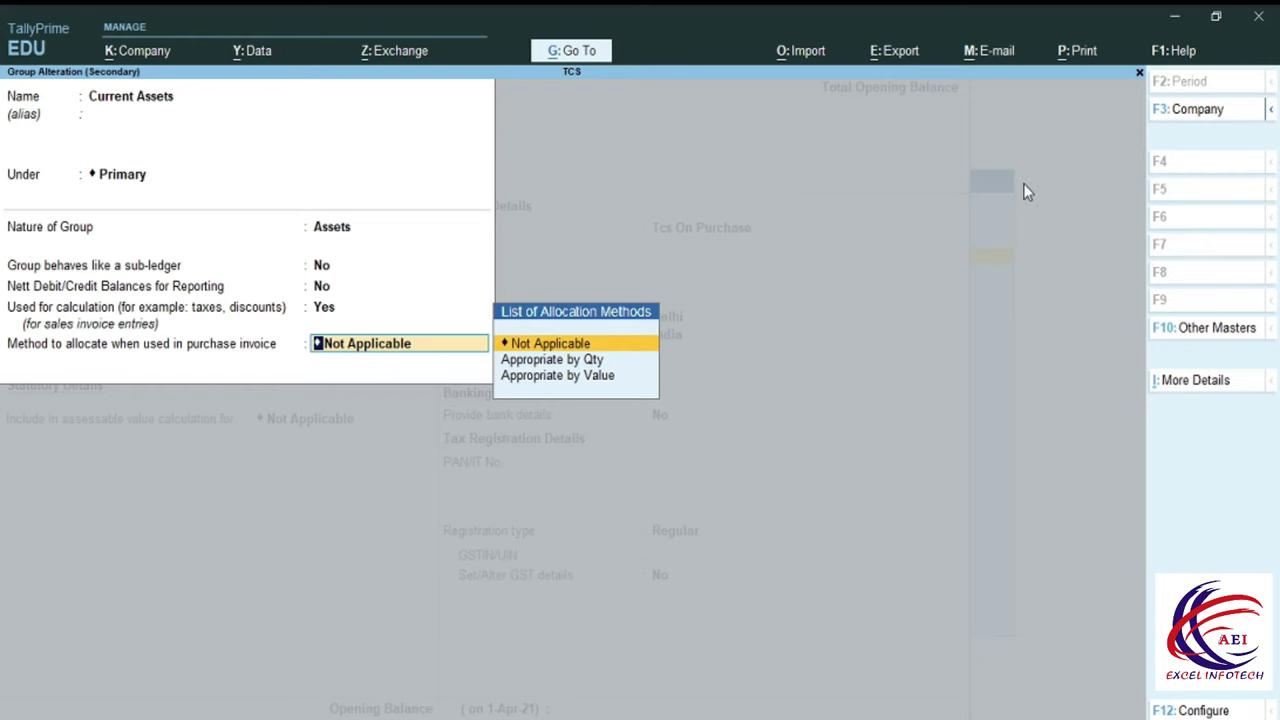
pyautogui.press('Return')
pyautogui.press('Return')
pyautogui.press('Return')
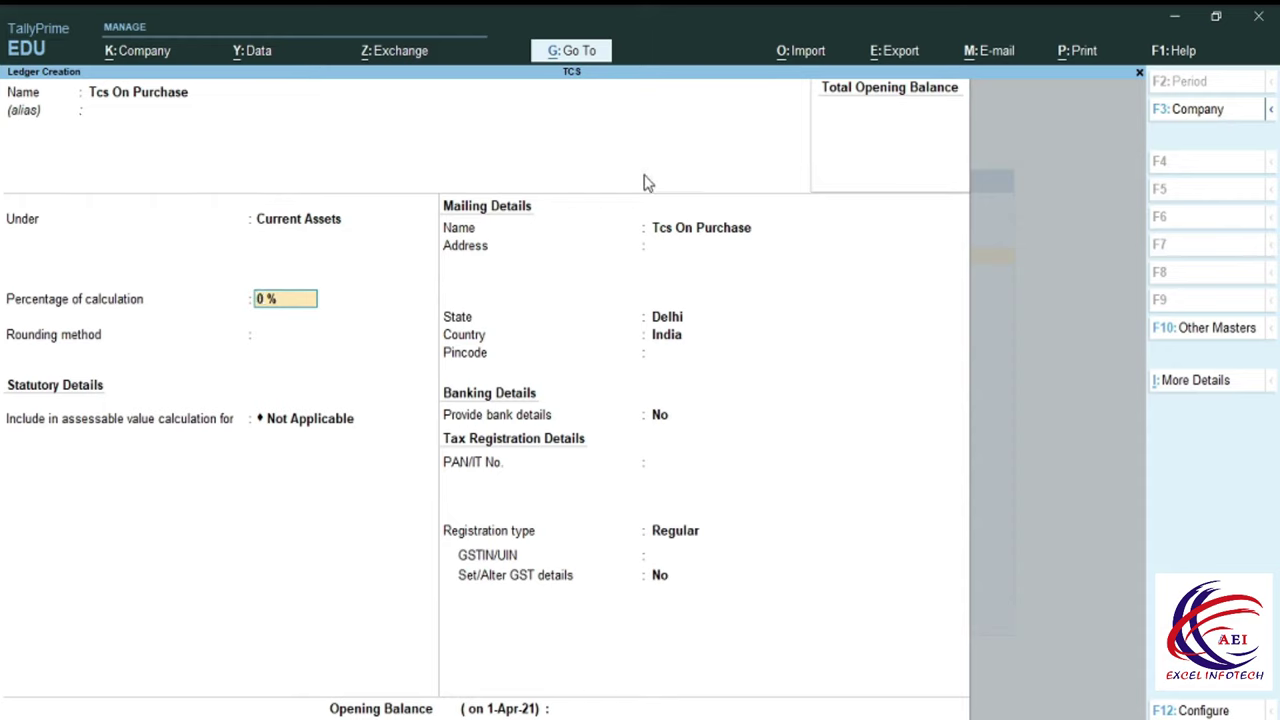
# Set Tcs On Purchase to 0.10% On Total Sales with Normal Rounding at limit 1.
pyautogui.press('BackSpace')
pyautogui.write('0.')
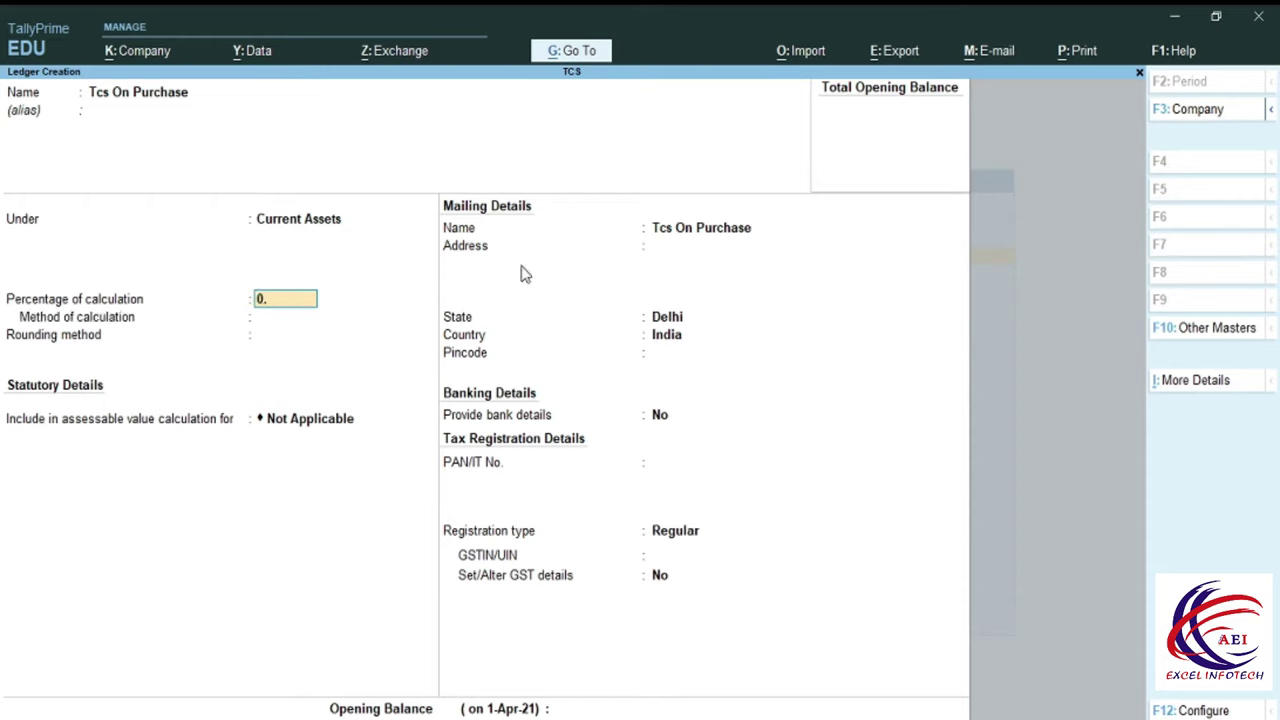
pyautogui.press('Return')
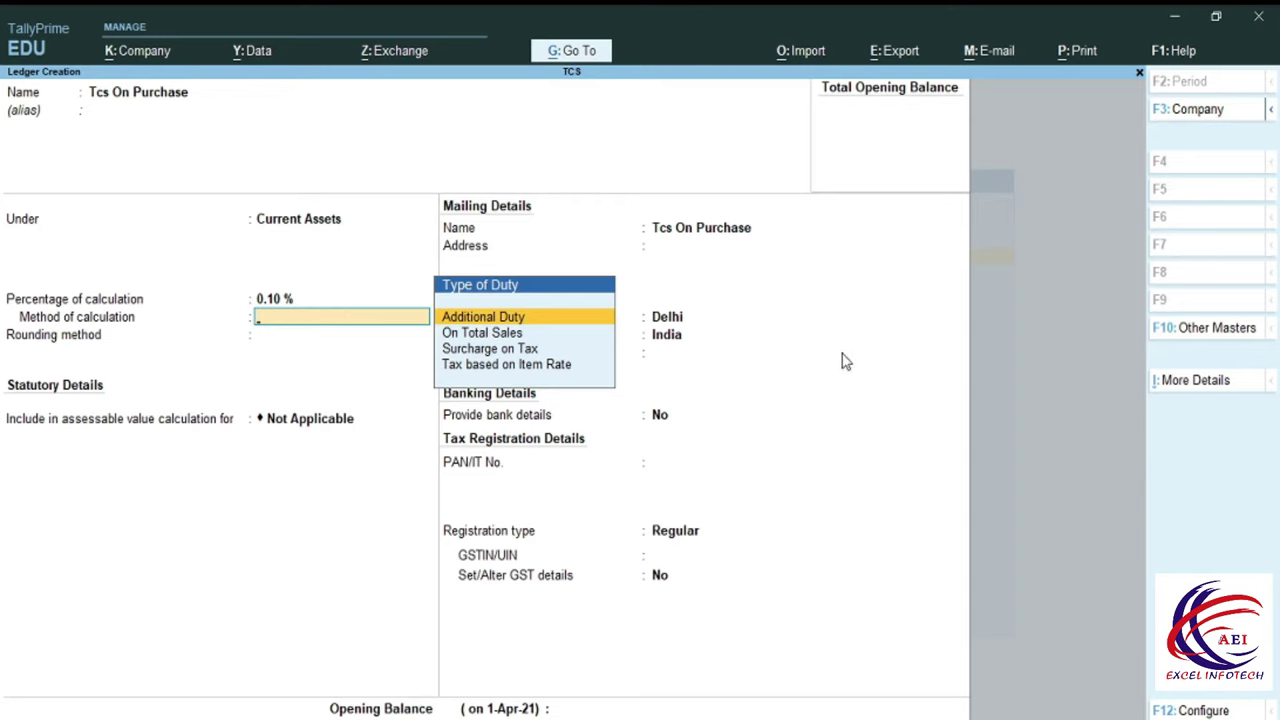
pyautogui.press('Down')
pyautogui.press('Return')
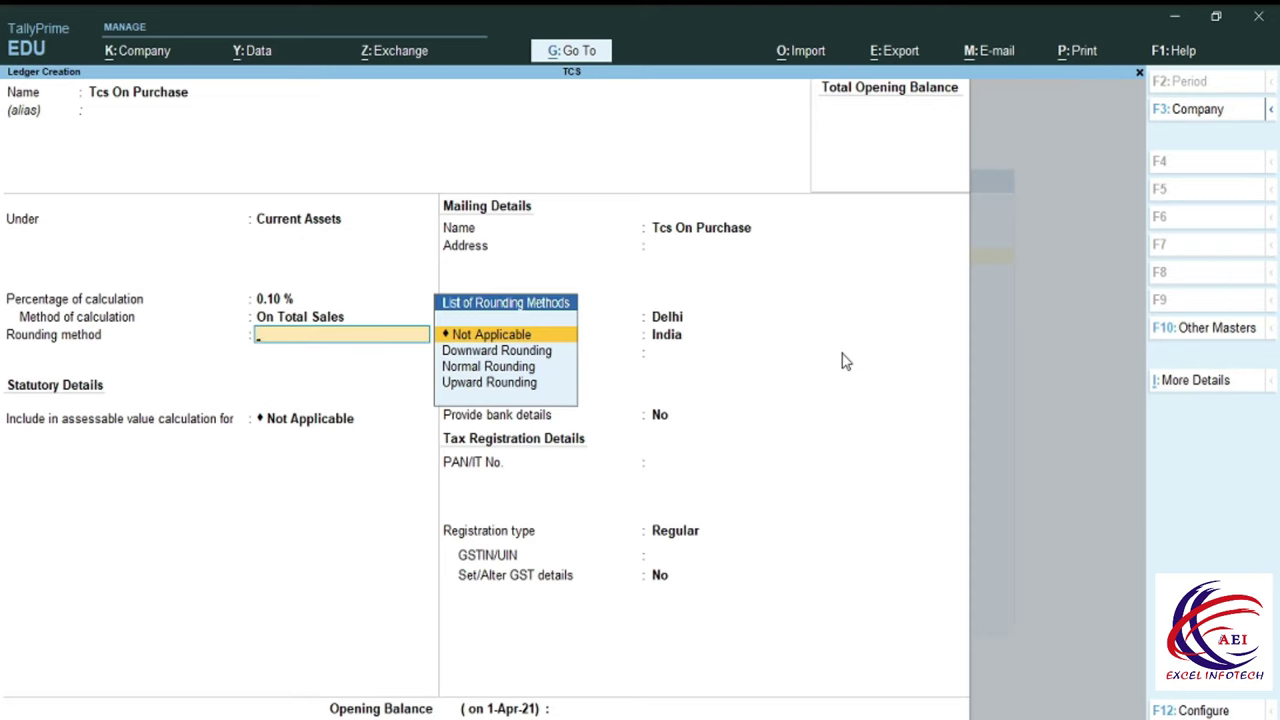
pyautogui.press('Down')
pyautogui.press('Down')
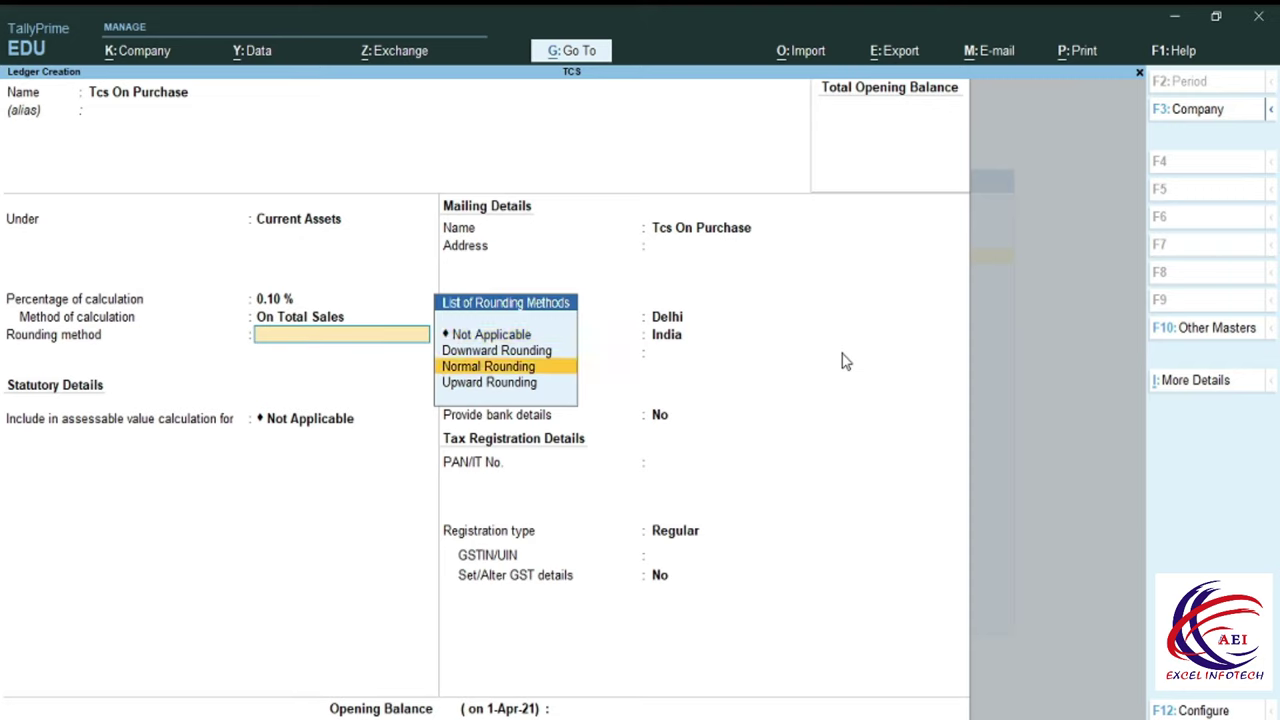
pyautogui.press('Return')
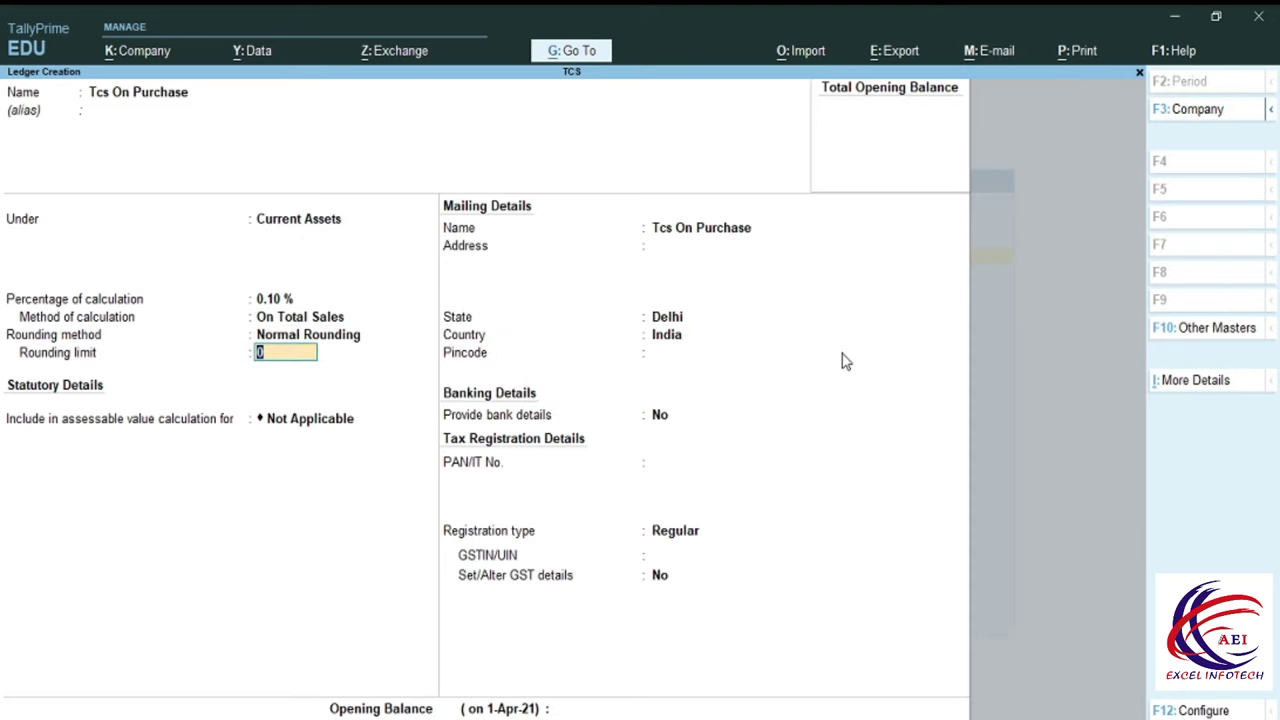
pyautogui.write('1')
pyautogui.press('Return')
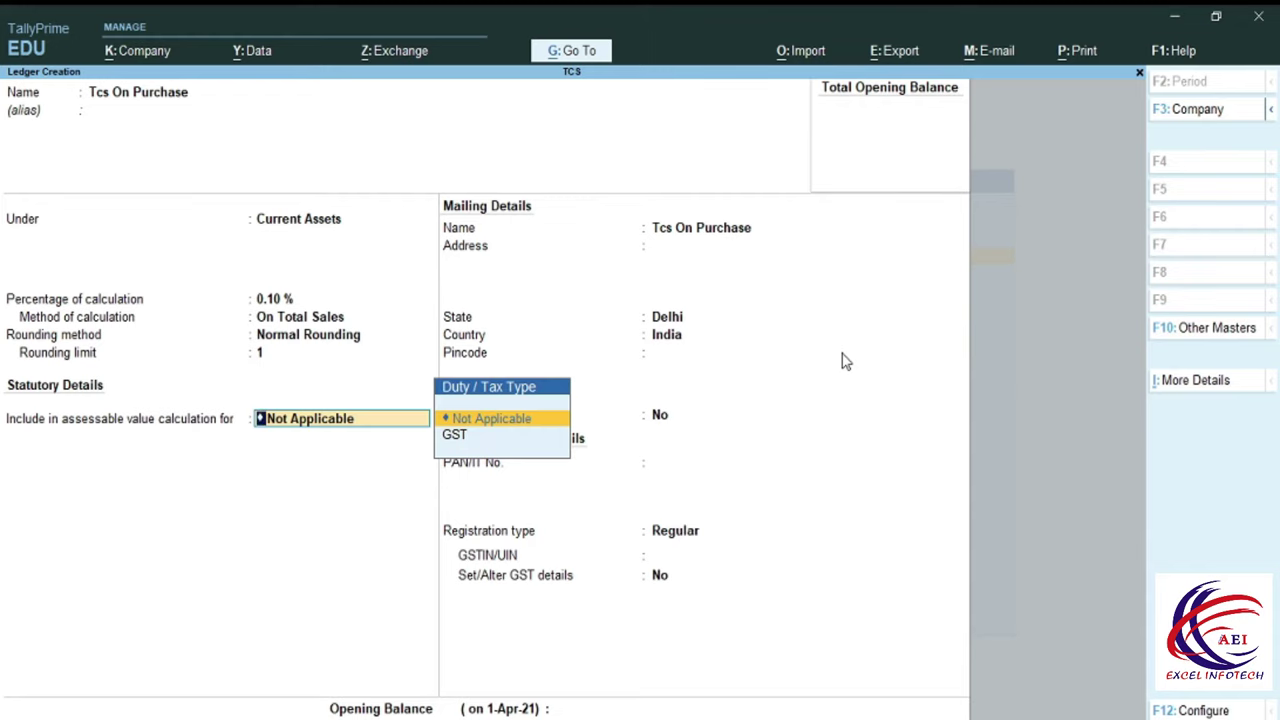
pyautogui.press('Return')
pyautogui.press('Return')
pyautogui.press('Return')
pyautogui.press('Return')
pyautogui.press('Return')
pyautogui.press('Return')
pyautogui.press('Return')
pyautogui.press('Return')
pyautogui.press('Return')
pyautogui.press('Return')
pyautogui.press('Return')
pyautogui.press('Return')
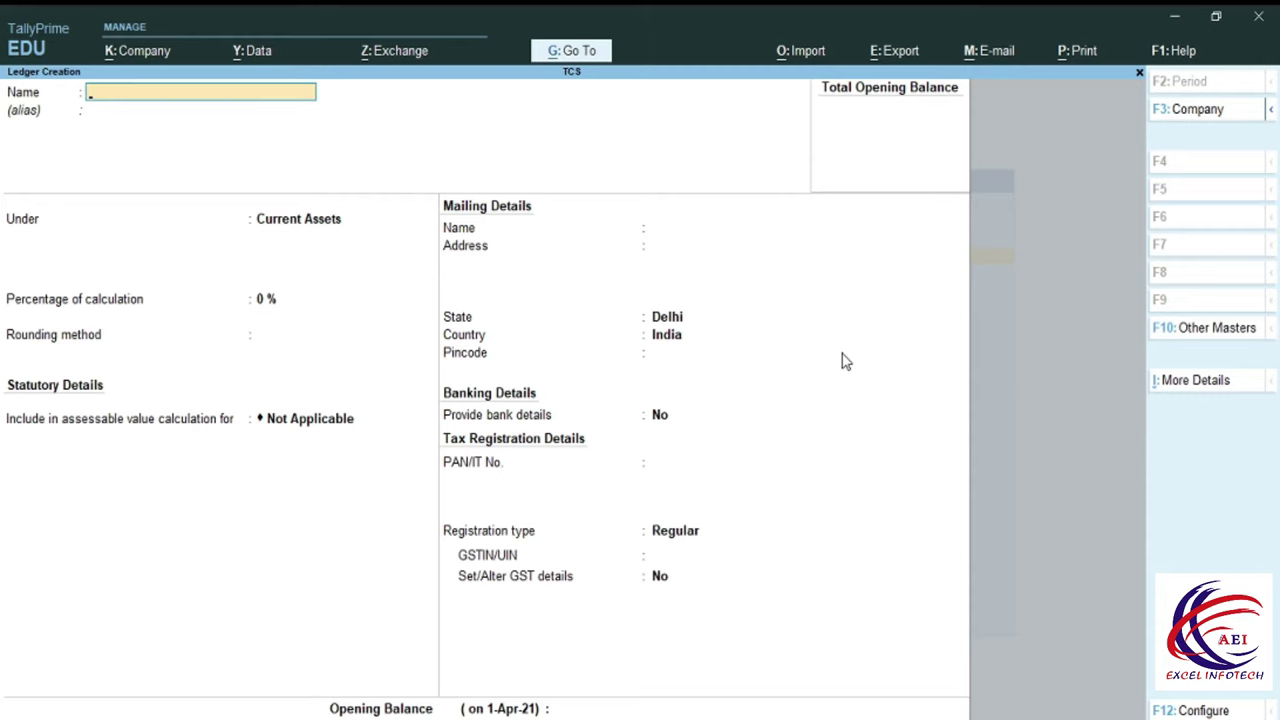
# Create ledger 'Mohan Ind' under Sundry Creditors with bill-by-bill balances on.
pyautogui.write('Mohan Ind')
pyautogui.press('Return')
pyautogui.press('Return')
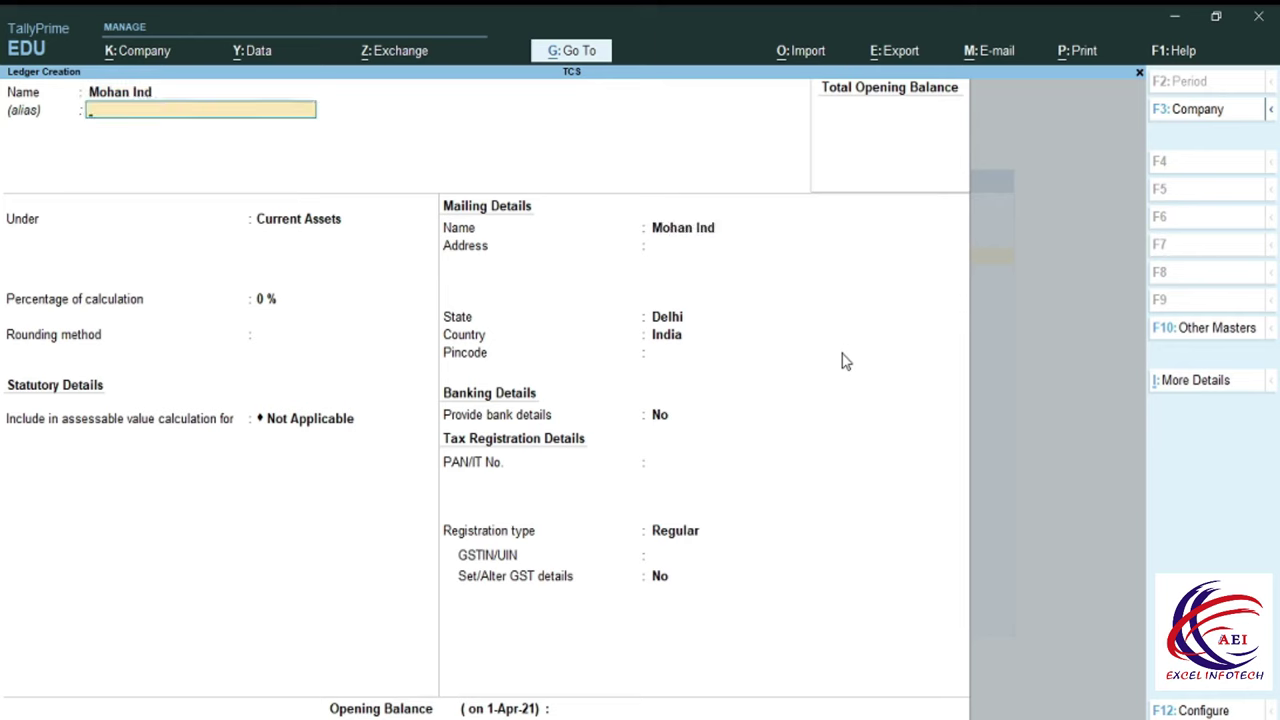
pyautogui.write('S')
pyautogui.press('Down')
pyautogui.press('Down')
pyautogui.press('Down')
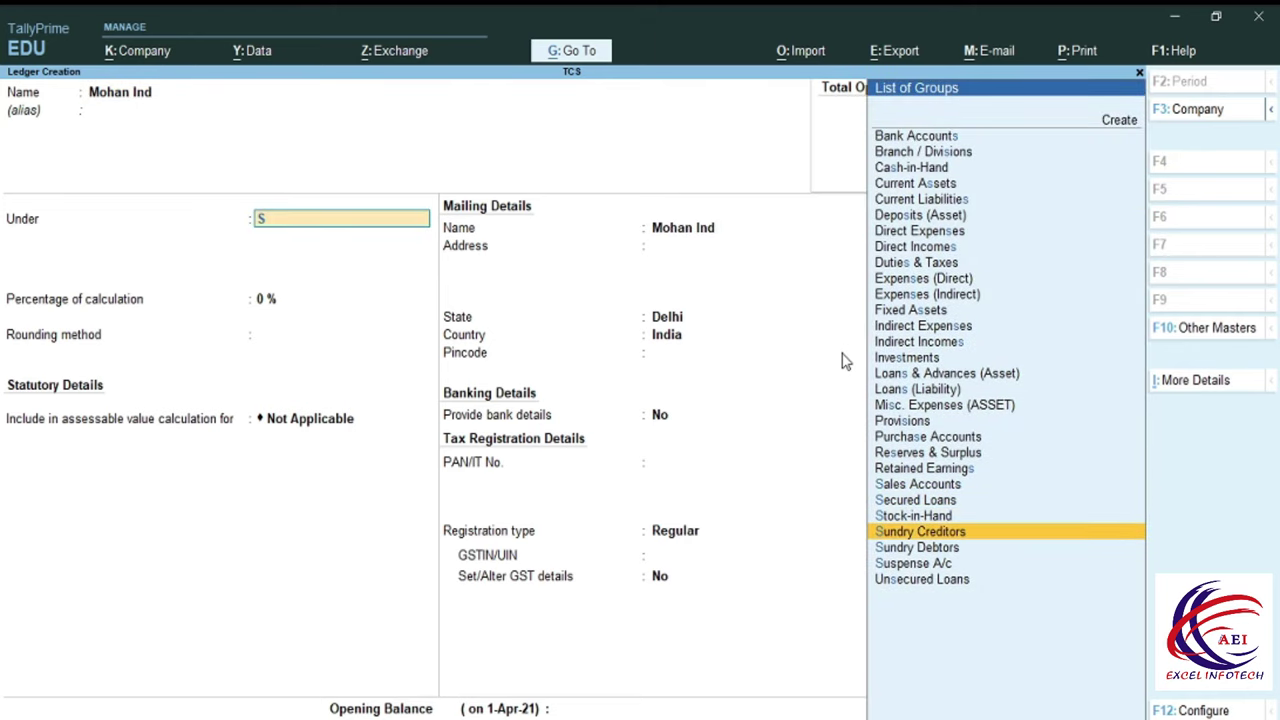
pyautogui.press('Return')
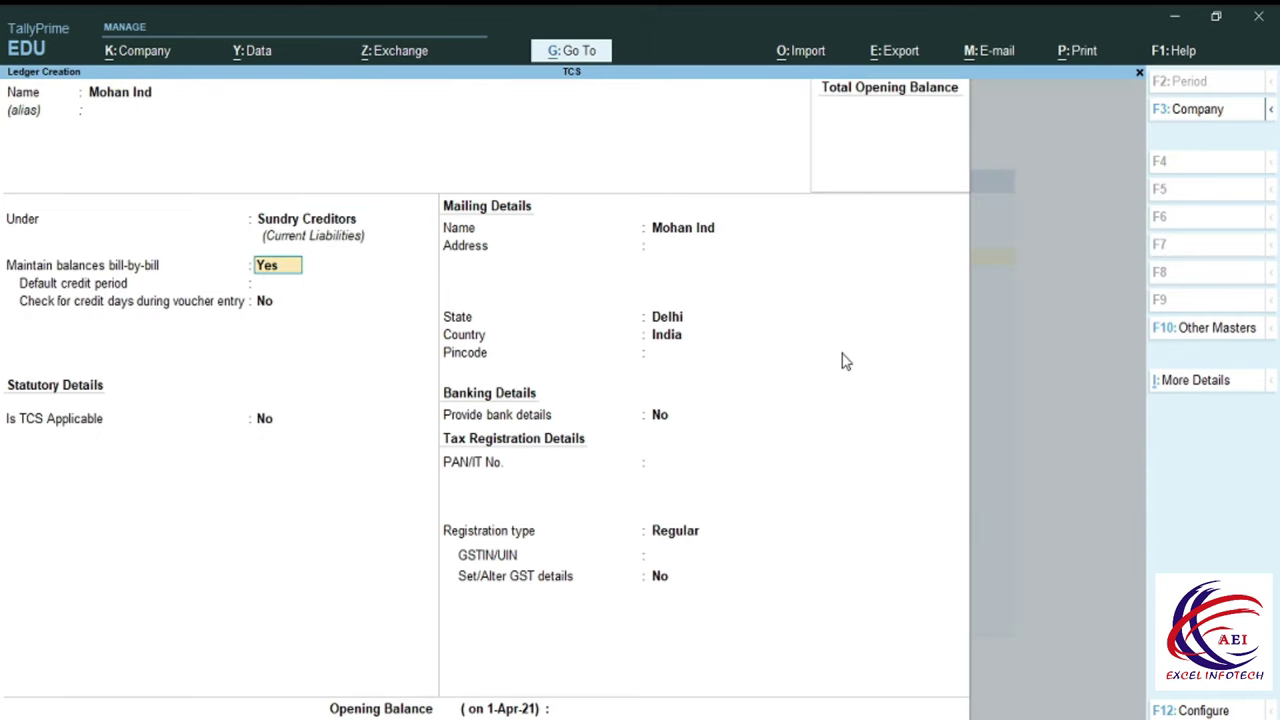
pyautogui.press('Return')
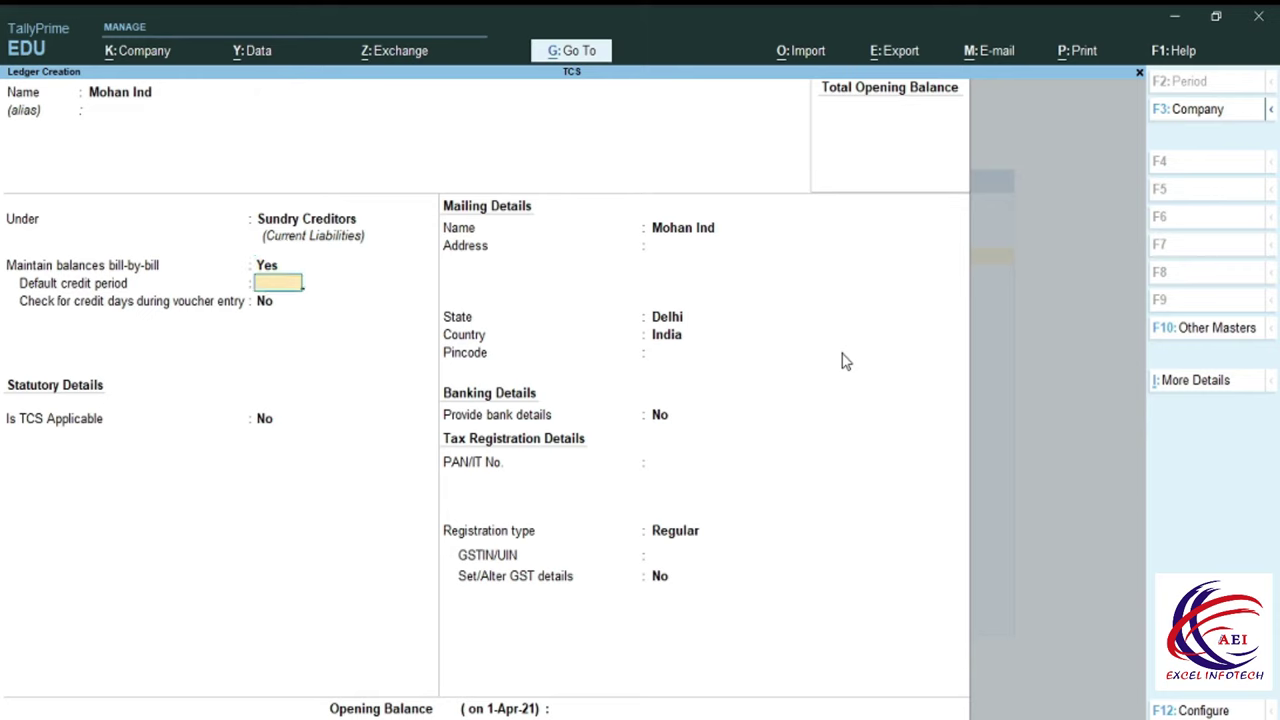
pyautogui.press('Return')
pyautogui.press('Return')
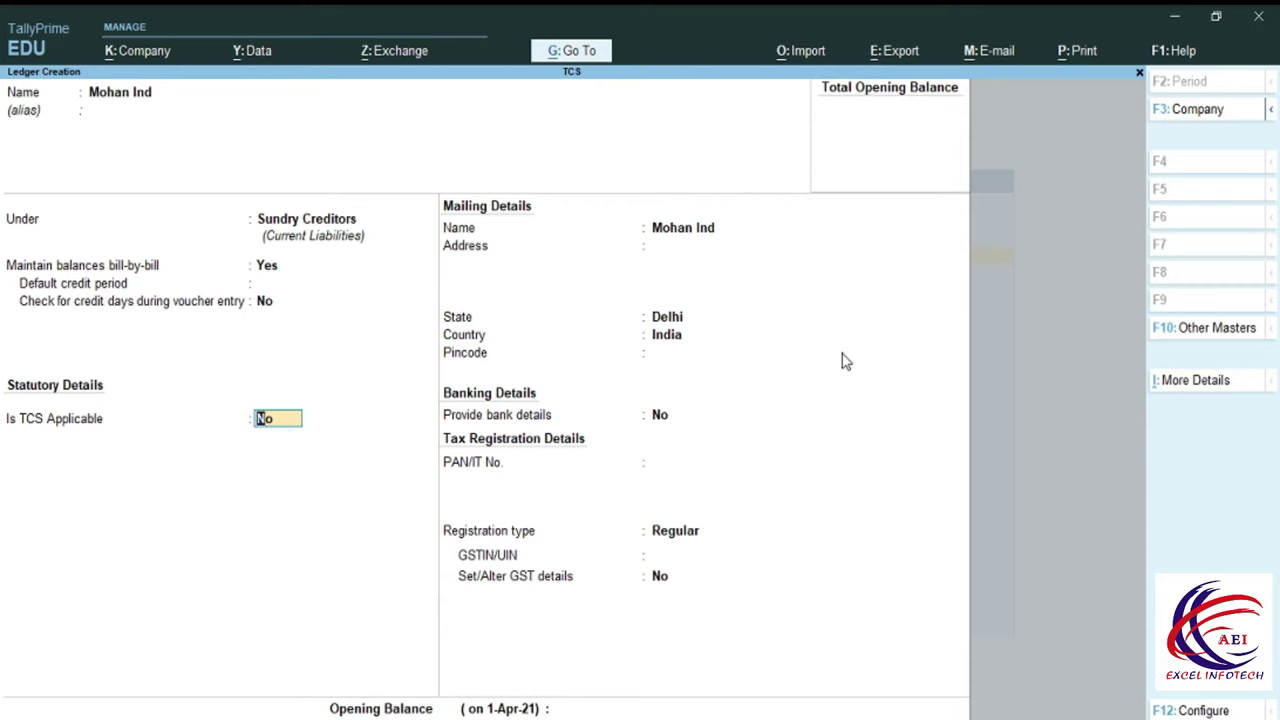
# Enter the party's GSTIN and dismiss the GSTIN verification warning.
pyautogui.press('Return')
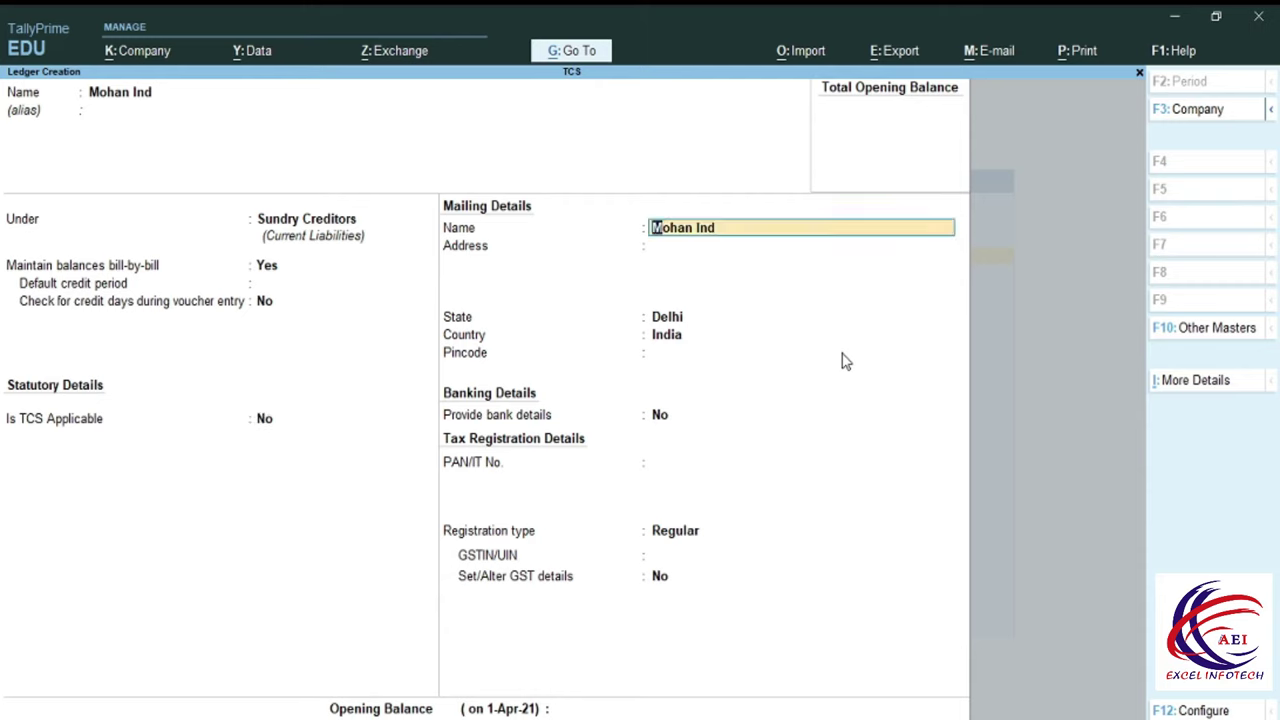
pyautogui.press('Return')
pyautogui.press('Return')
pyautogui.press('Return')
pyautogui.press('Return')
pyautogui.press('Return')
pyautogui.press('Return')
pyautogui.press('Return')
pyautogui.press('Return')
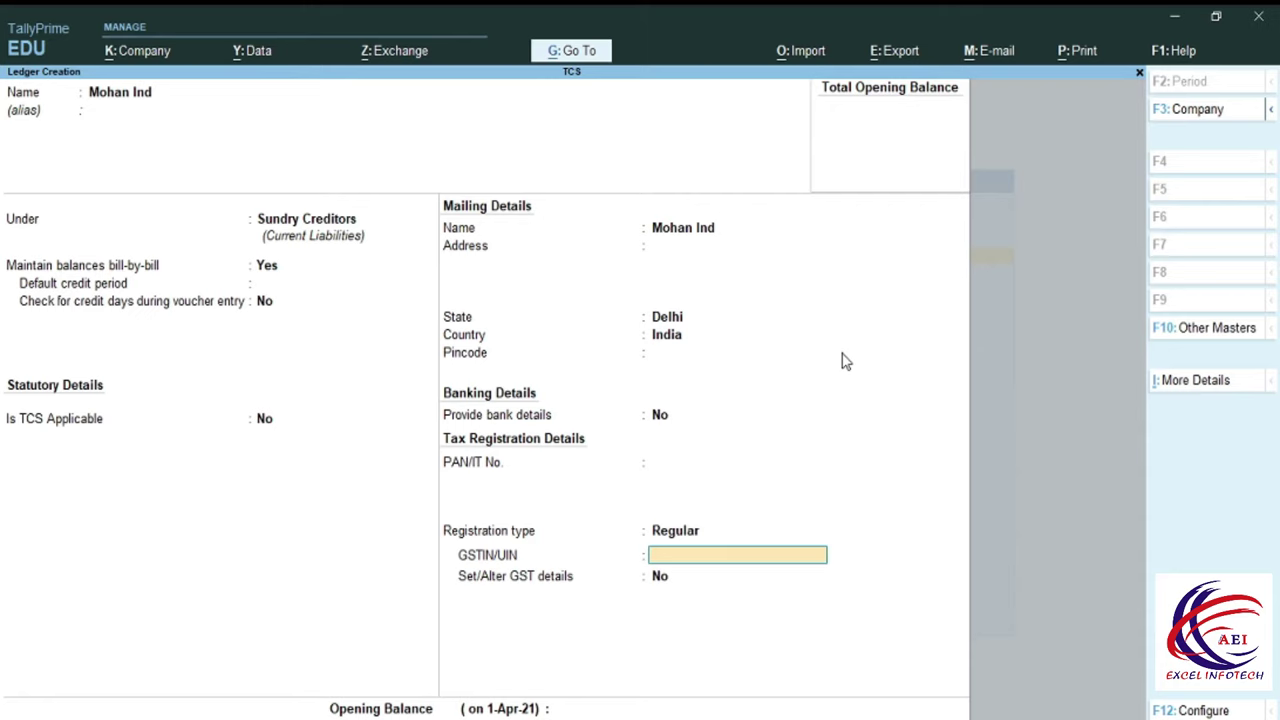
pyautogui.write('07QWERT4585AYV5')
pyautogui.press('Return')
pyautogui.press('Return')
pyautogui.press('BackSpace')
pyautogui.press('Return')
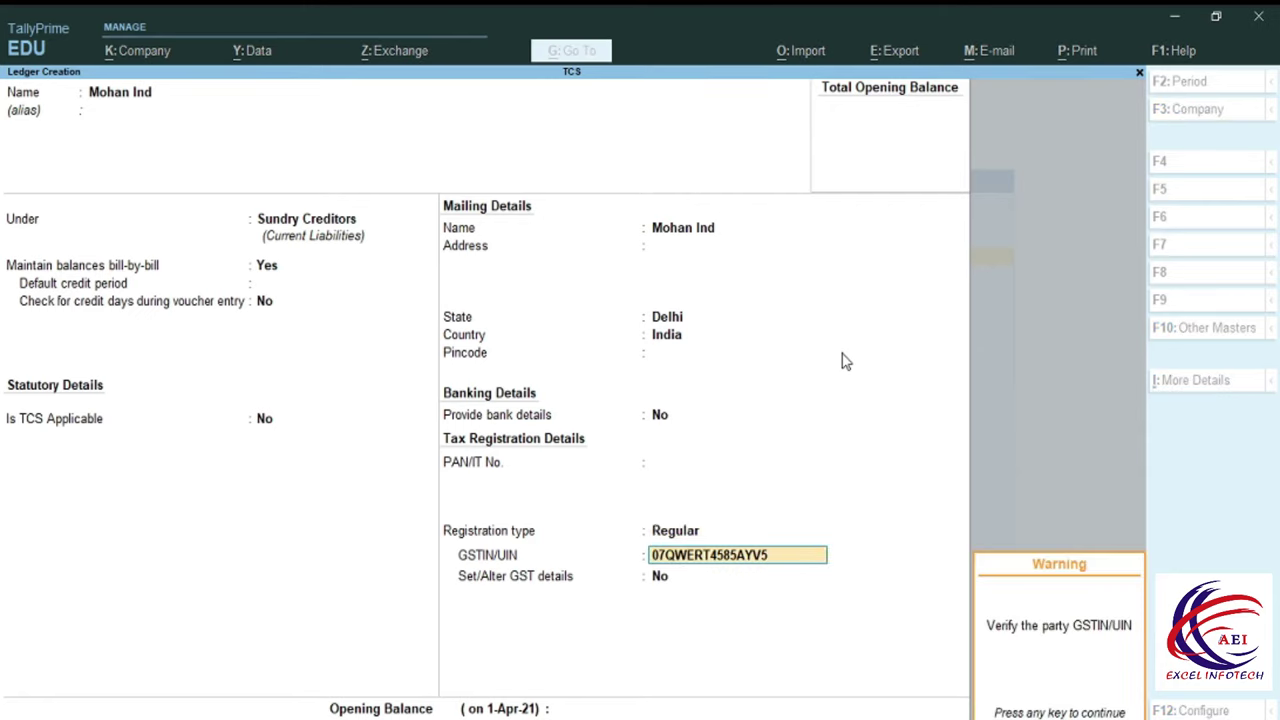
pyautogui.press('Return')
pyautogui.press('Return')
pyautogui.press('Return')
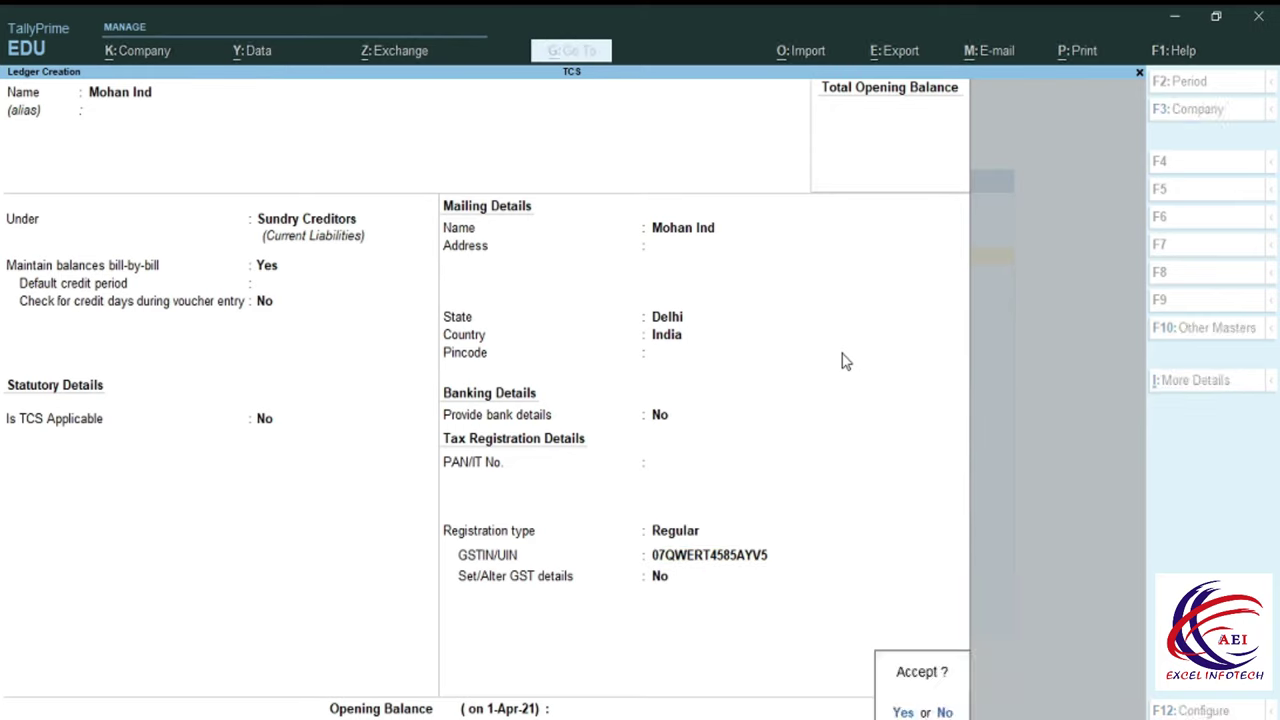
pyautogui.press('Return')
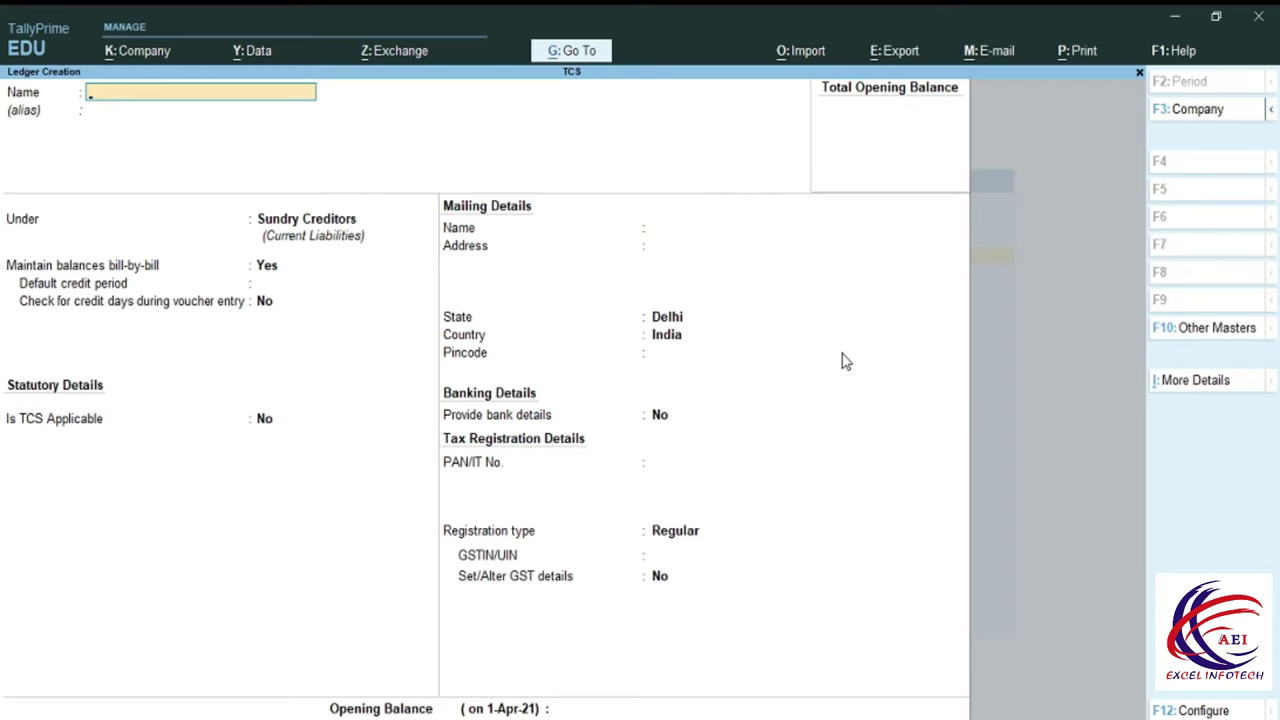
# Create ledger 'Purchase' under Purchase Accounts with GST applicable and Goods supply type.
pyautogui.write('Purchase')
pyautogui.press('Return')
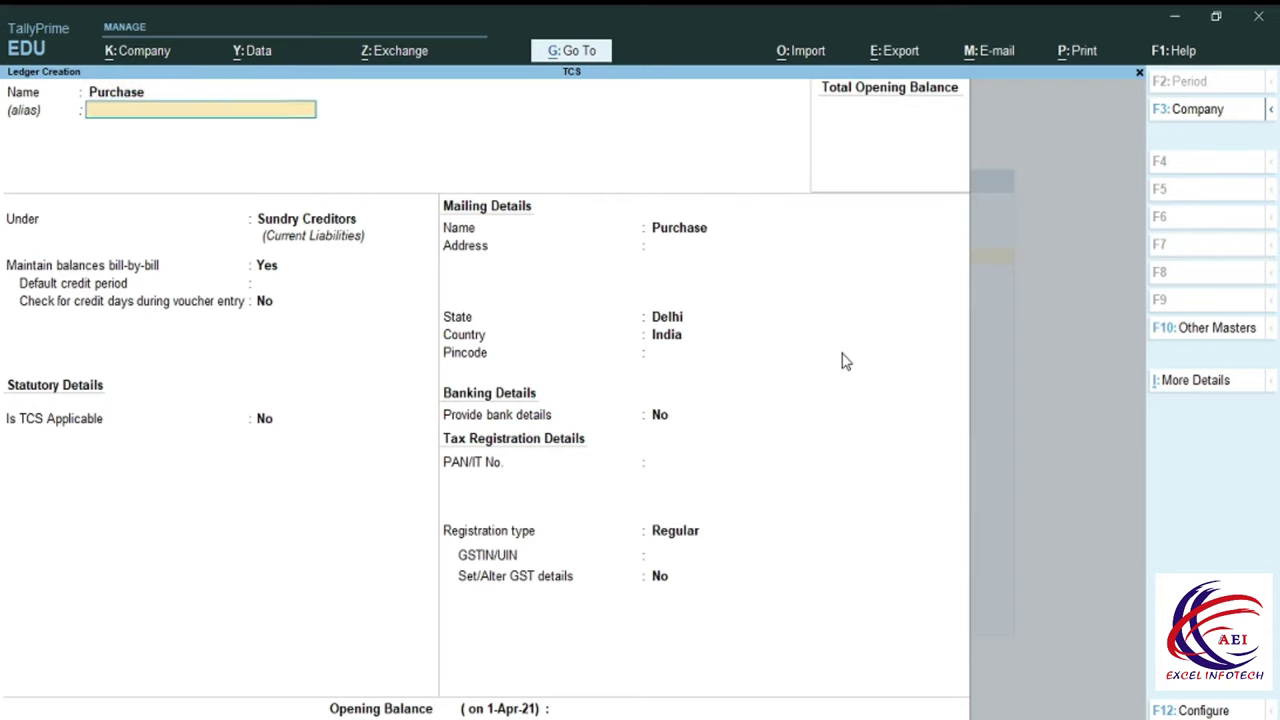
pyautogui.press('Return')
pyautogui.write('Pu')
pyautogui.press('Down')
pyautogui.press('Up')
pyautogui.press('Return')
pyautogui.press('Return')
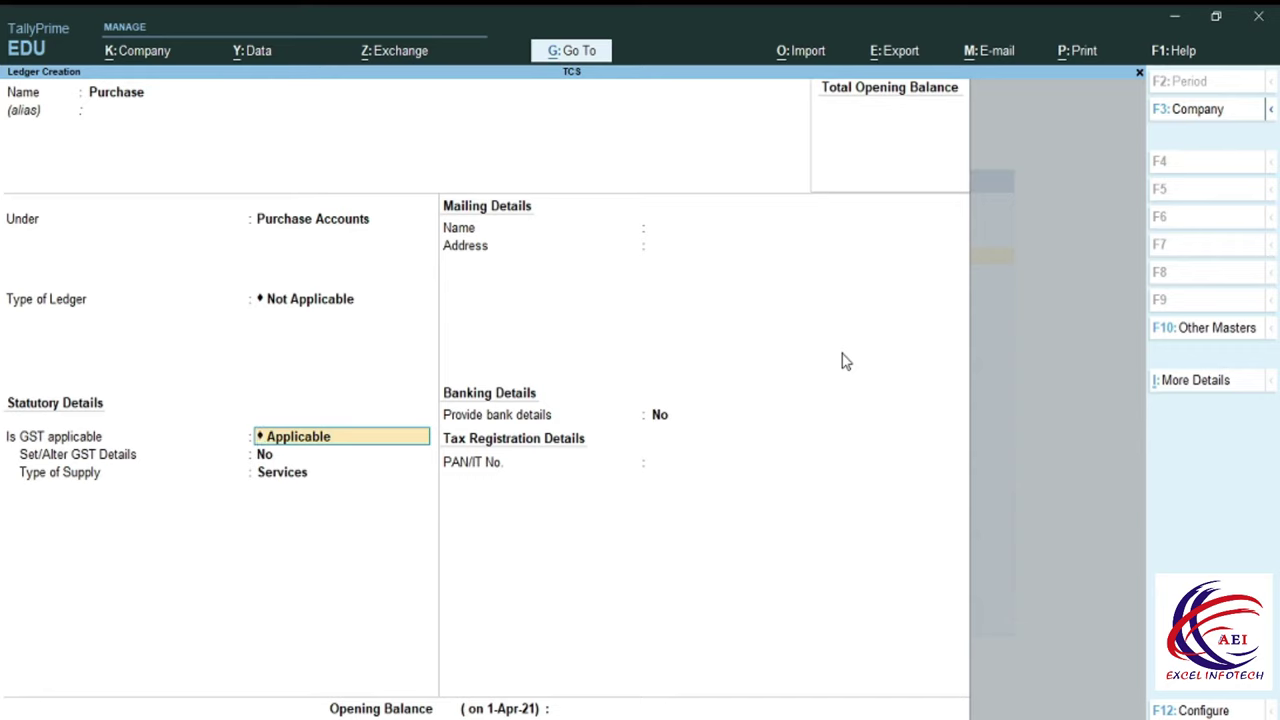
pyautogui.press('Return')
pyautogui.press('Return')
pyautogui.press('Up')
pyautogui.press('Return')
pyautogui.press('Return')
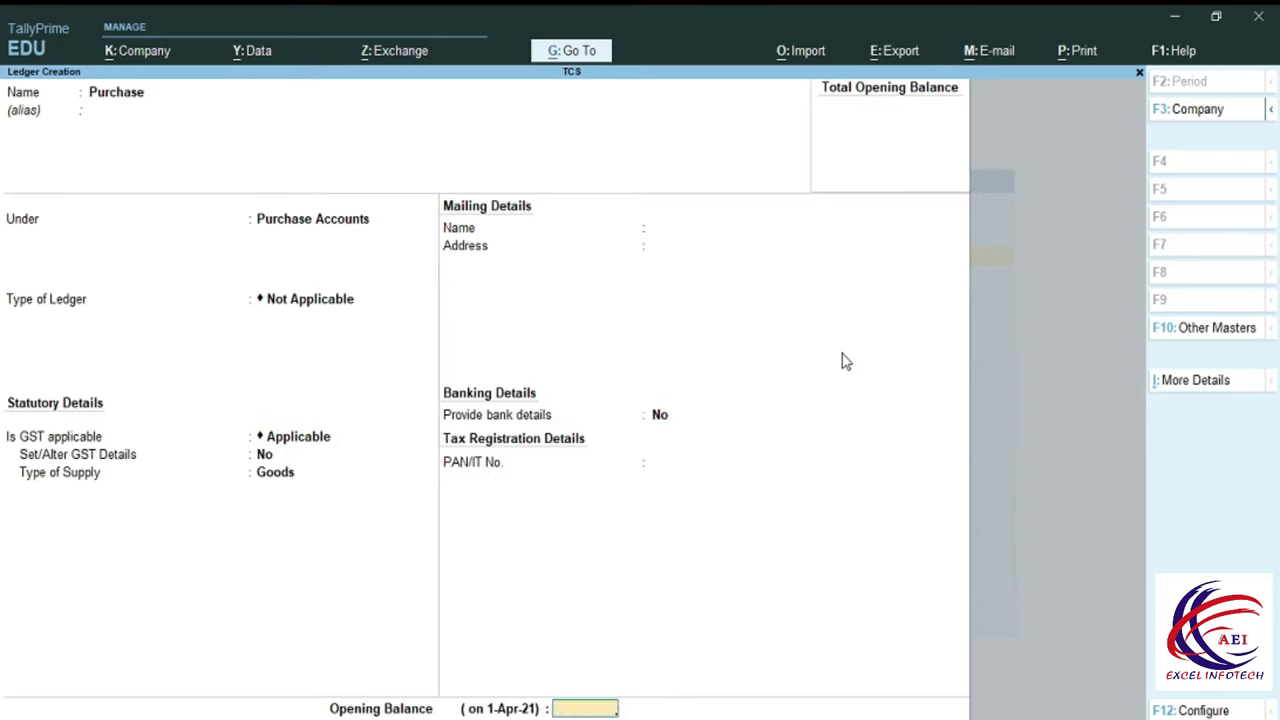
pyautogui.press('Return')
pyautogui.press('Return')
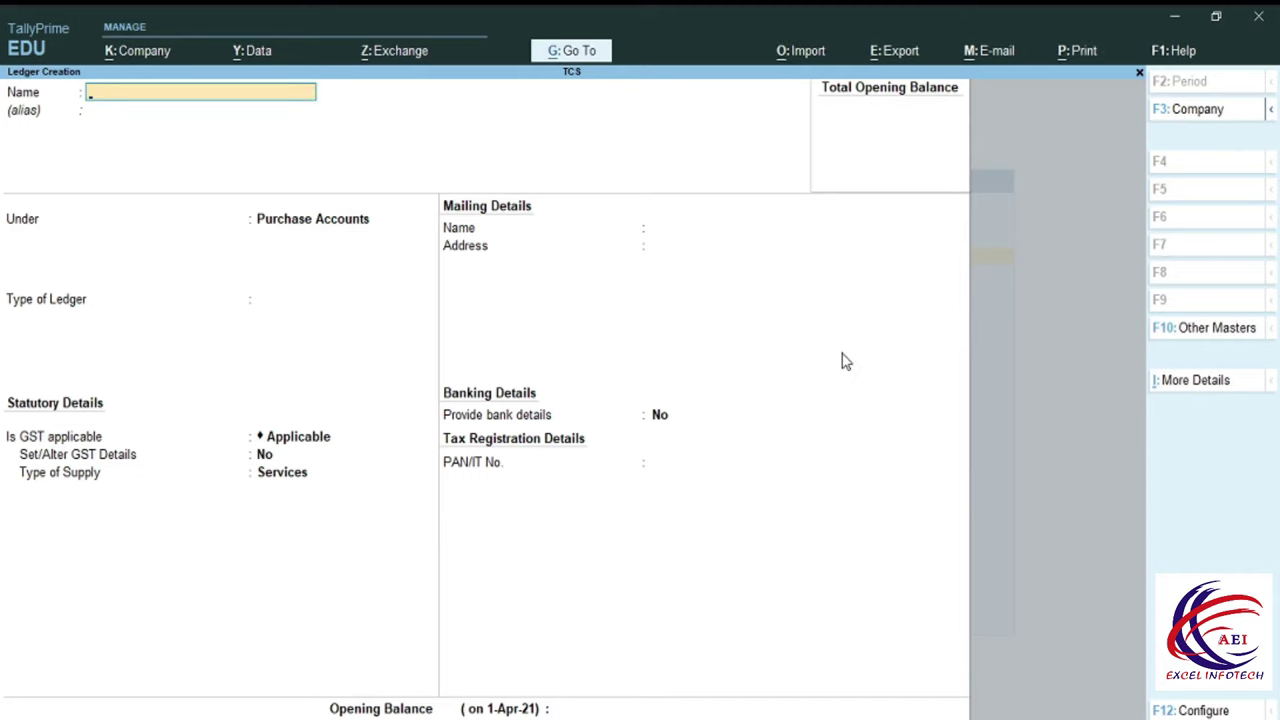
# Start a stock group 'Timber' under Primary with GST details turned on.
pyautogui.press('Escape')
pyautogui.press('Return')
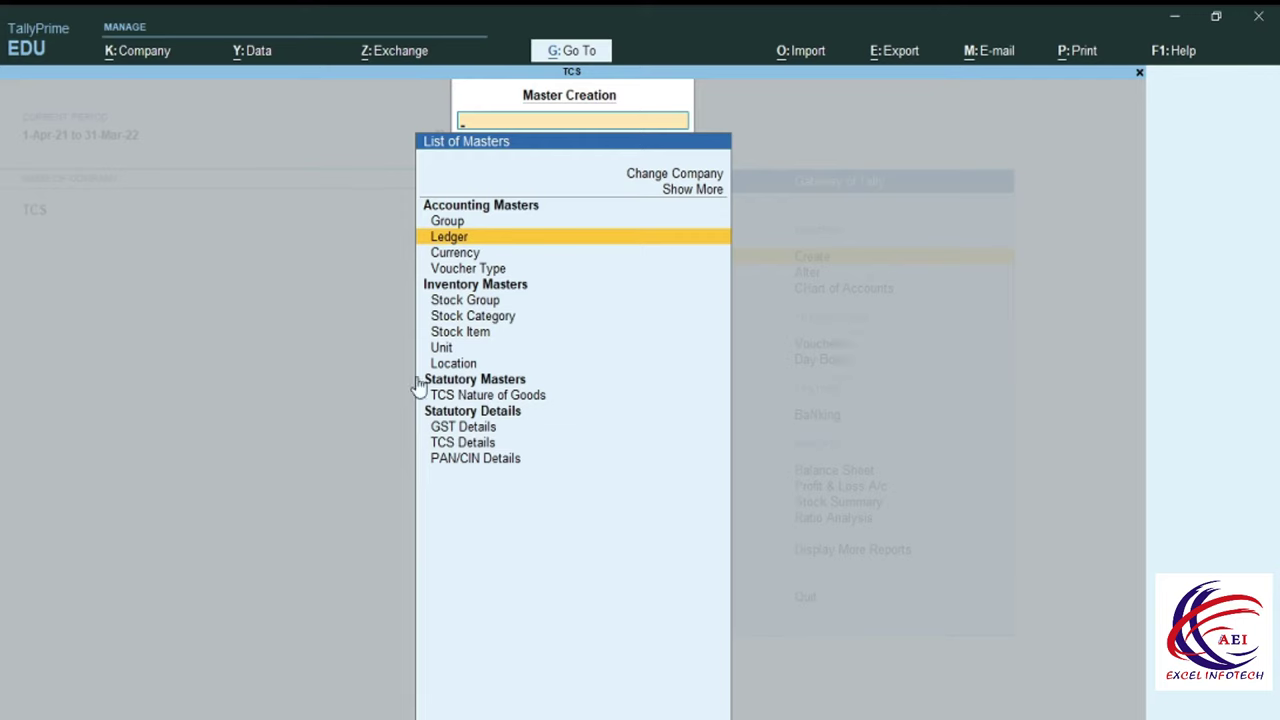
pyautogui.click(471, 303)
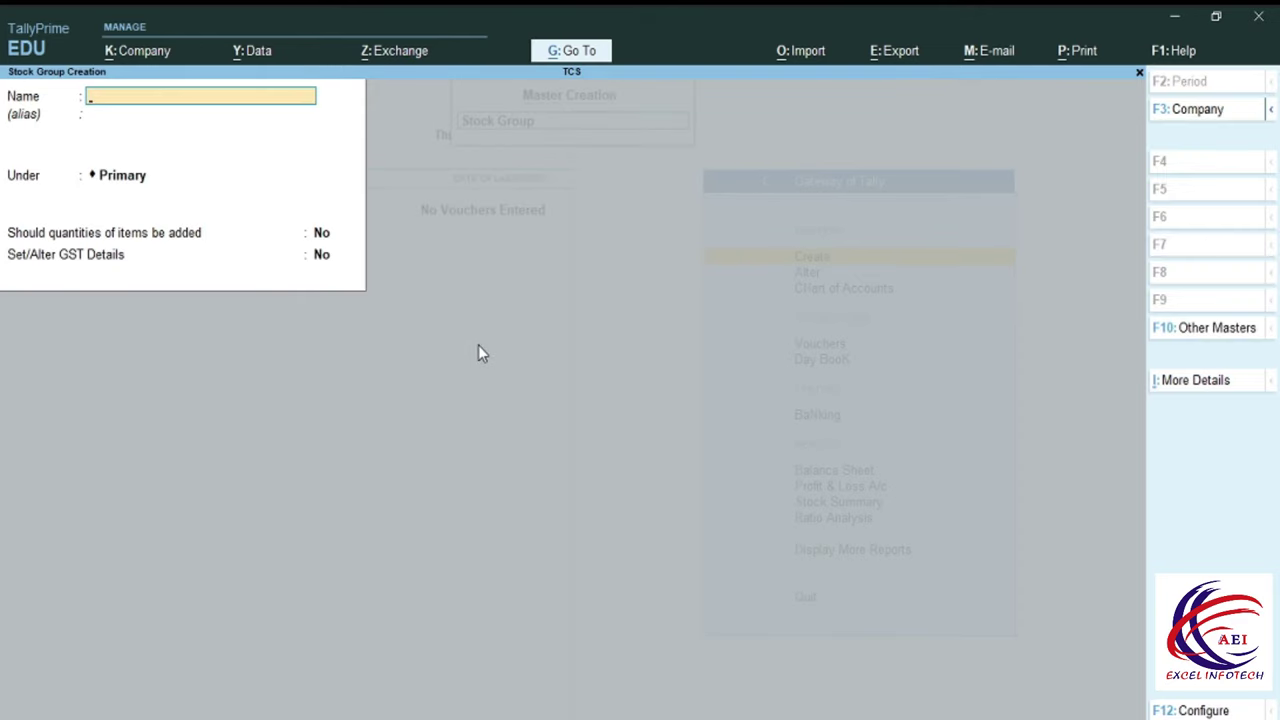
pyautogui.write('Timber')
pyautogui.press('Return')
pyautogui.press('Return')
pyautogui.press('Return')
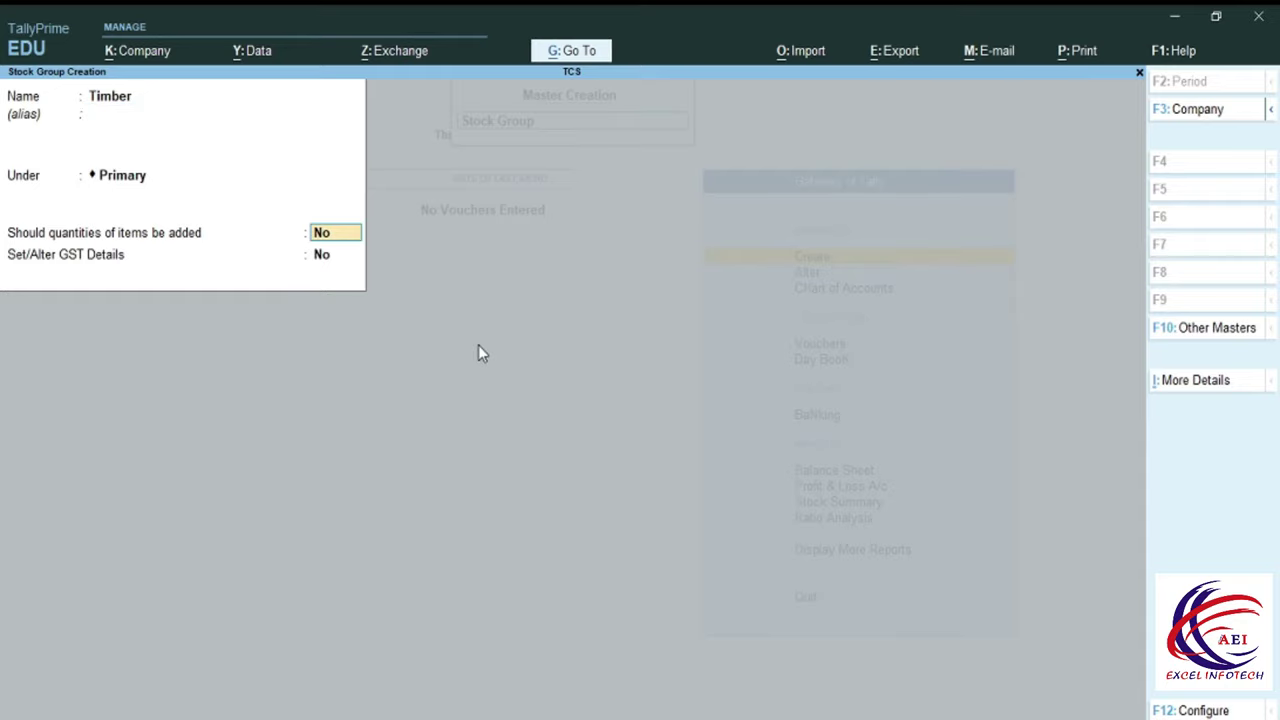
pyautogui.press('Return')
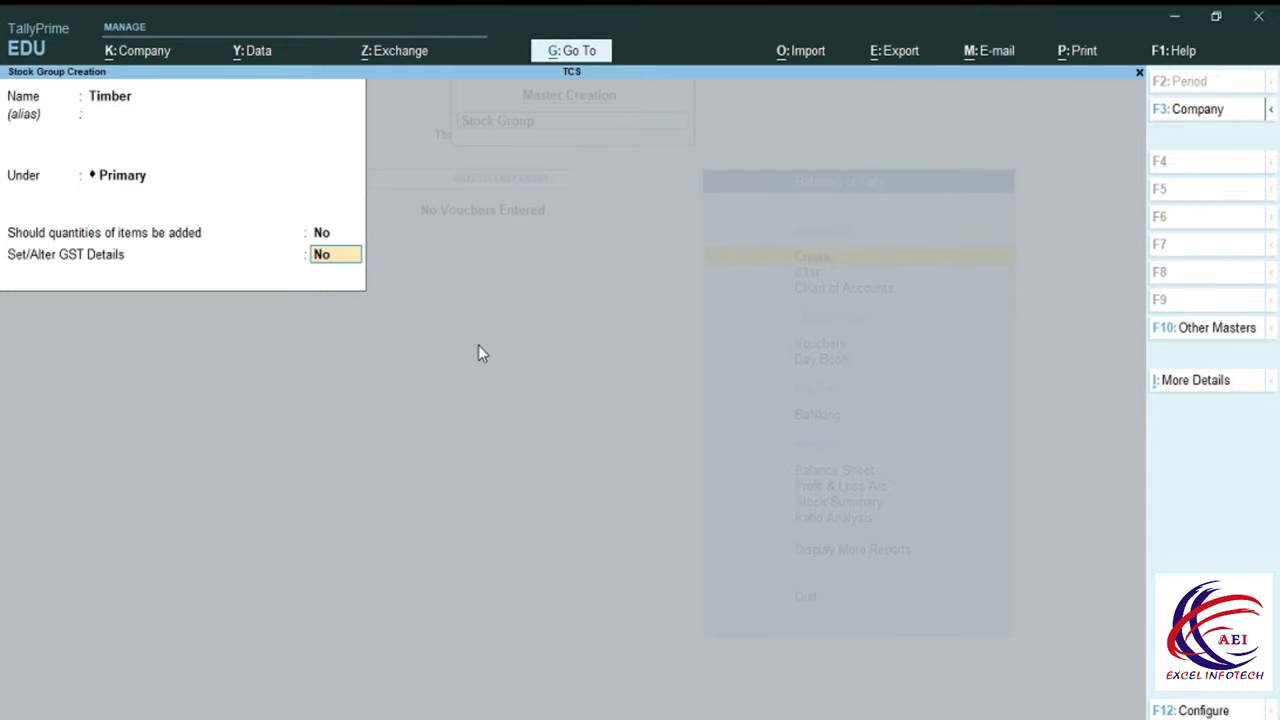
pyautogui.press('y')
pyautogui.press('Return')
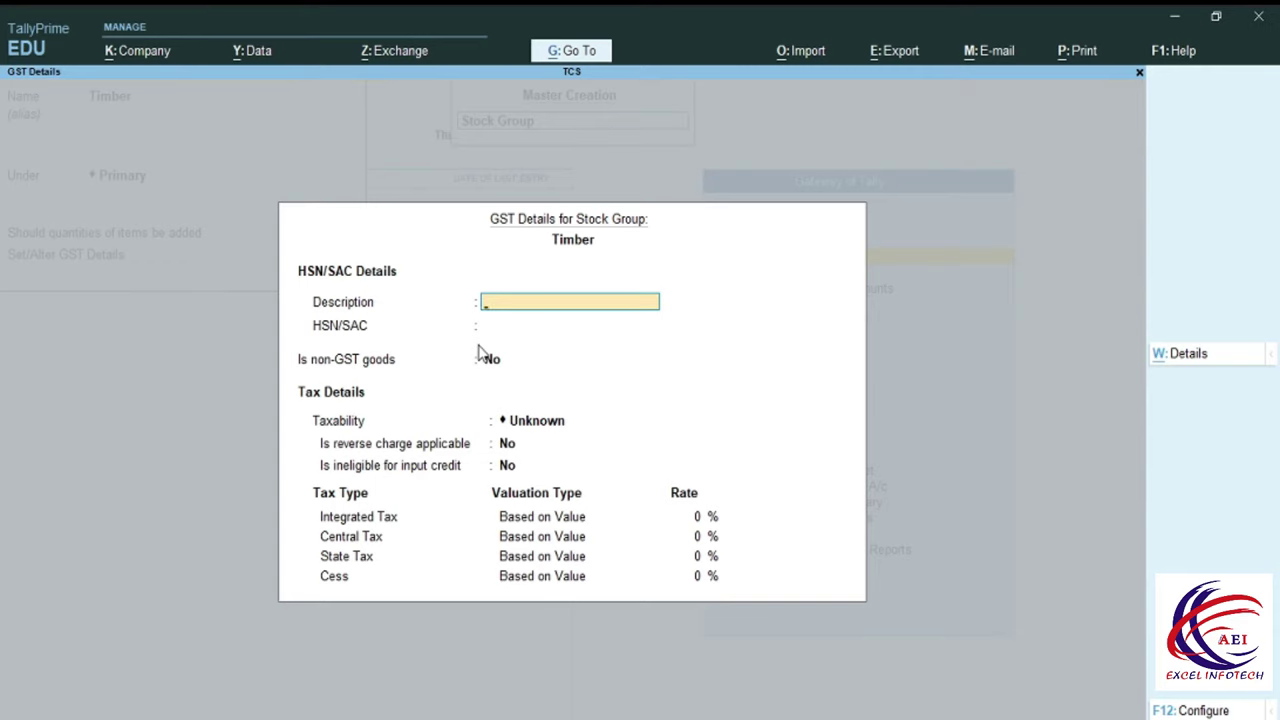
# Give Timber description Timber, HSN 1234, Taxable at 12% IGST, and save it.
pyautogui.write('Timber')
pyautogui.press('Return')
pyautogui.write('1234')
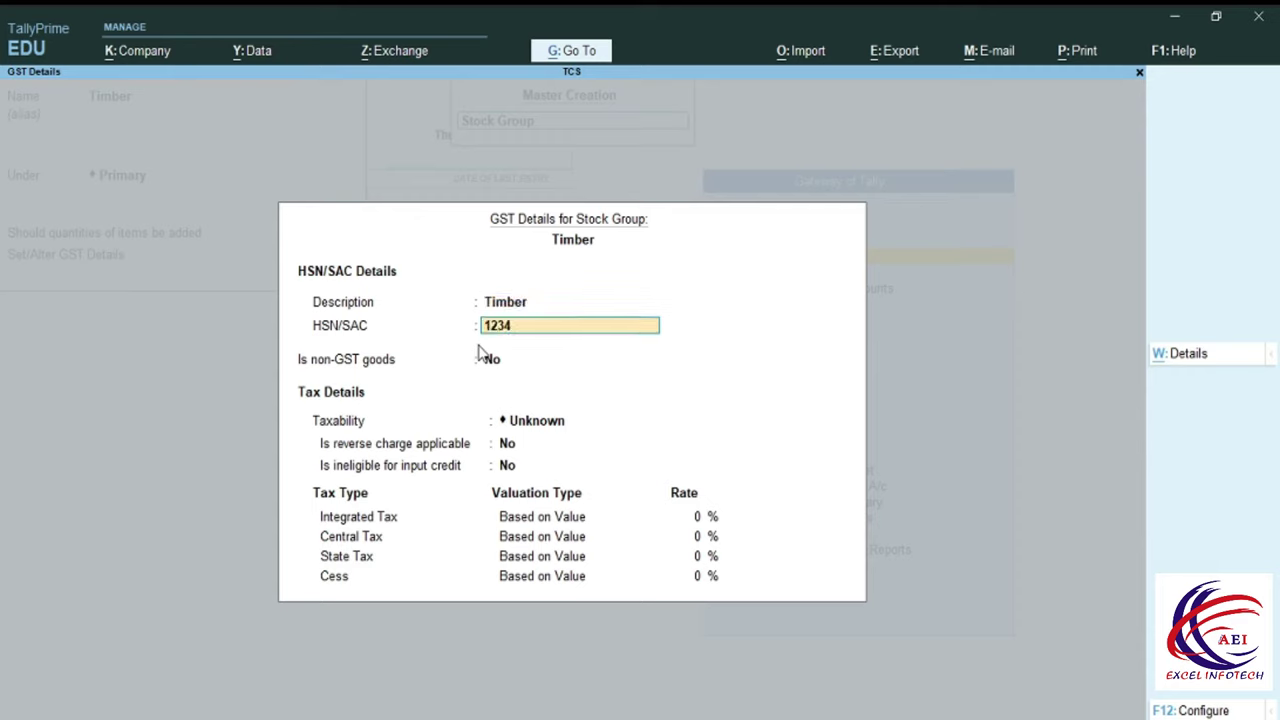
pyautogui.press('Return')
pyautogui.press('Return')
pyautogui.press('Down')
pyautogui.press('Down')
pyautogui.press('Down')
pyautogui.press('Return')
pyautogui.press('Return')
pyautogui.press('Return')
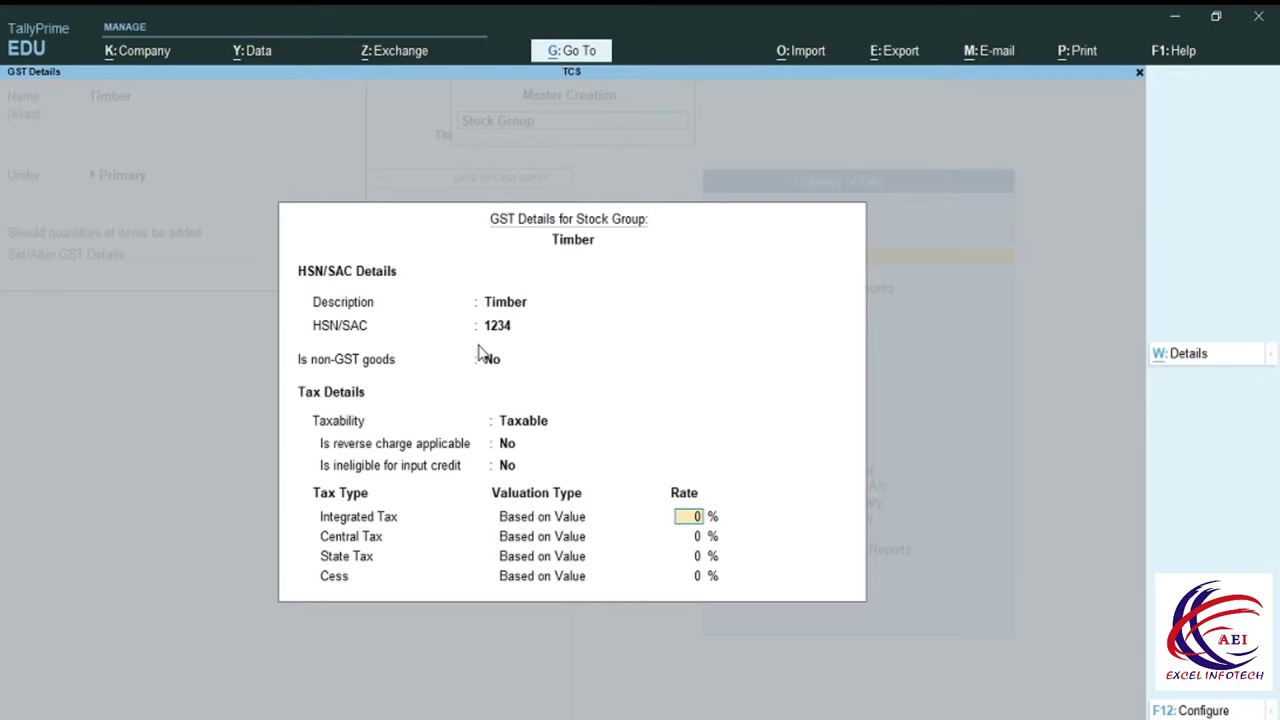
pyautogui.write('12')
pyautogui.press('Return')
pyautogui.press('Return')
pyautogui.press('Return')
pyautogui.press('Return')
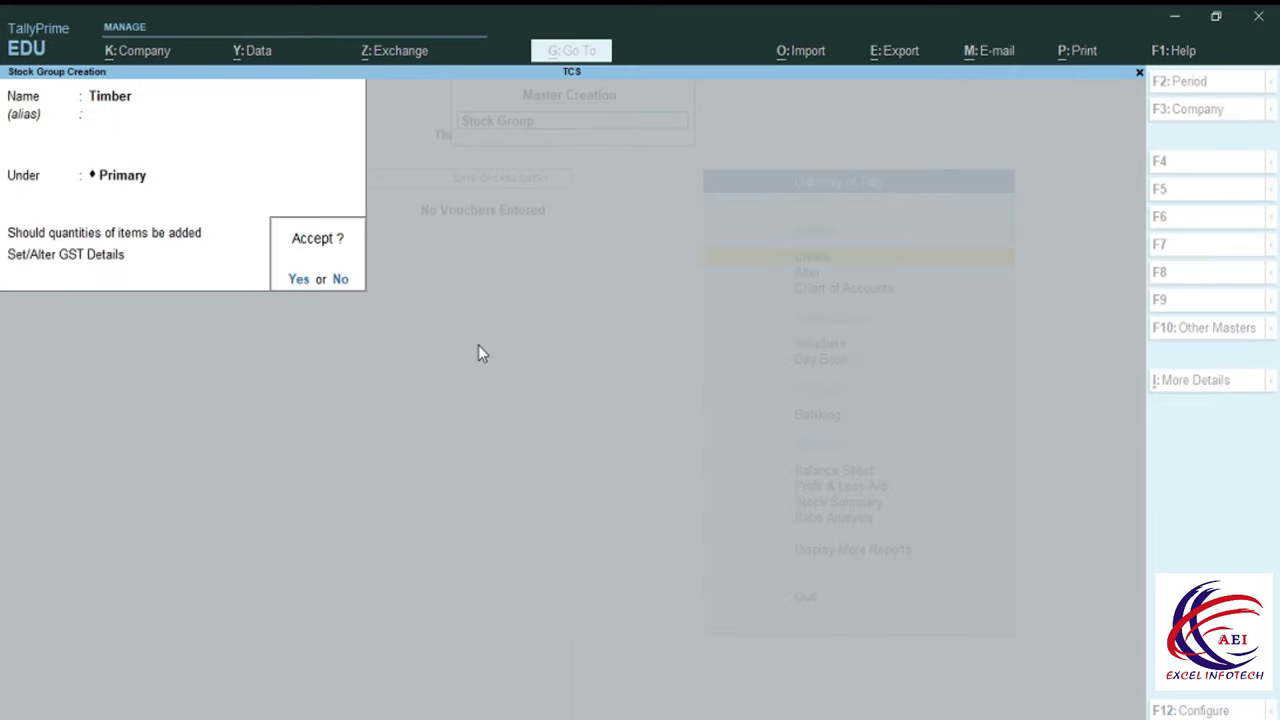
pyautogui.press('Return')
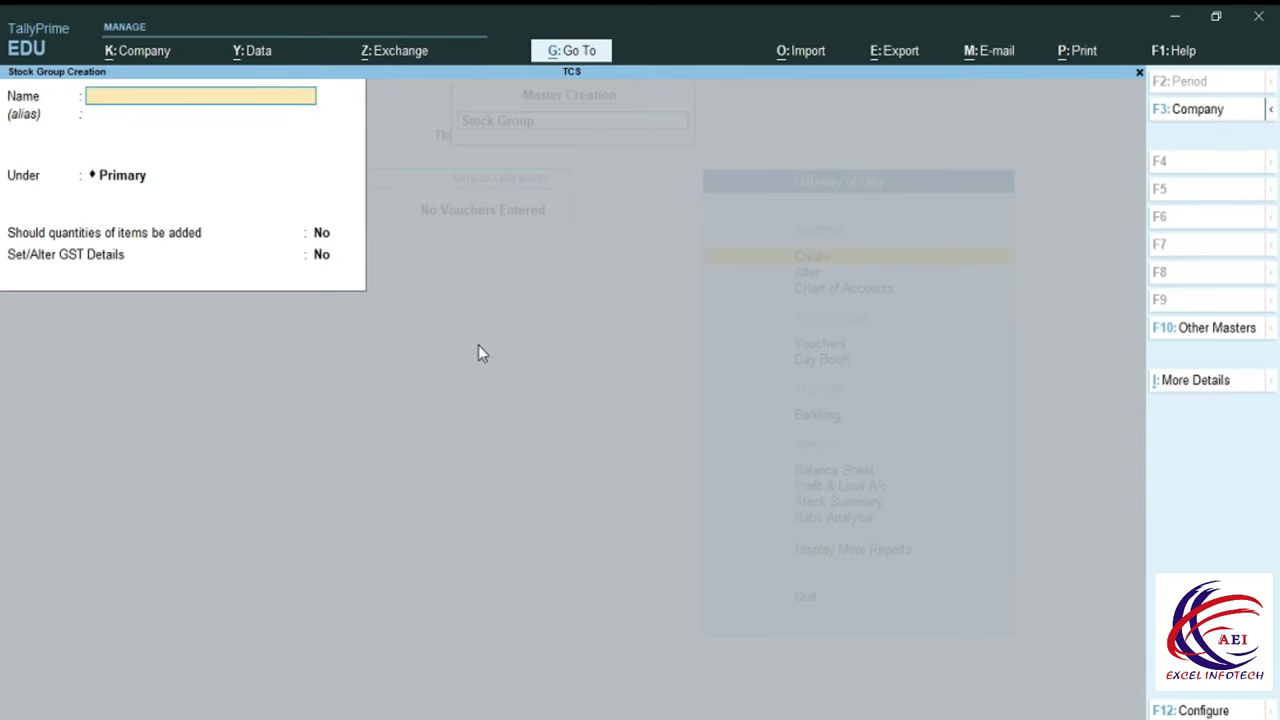
pyautogui.press('Escape')
pyautogui.press('Up')
pyautogui.press('Down')
pyautogui.press('Down')
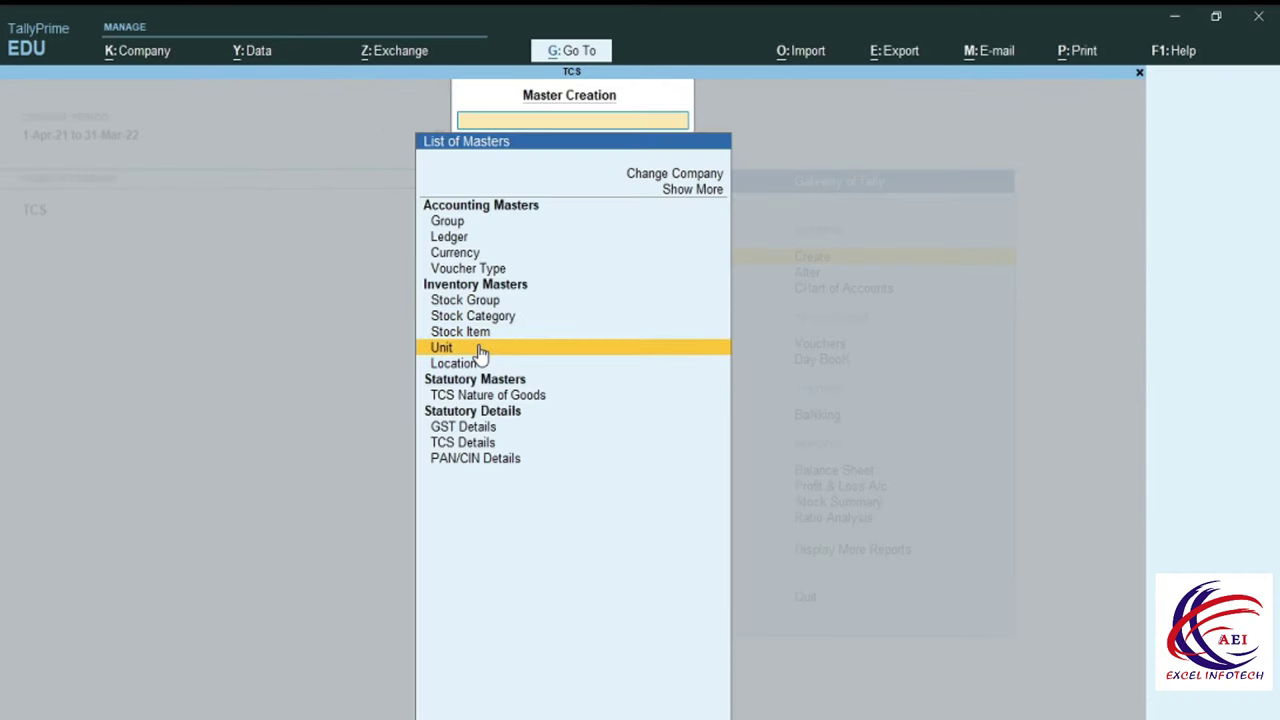
# Create and save unit MT, formal name Metrick Ton, UQC MTS-METRIC TON, 0 decimal places.
pyautogui.click(479, 349)
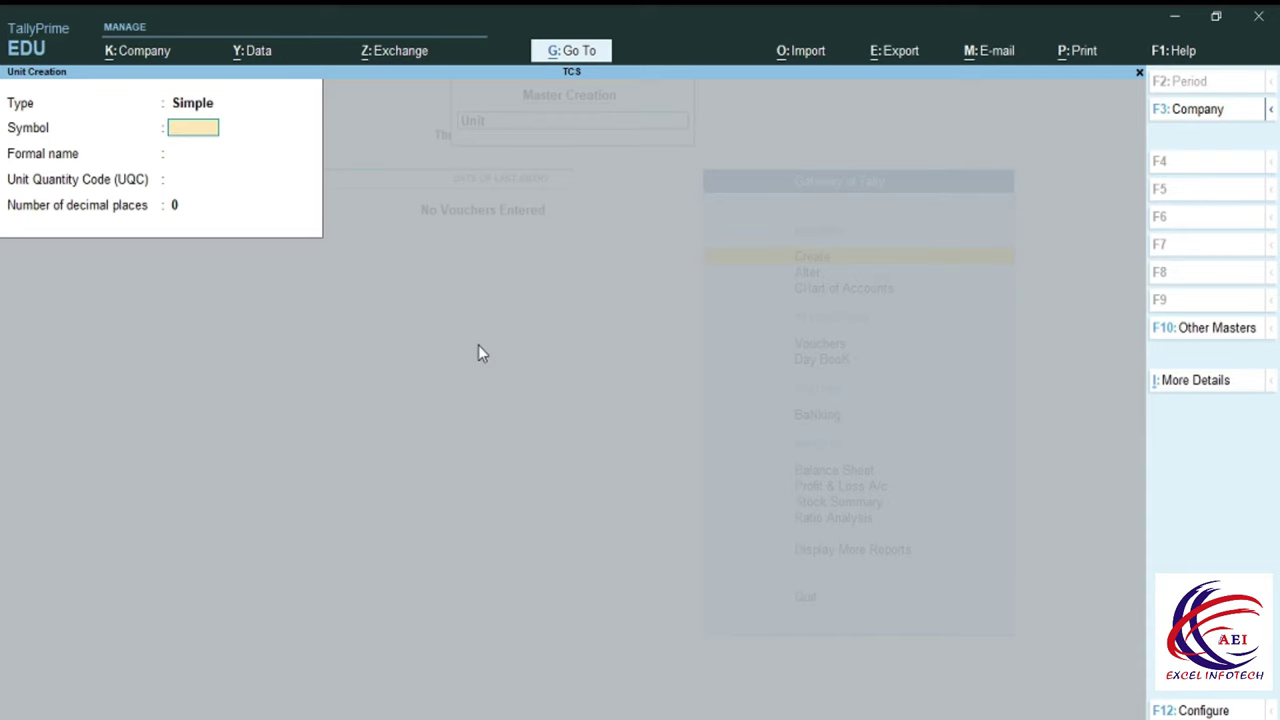
pyautogui.write('Mt')
pyautogui.write('T')
pyautogui.press('Return')
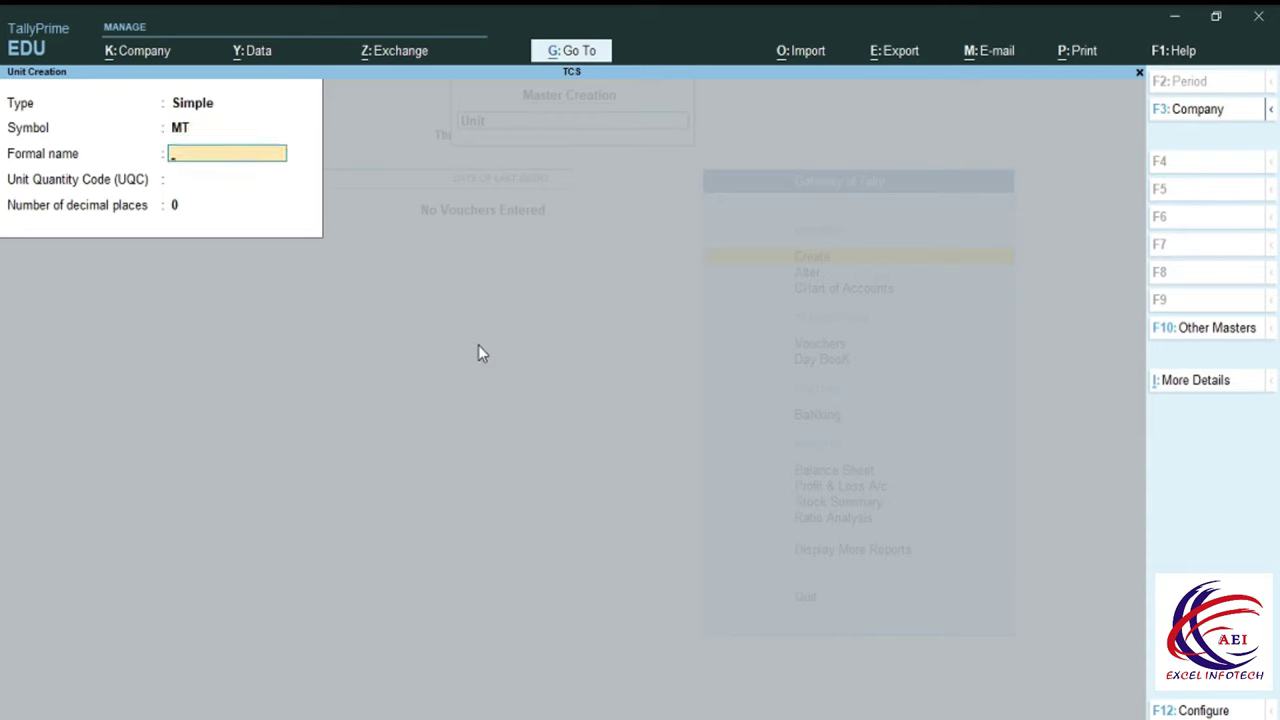
pyautogui.write('Metrick Ton')
pyautogui.press('Return')
pyautogui.write('m')
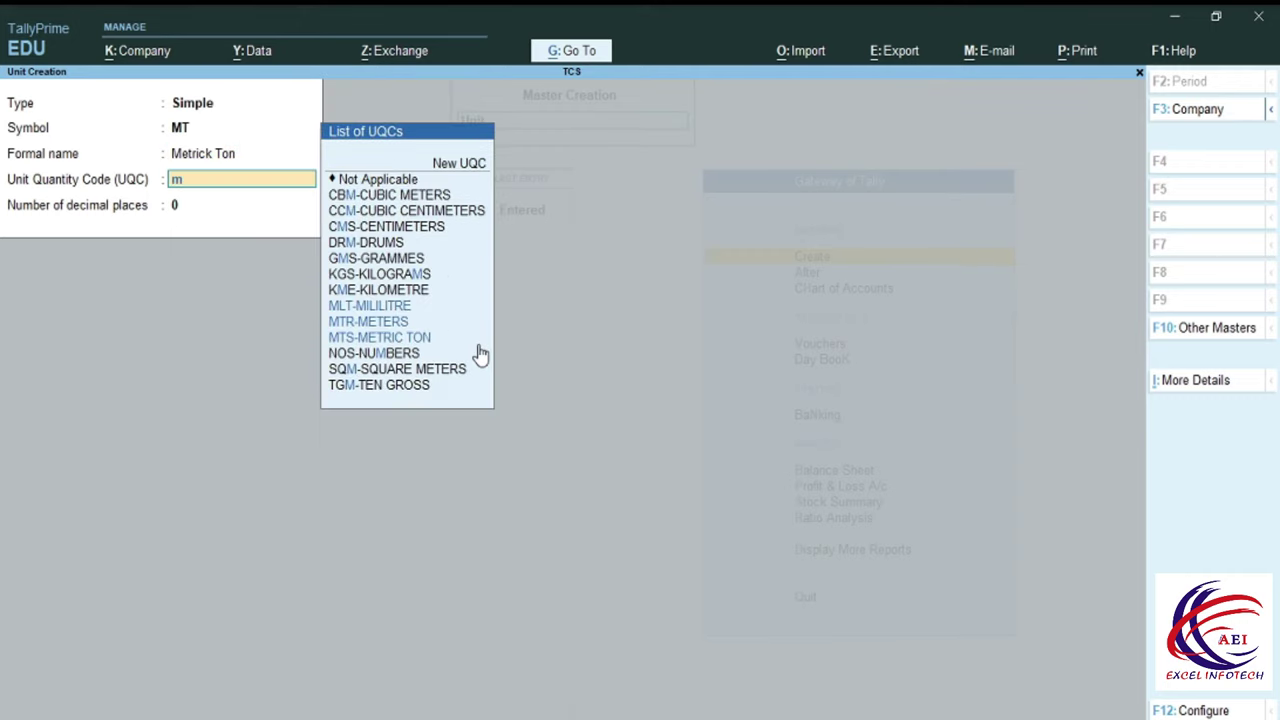
pyautogui.write('ts')
pyautogui.press('Return')
pyautogui.press('Return')
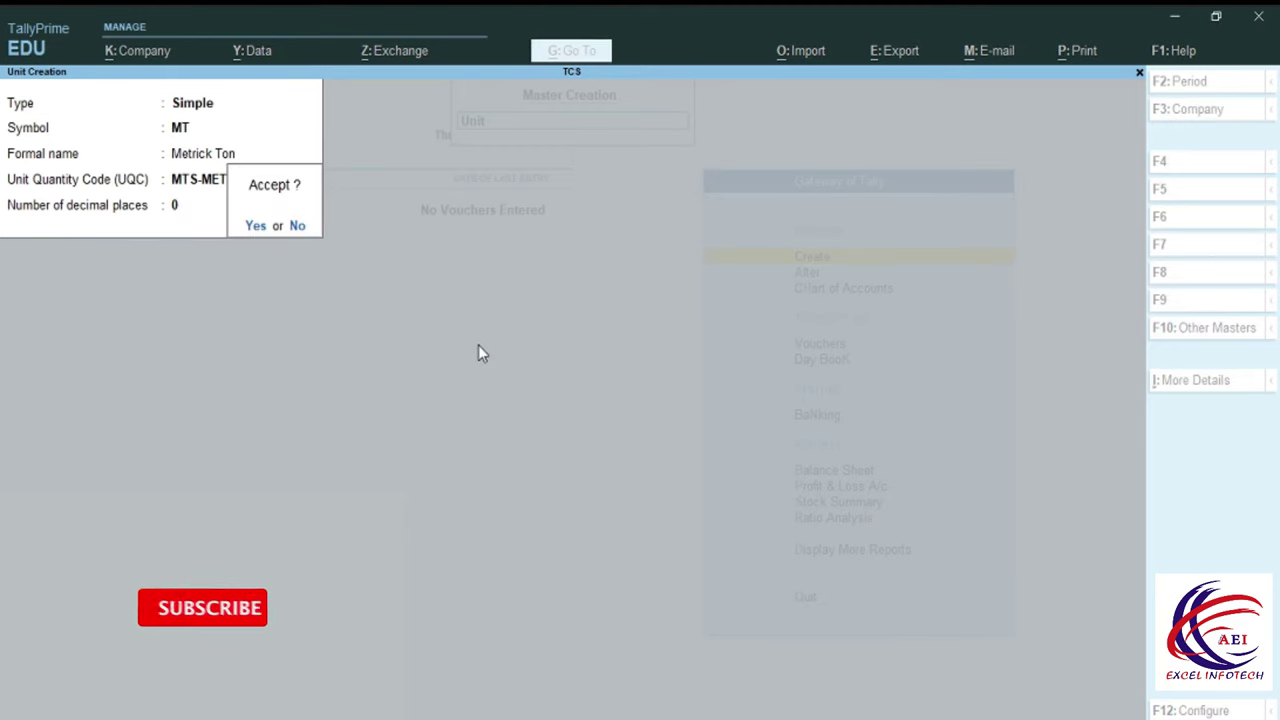
pyautogui.press('Return')
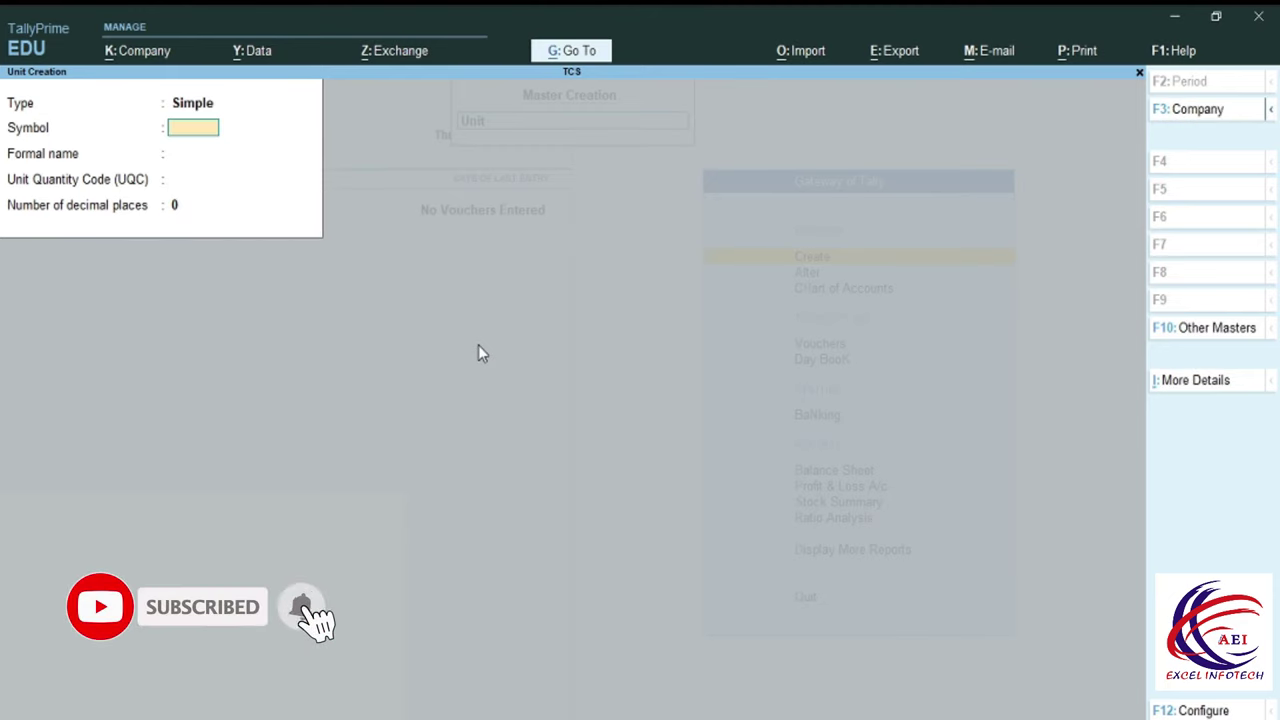
pyautogui.press('Escape')
pyautogui.press('Return')
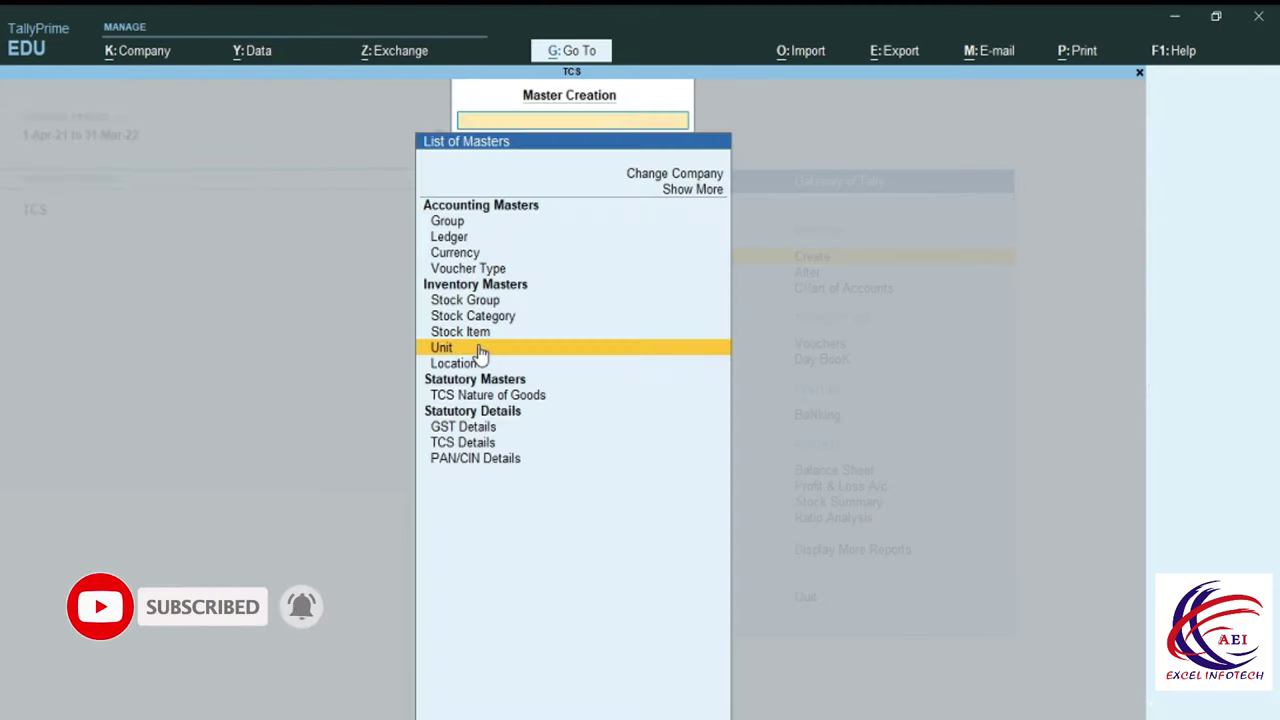
# Save stock item Timber Item under the Timber group with unit MT, then exit to Gateway of Tally.
pyautogui.press('Up')
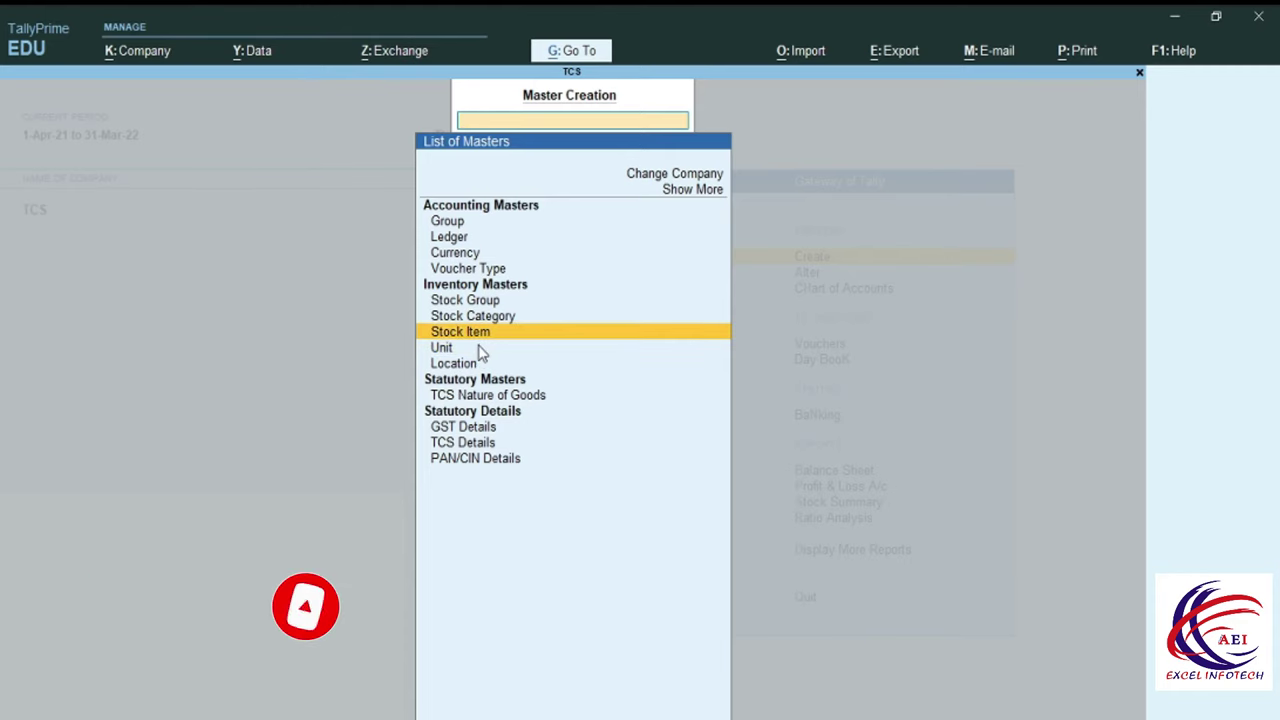
pyautogui.press('Return')
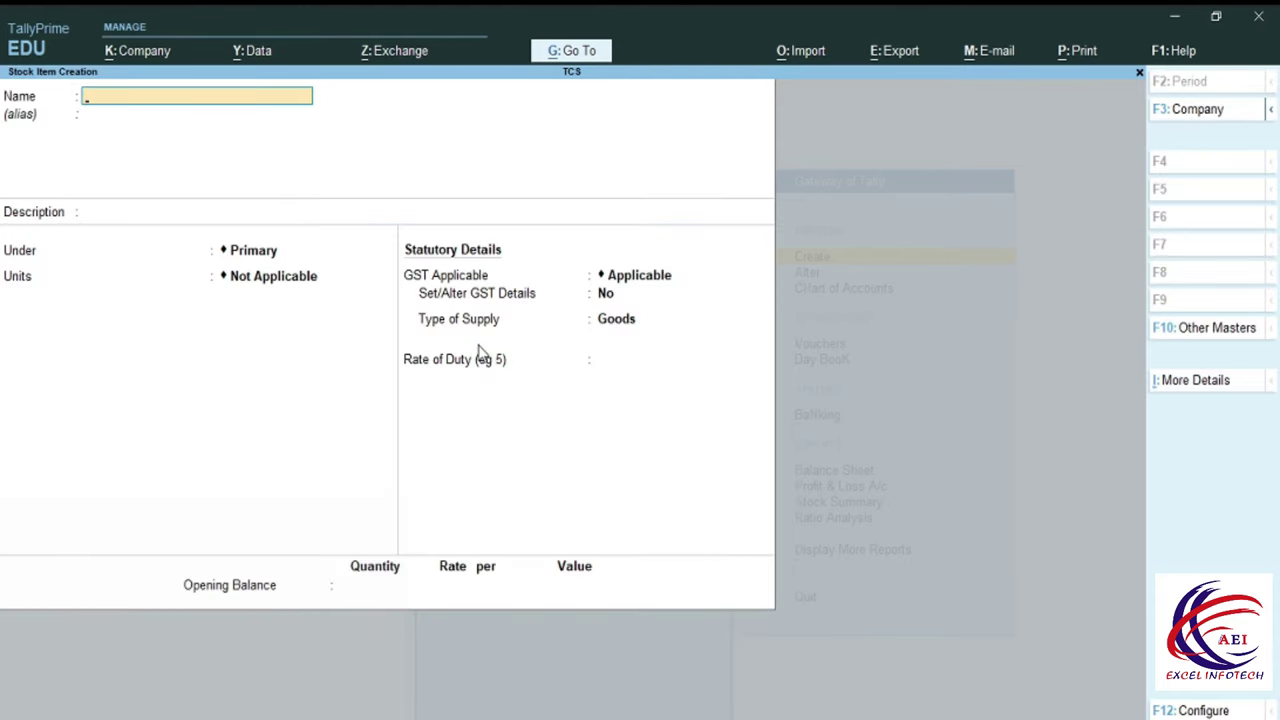
pyautogui.write('Timber Item')
pyautogui.press('Return')
pyautogui.press('Return')
pyautogui.press('Return')
pyautogui.press('Down')
pyautogui.press('Return')
pyautogui.press('Down')
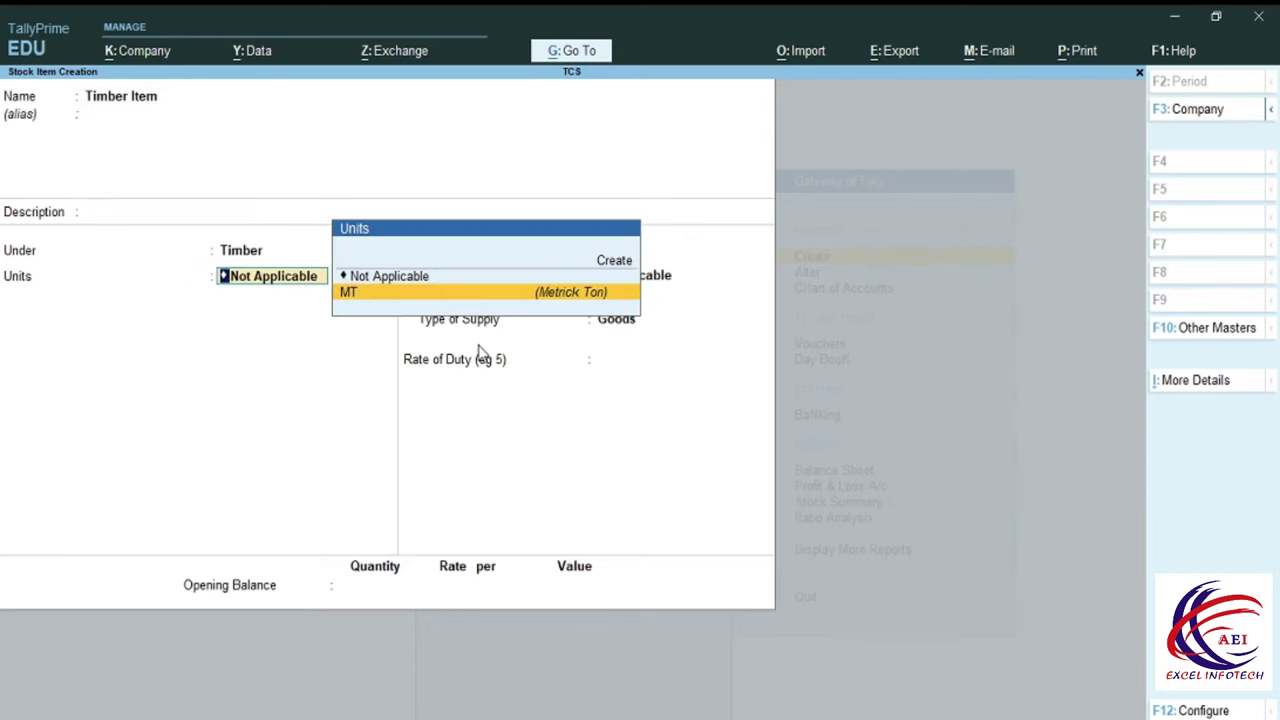
pyautogui.press('Return')
pyautogui.press('Return')
pyautogui.press('Return')
pyautogui.press('Return')
pyautogui.press('Return')
pyautogui.press('Return')
pyautogui.press('Escape')
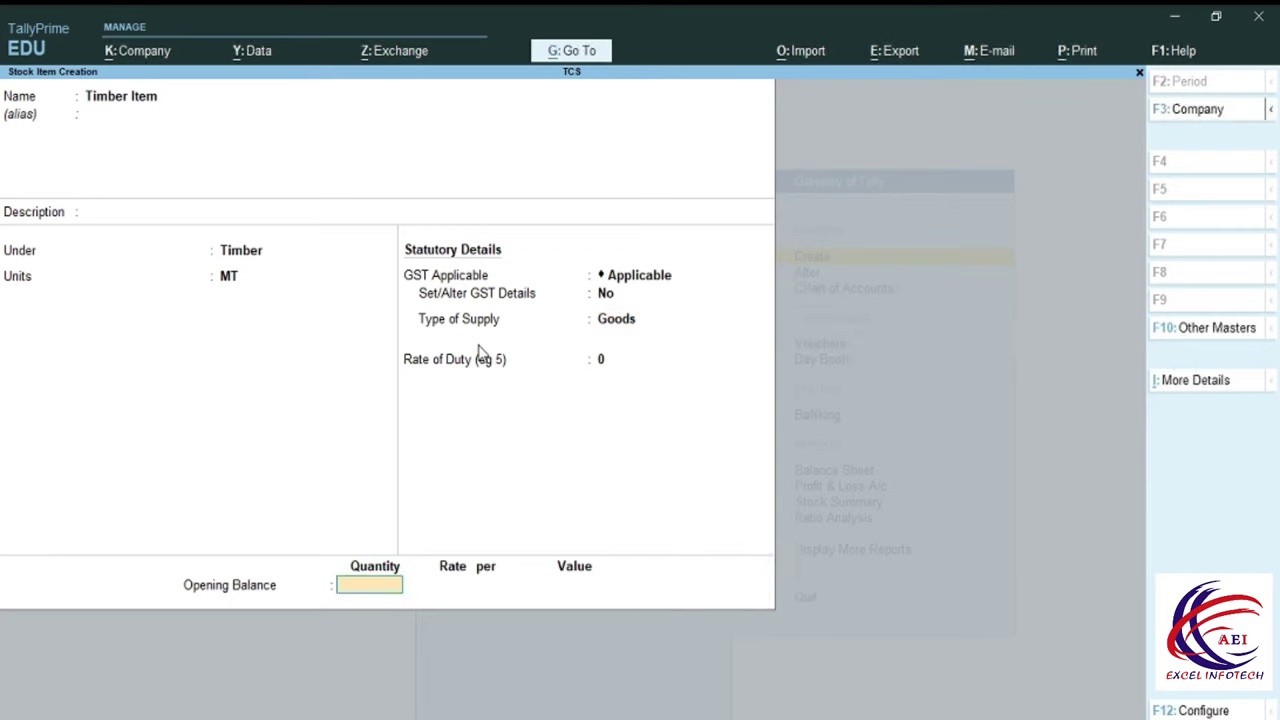
pyautogui.press('Return')
pyautogui.press('Return')
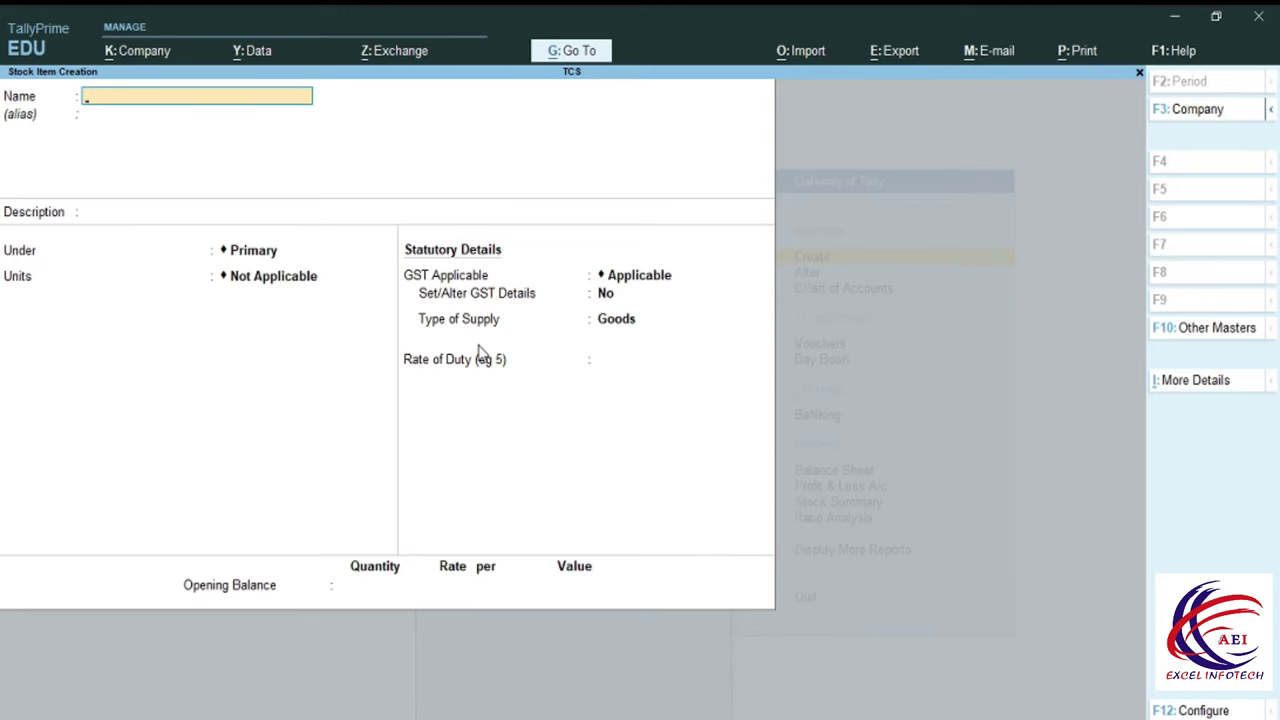
pyautogui.press('Escape')
pyautogui.press('y')
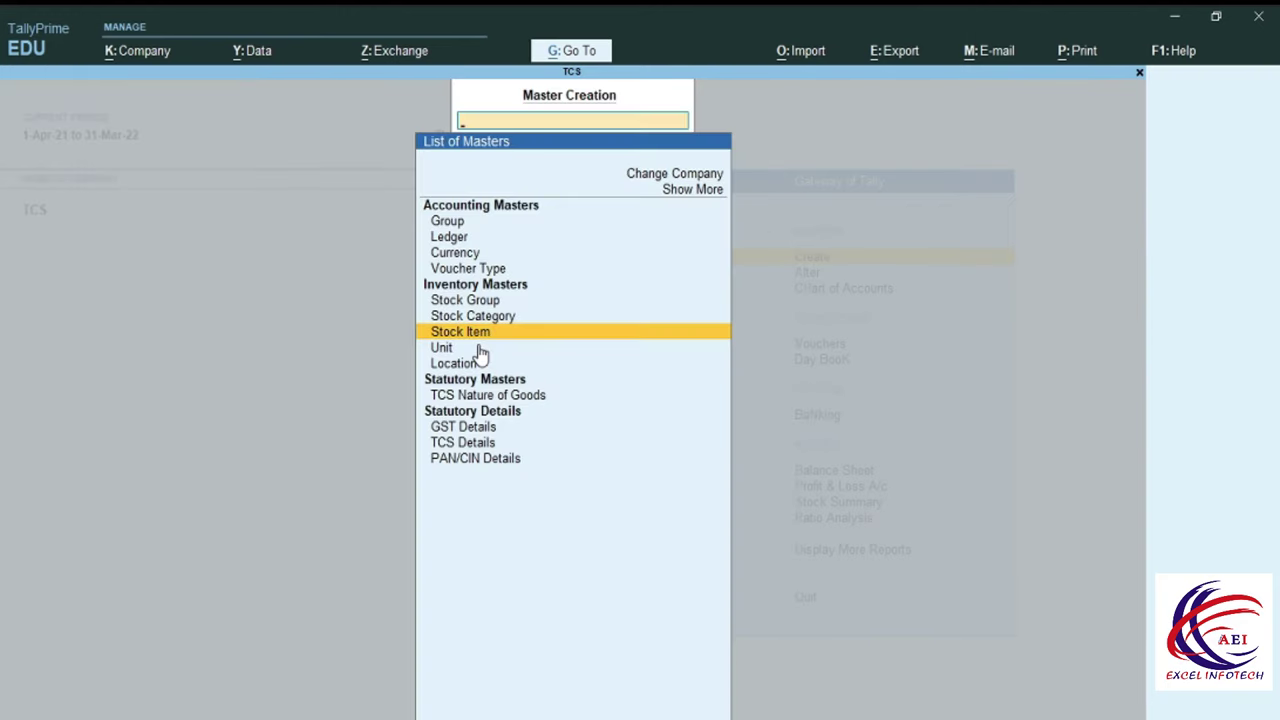
pyautogui.press('Escape')
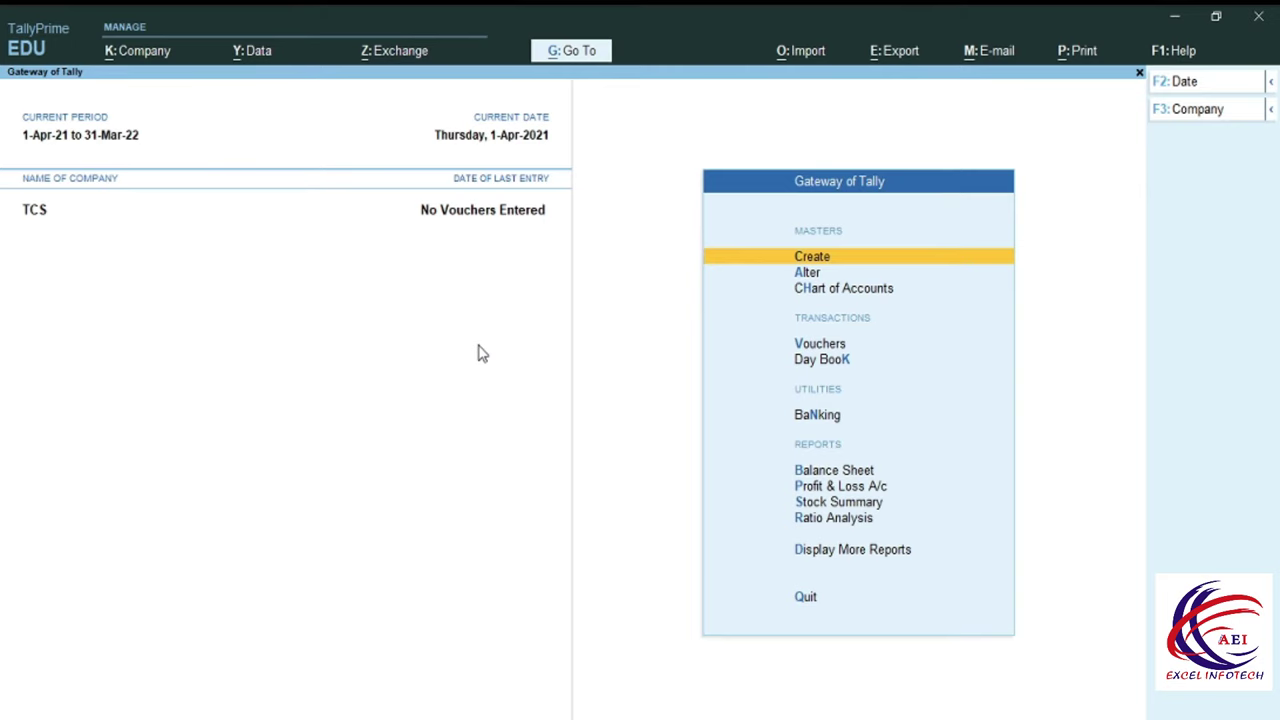
# Start a purchase voucher dated 1-Apr-21, supplier invoice 12345, with the supplier party and Purchase ledger.
pyautogui.press('Down')
pyautogui.press('Down')
pyautogui.press('Down')
pyautogui.press('Return')
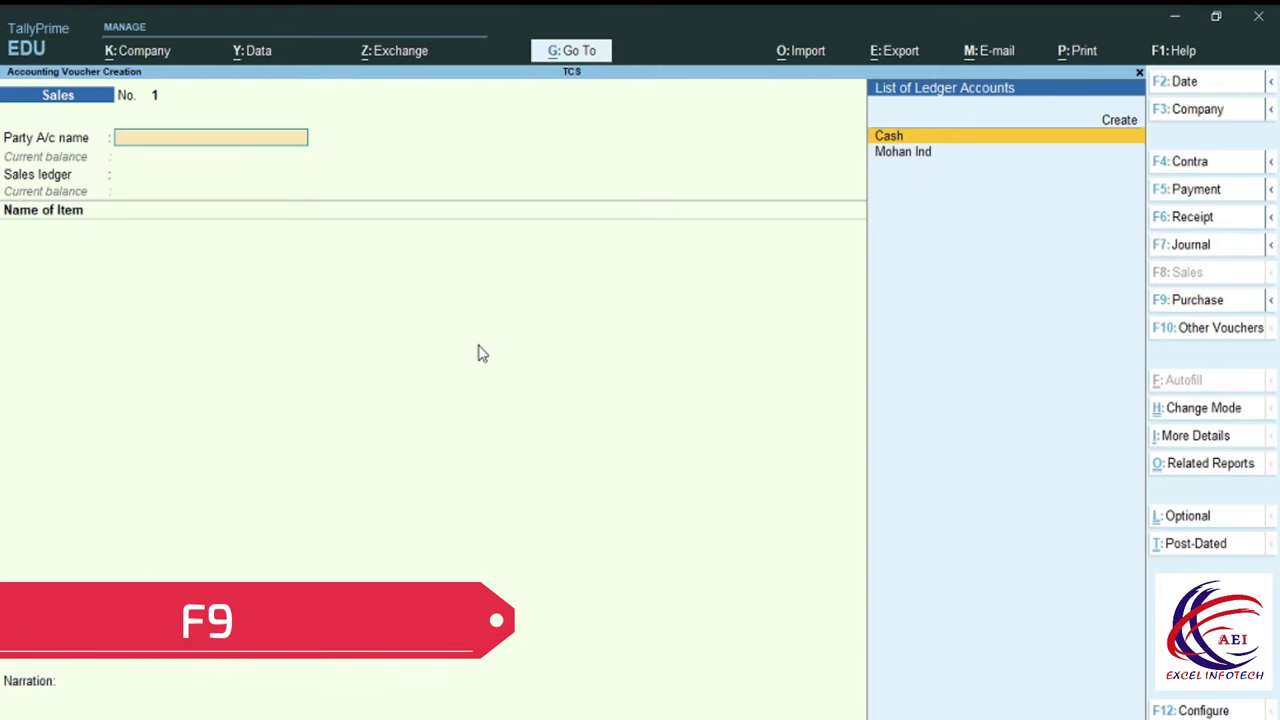
pyautogui.press('F9')
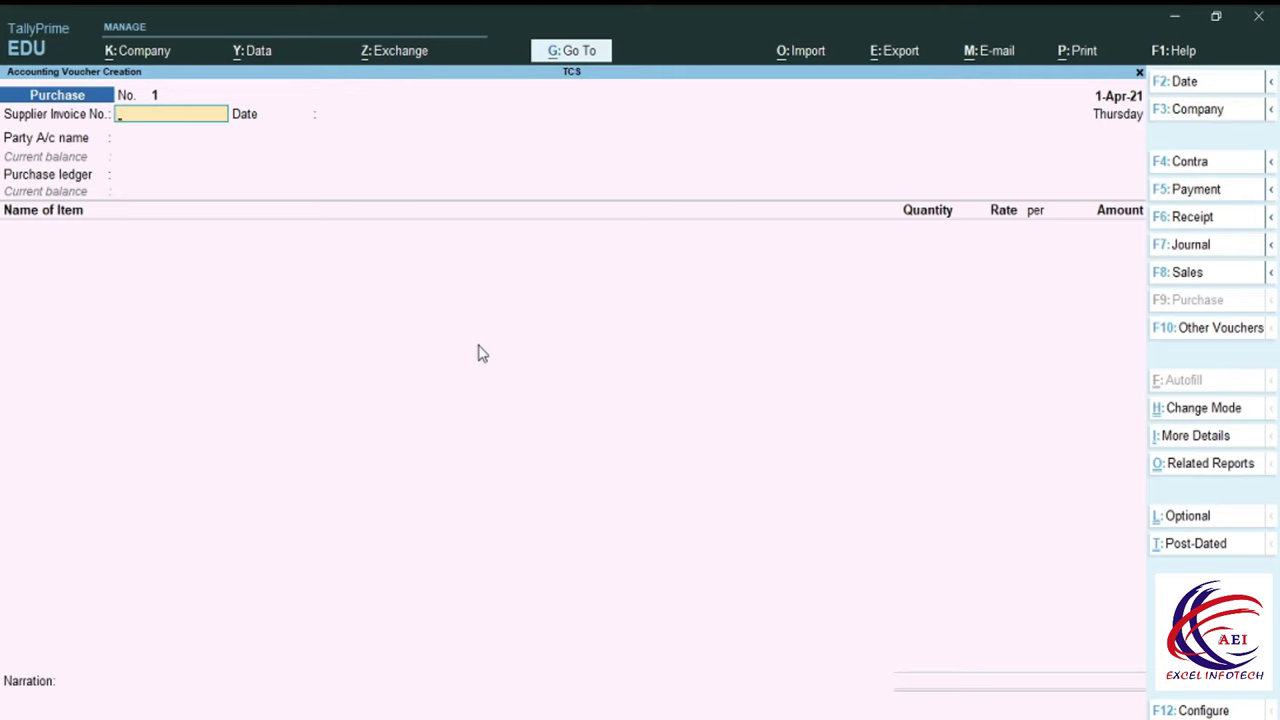
pyautogui.write('12345')
pyautogui.press('Return')
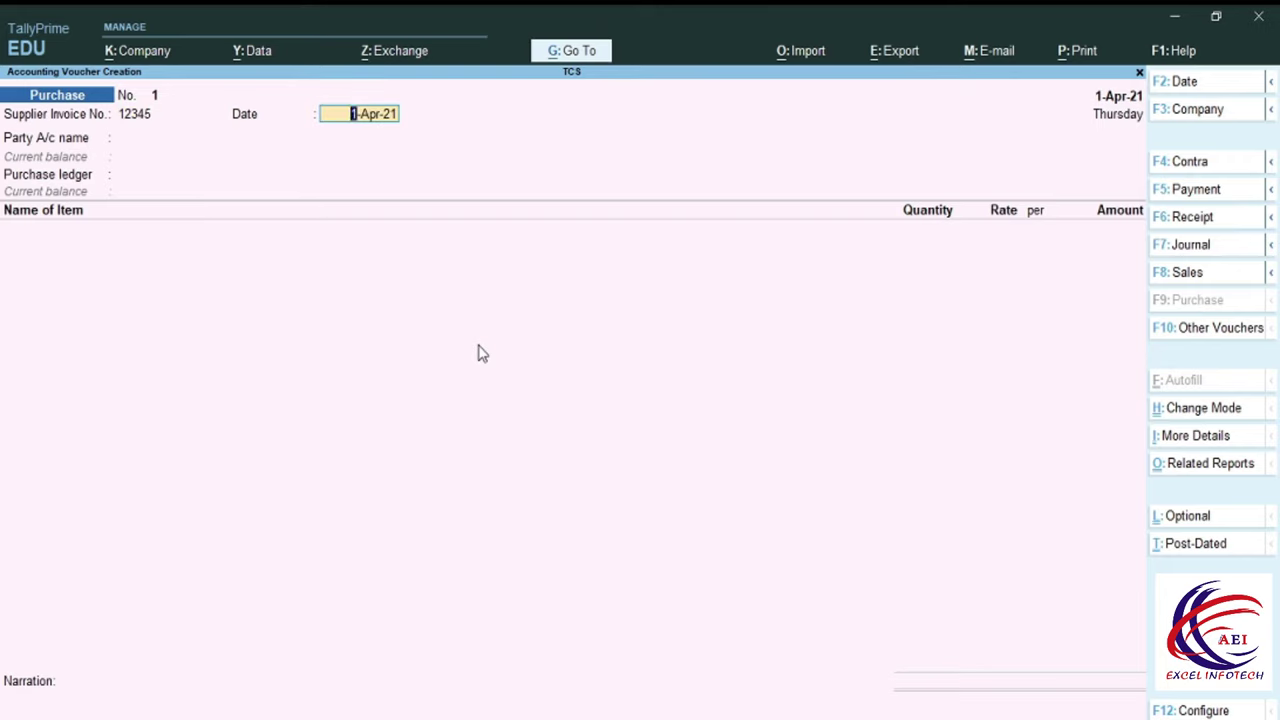
pyautogui.press('Return')
pyautogui.press('Down')
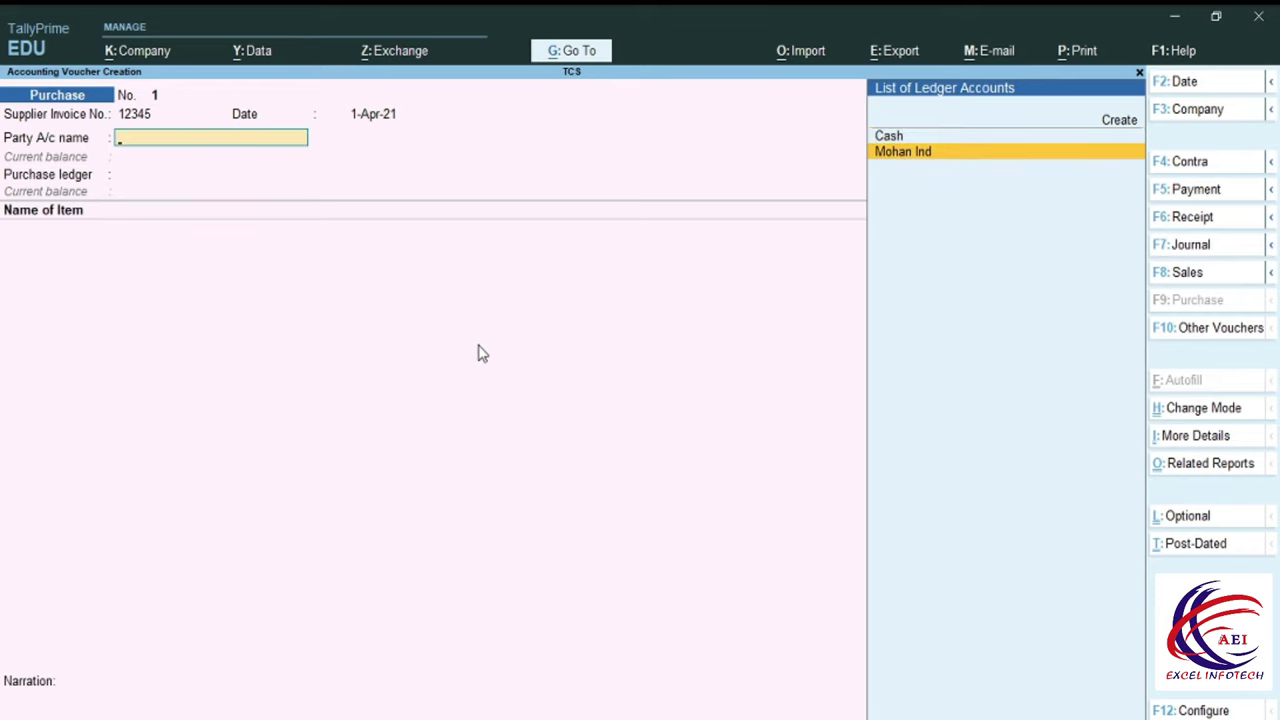
pyautogui.press('Return')
pyautogui.press('Return')
pyautogui.press('Return')
pyautogui.press('Return')
pyautogui.press('Return')
pyautogui.press('Return')
pyautogui.press('Return')
pyautogui.press('Return')
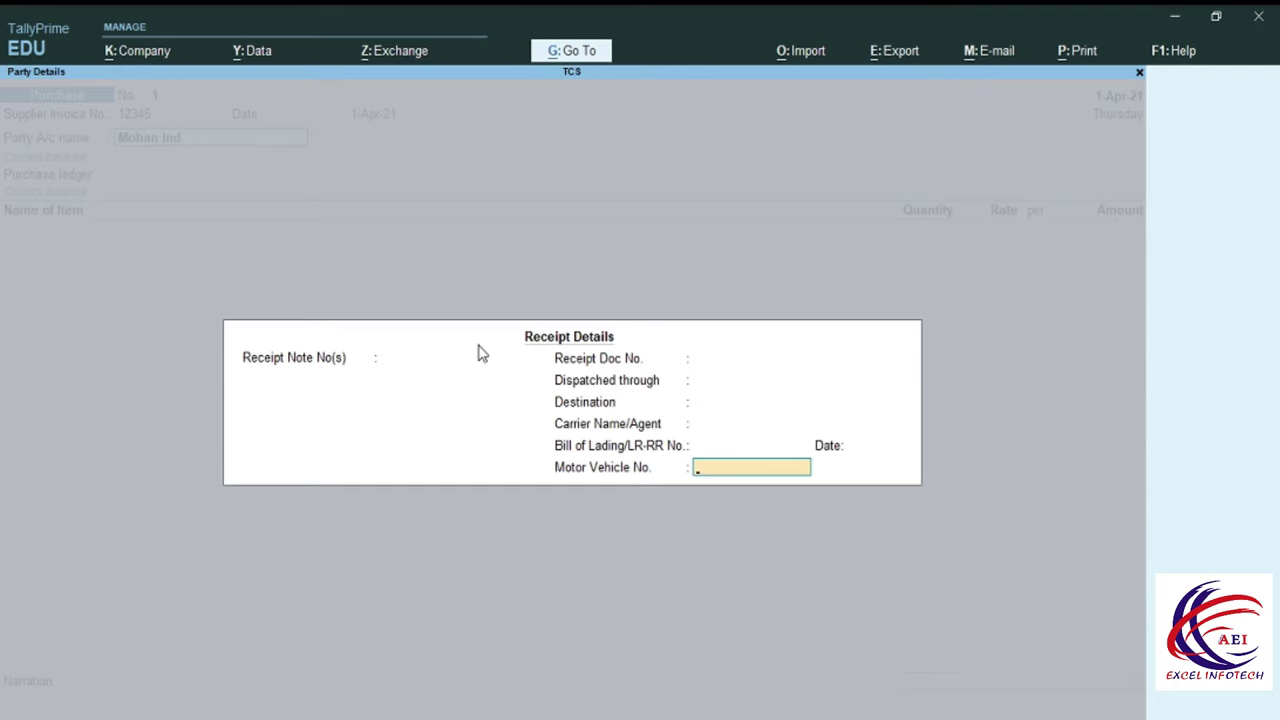
pyautogui.press('Return')
pyautogui.press('Return')
pyautogui.press('Return')
pyautogui.press('Return')
pyautogui.press('Return')
pyautogui.press('Return')
pyautogui.press('Return')
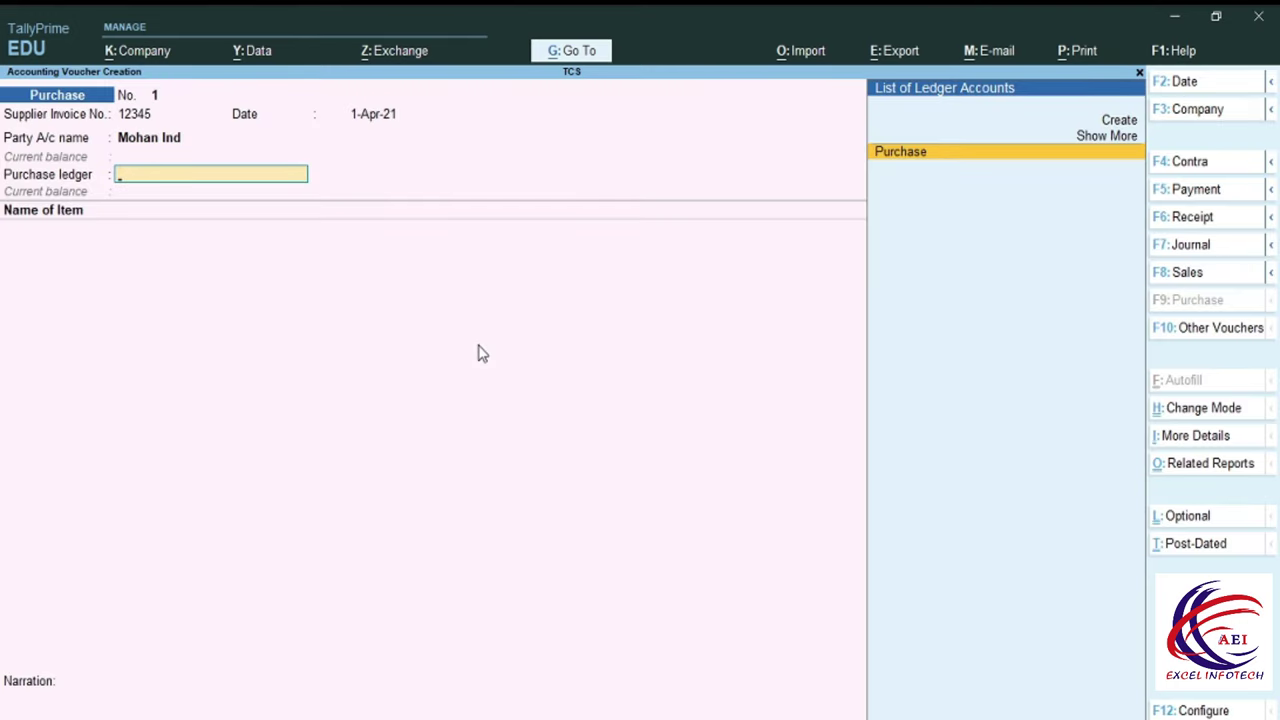
pyautogui.press('Return')
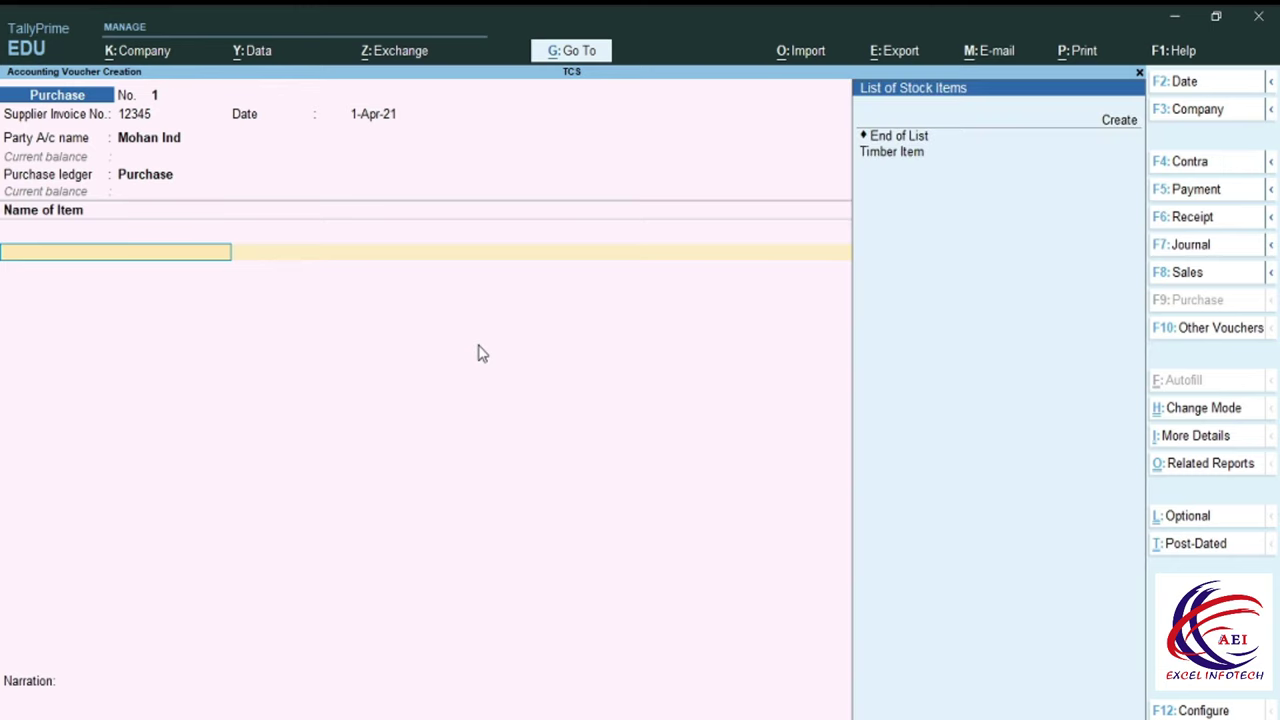
# Enter Timber Item, 100 MT at 400.00, for an amount of 40,000.00.
pyautogui.press('Down')
pyautogui.press('Return')
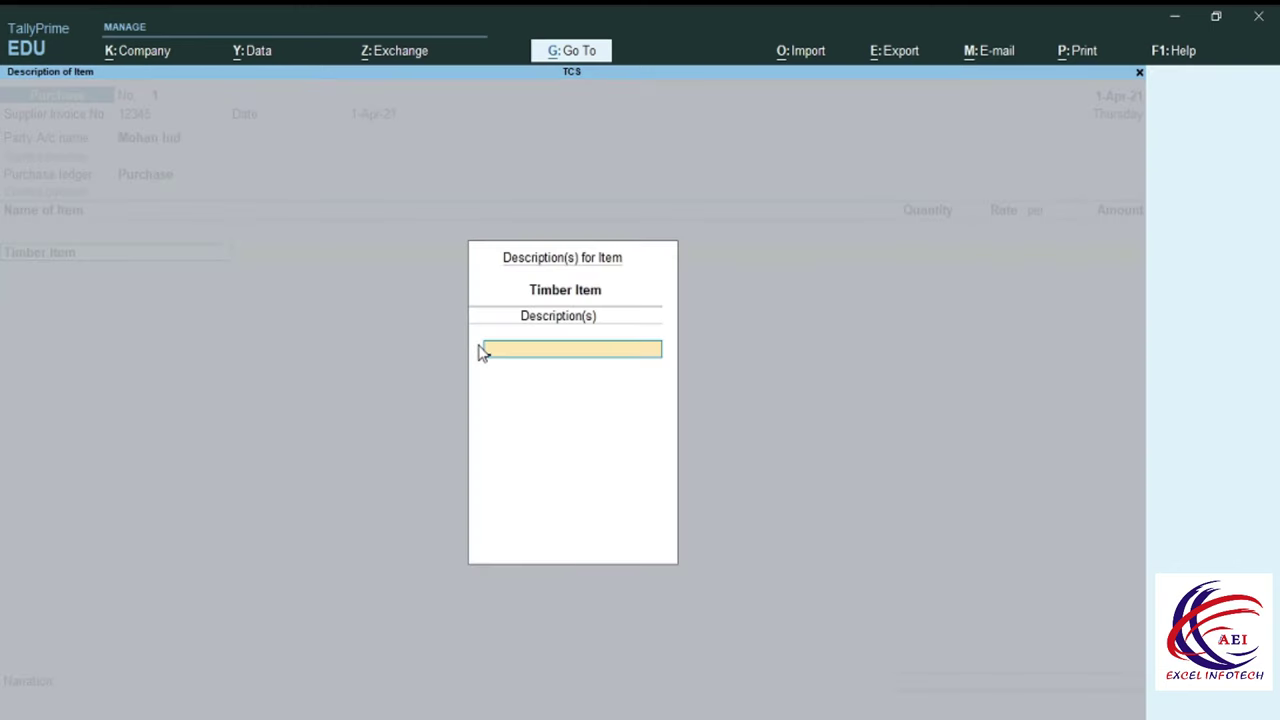
pyautogui.press('Return')
pyautogui.write('100')
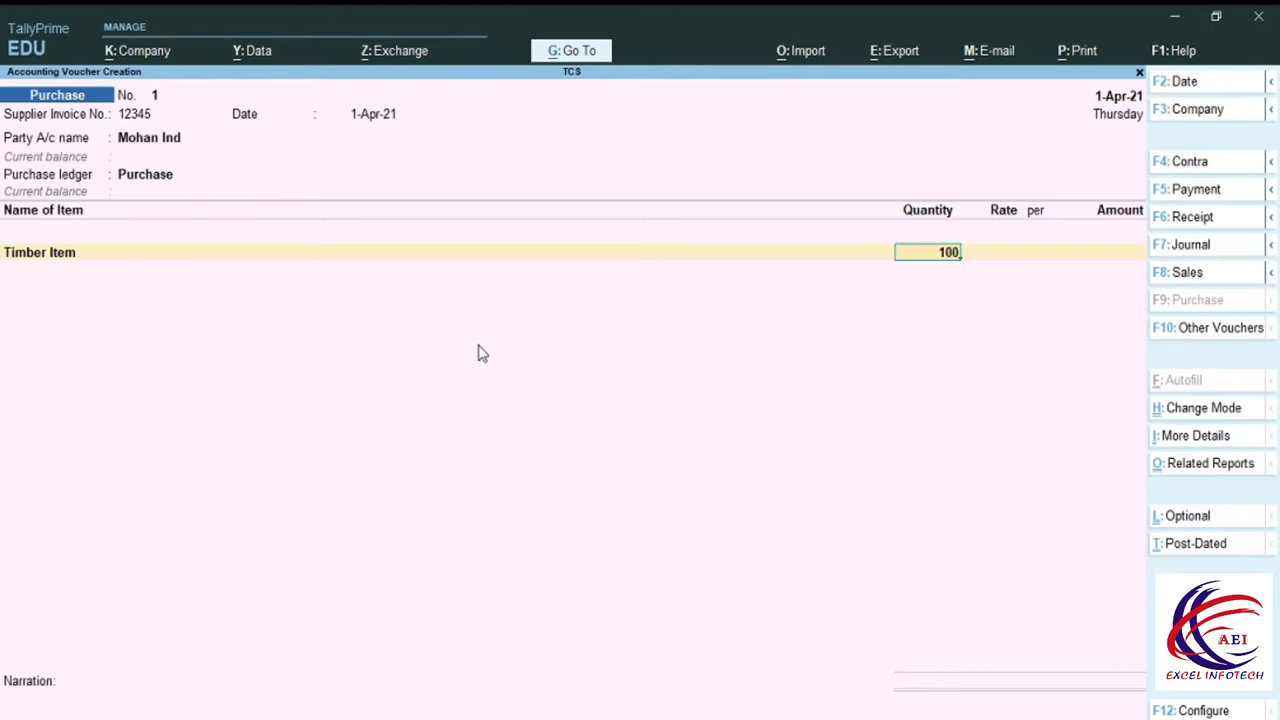
pyautogui.press('Return')
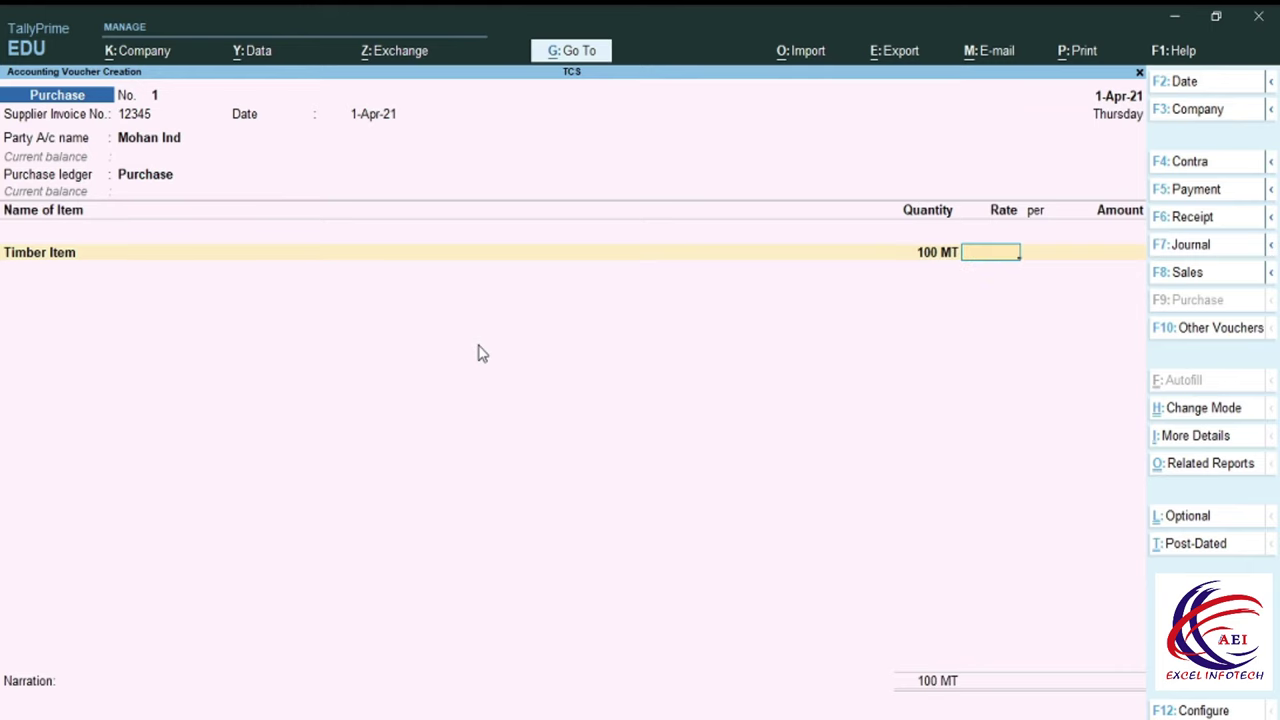
pyautogui.write('400')
pyautogui.press('Return')
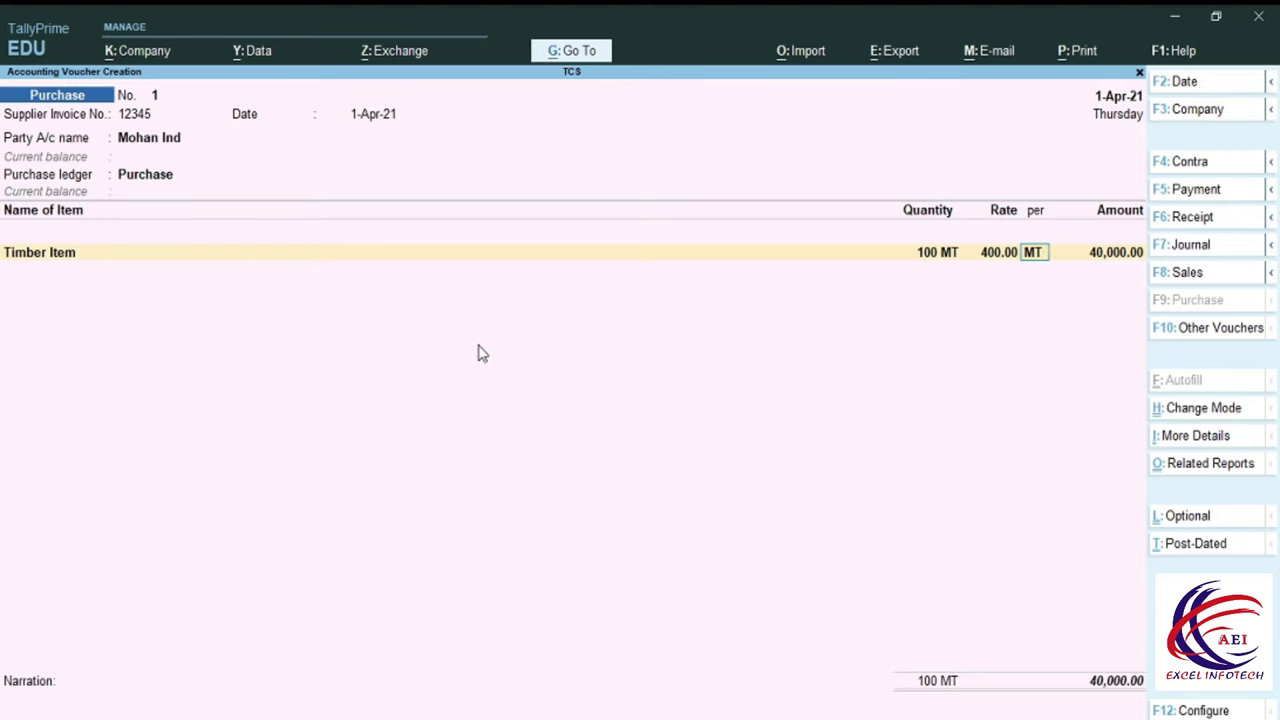
pyautogui.press('Return')
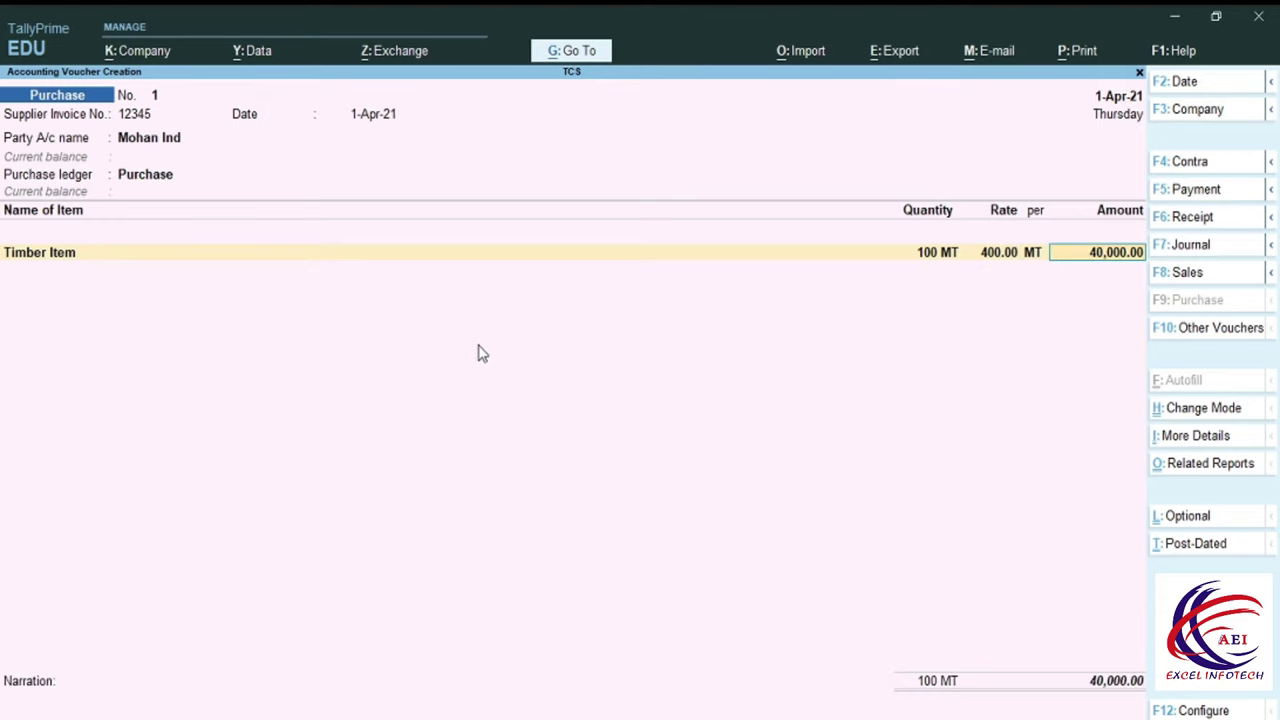
pyautogui.press('Return')
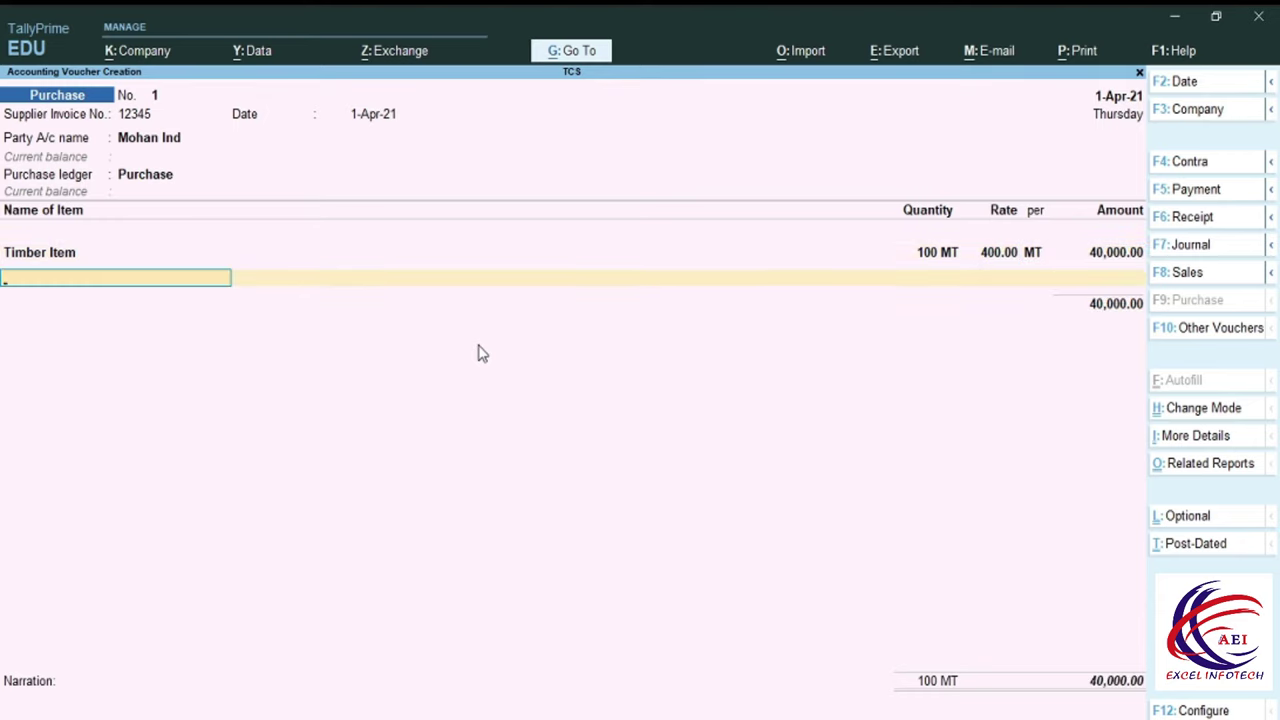
pyautogui.press('Return')
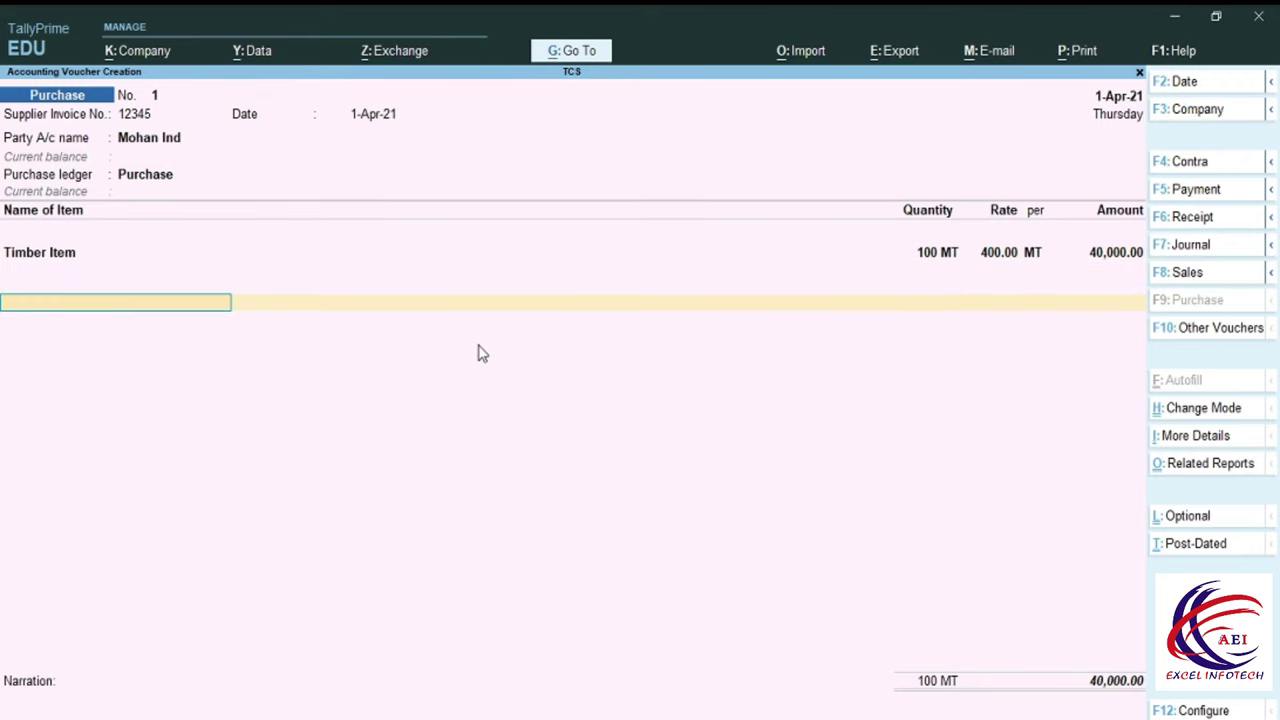
pyautogui.press('alt')
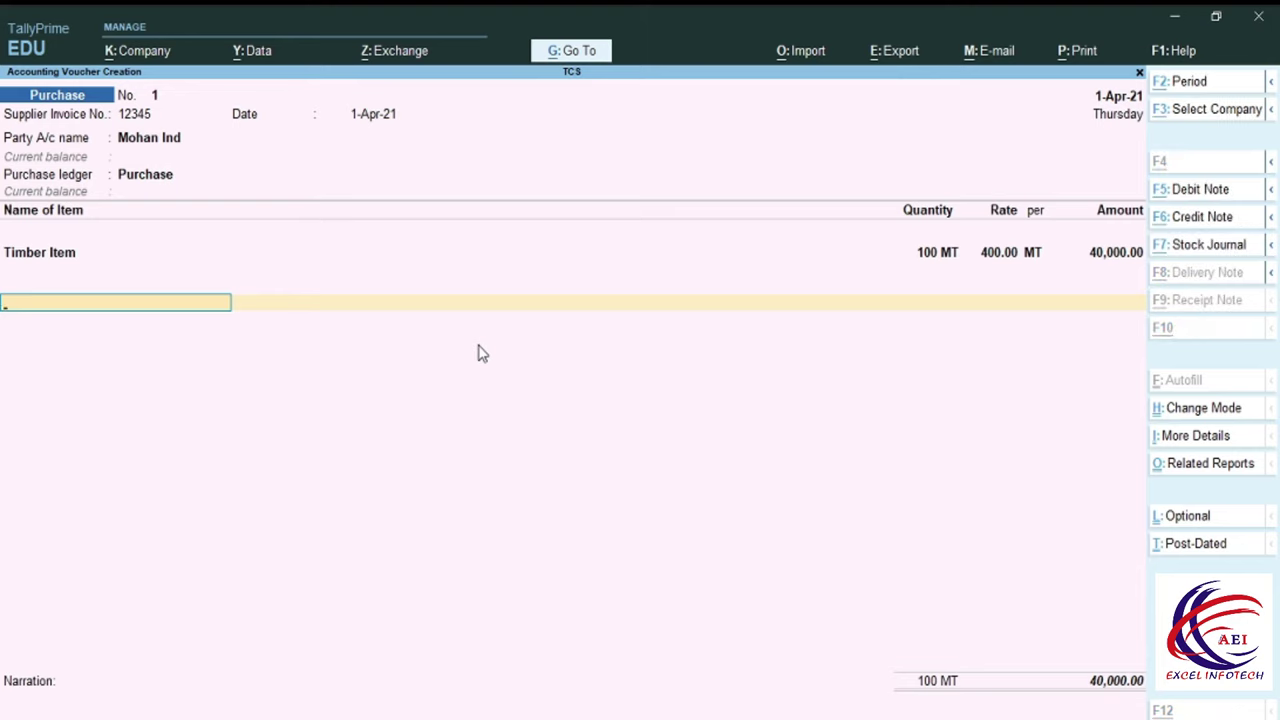
pyautogui.hotkey('alt', 'c')
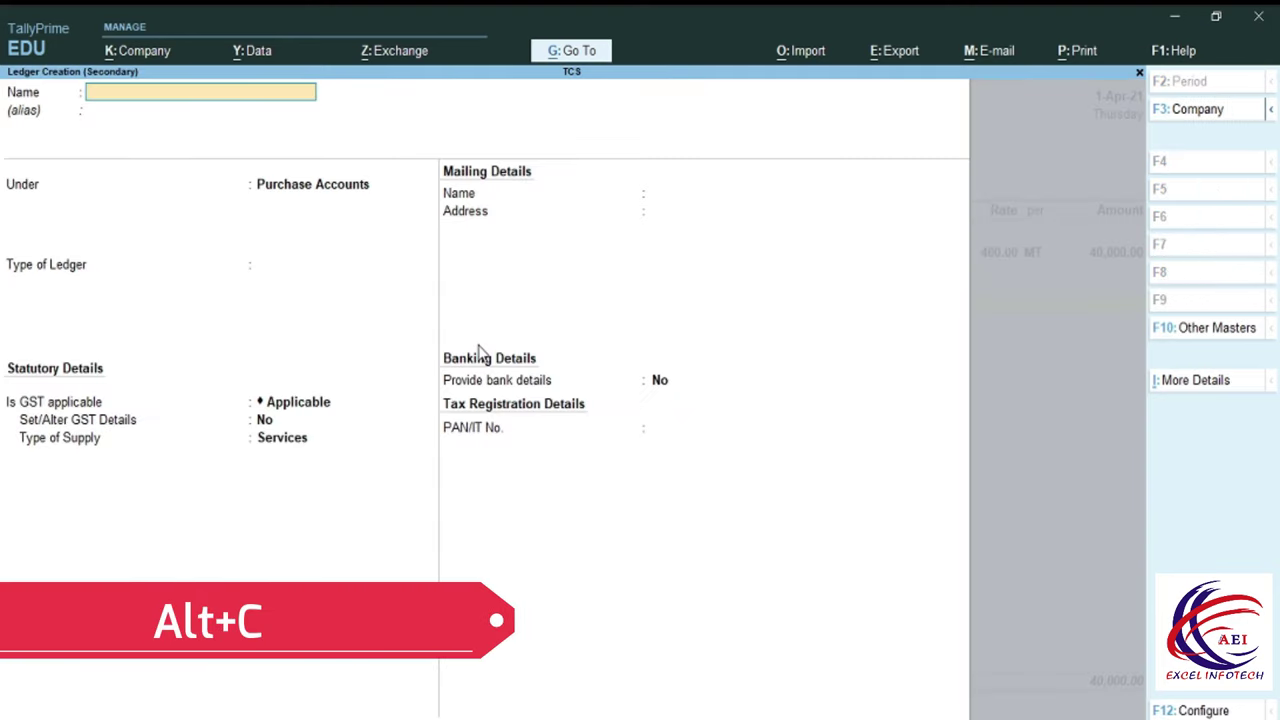
# Set up ledger CGST under Duties & Taxes, duty type GST, tax type Central Tax, 0% rate.
pyautogui.write('CG')
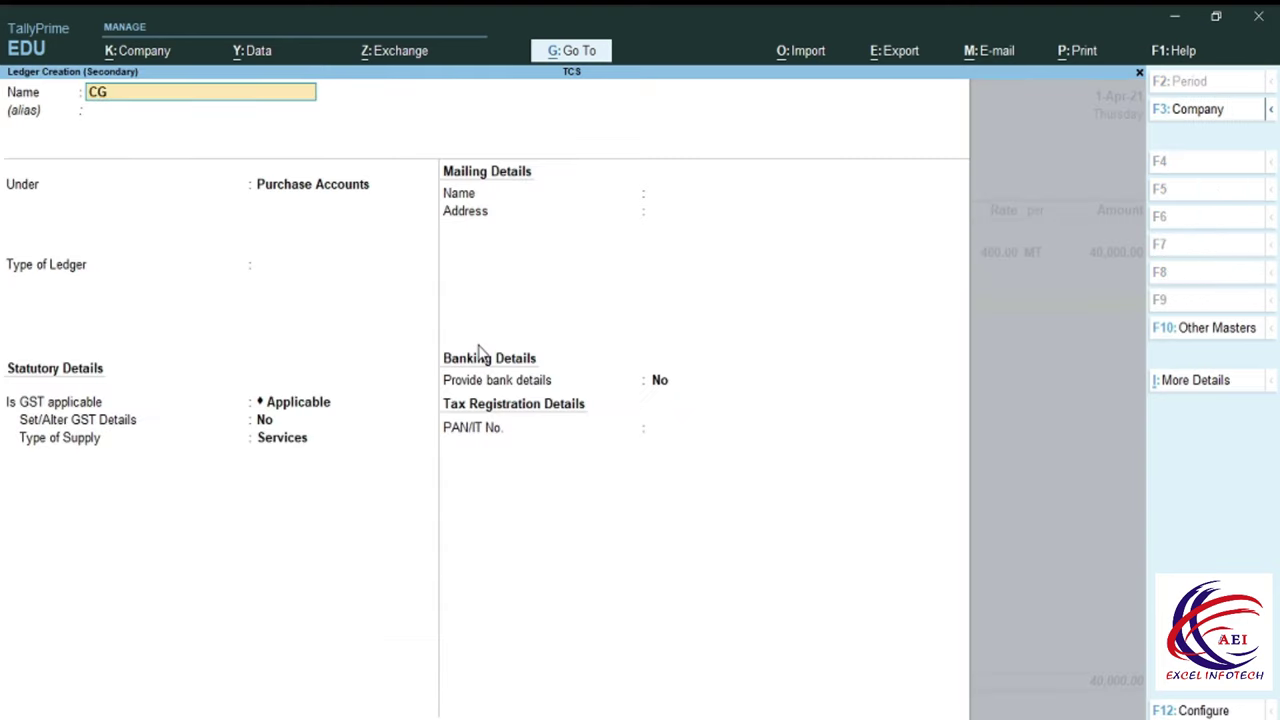
pyautogui.write('ST')
pyautogui.press('Return')
pyautogui.write('D')
pyautogui.press('Down')
pyautogui.press('Down')
pyautogui.press('Down')
pyautogui.press('Down')
pyautogui.press('Up')
pyautogui.press('Up')
pyautogui.press('Down')
pyautogui.press('Return')
pyautogui.press('Up')
pyautogui.press('Down')
pyautogui.press('Up')
pyautogui.press('Return')
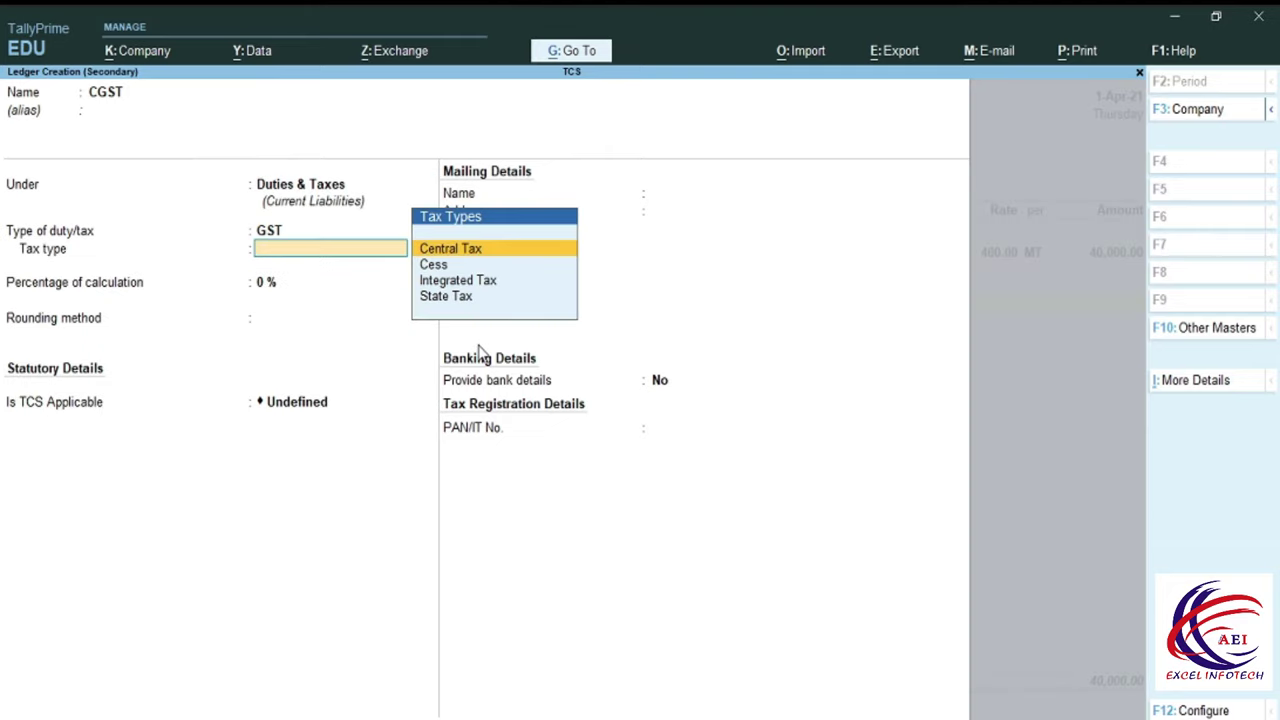
pyautogui.press('Return')
pyautogui.press('Return')
pyautogui.press('Return')
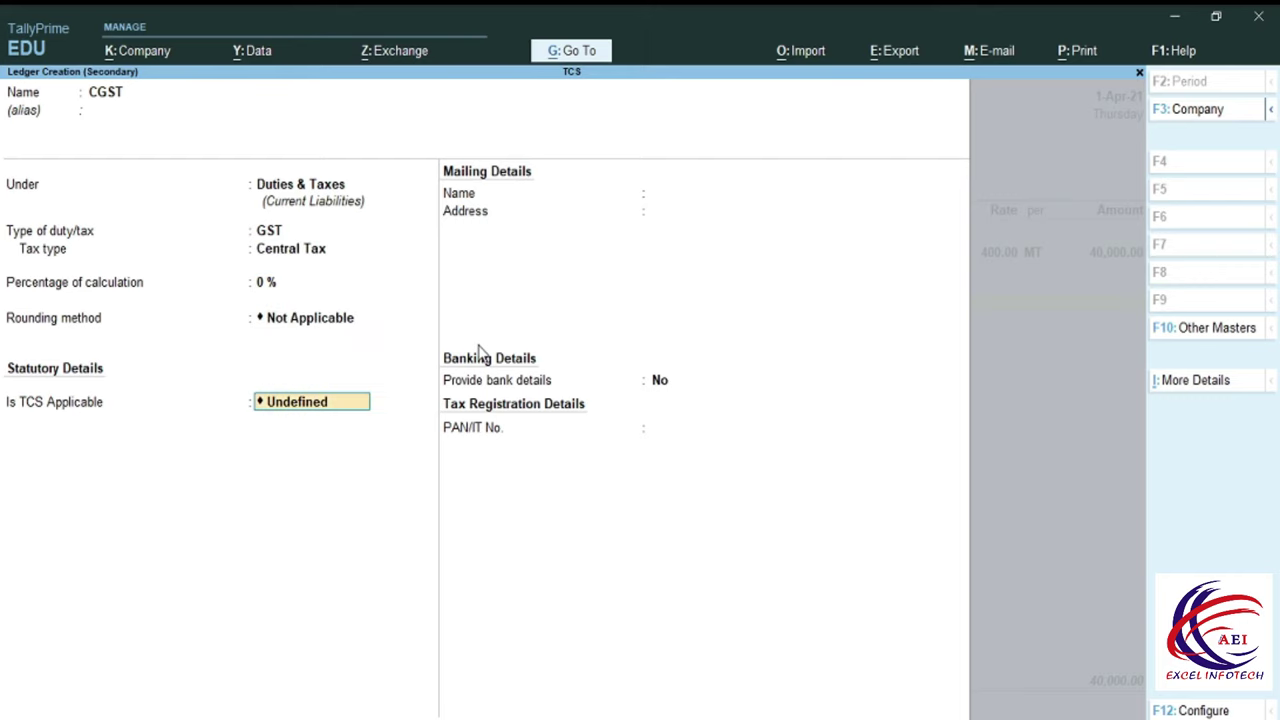
pyautogui.press('Return')
pyautogui.press('Return')
pyautogui.press('Return')
pyautogui.press('Return')
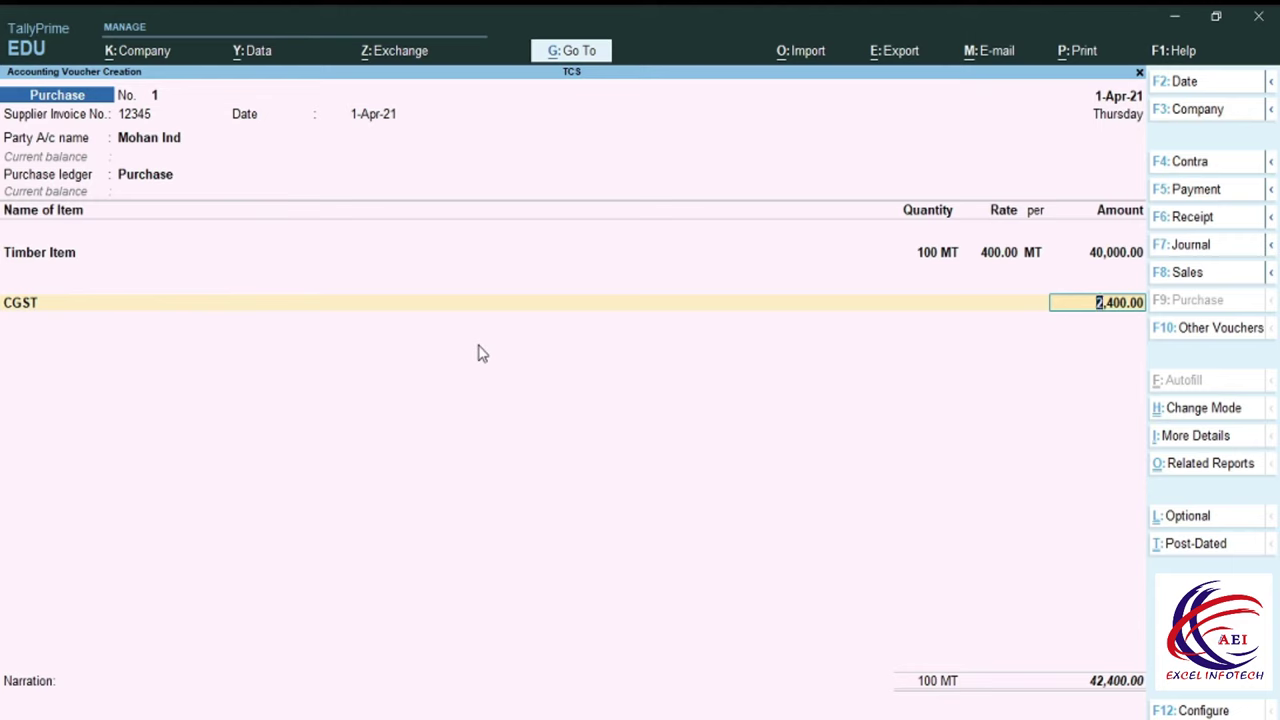
# Accept CGST at 2,400.00 and create ledger SGST with duty type GST and tax type State Tax.
pyautogui.press('Return')
pyautogui.hotkey('alt', 'c')
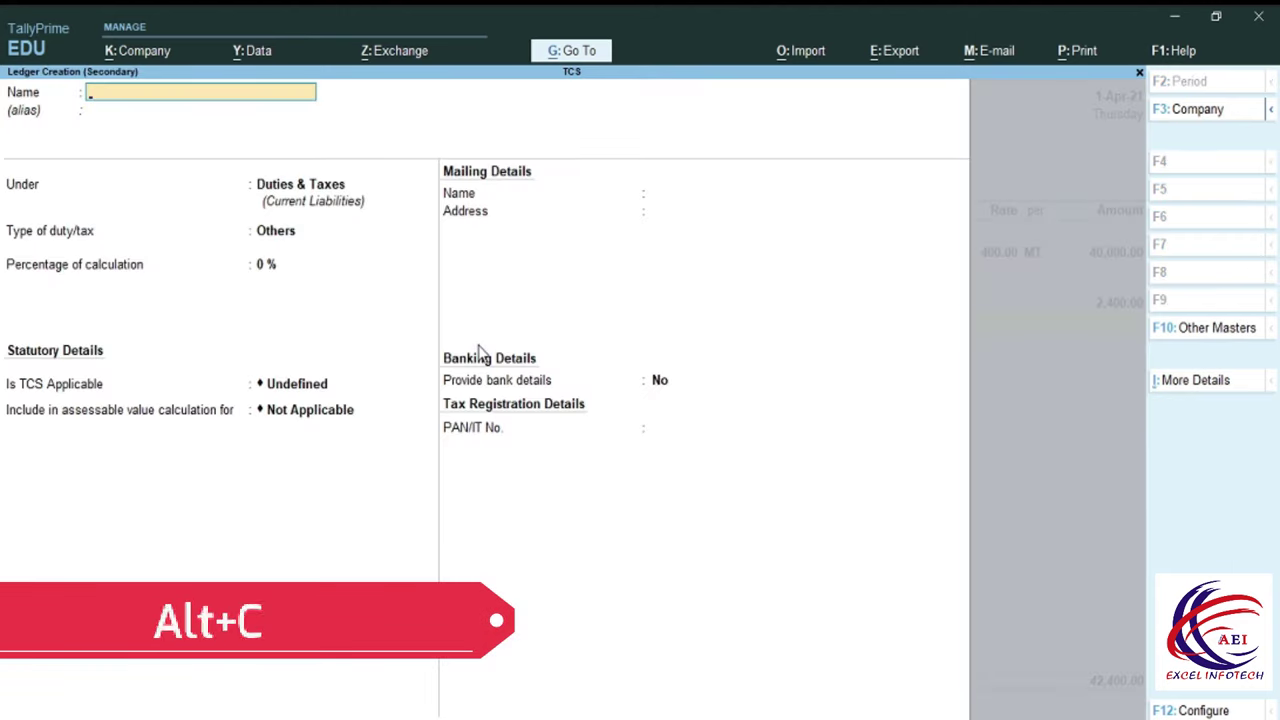
pyautogui.write('SGST')
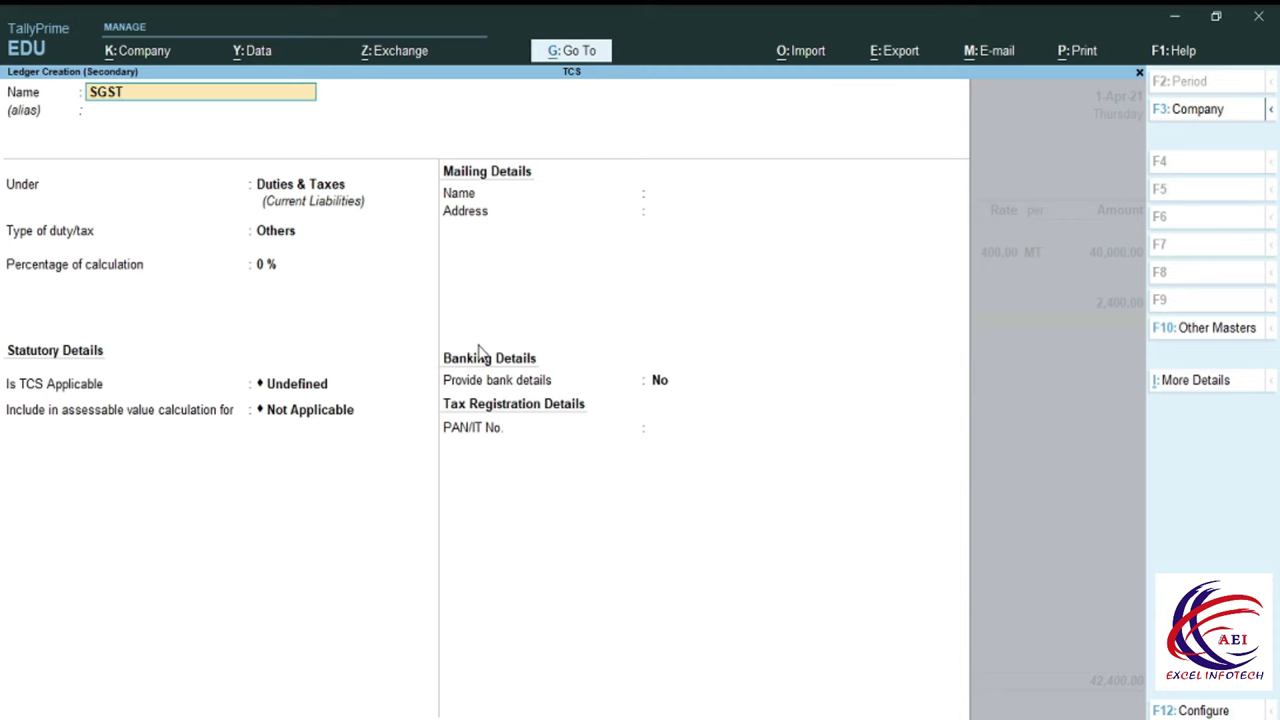
pyautogui.press('Return')
pyautogui.press('Return')
pyautogui.press('Return')
pyautogui.press('Up')
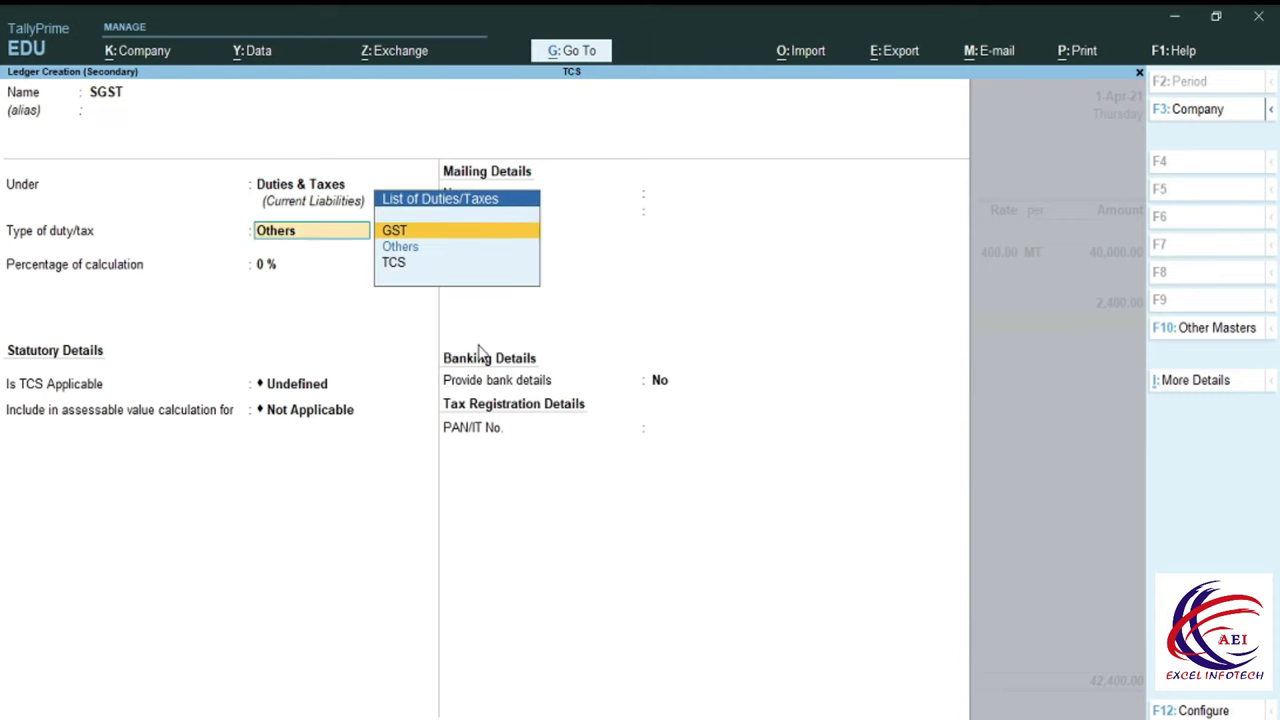
pyautogui.press('Return')
pyautogui.press('Down')
pyautogui.press('Down')
pyautogui.press('Down')
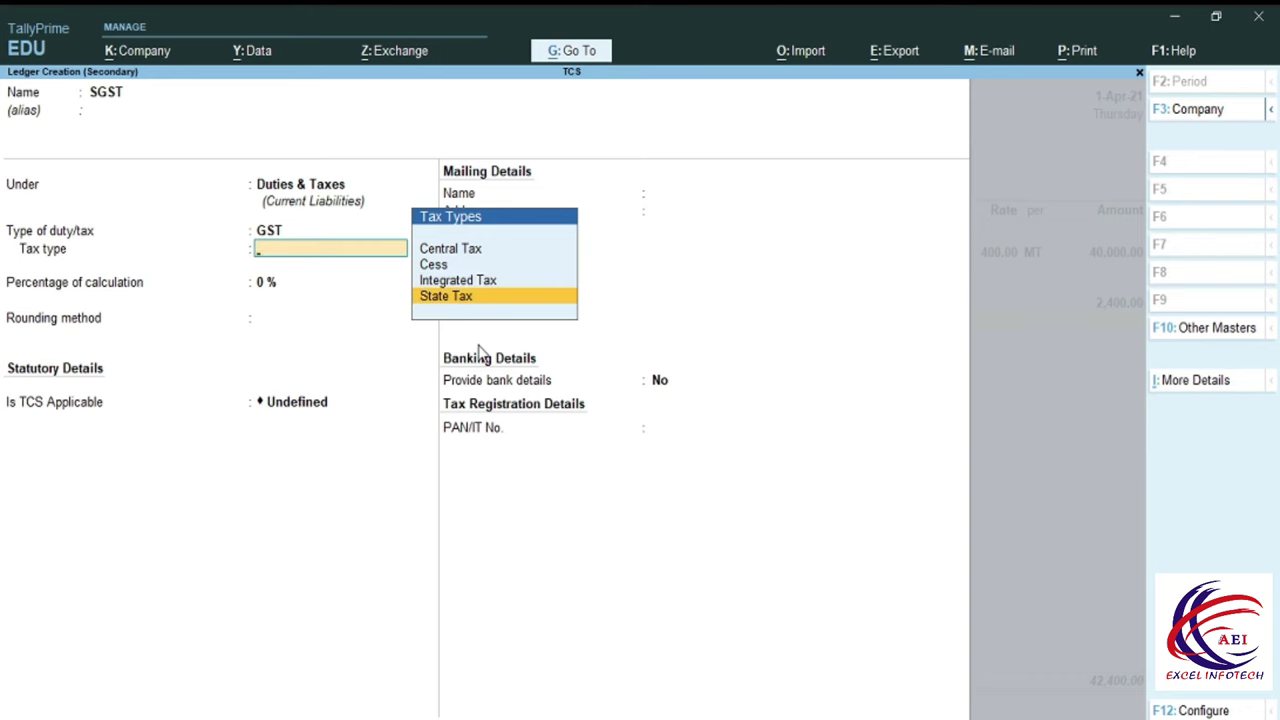
pyautogui.press('Return')
pyautogui.press('Return')
pyautogui.press('Return')
pyautogui.press('Return')
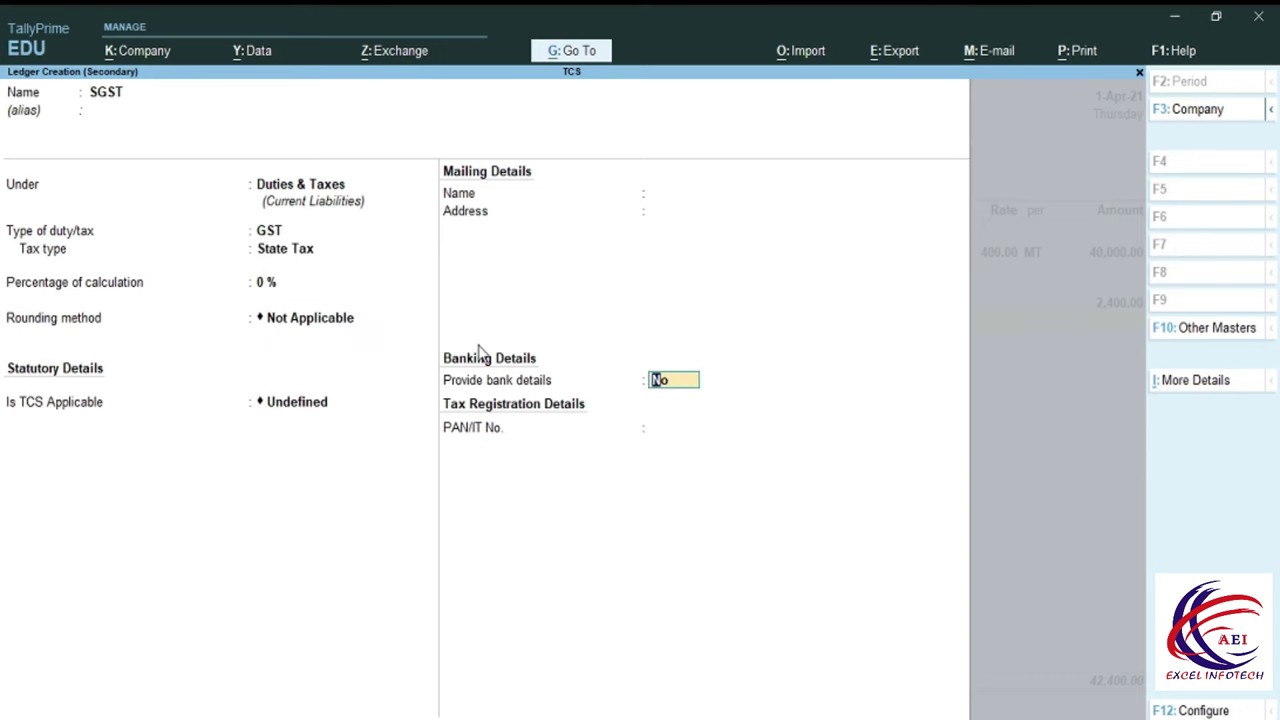
pyautogui.press('Return')
pyautogui.press('Return')
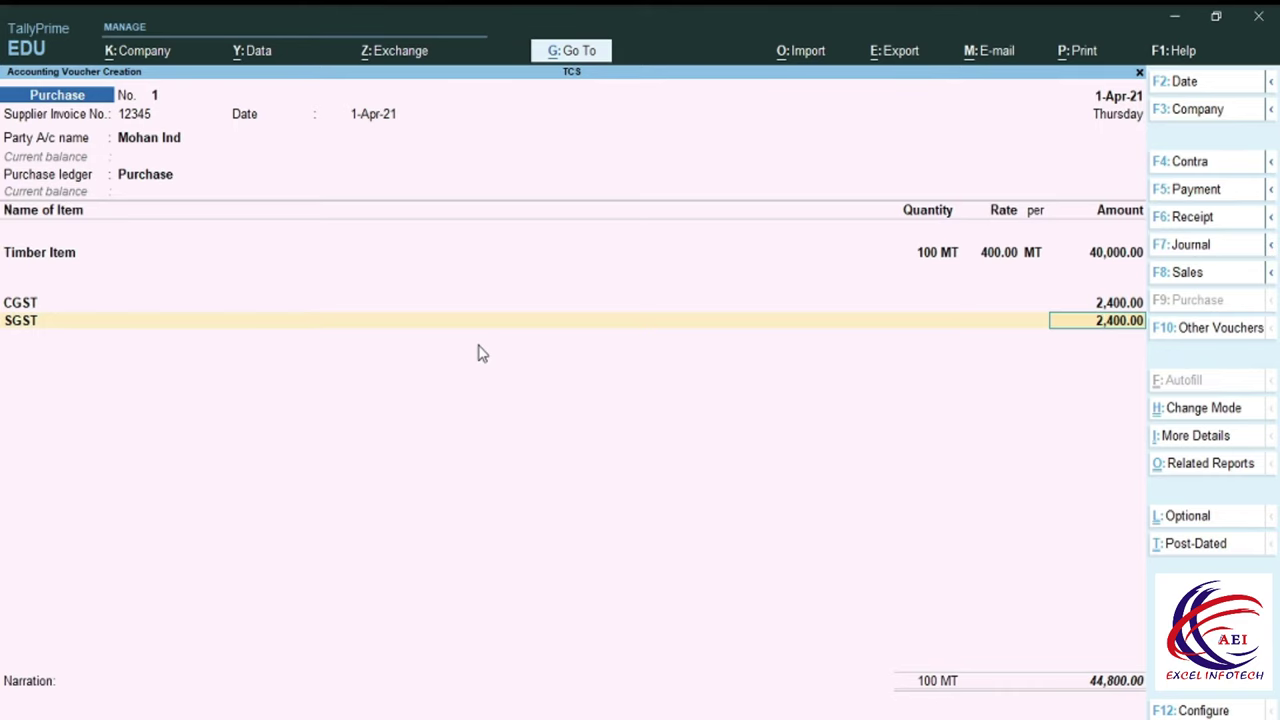
# After SGST 2,400.00, add Tcs On Purchase at 0.10% for 45.00, totalling 44,845.00.
pyautogui.press('Return')
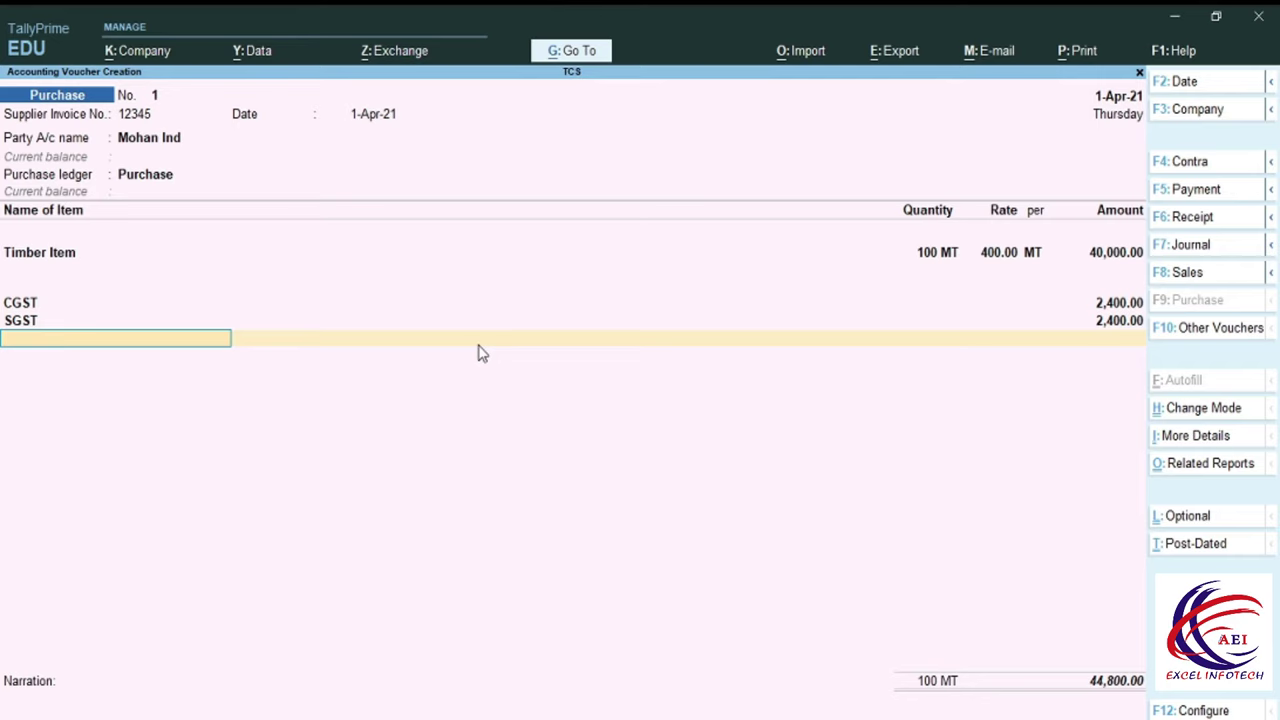
pyautogui.press('Down')
pyautogui.press('Down')
pyautogui.press('Down')
pyautogui.press('Down')
pyautogui.press('Down')
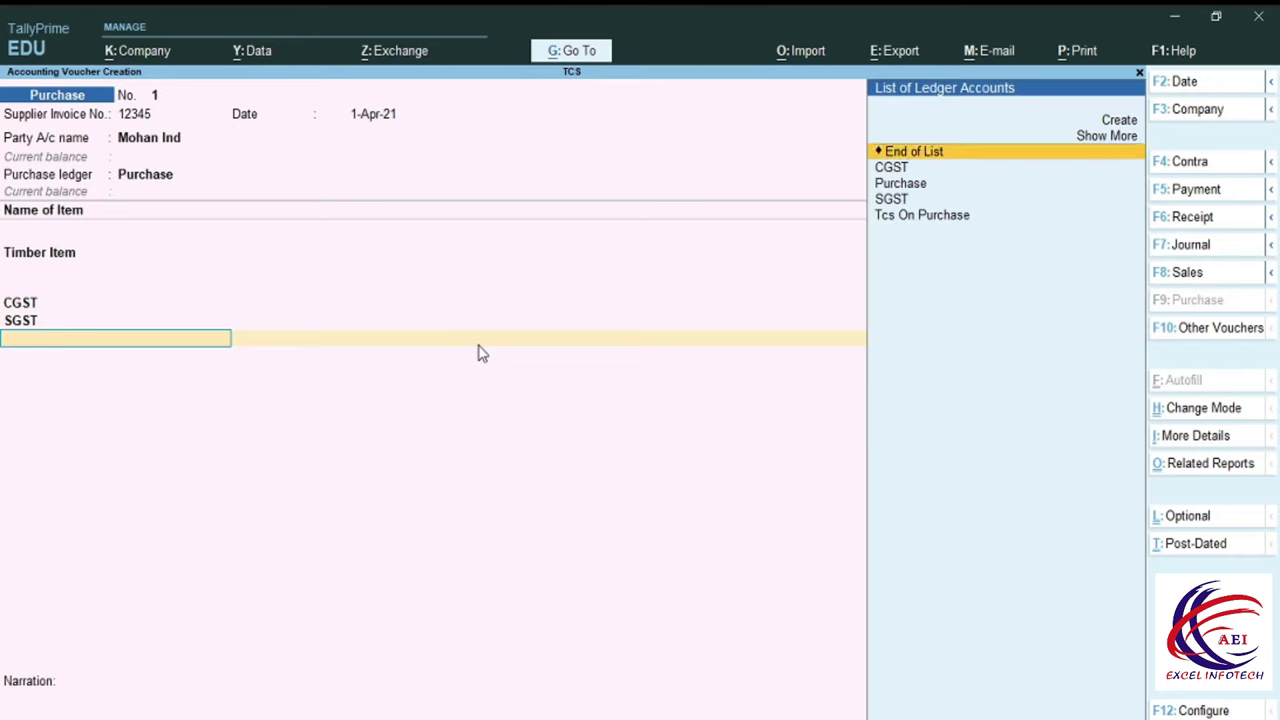
pyautogui.press('Down')
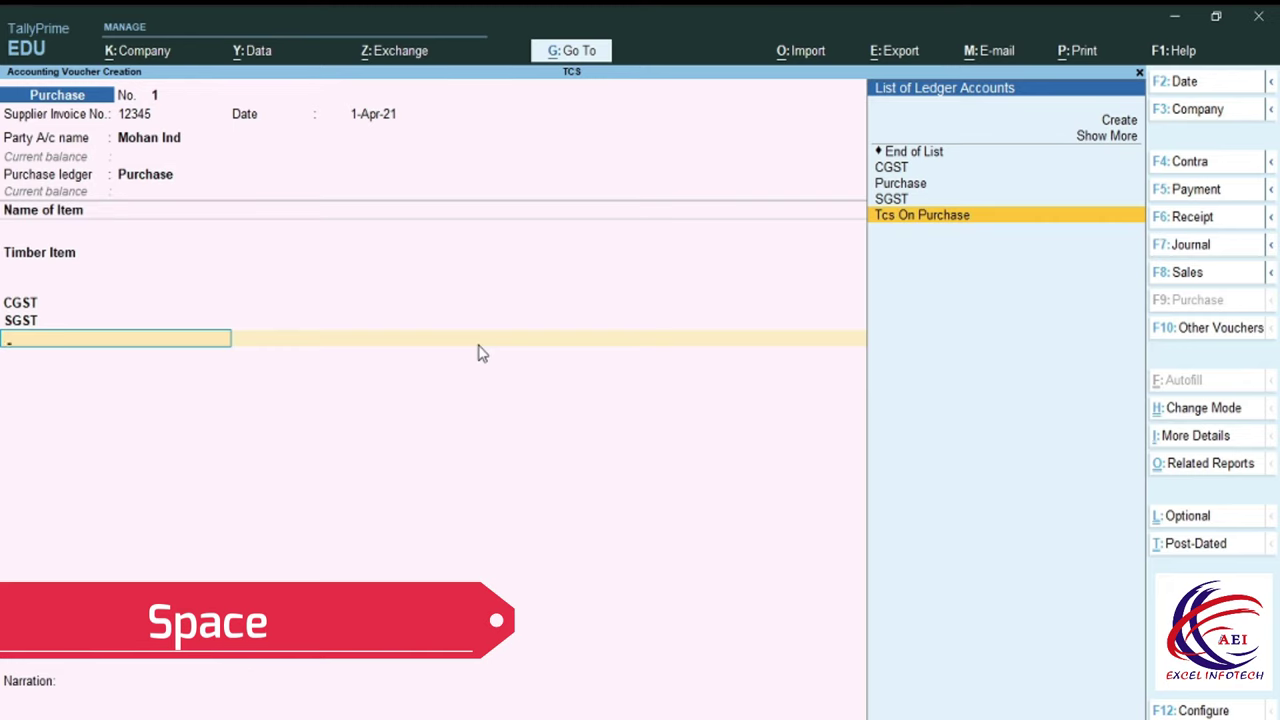
pyautogui.press('Return')
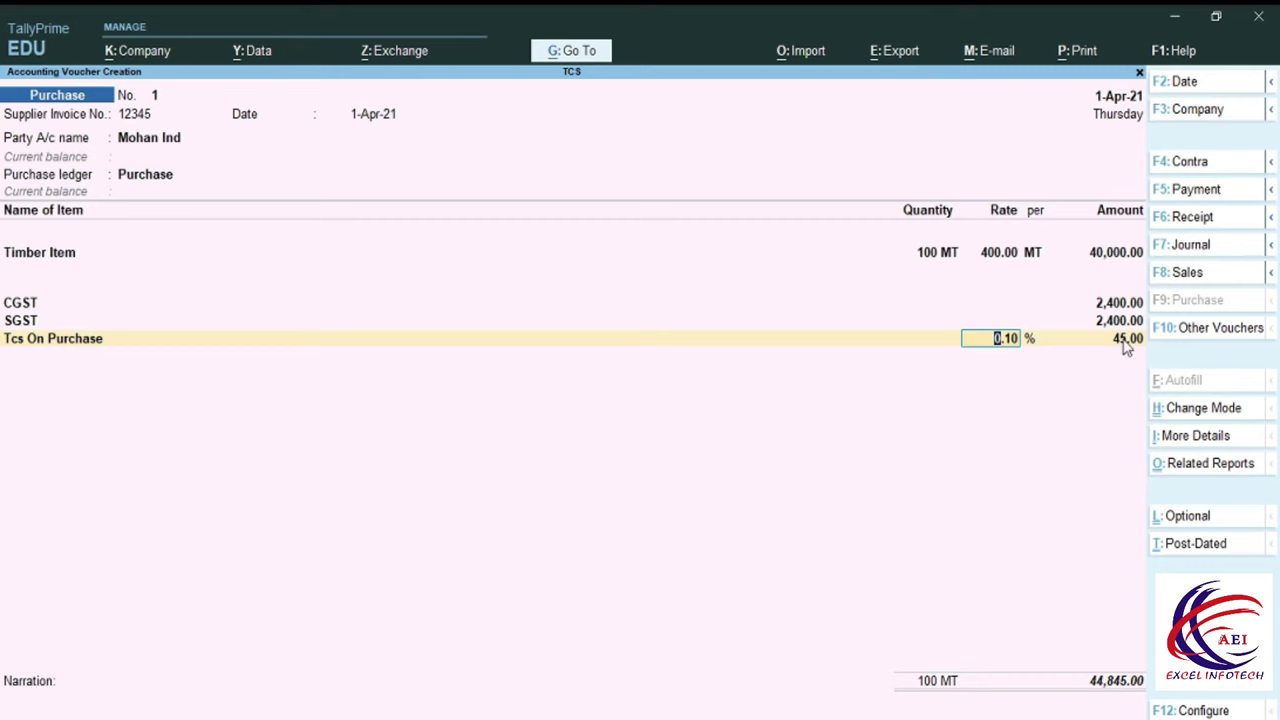
pyautogui.press('F12')
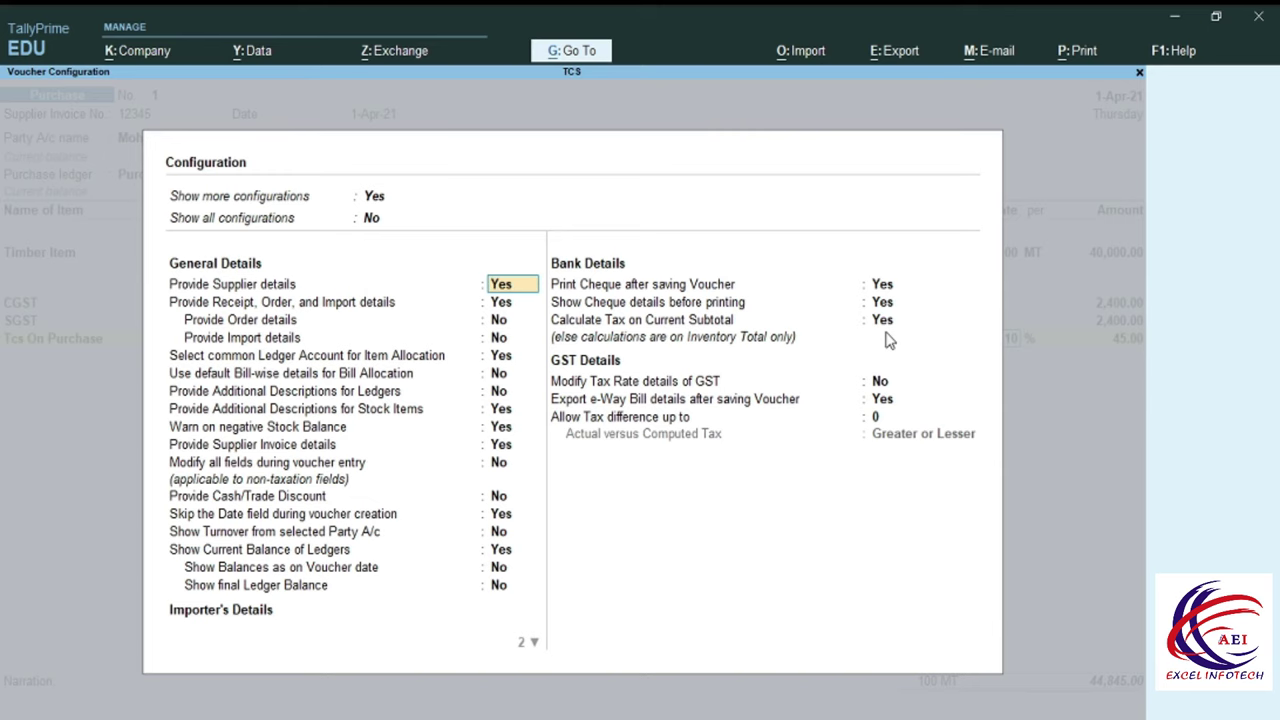
pyautogui.hotkey('ctrl', 'a')
pyautogui.press('Return')
pyautogui.press('Return')
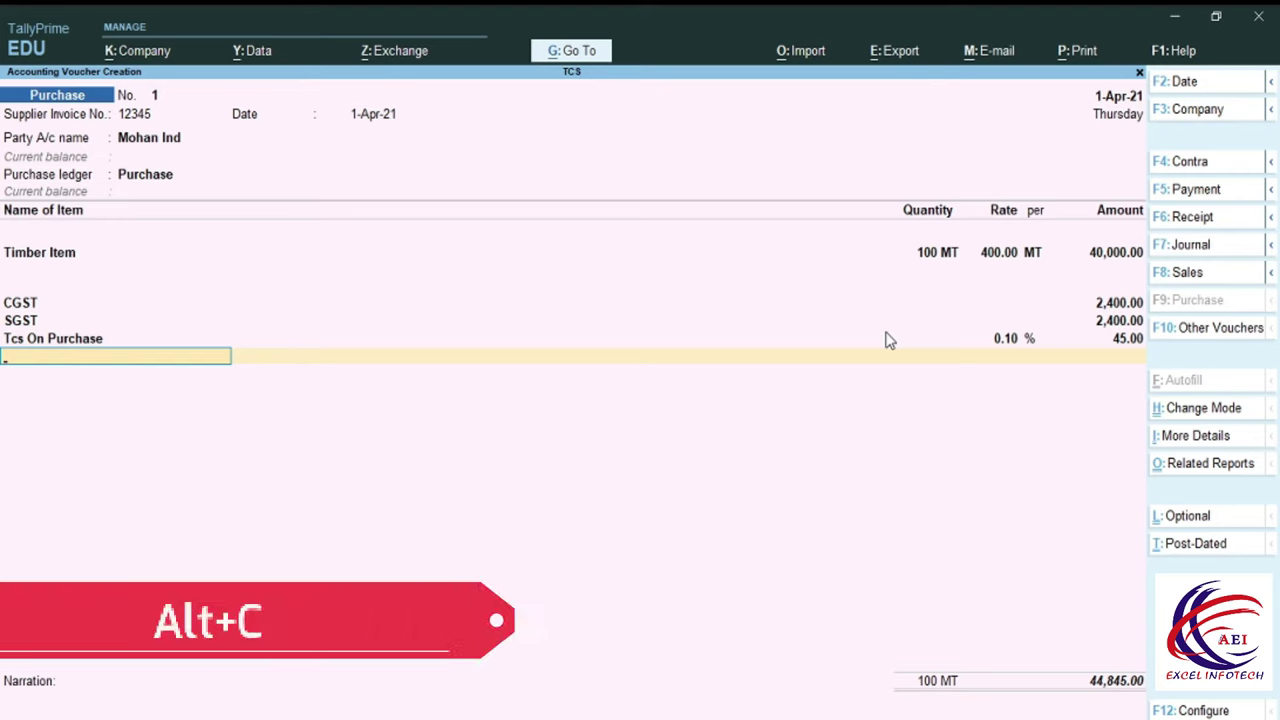
# Create ledger RoundUP under Indirect Expenses as Invoice Rounding, Normal Rounding with limit 1.
pyautogui.hotkey('alt', 'c')
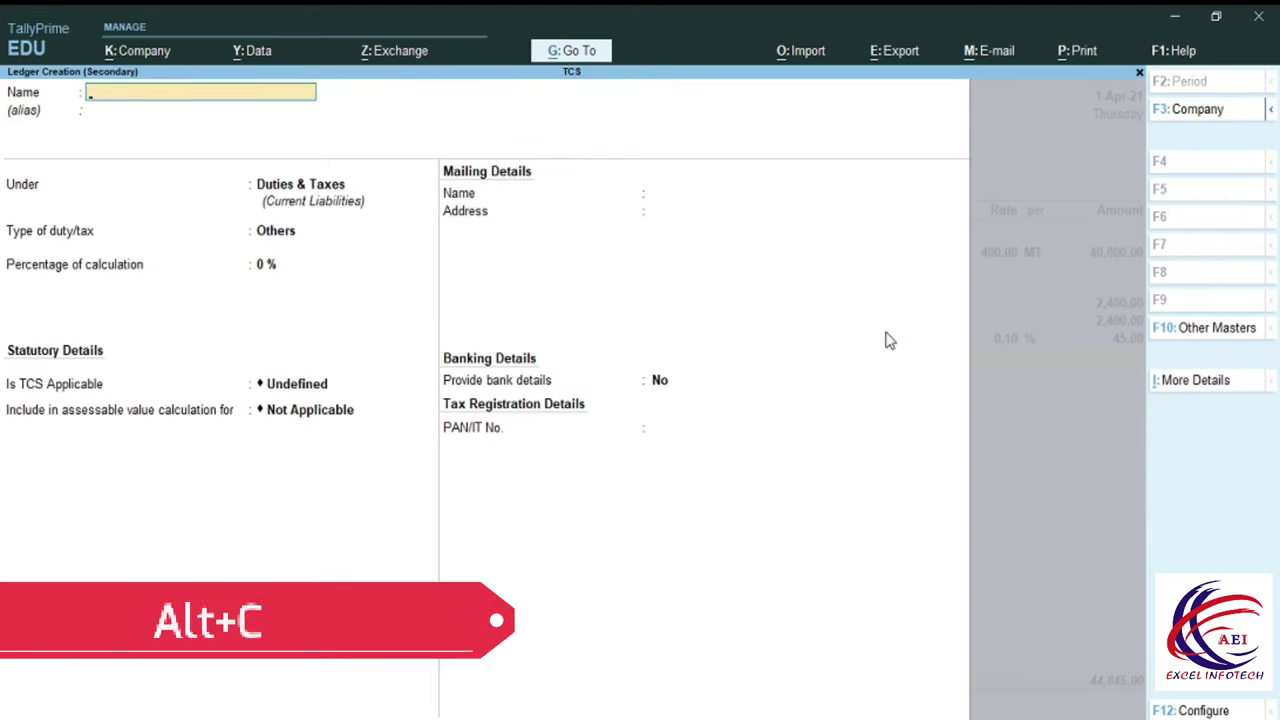
pyautogui.write('R')
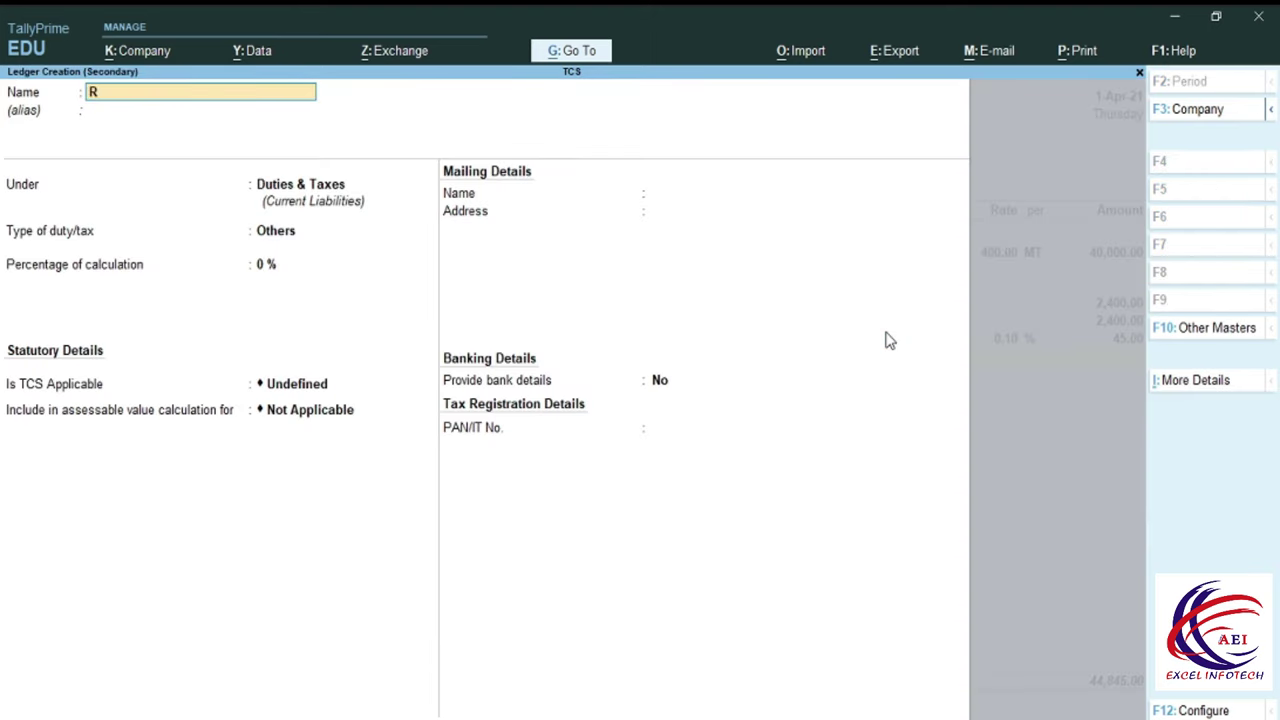
pyautogui.write('oundUP')
pyautogui.press('Return')
pyautogui.press('Return')
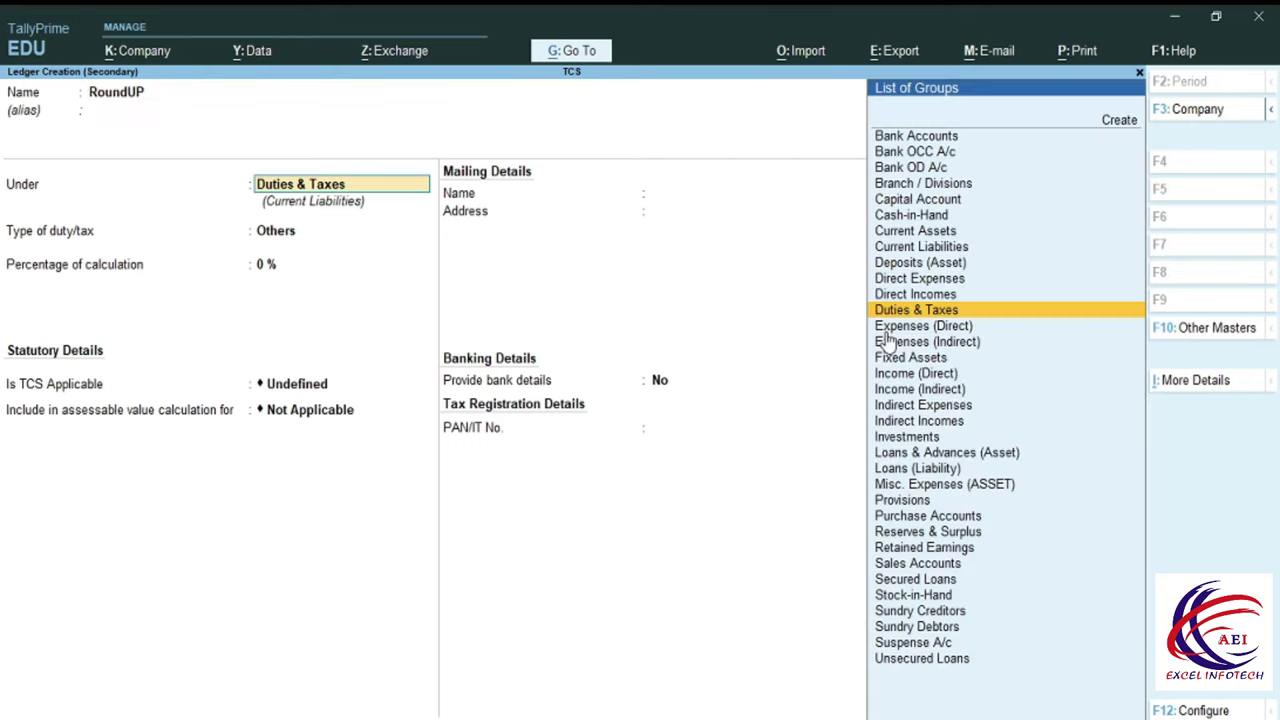
pyautogui.write('i')
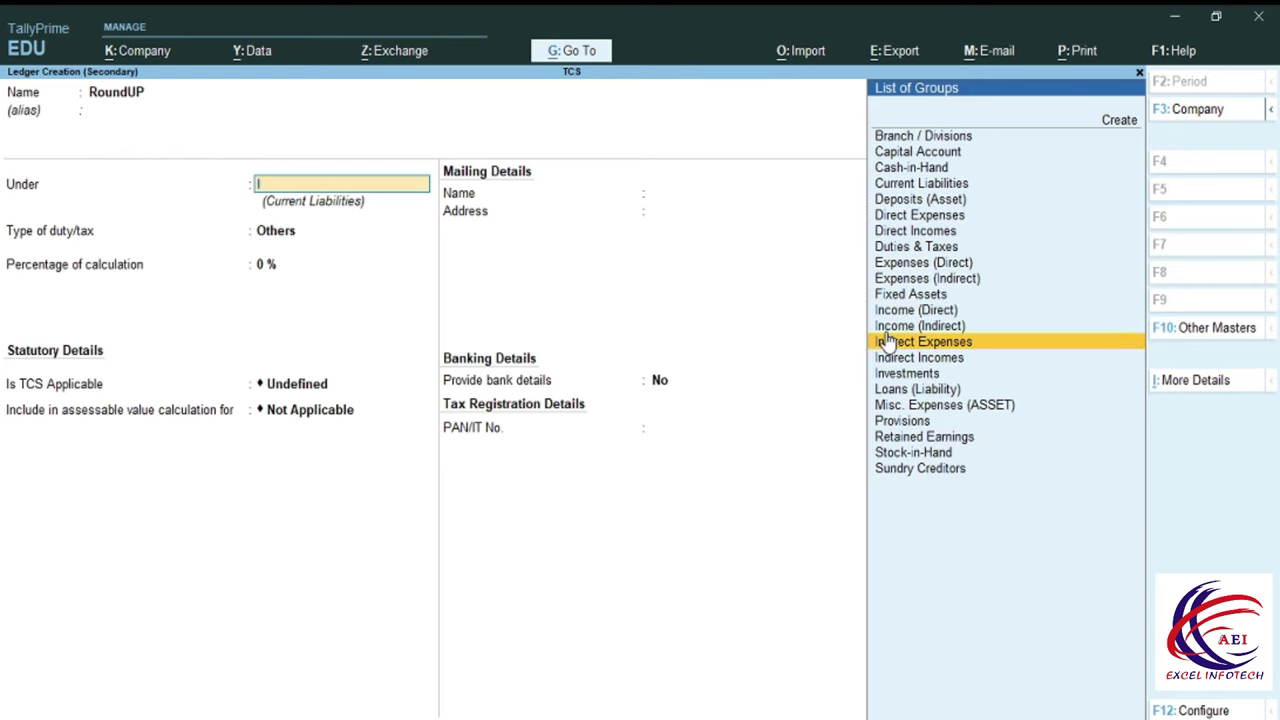
pyautogui.click(888, 341)
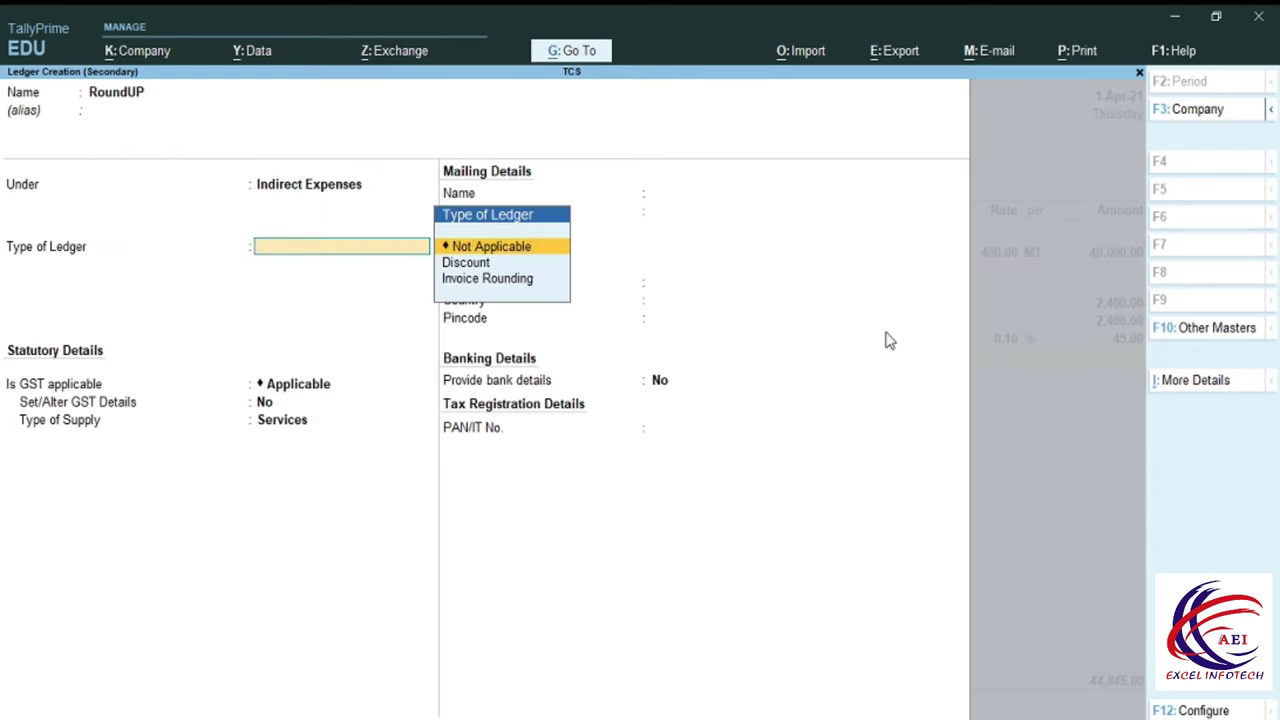
pyautogui.press('Down')
pyautogui.press('Down')
pyautogui.press('Up')
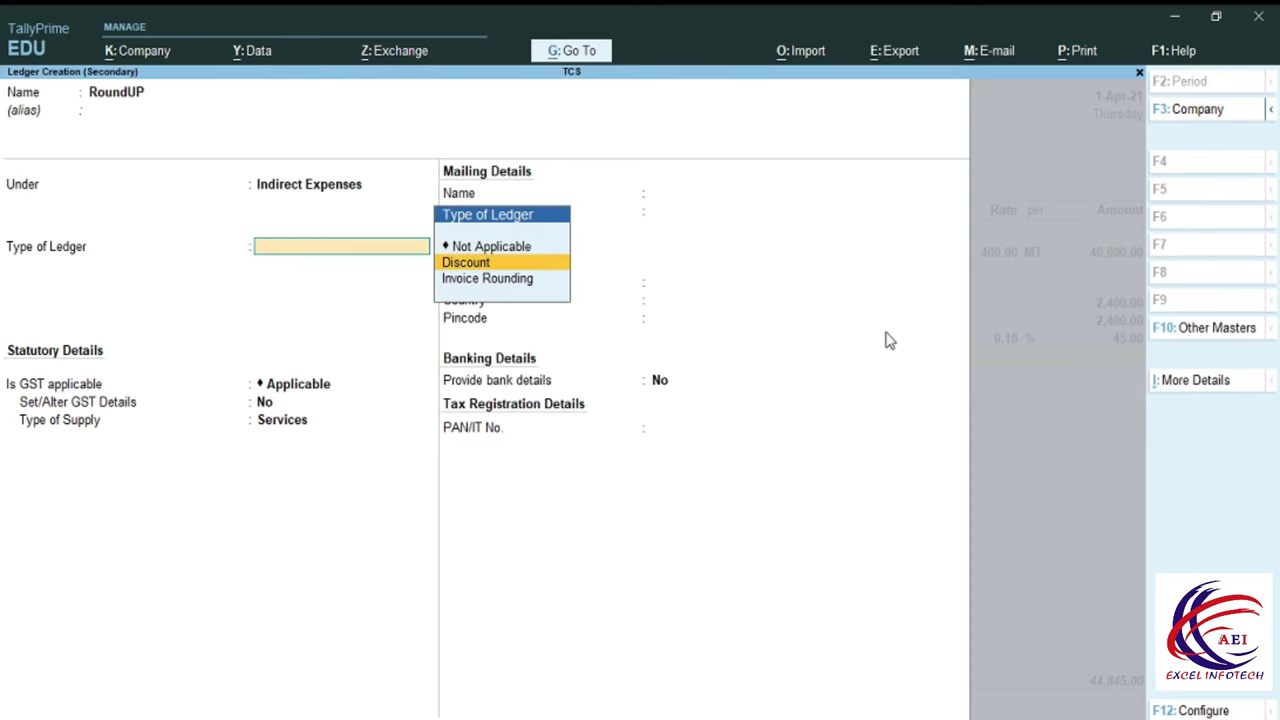
pyautogui.press('Down')
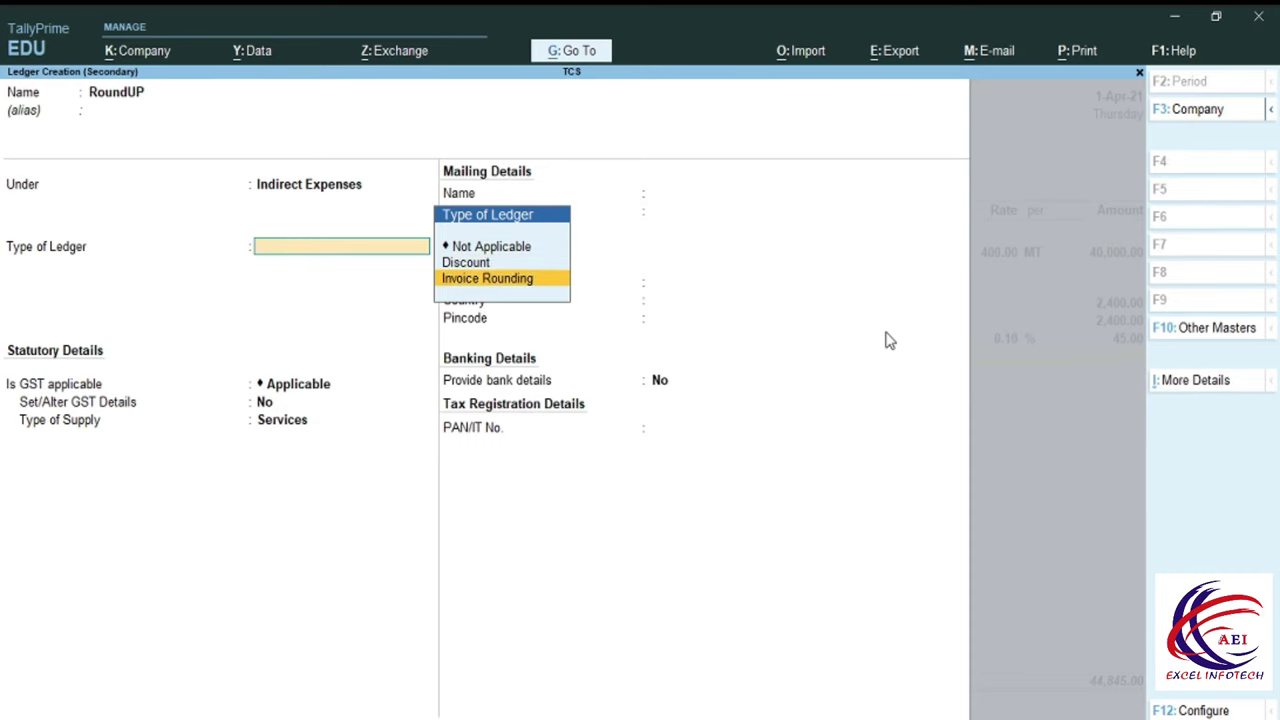
pyautogui.press('Return')
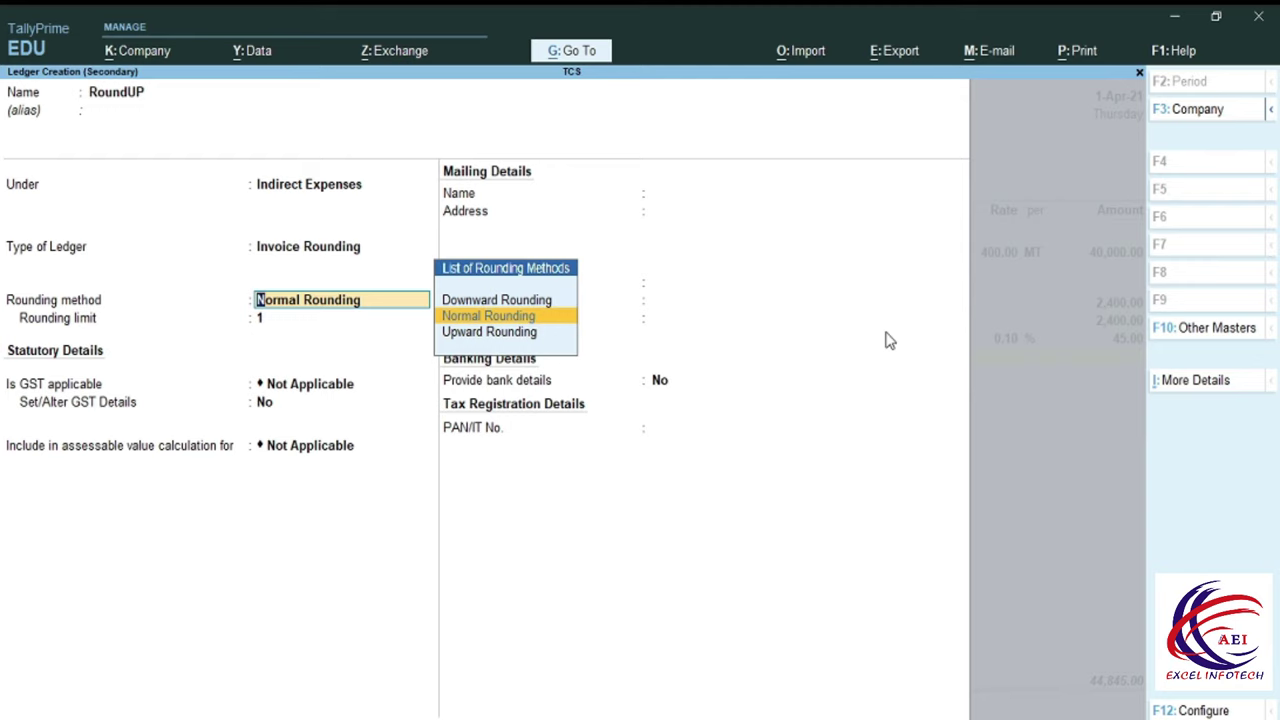
pyautogui.press('Return')
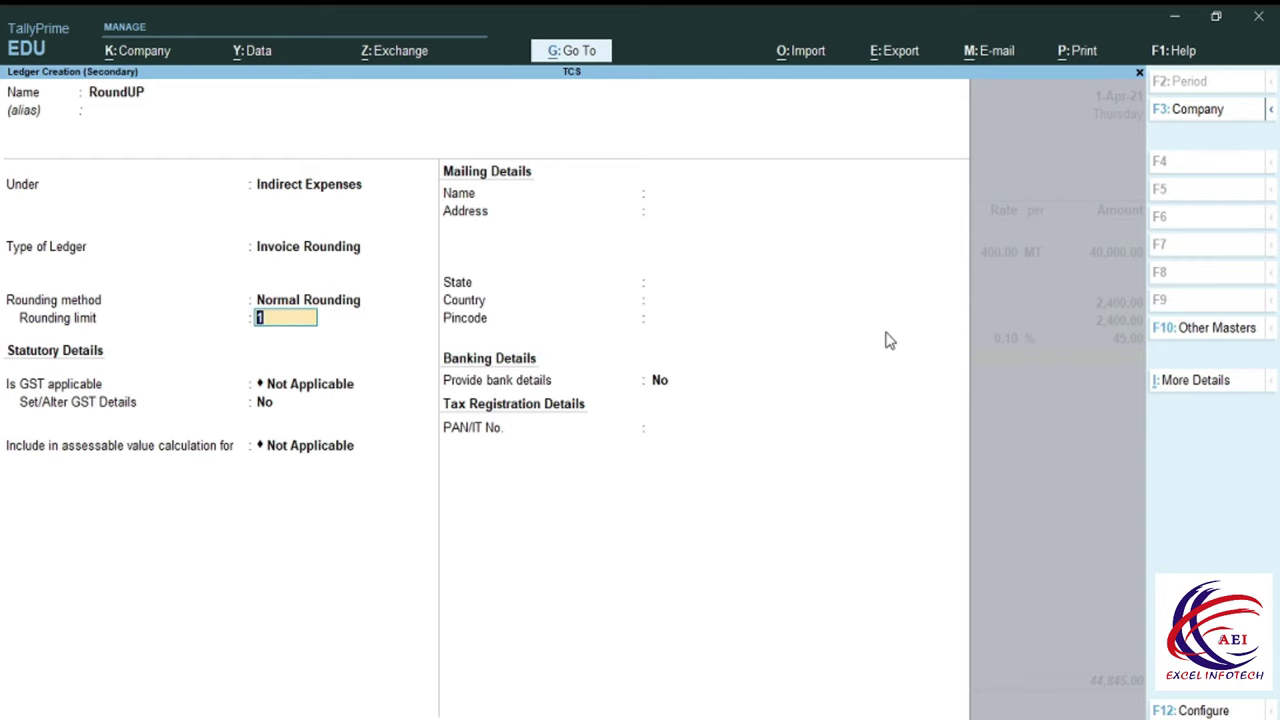
pyautogui.press('Return')
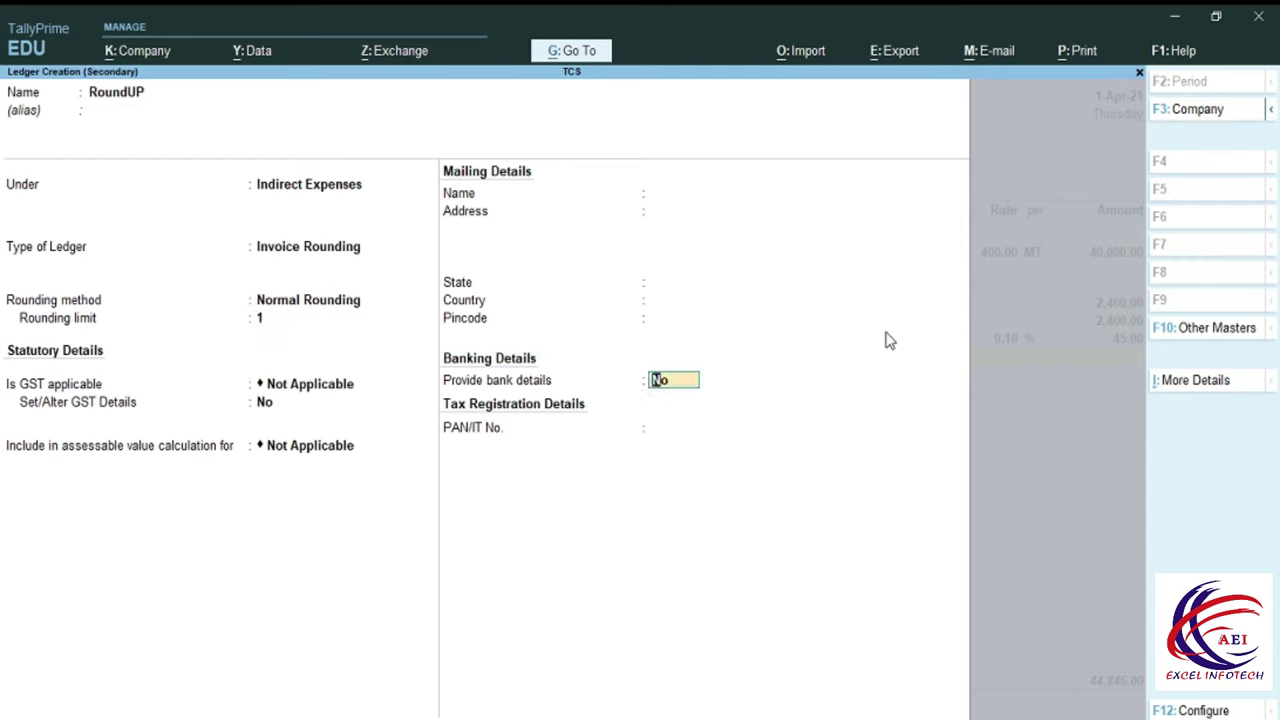
pyautogui.press('Return')
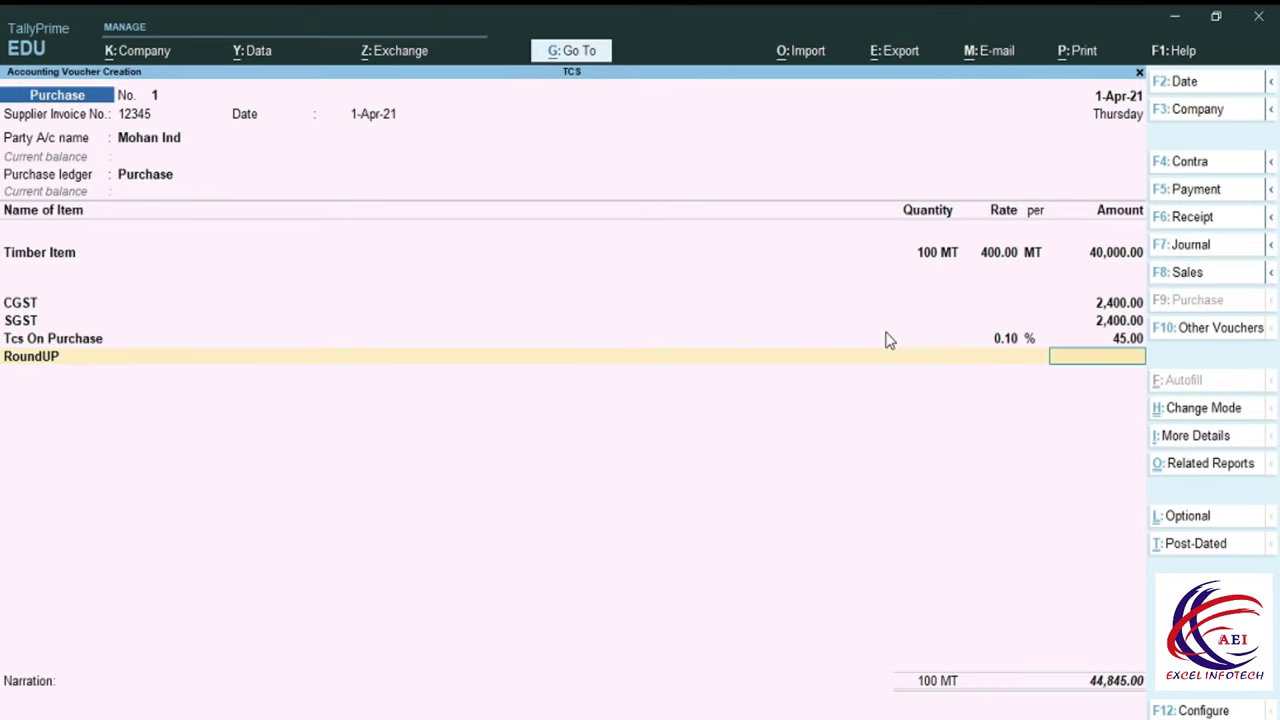
# Change the Timber Item rate from 400.00 to 400.30 and continue down to the tax lines.
pyautogui.press('Up')
pyautogui.press('Up')
pyautogui.press('Up')
pyautogui.press('Up')
pyautogui.press('Up')
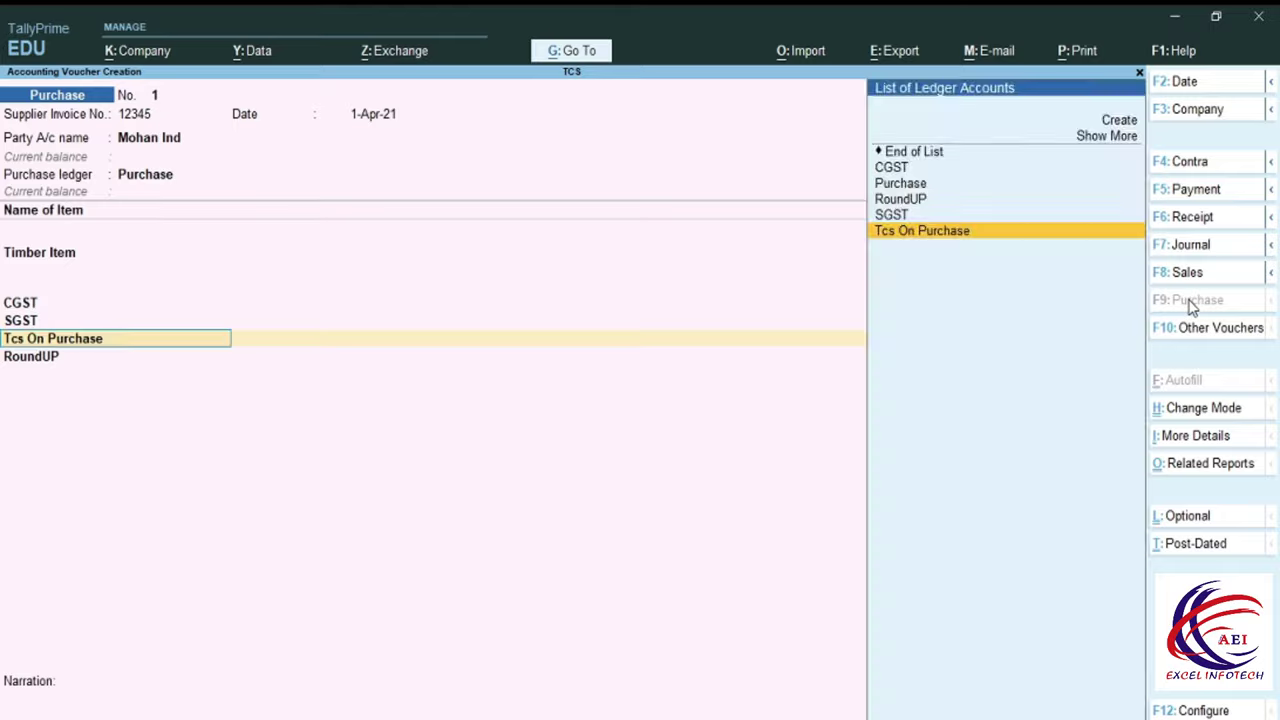
pyautogui.press('Up')
pyautogui.press('Up')
pyautogui.write('400')
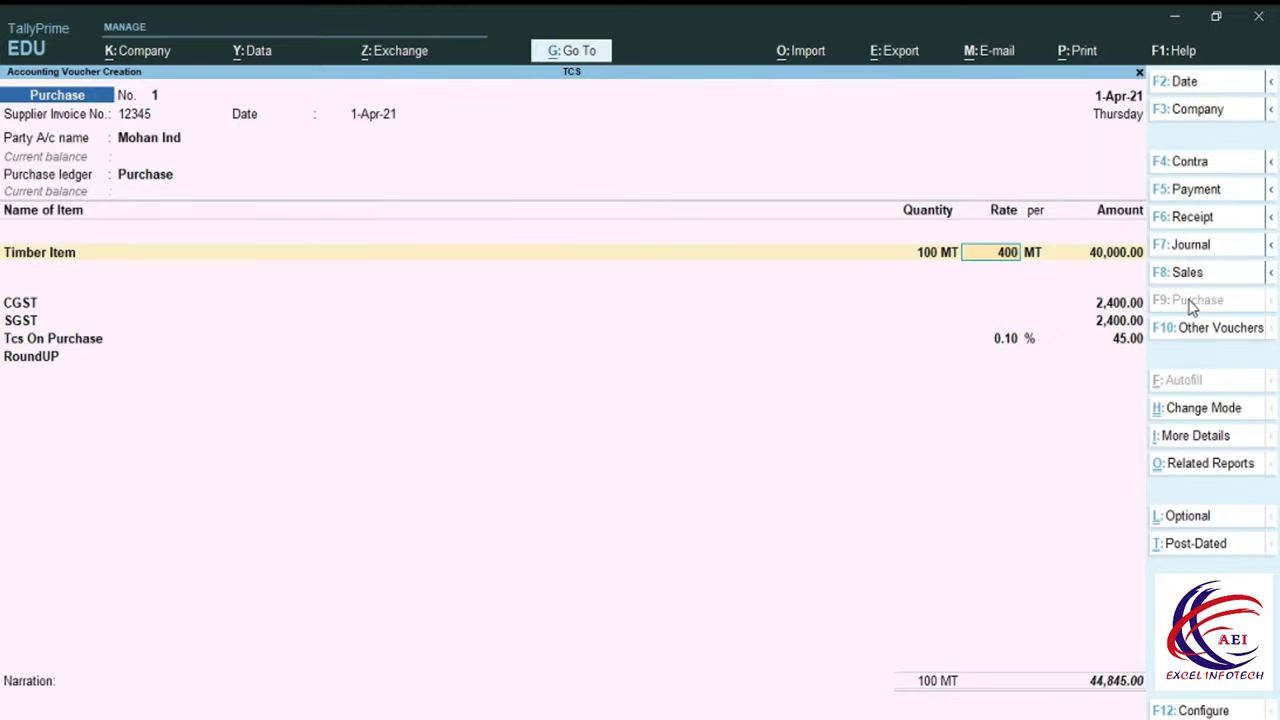
pyautogui.write('.3')
pyautogui.press('Return')
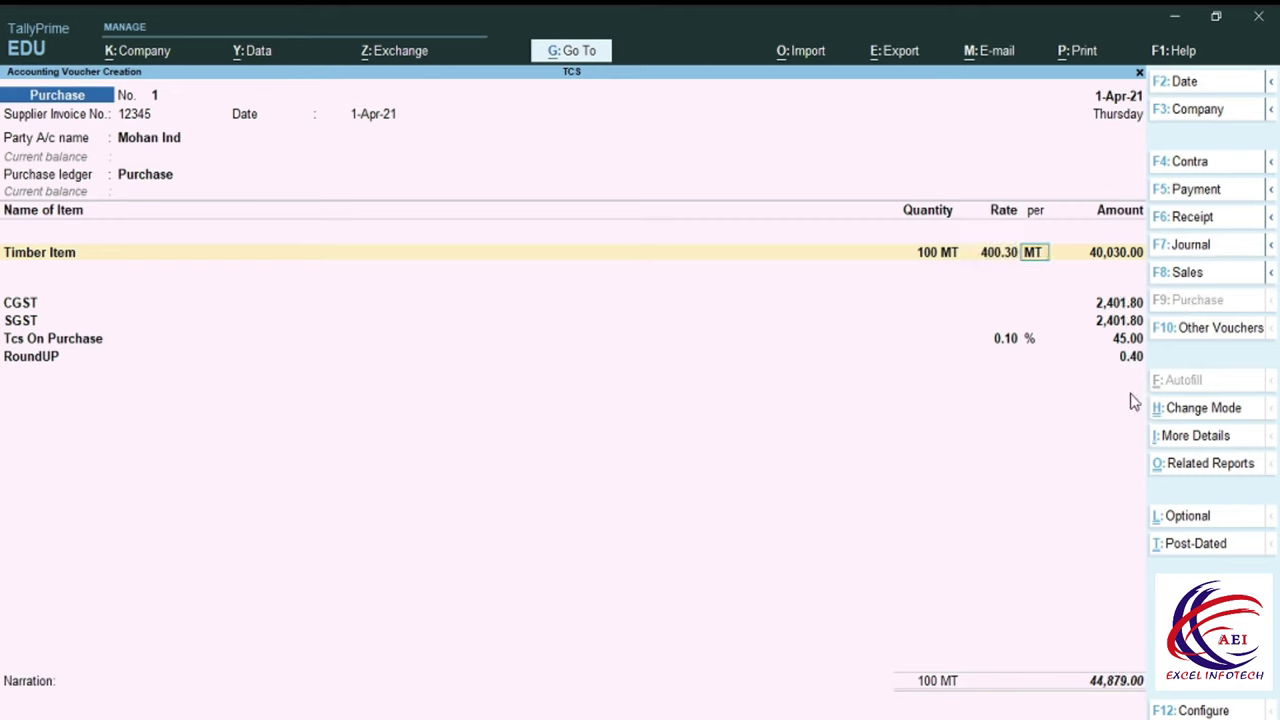
pyautogui.press('Return')
pyautogui.press('Return')
pyautogui.press('Return')
pyautogui.press('Return')
pyautogui.press('Return')
pyautogui.press('Return')
pyautogui.press('Return')
pyautogui.press('Return')
pyautogui.press('Return')
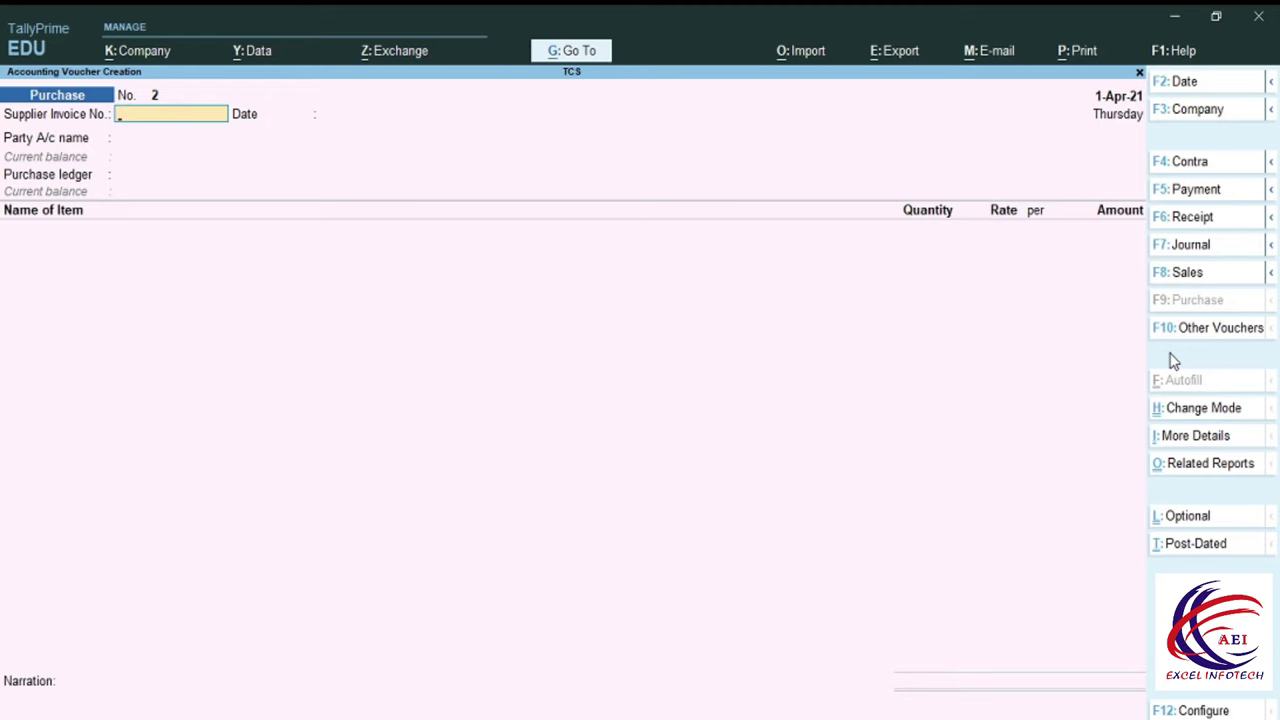
# Quit voucher entry, open the Mohan Ind purchase from the Day Book, and bring up print options.
pyautogui.press('Escape')
pyautogui.press('y')
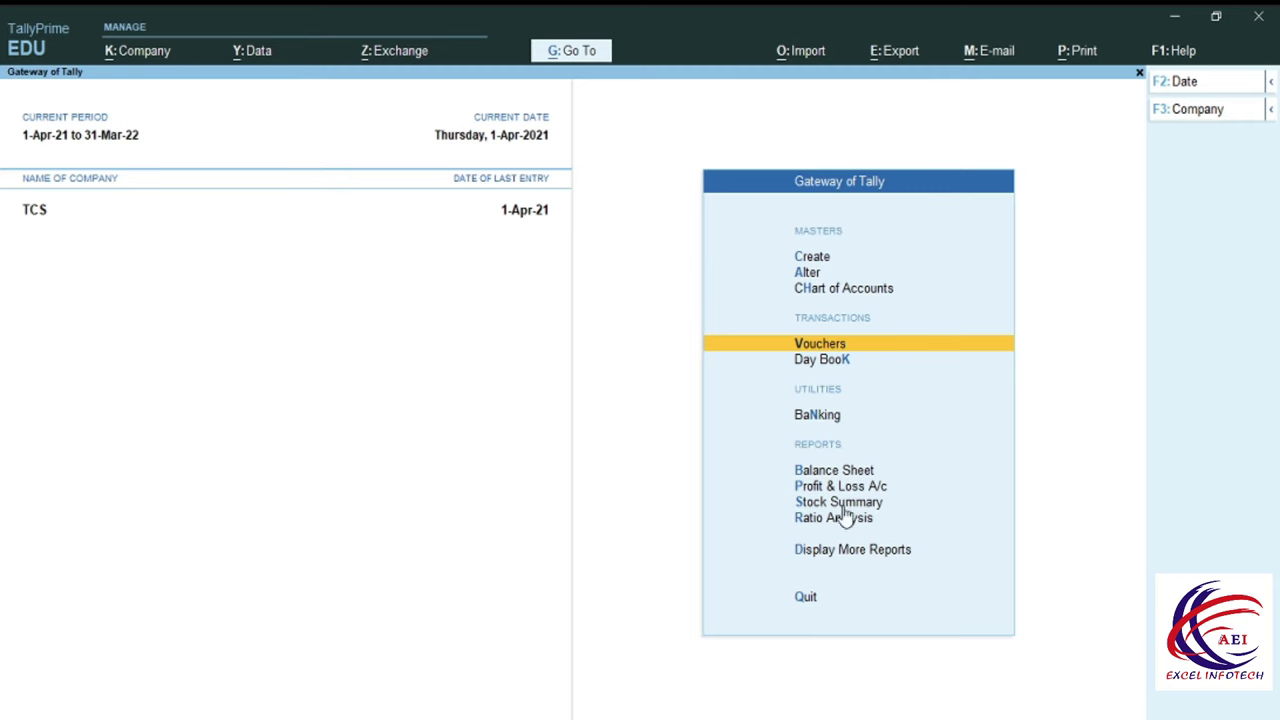
pyautogui.press('d')
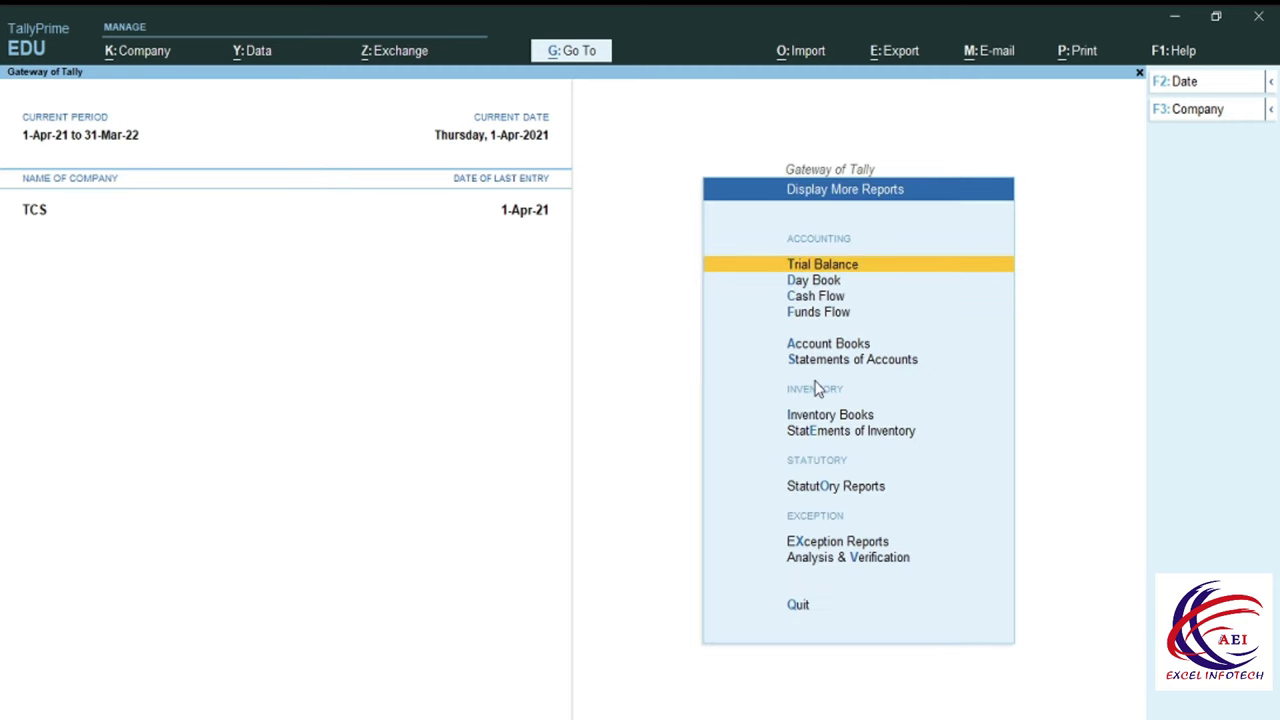
pyautogui.press('d')
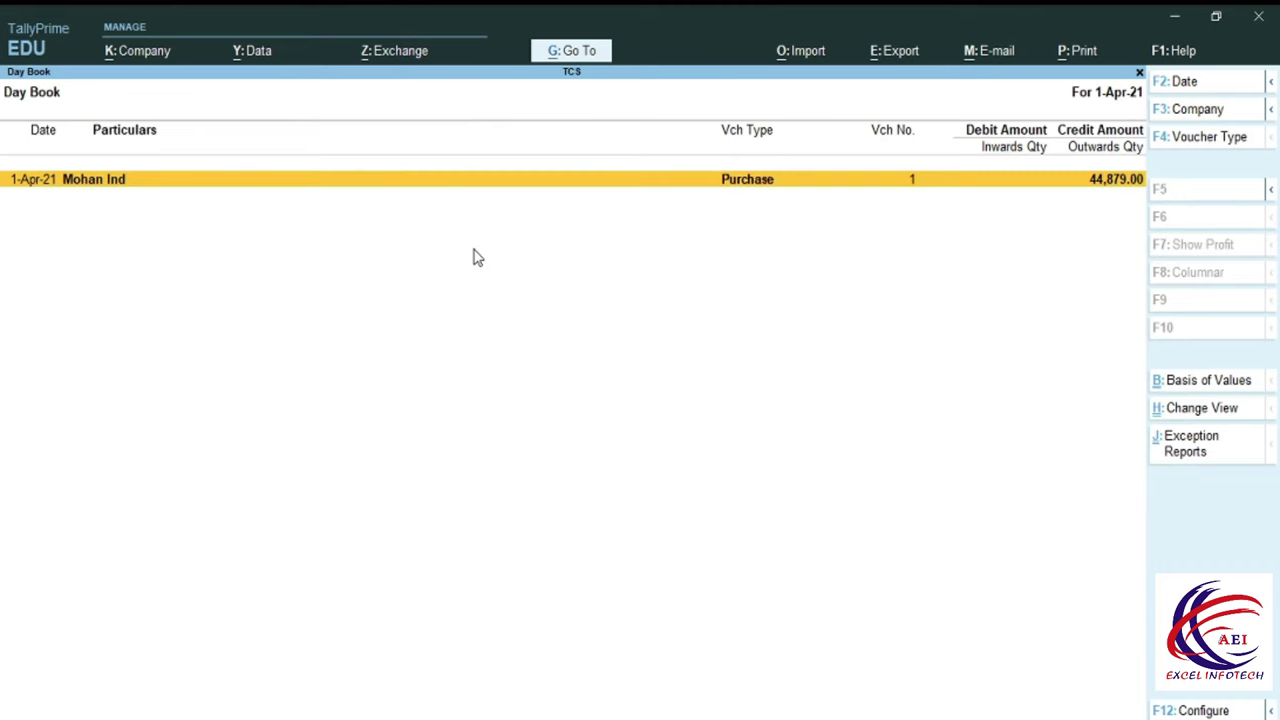
pyautogui.press('Return')
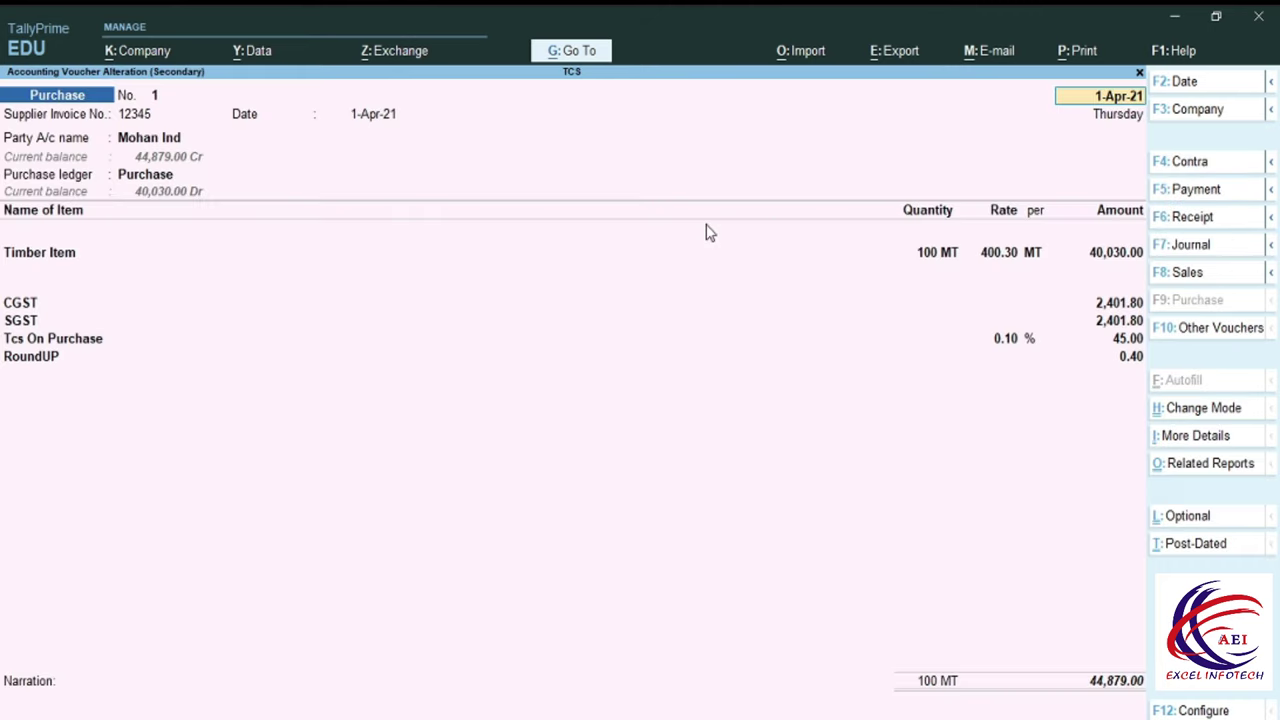
pyautogui.hotkey('alt', 'p')
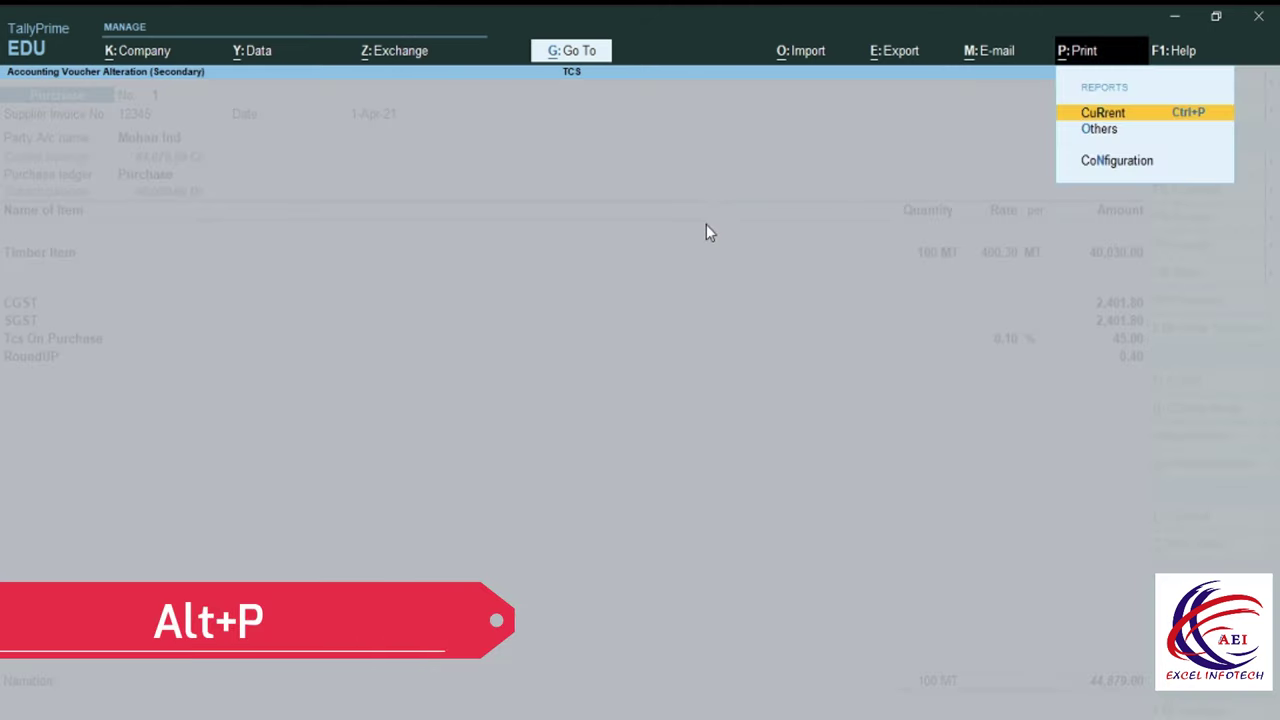
# Preview the current voucher's INVOICE at full size through its ₹44,879.00 total, then close it.
pyautogui.click(1110, 114)
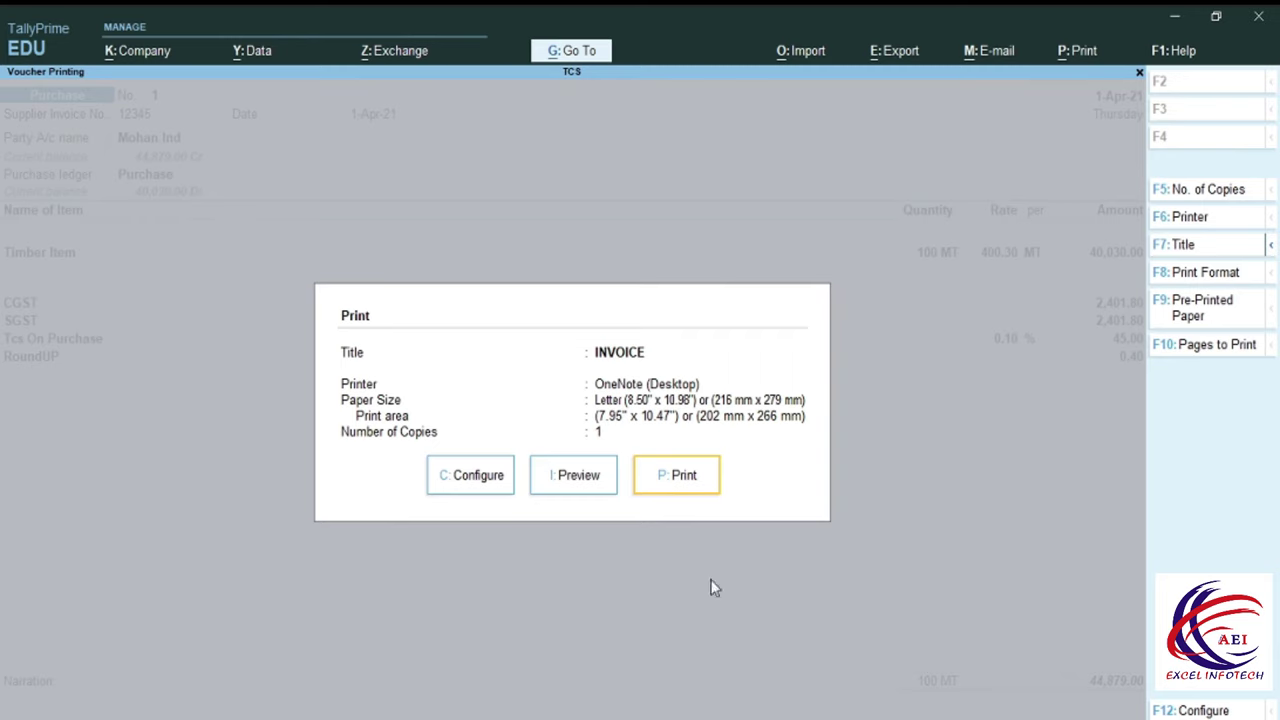
pyautogui.click(590, 474)
pyautogui.hotkey('alt', 'z')
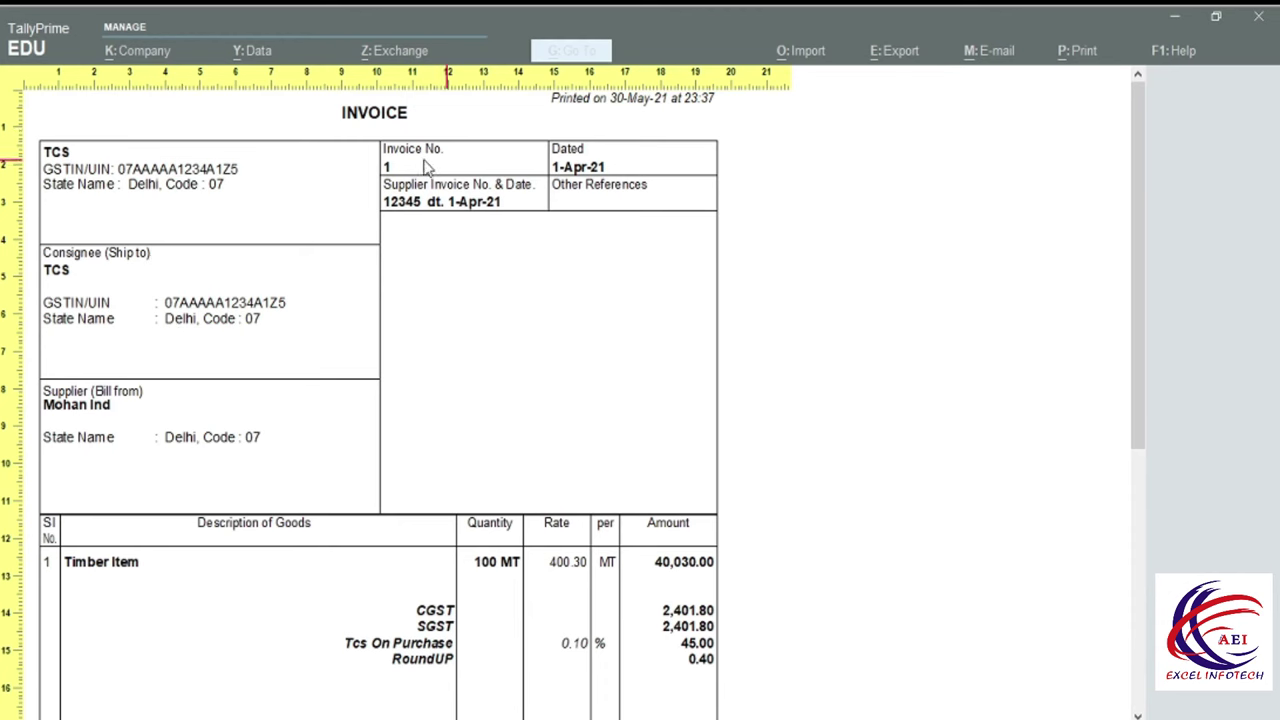
pyautogui.scroll(-5, 300, 323)
pyautogui.scroll(-2, 321, 356)
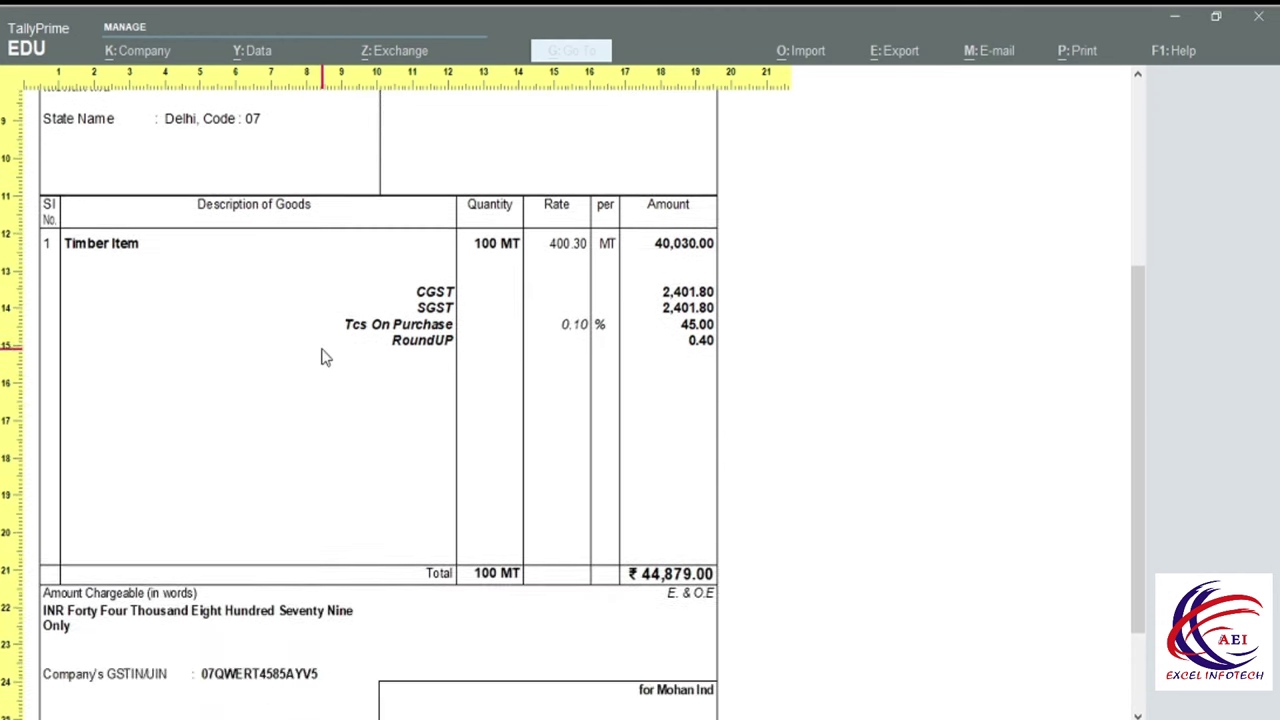
pyautogui.press('Escape')
pyautogui.press('Escape')
pyautogui.press('Escape')
pyautogui.press('Up')
pyautogui.press('Up')
pyautogui.press('Up')
pyautogui.press('Up')
pyautogui.press('Up')
pyautogui.press('Up')
pyautogui.press('Up')
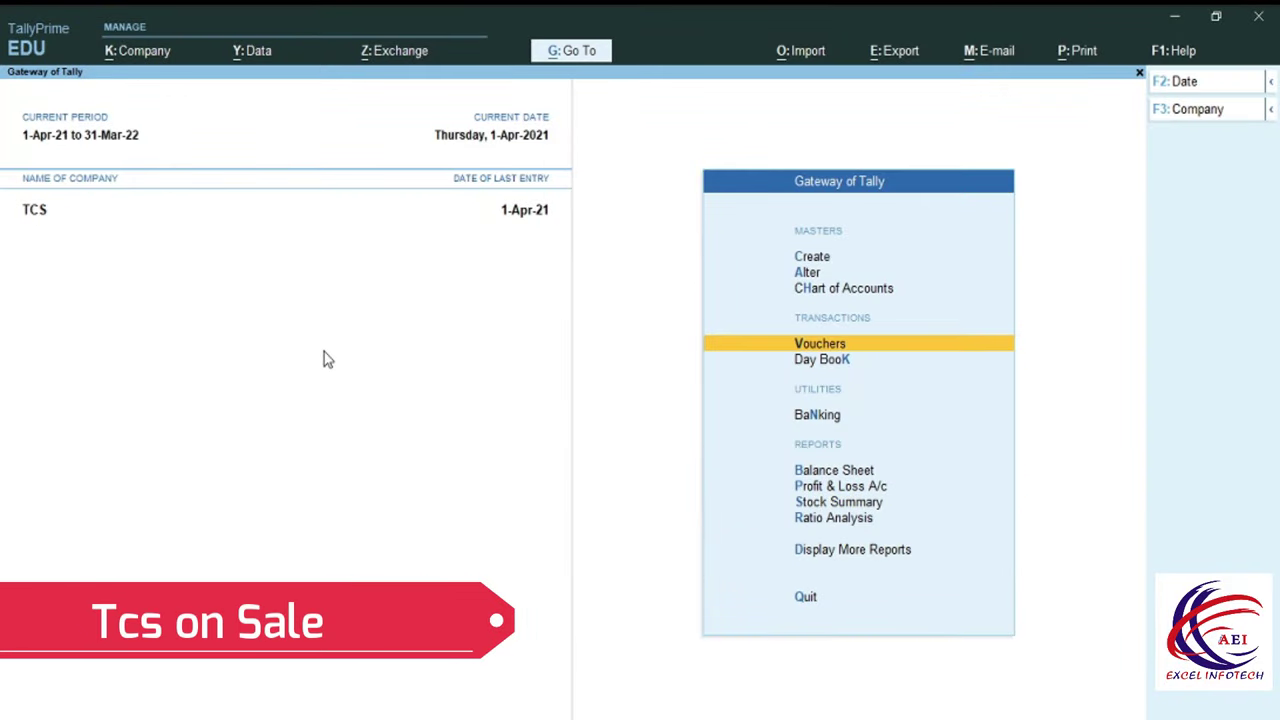
# Start a sales voucher and create party ledger Pankaj Ind under Sundry Debtors.
pyautogui.press('Return')
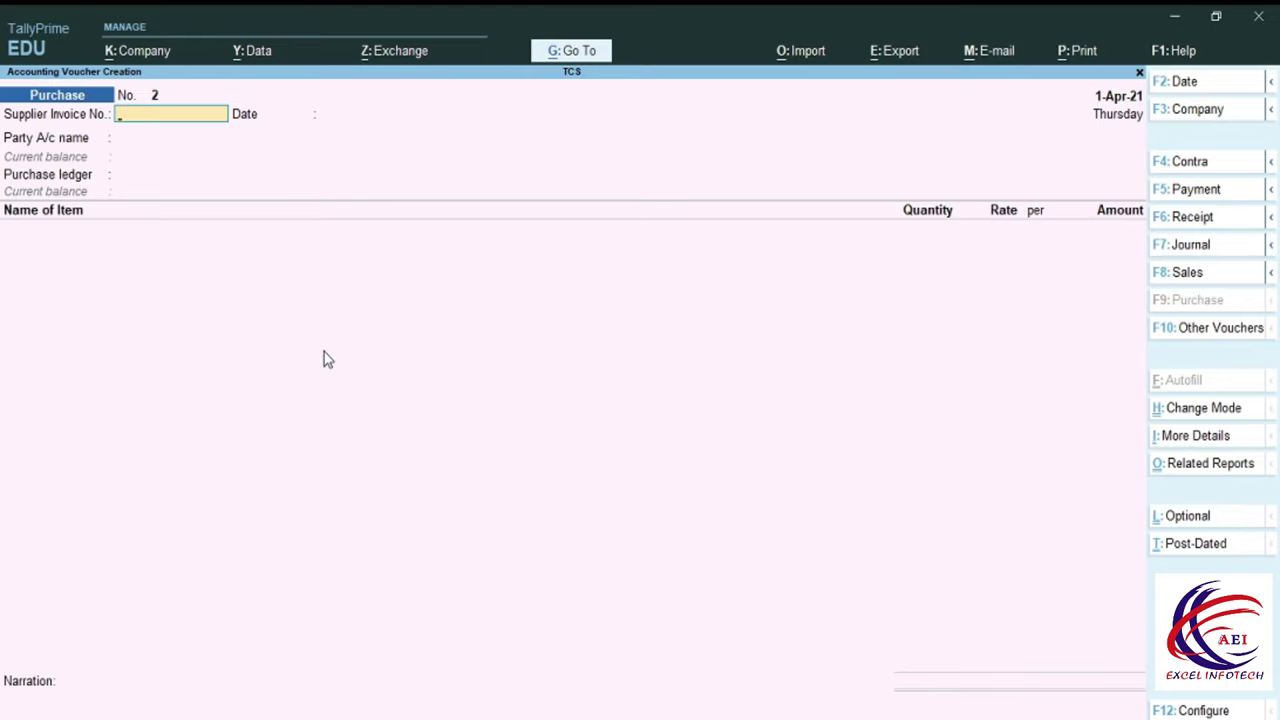
pyautogui.press('F8')
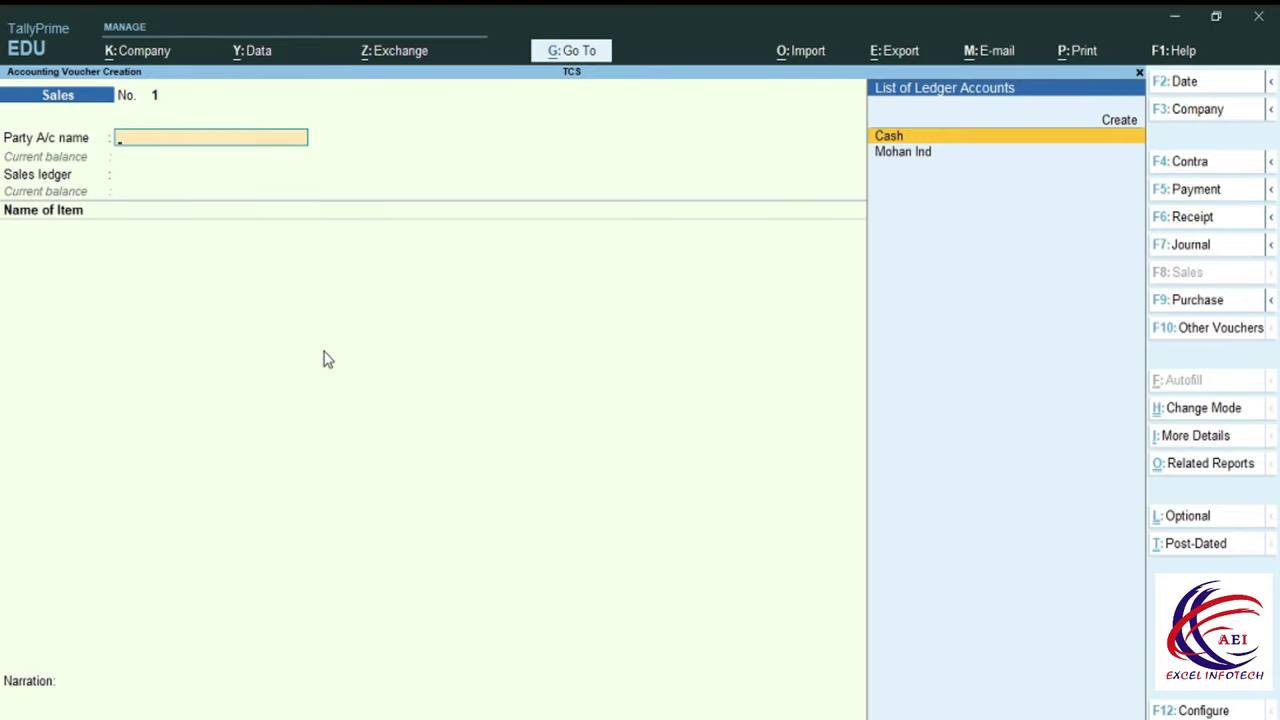
pyautogui.hotkey('alt', 'c')
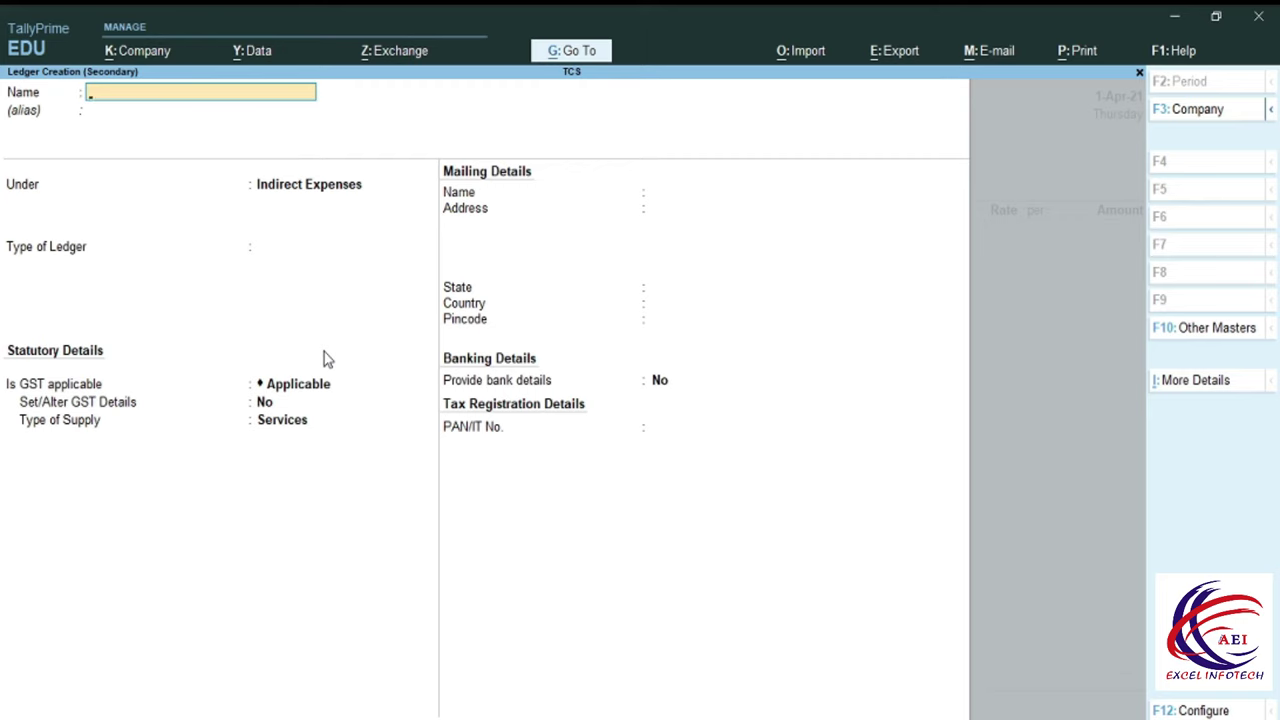
pyautogui.write('Pankaj Ind')
pyautogui.press('Return')
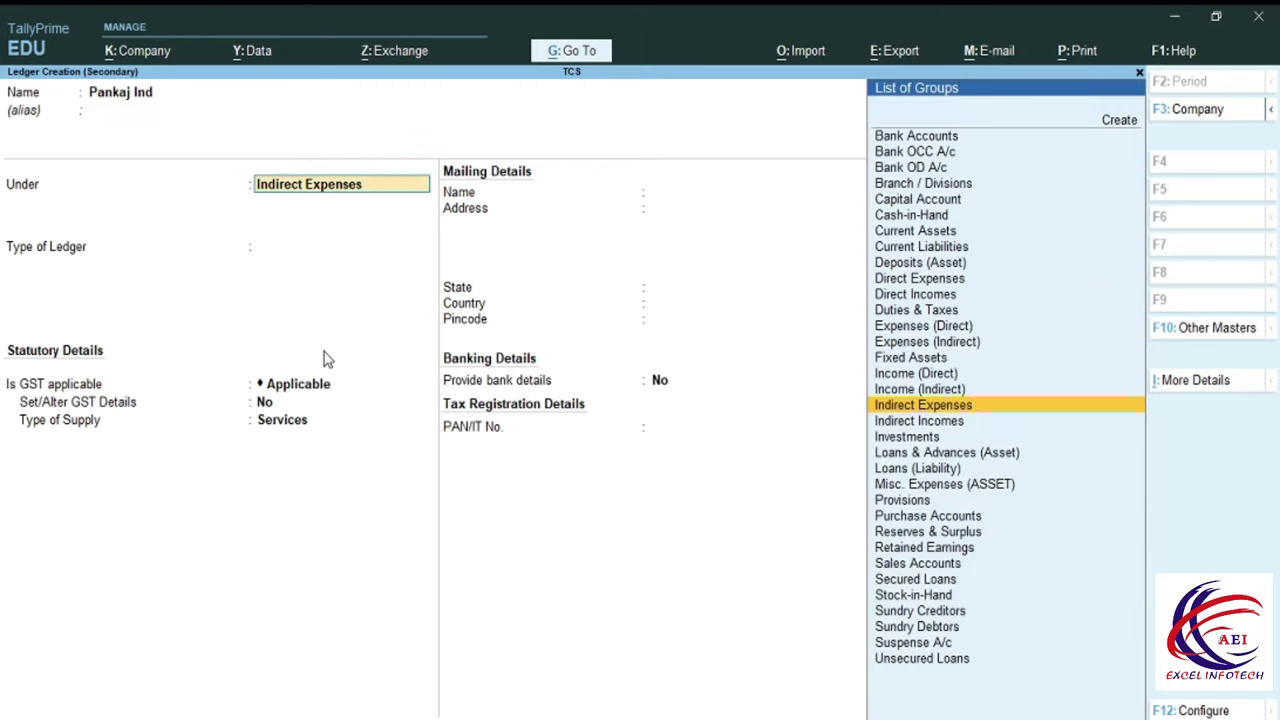
pyautogui.write('S')
pyautogui.press('Down')
pyautogui.press('Down')
pyautogui.press('Down')
pyautogui.press('Down')
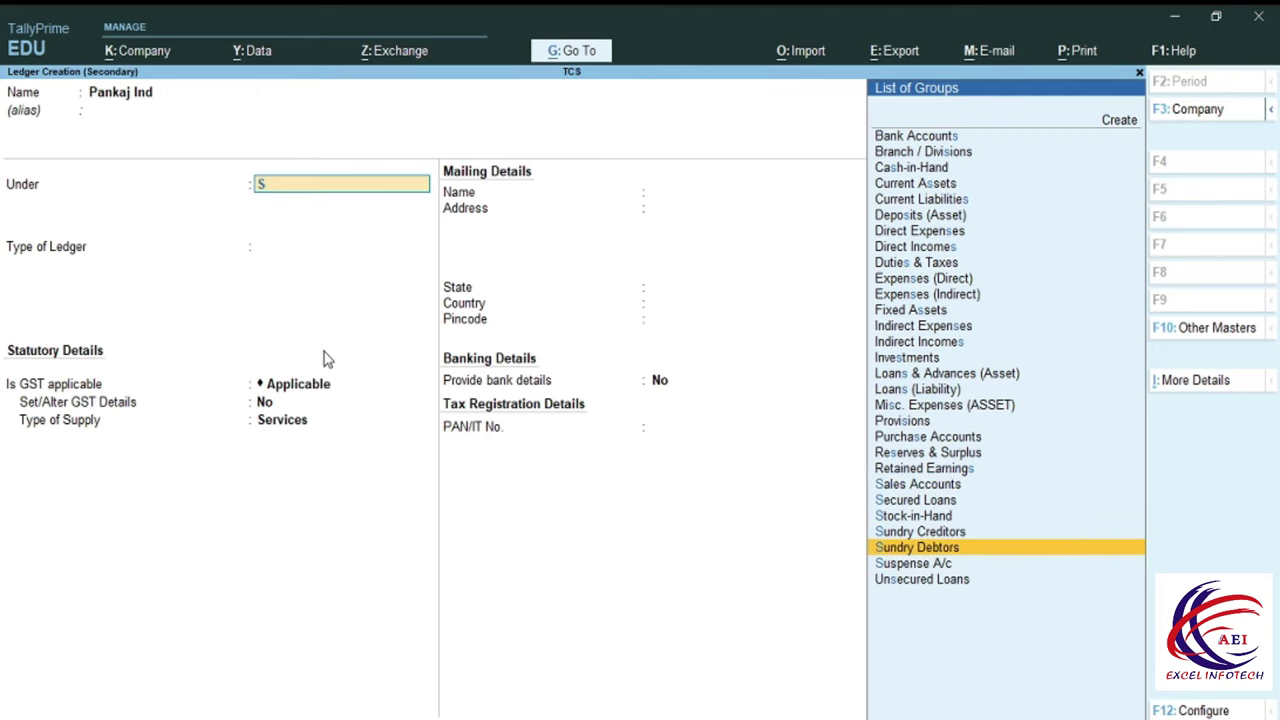
pyautogui.press('Return')
pyautogui.press('Return')
pyautogui.press('Return')
pyautogui.press('Return')
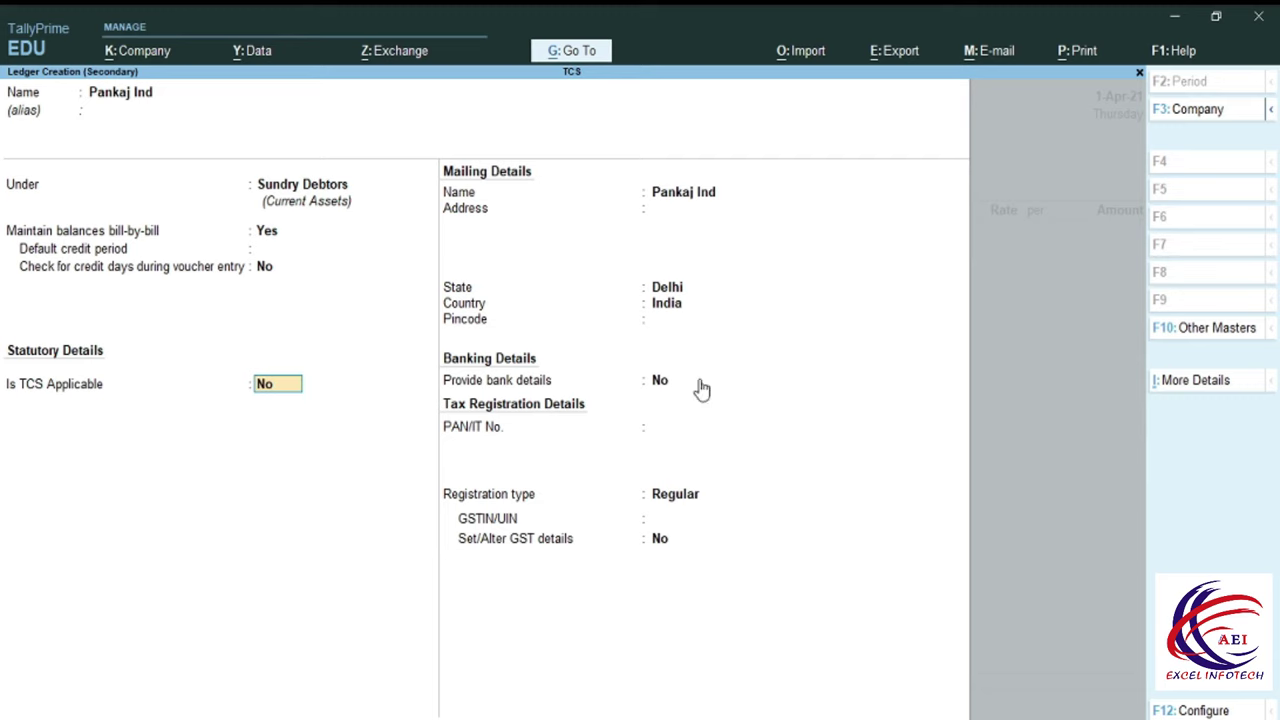
# Make TCS applicable for Pankaj Ind with collectee type Company - Resident.
pyautogui.press('y')
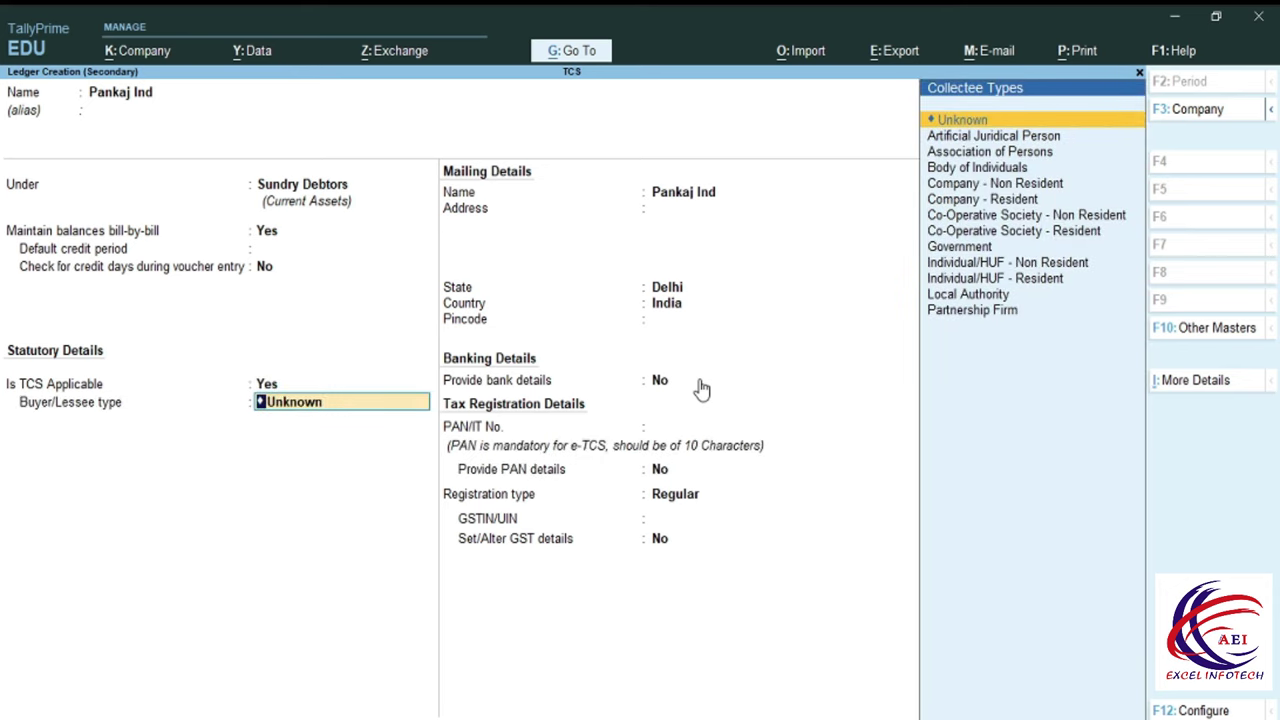
pyautogui.press('Down')
pyautogui.press('Down')
pyautogui.press('Down')
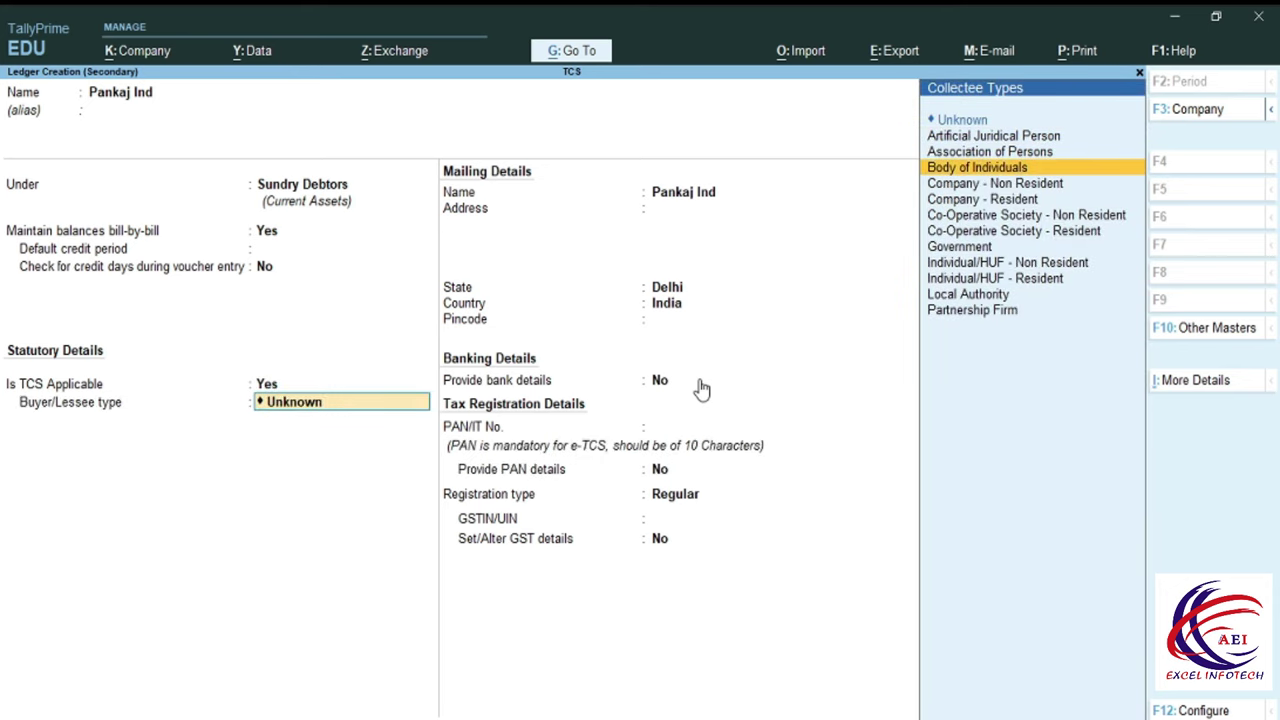
pyautogui.press('Up')
pyautogui.press('Up')
pyautogui.press('Down')
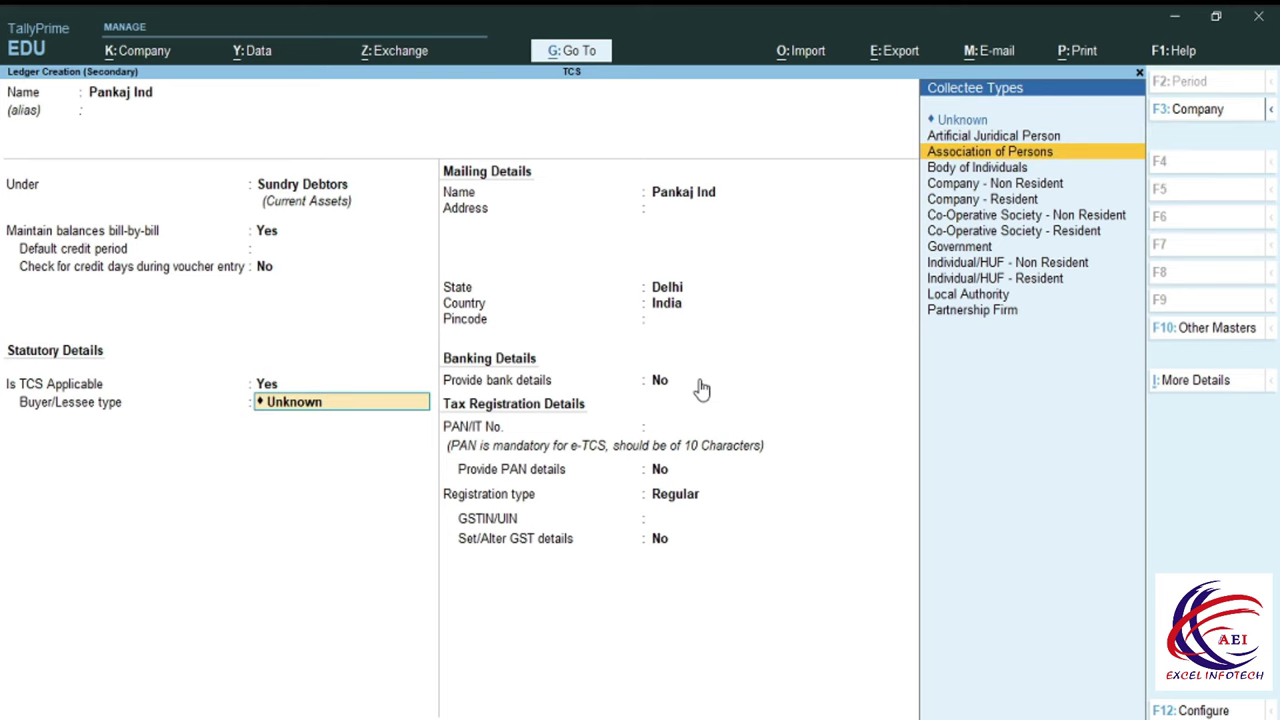
pyautogui.press('Down')
pyautogui.press('Up')
pyautogui.press('Down')
pyautogui.press('Down')
pyautogui.press('Down')
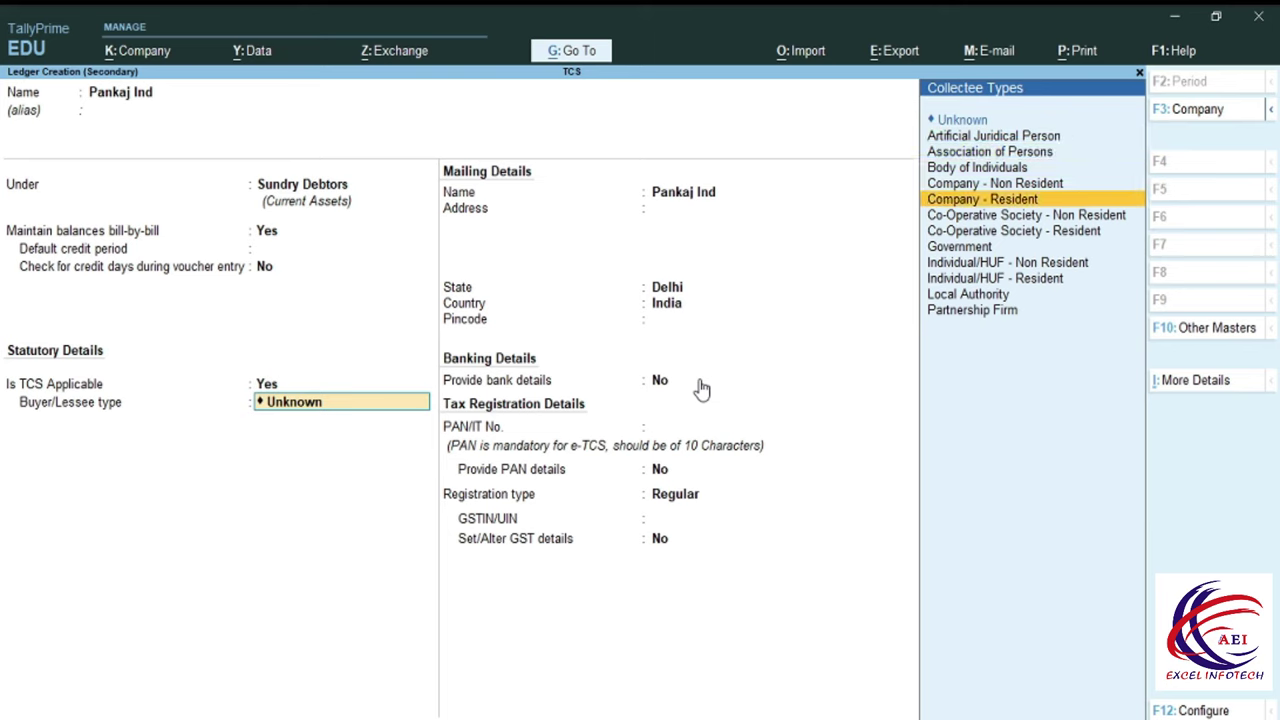
pyautogui.press('Return')
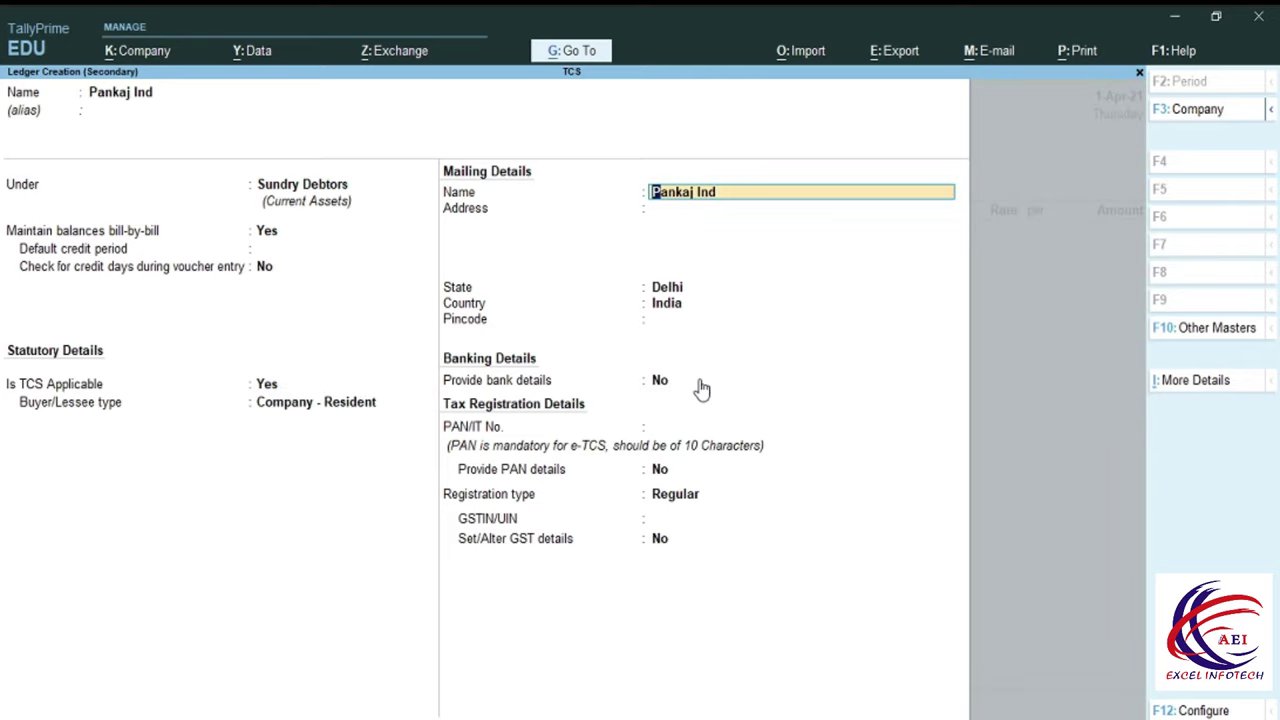
# Set Pankaj Ind's state to Goa with Regular GST registration.
pyautogui.press('Return')
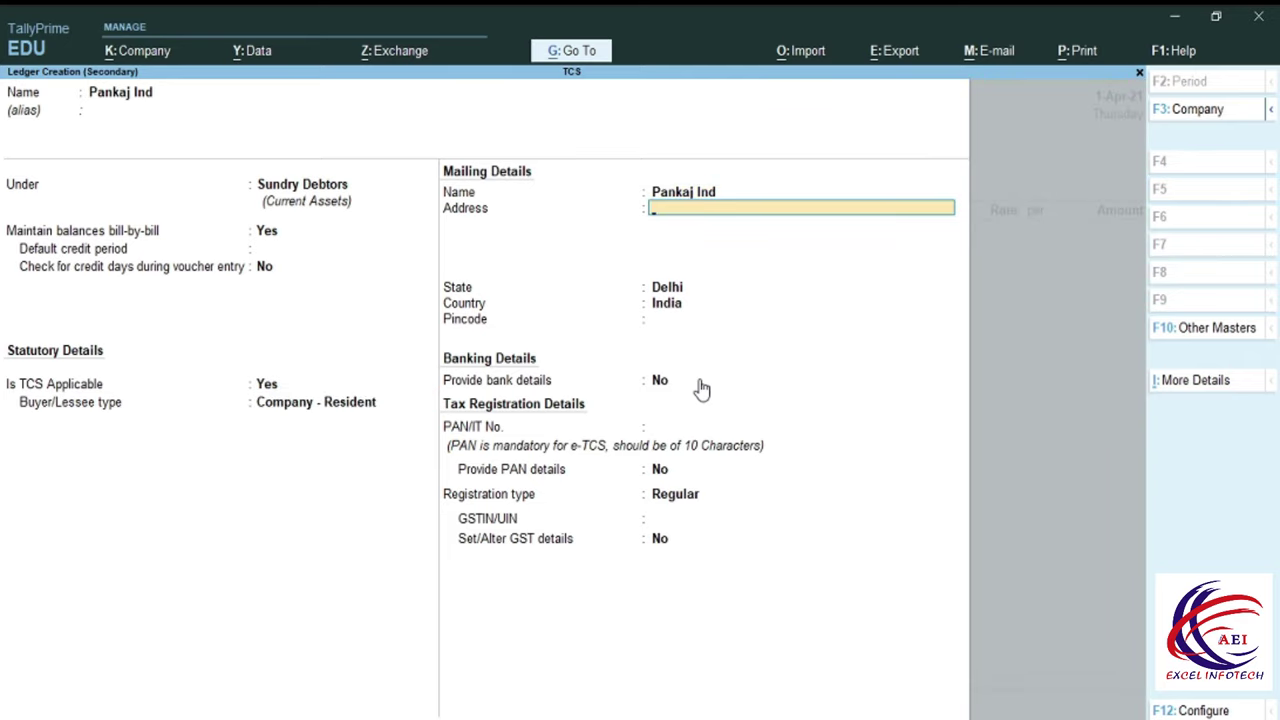
pyautogui.press('Return')
pyautogui.press('Return')
pyautogui.press('Return')
pyautogui.press('Return')
pyautogui.press('Return')
pyautogui.press('Return')
pyautogui.press('Return')
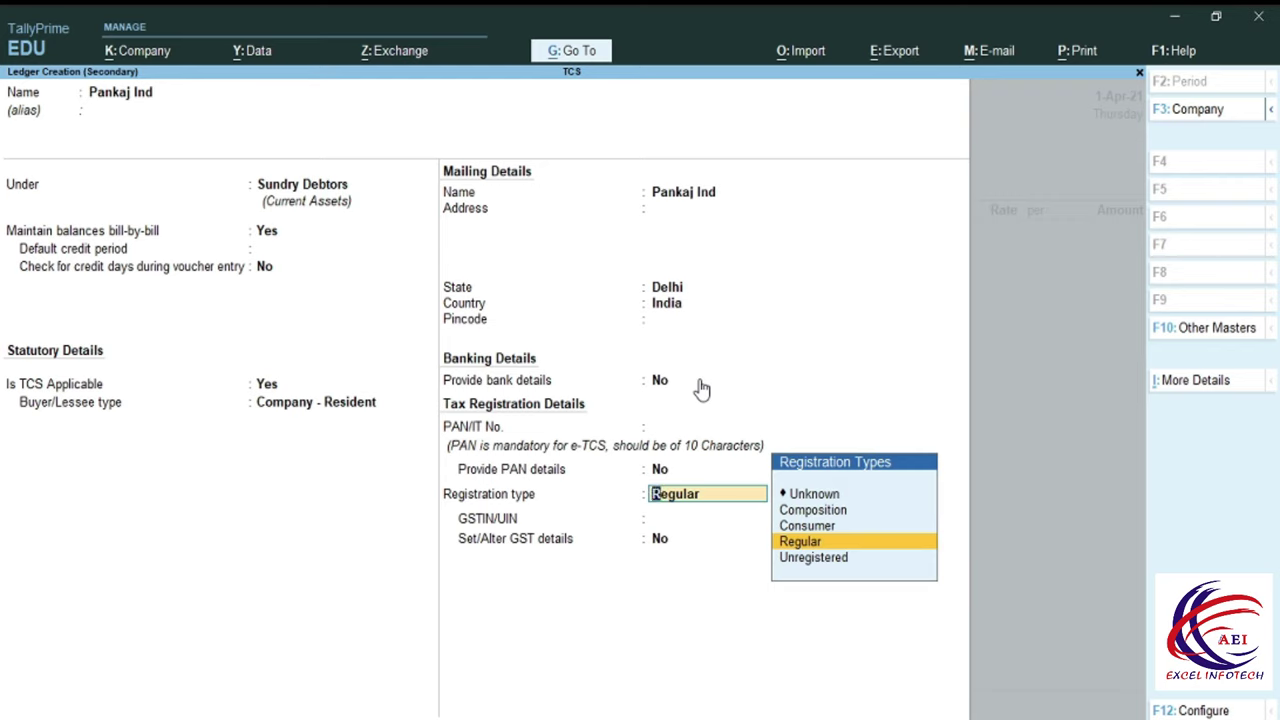
pyautogui.press('Return')
pyautogui.press('BackSpace')
pyautogui.press('Return')
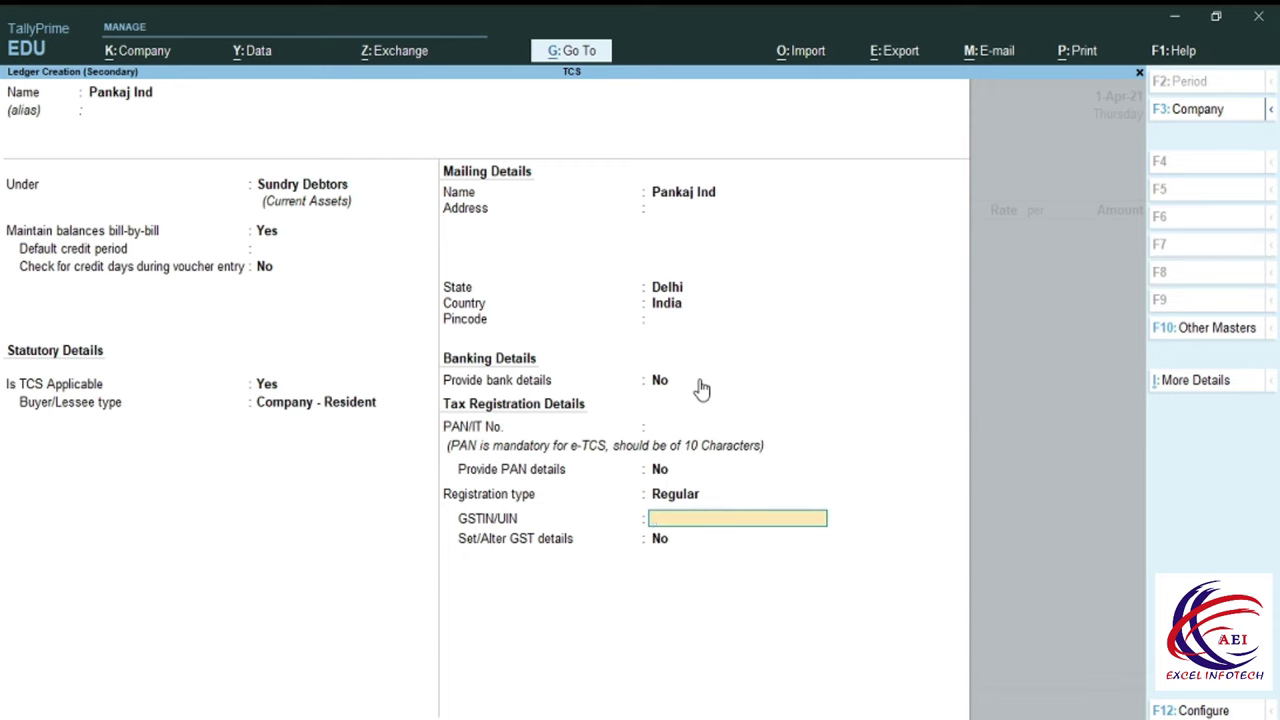
pyautogui.press('BackSpace')
pyautogui.press('BackSpace')
pyautogui.press('BackSpace')
pyautogui.press('BackSpace')
pyautogui.press('BackSpace')
pyautogui.press('BackSpace')
pyautogui.press('BackSpace')
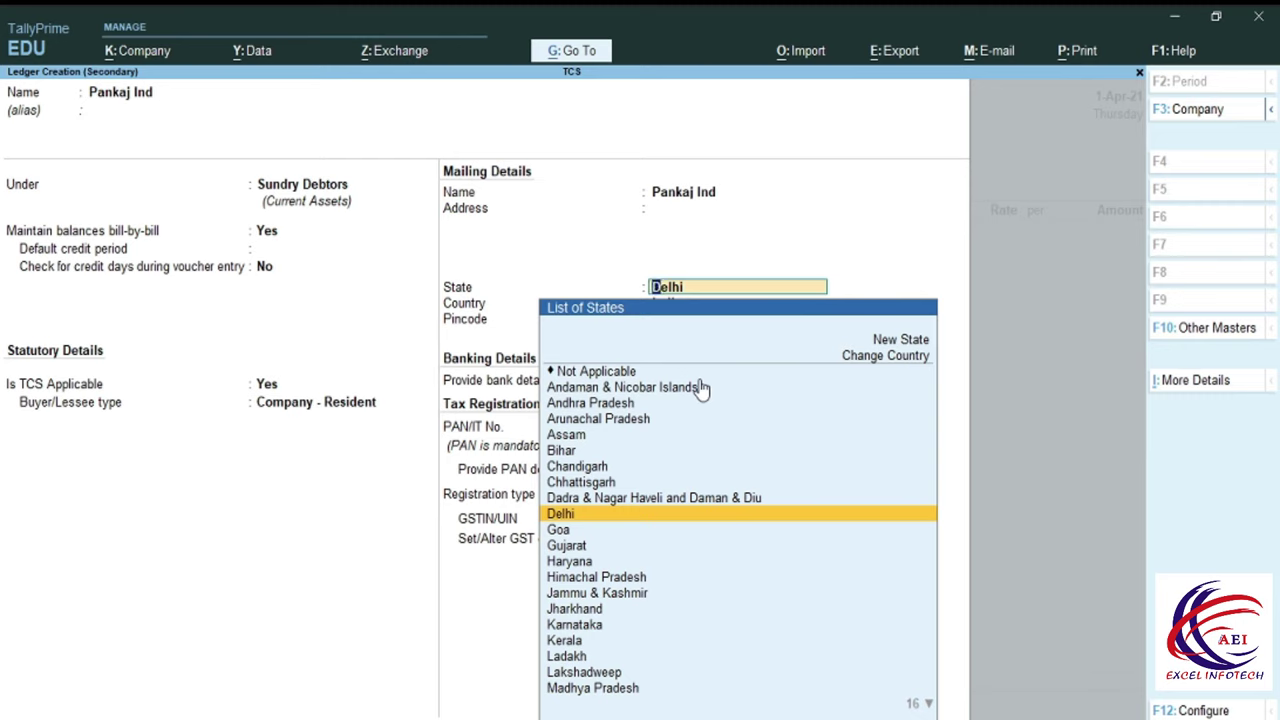
pyautogui.press('Down')
pyautogui.press('Return')
pyautogui.press('Return')
pyautogui.press('Return')
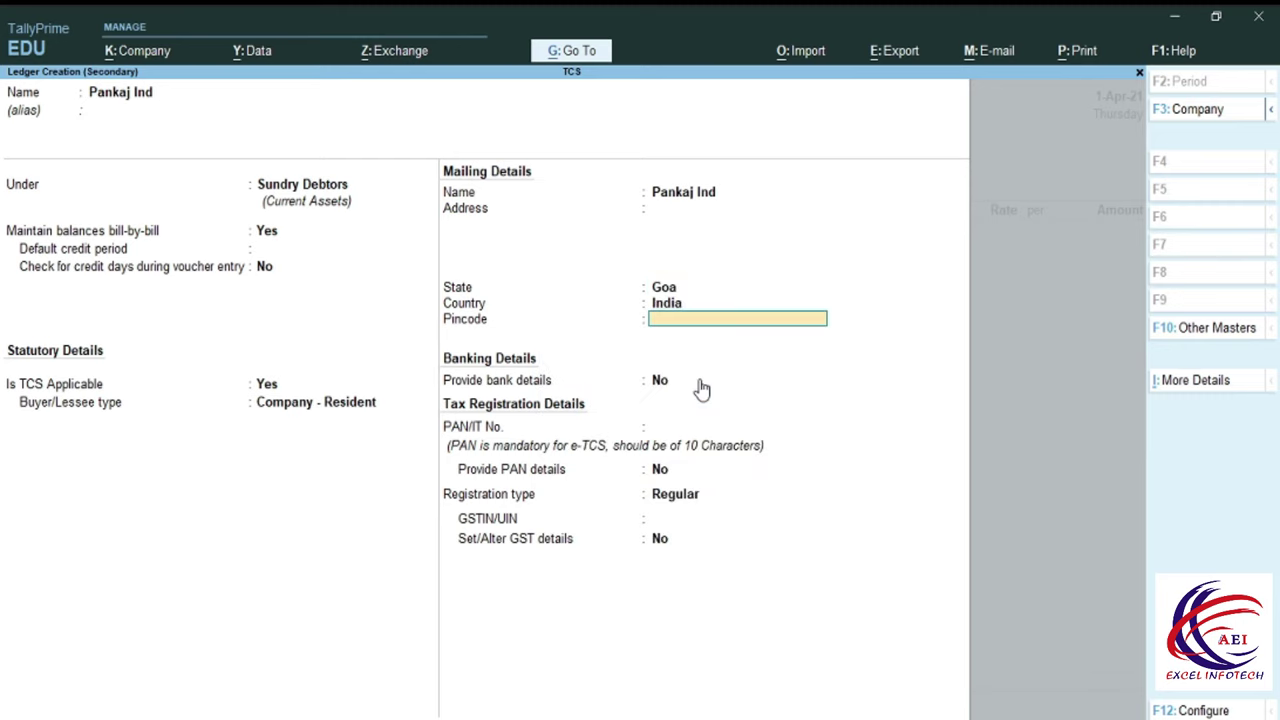
pyautogui.press('Return')
pyautogui.press('Return')
pyautogui.press('Return')
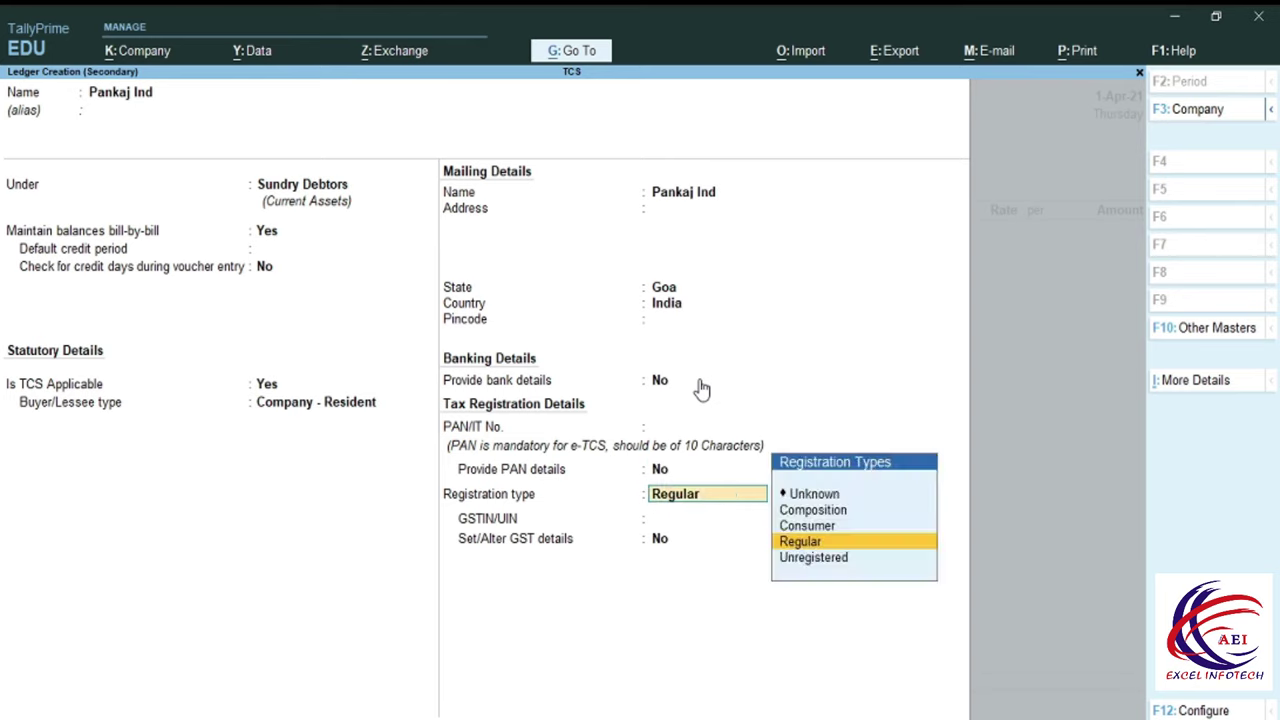
# Enter the party's GSTIN and save the ledger back to the voucher.
pyautogui.write('30')
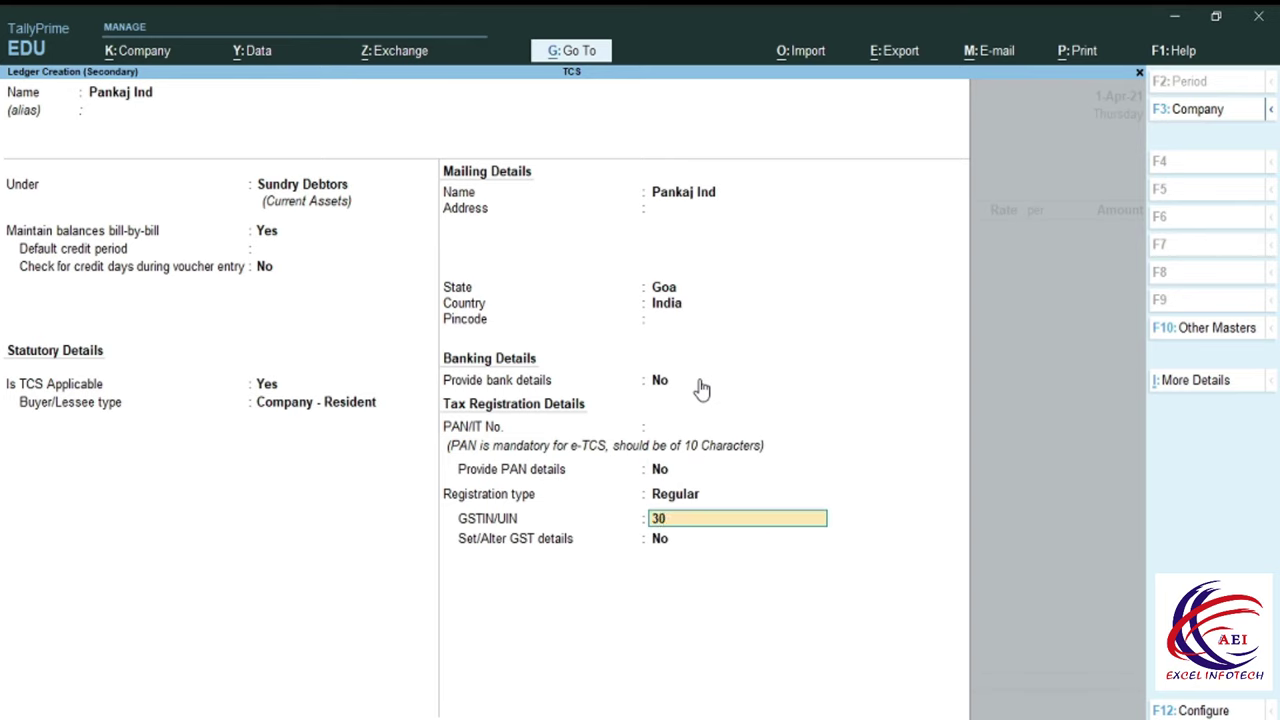
pyautogui.write('AAAAA123')
pyautogui.write('4AZ')
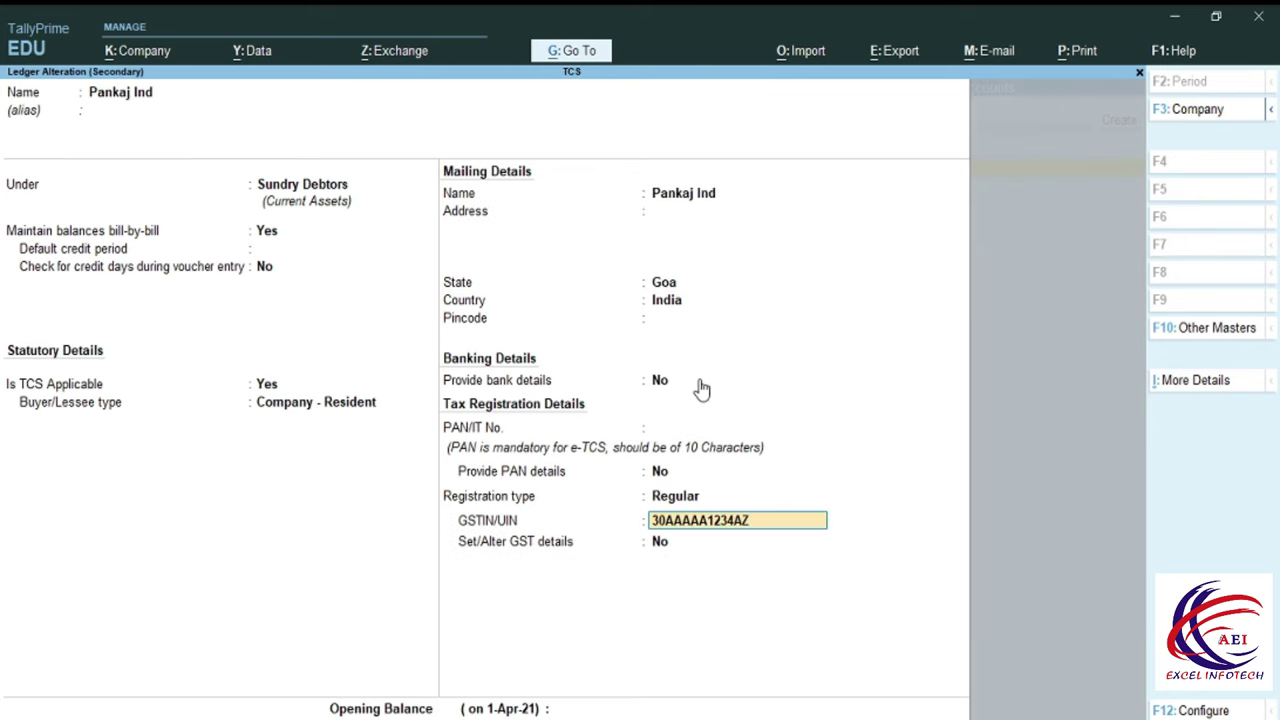
pyautogui.press('Return')
pyautogui.press('Return')
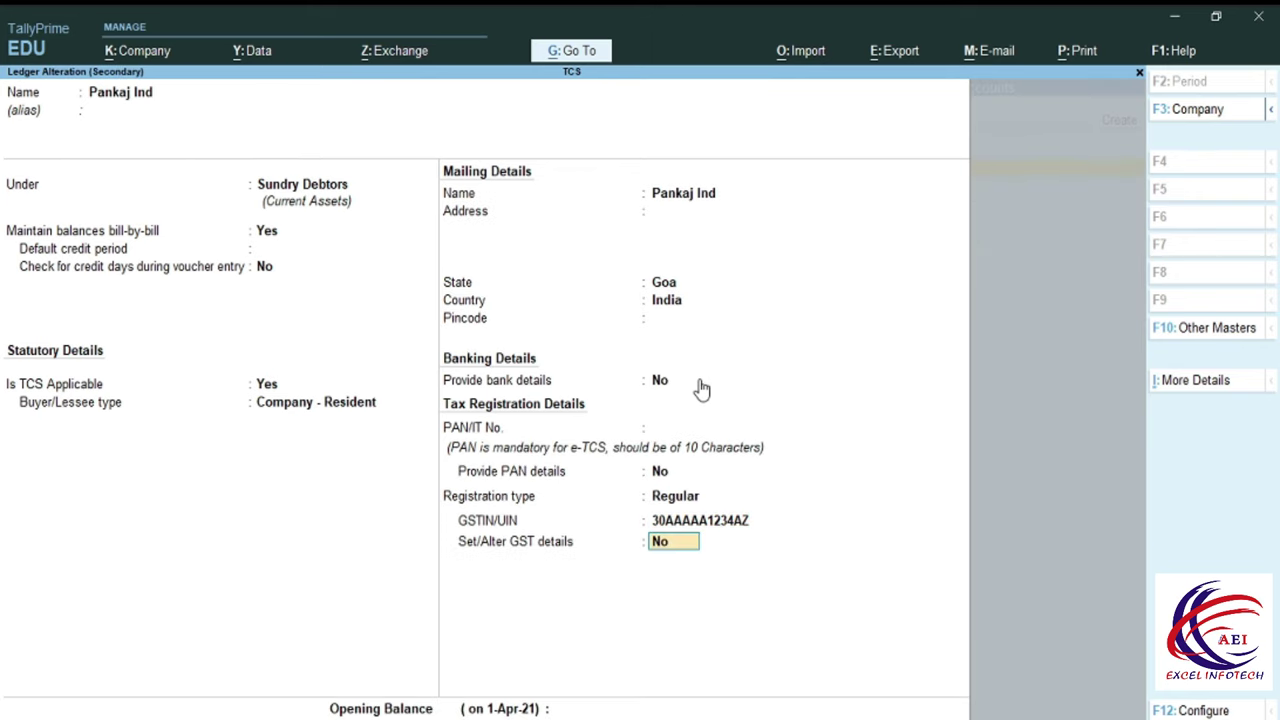
pyautogui.press('Return')
pyautogui.press('Return')
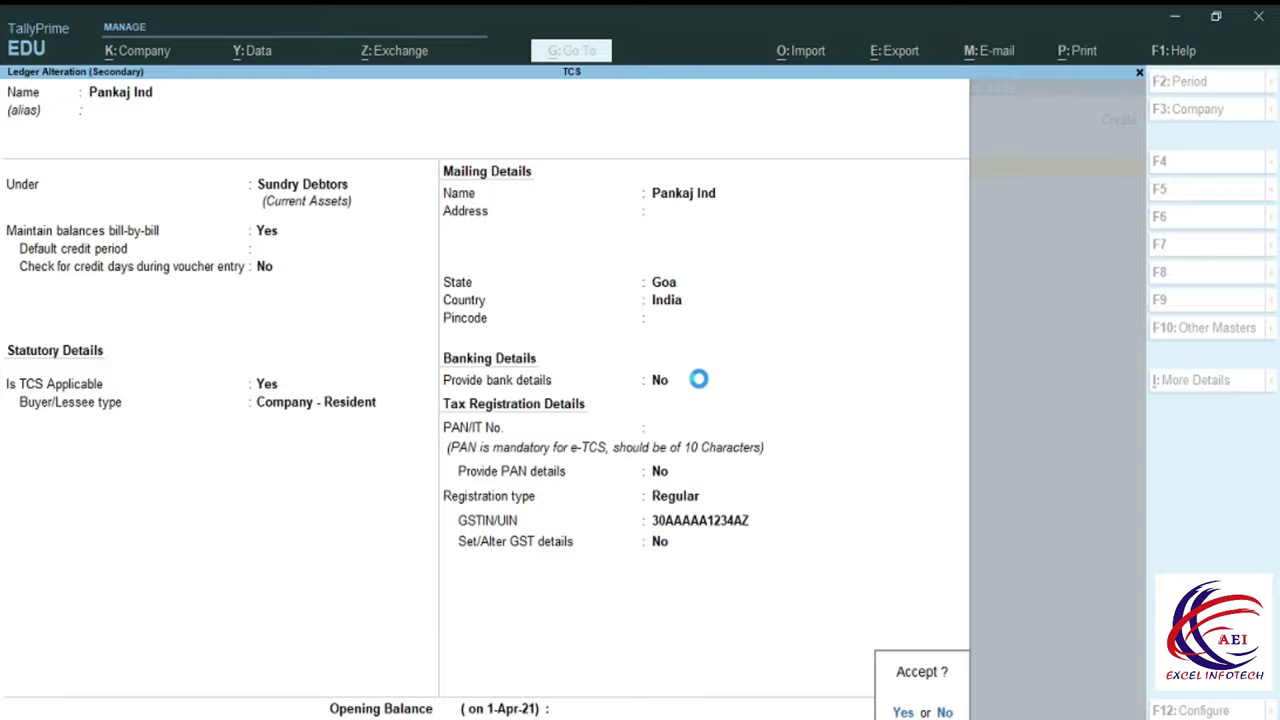
pyautogui.press('Return')
# Skip the dispatch details and create sales ledger Sale under Sales Accounts.
pyautogui.press('Return')
pyautogui.press('Return')
pyautogui.press('Return')
pyautogui.press('Return')
pyautogui.press('Return')
pyautogui.press('Return')
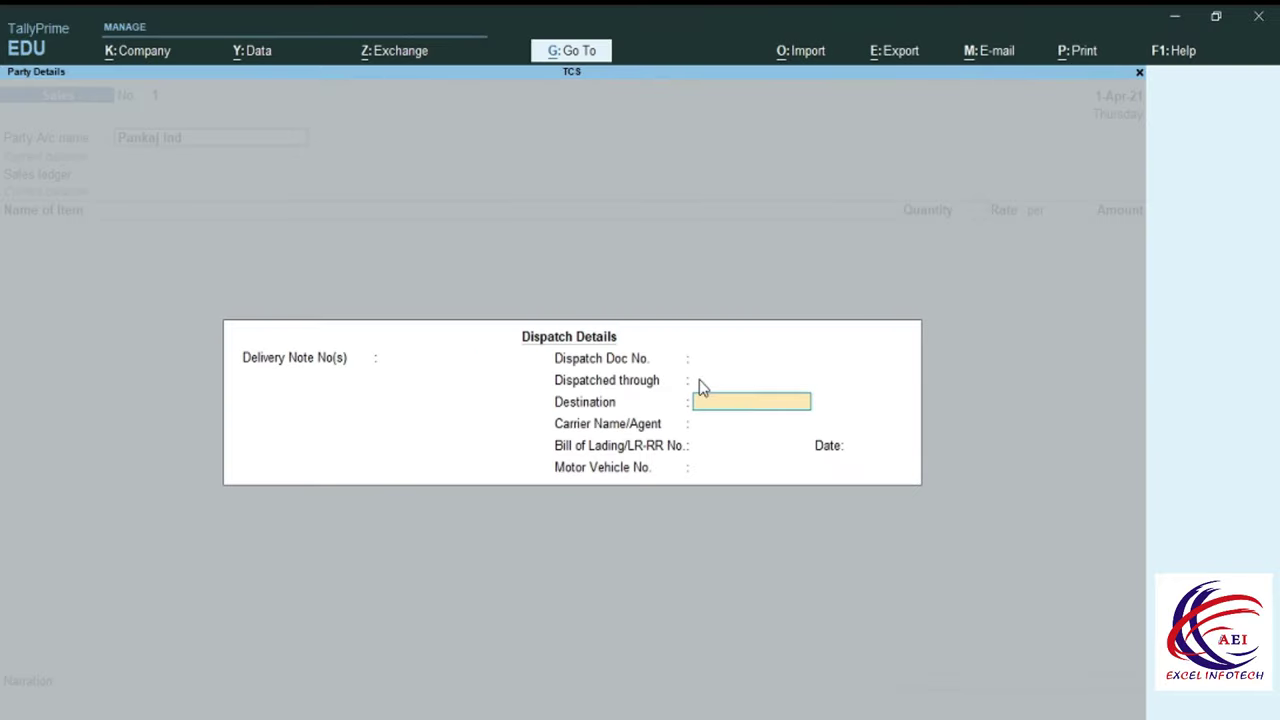
pyautogui.press('Return')
pyautogui.press('Return')
pyautogui.press('Return')
pyautogui.press('Return')
pyautogui.press('Return')
pyautogui.press('Return')
pyautogui.press('Return')
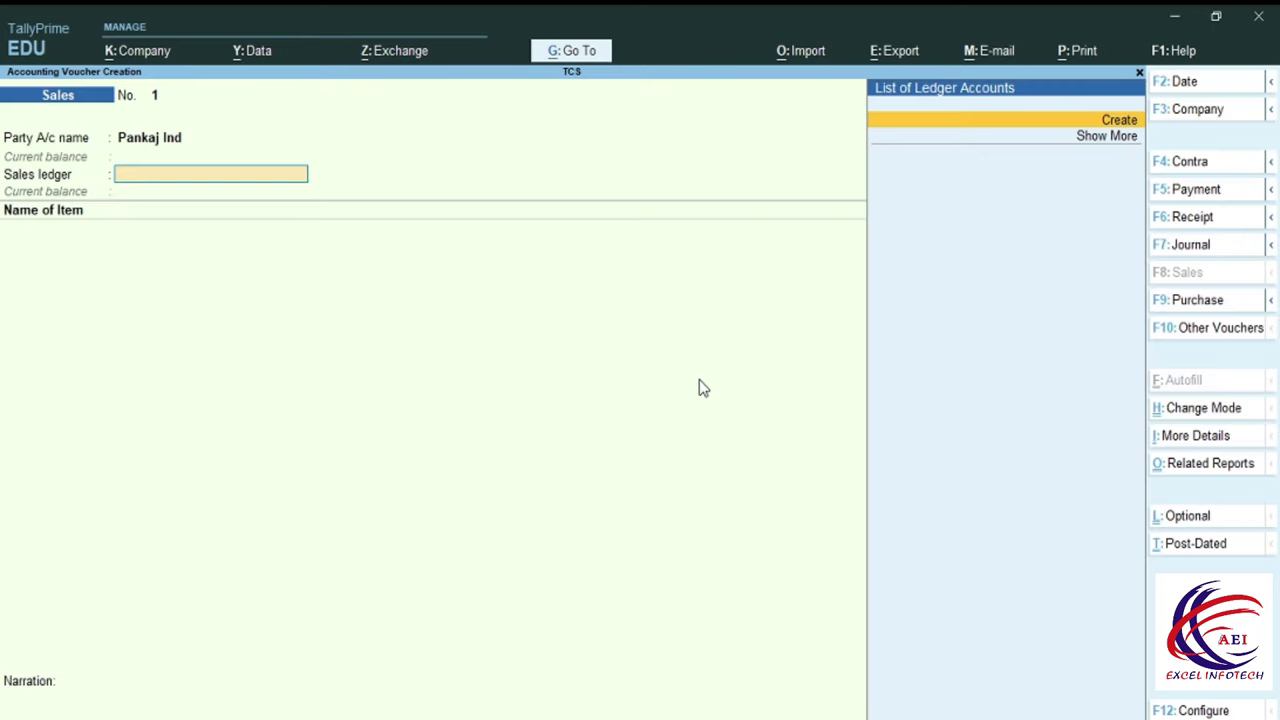
pyautogui.hotkey('alt', 'c')
pyautogui.write('Sale')
pyautogui.press('Return')
pyautogui.press('Return')
pyautogui.write('S')
pyautogui.press('Down')
pyautogui.press('Up')
pyautogui.press('Return')
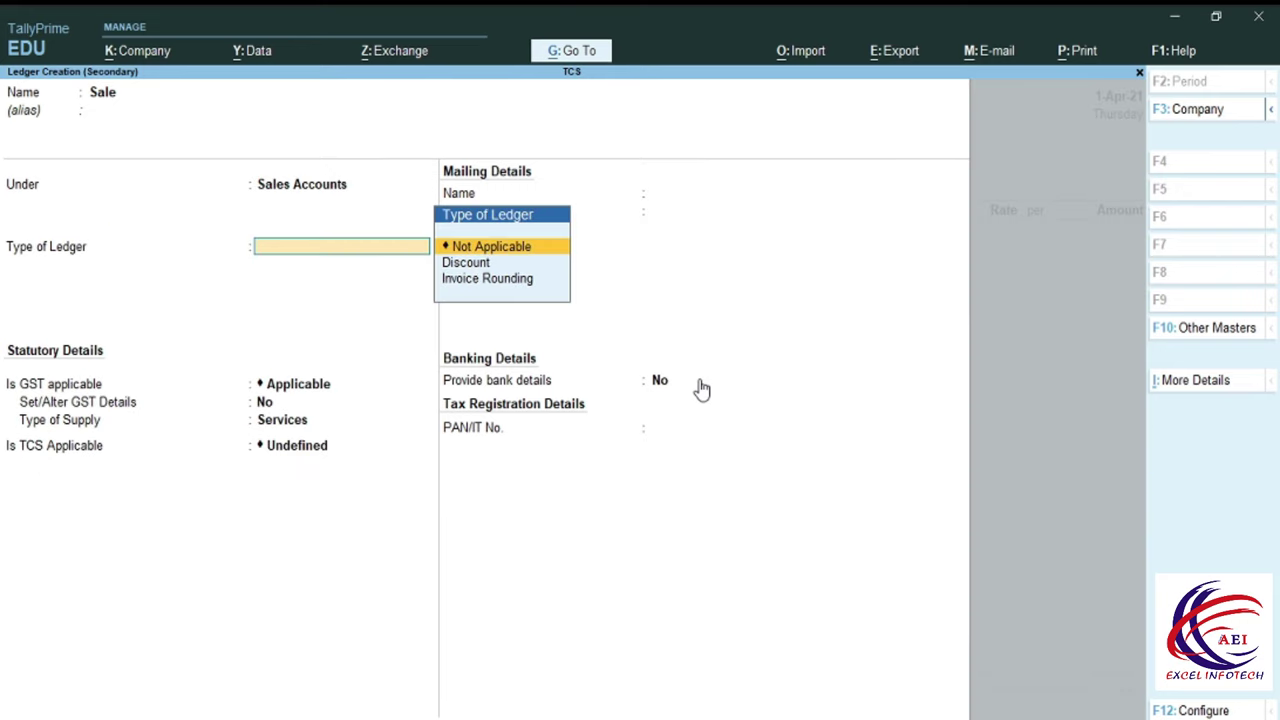
pyautogui.press('Return')
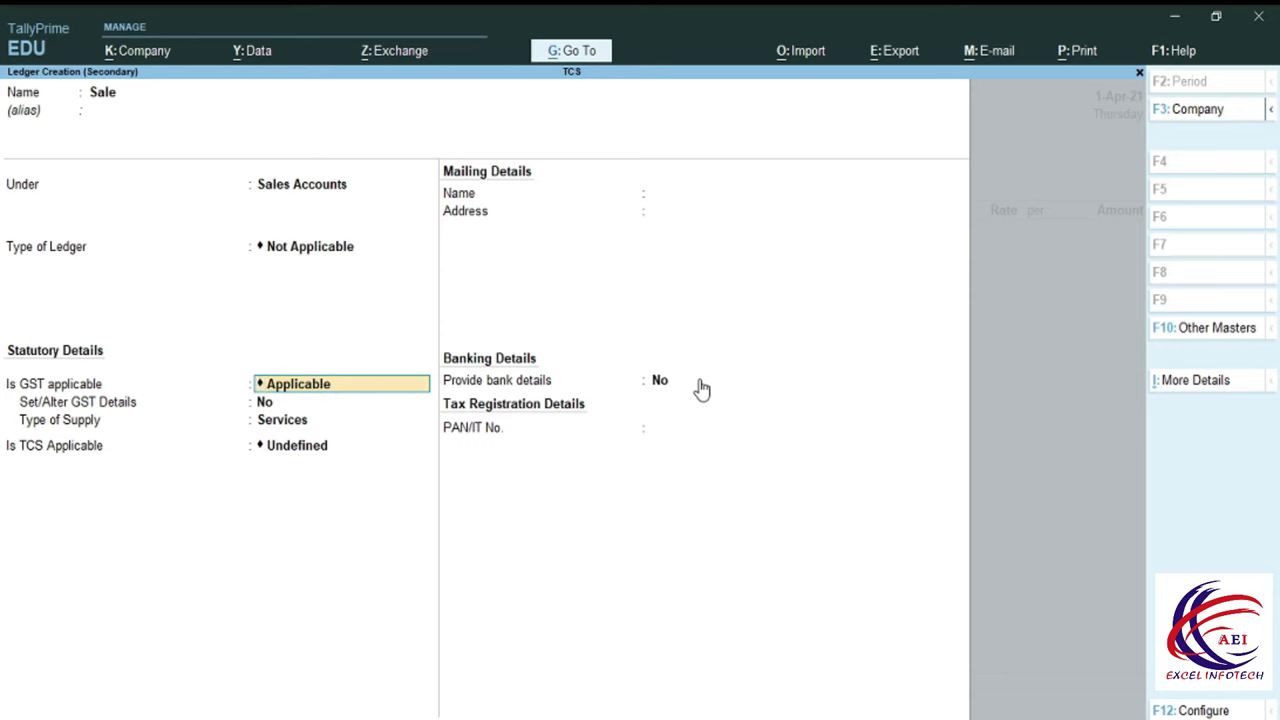
# Set the Sale ledger to GST Goods with TCS applicable and start a new nature of goods.
pyautogui.press('Return')
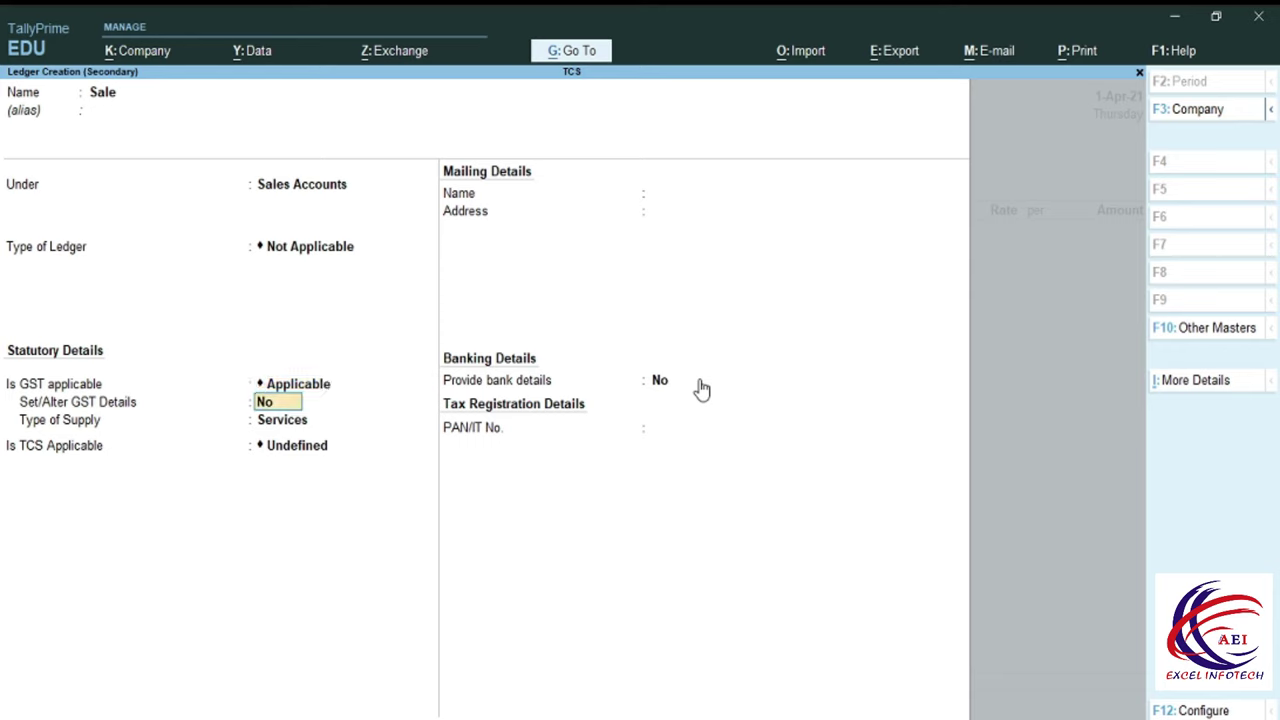
pyautogui.press('Return')
pyautogui.press('Up')
pyautogui.press('Return')
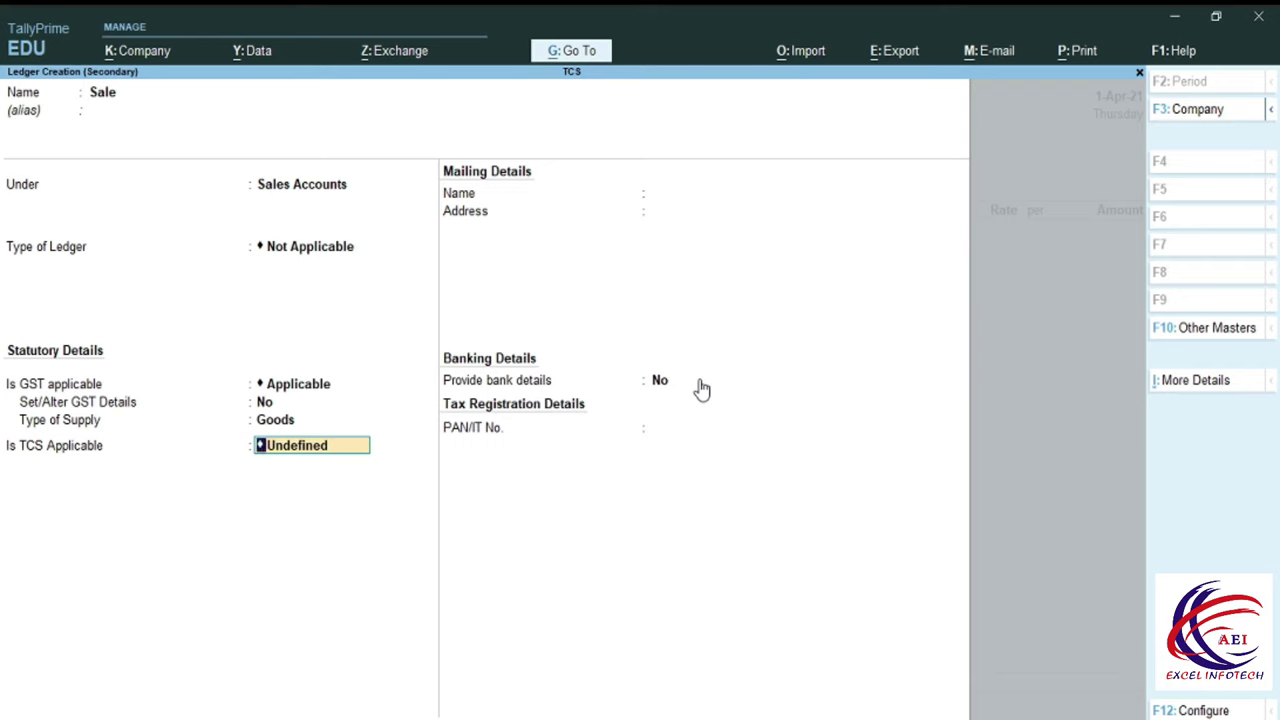
pyautogui.press('BackSpace')
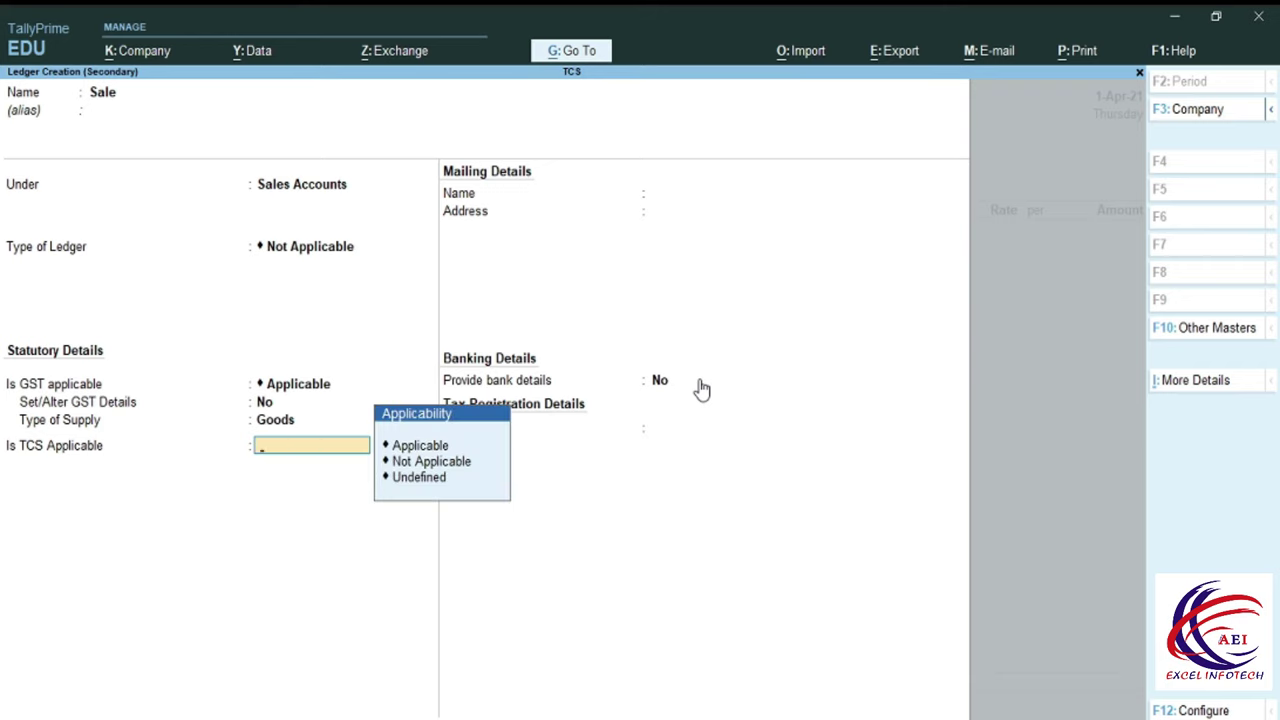
pyautogui.press('Return')
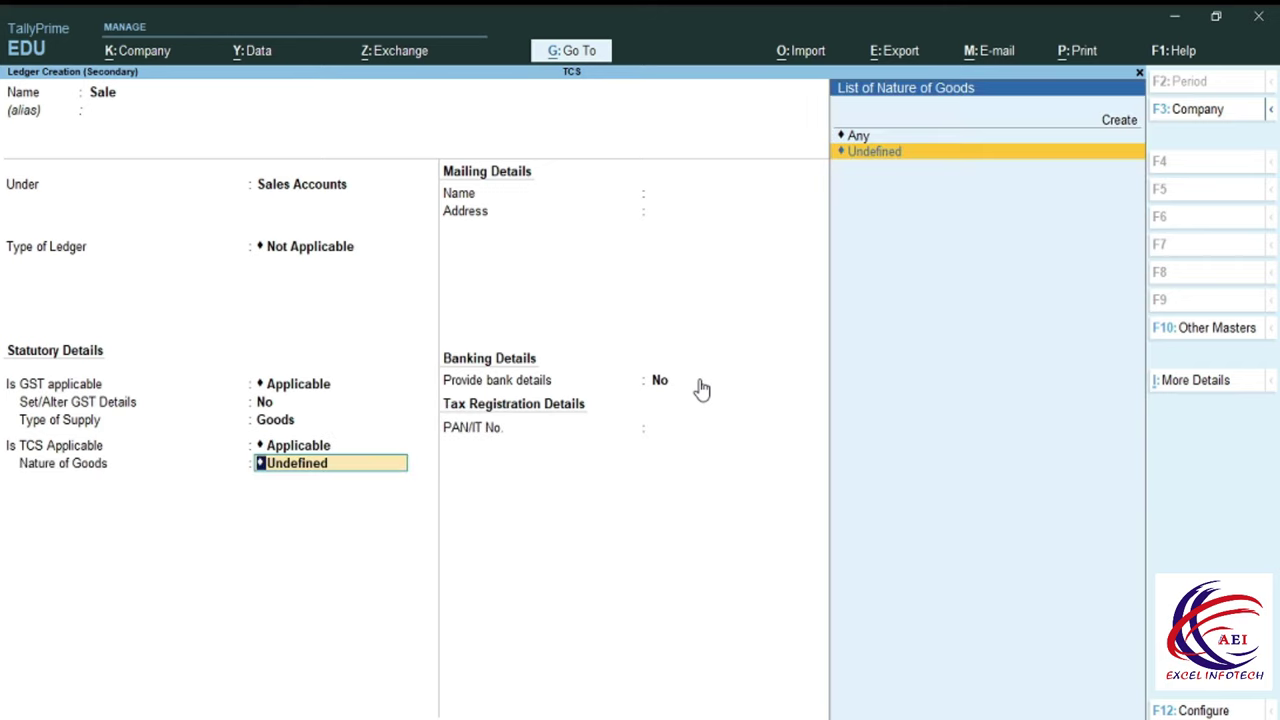
pyautogui.press('Up')
pyautogui.press('Up')
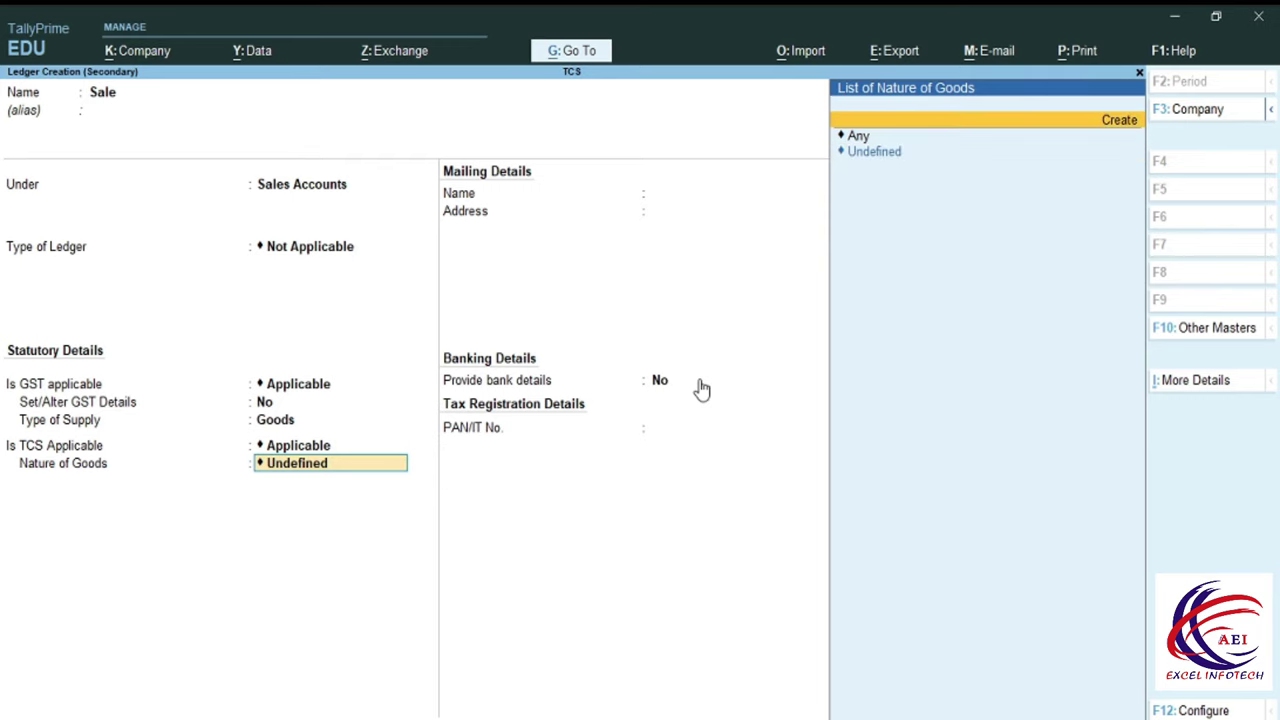
pyautogui.press('Return')
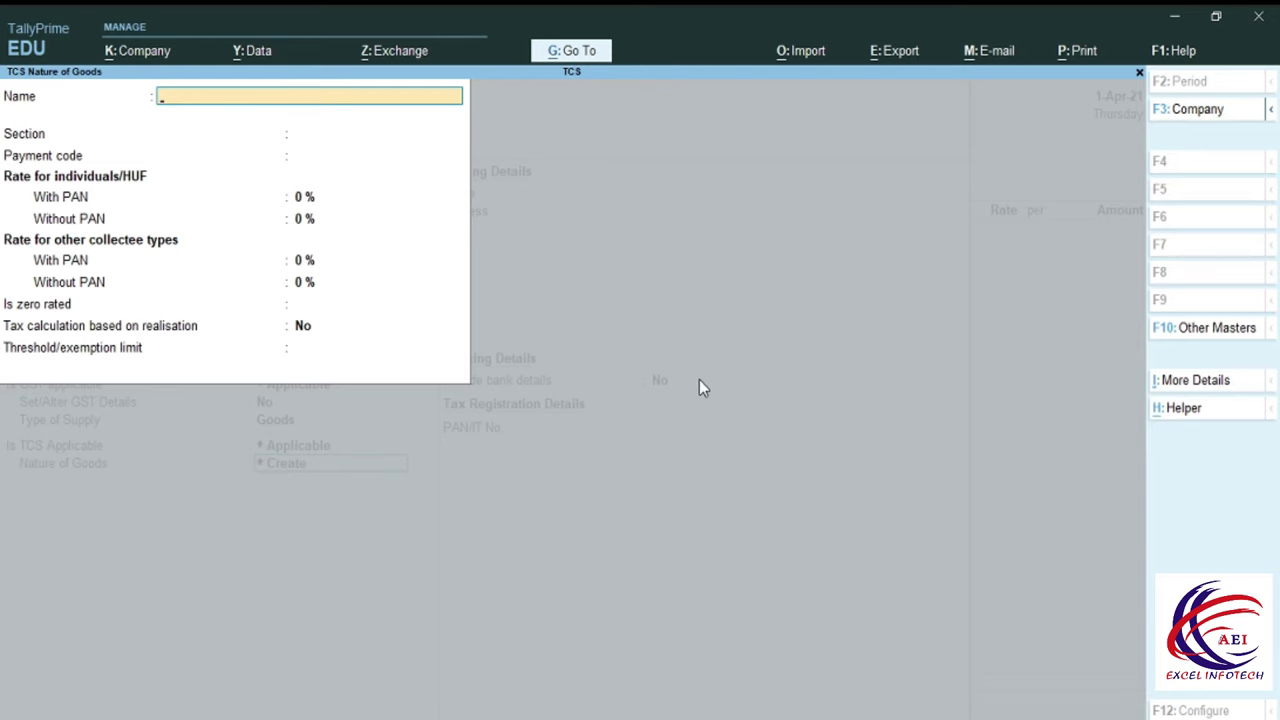
# Name the TCS nature of goods Scrap under section 206C.
pyautogui.write('Scrap')
pyautogui.press('Return')
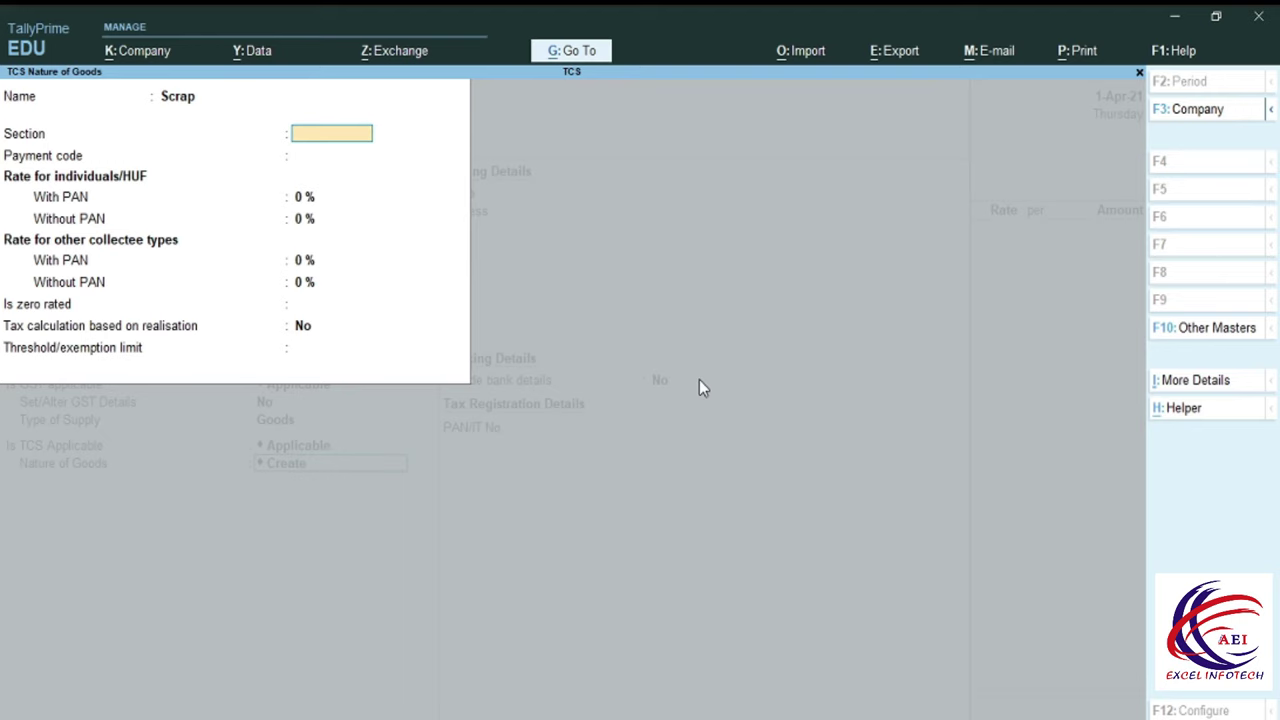
pyautogui.write('206C')
pyautogui.press('Return')
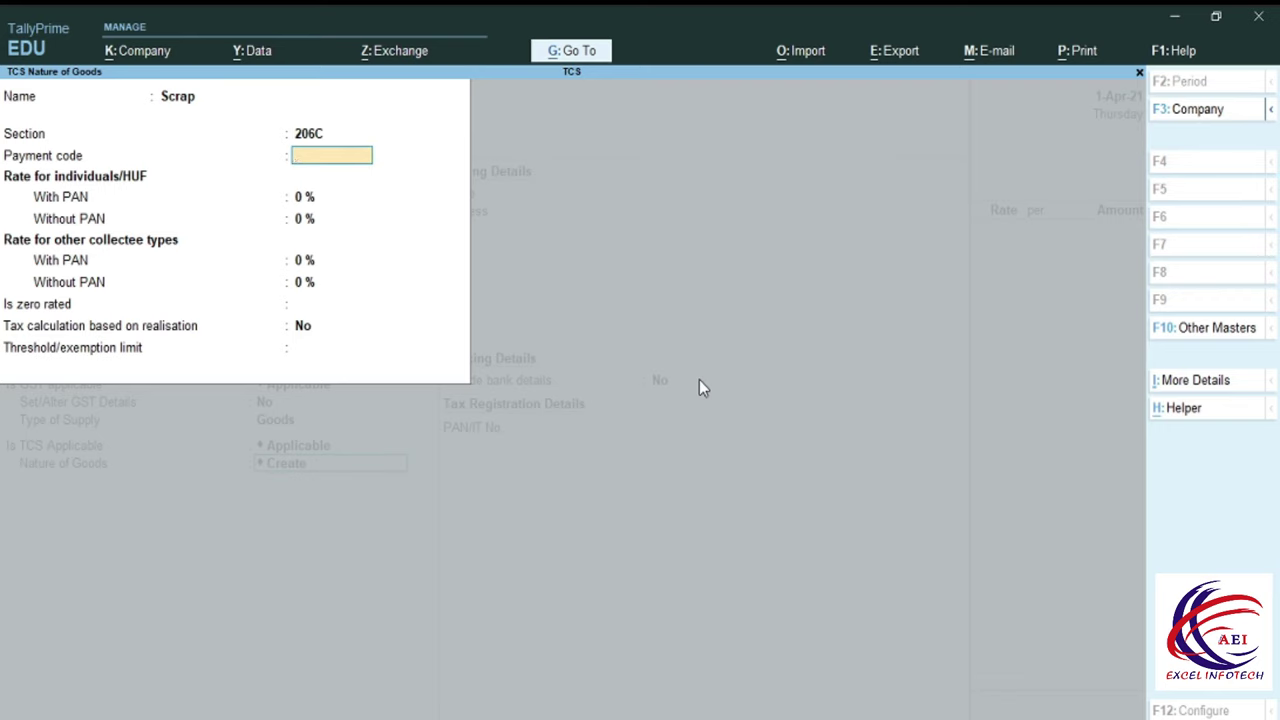
pyautogui.press('Return')
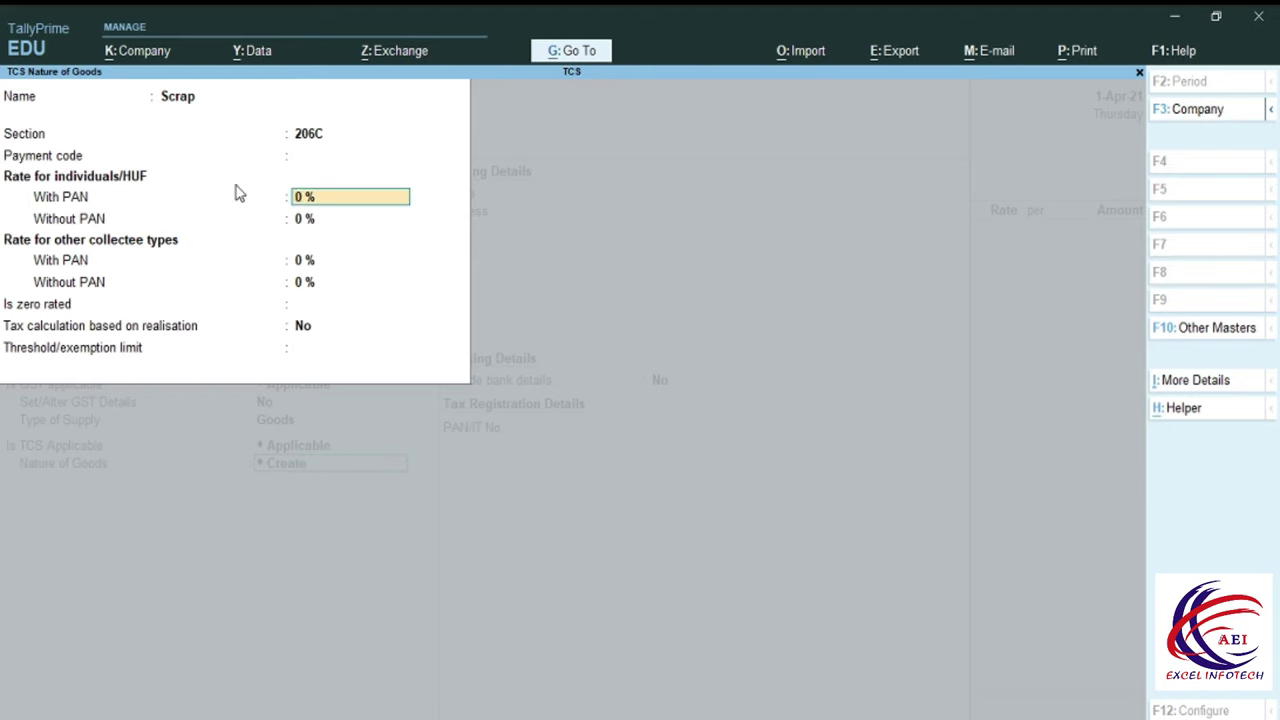
# Set 1% TCS rates with and without PAN, then save the Sale ledger.
pyautogui.write('1')
pyautogui.press('Return')
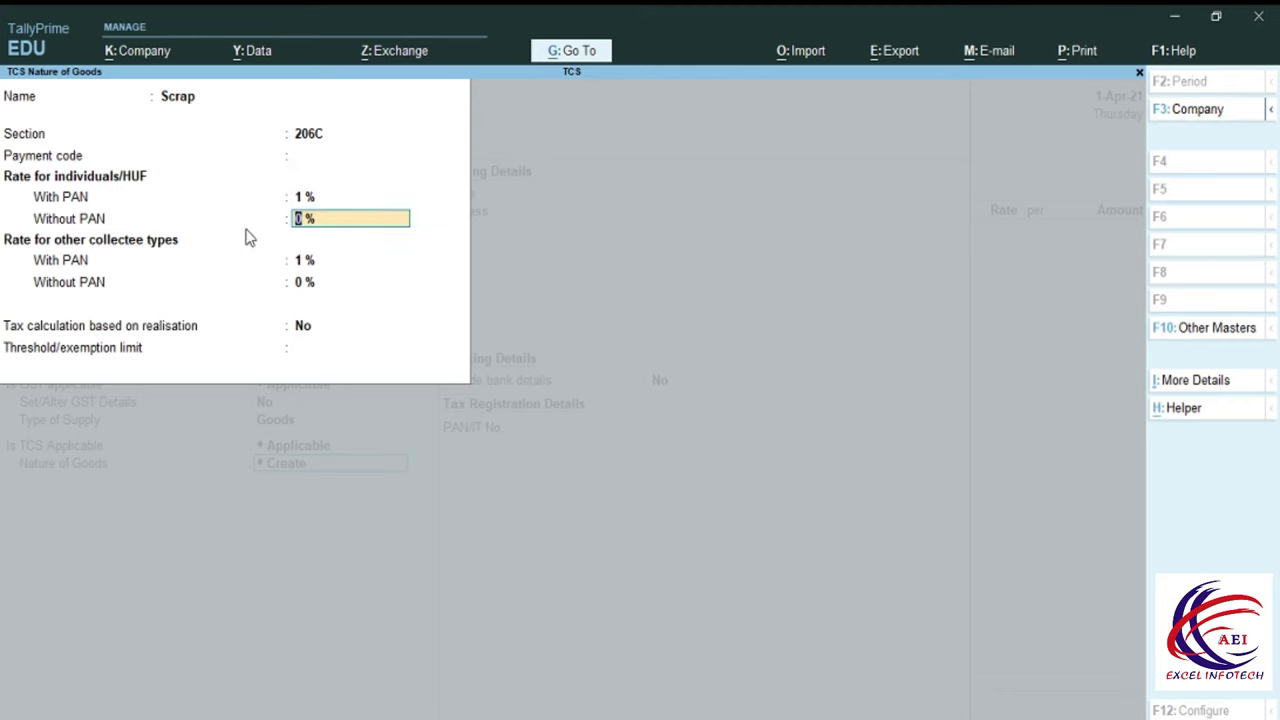
pyautogui.write('1')
pyautogui.press('Return')
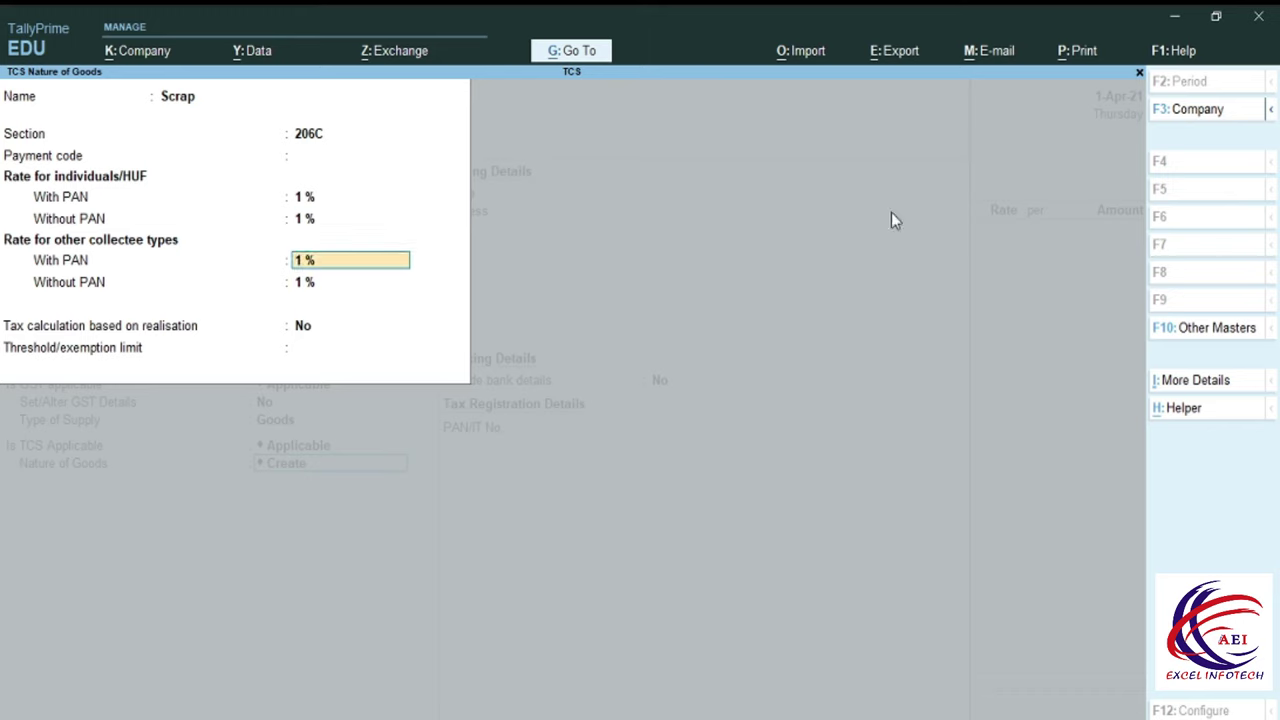
pyautogui.press('Return')
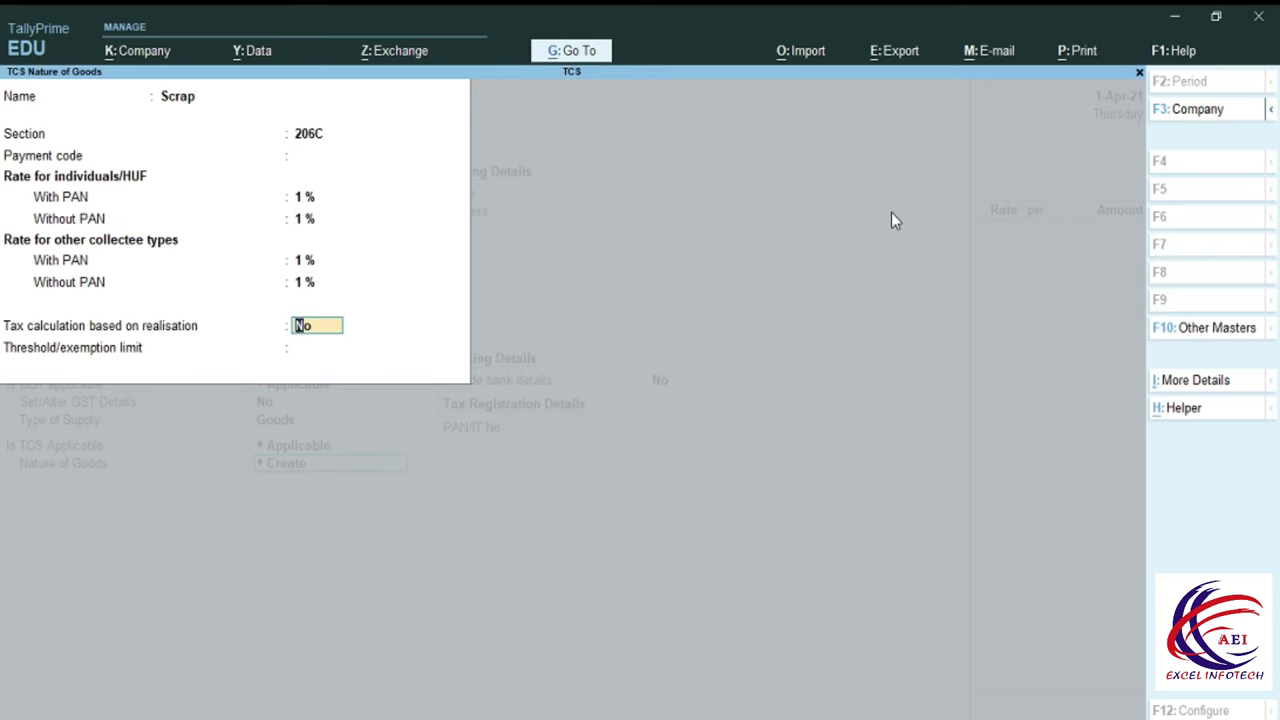
pyautogui.press('Return')
pyautogui.press('Return')
pyautogui.press('Return')
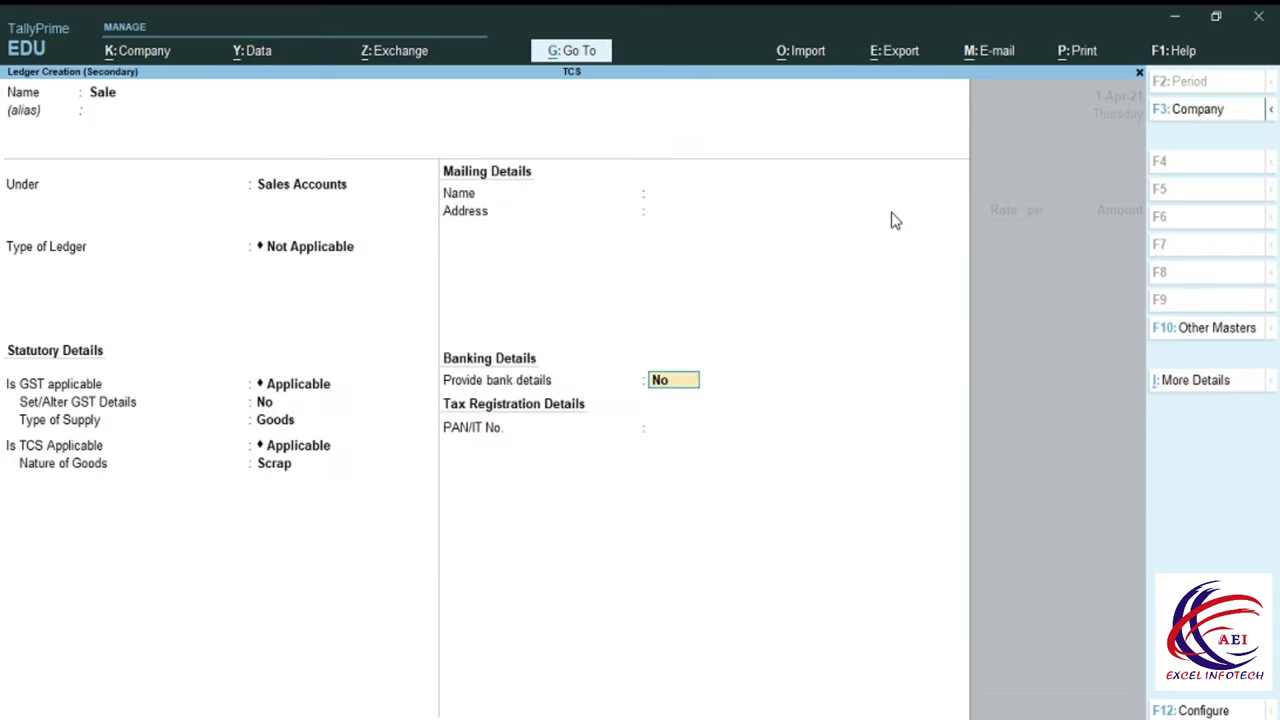
pyautogui.press('Return')
pyautogui.press('Return')
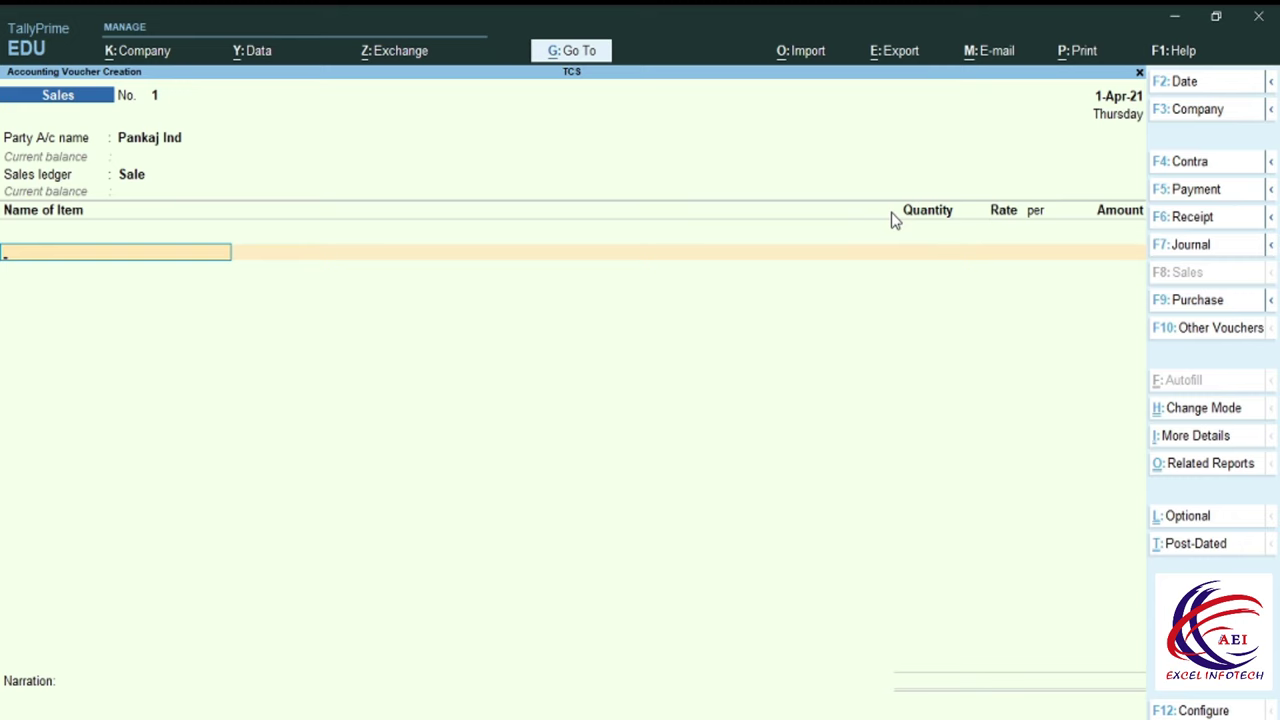
# Create stock item Scrap Product with a new stock group Scrap, enabling its GST details.
pyautogui.hotkey('alt', 'c')
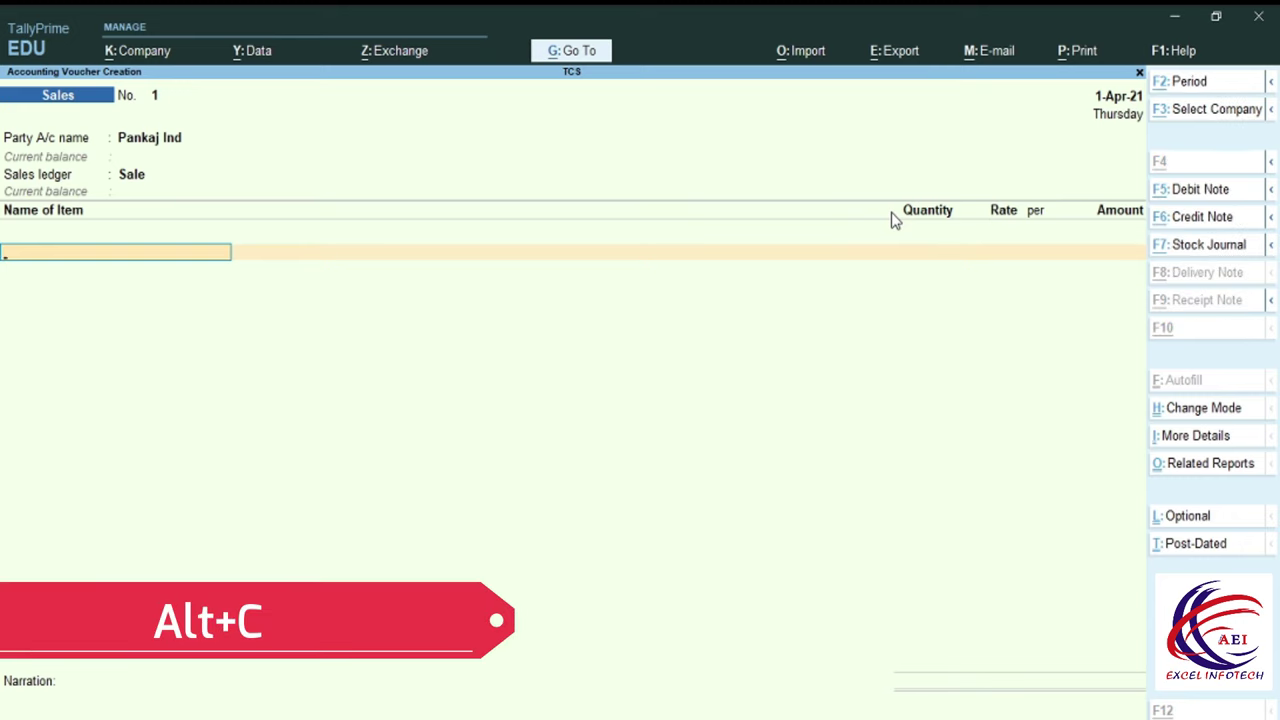
pyautogui.write('Scra')
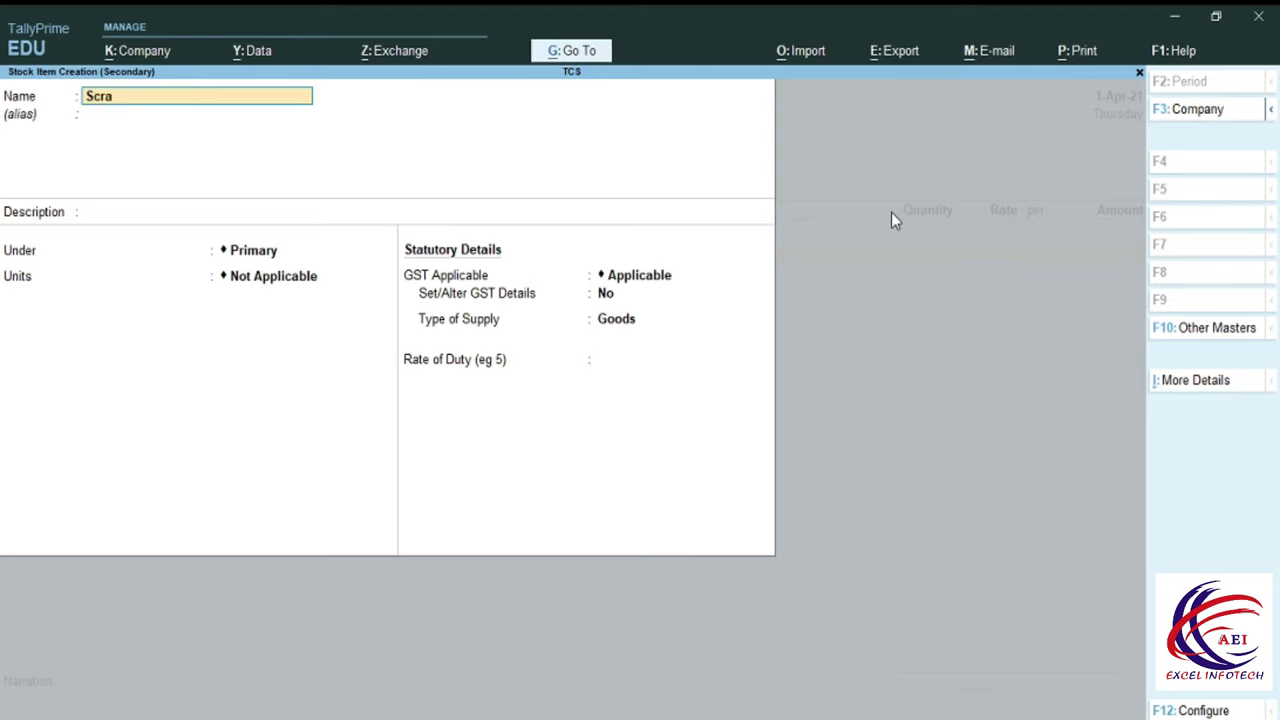
pyautogui.write('p Product')
pyautogui.press('Return')
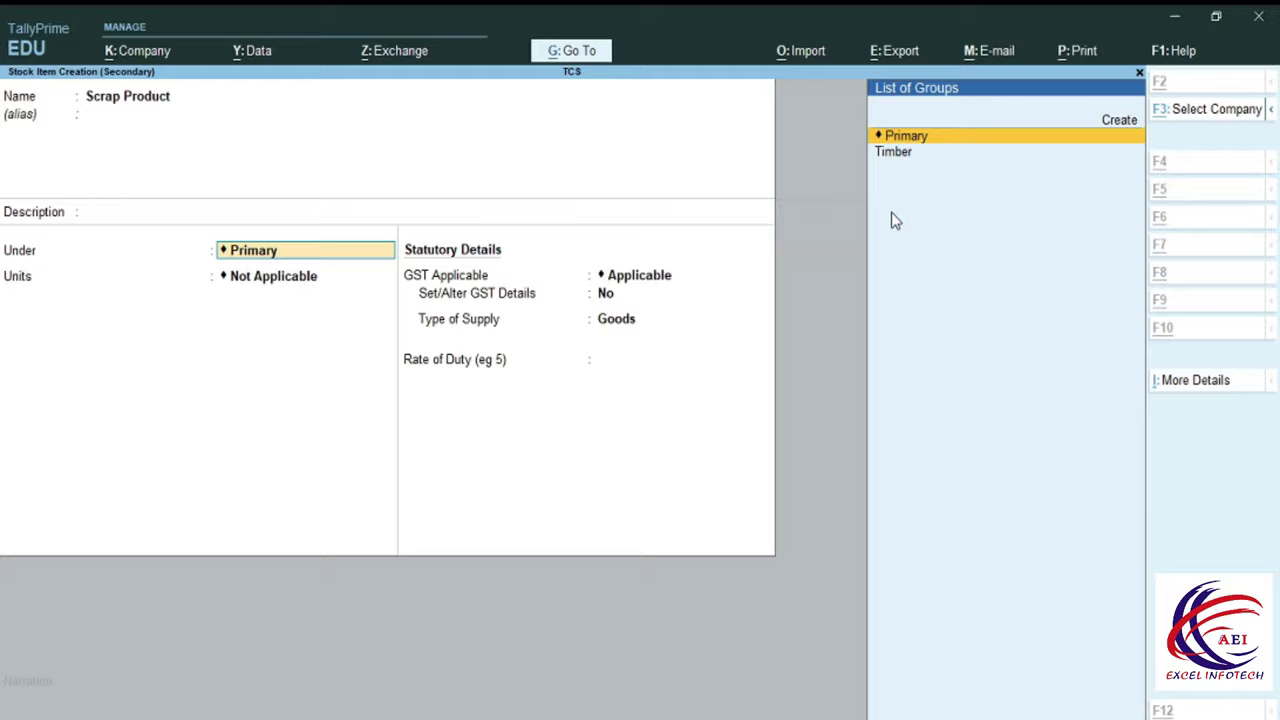
pyautogui.hotkey('alt', 'c')
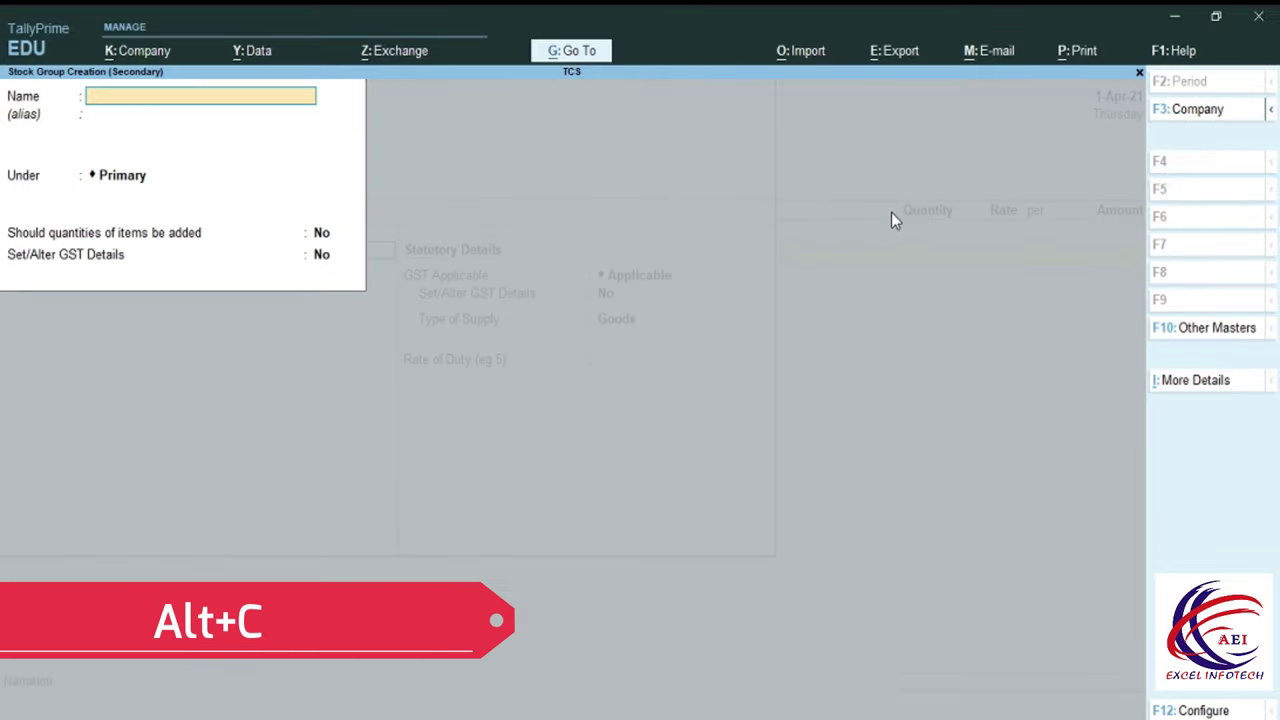
pyautogui.write('S')
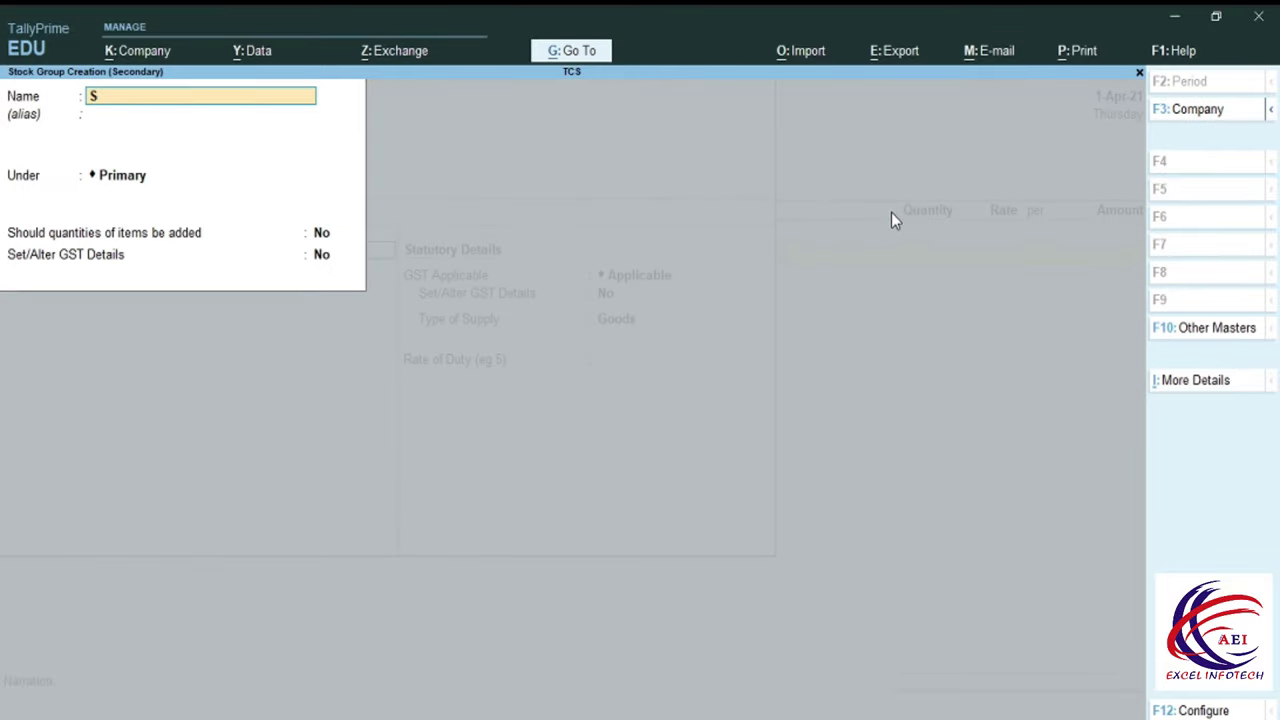
pyautogui.write('crap')
pyautogui.press('Return')
pyautogui.press('Return')
pyautogui.press('Return')
pyautogui.press('Return')
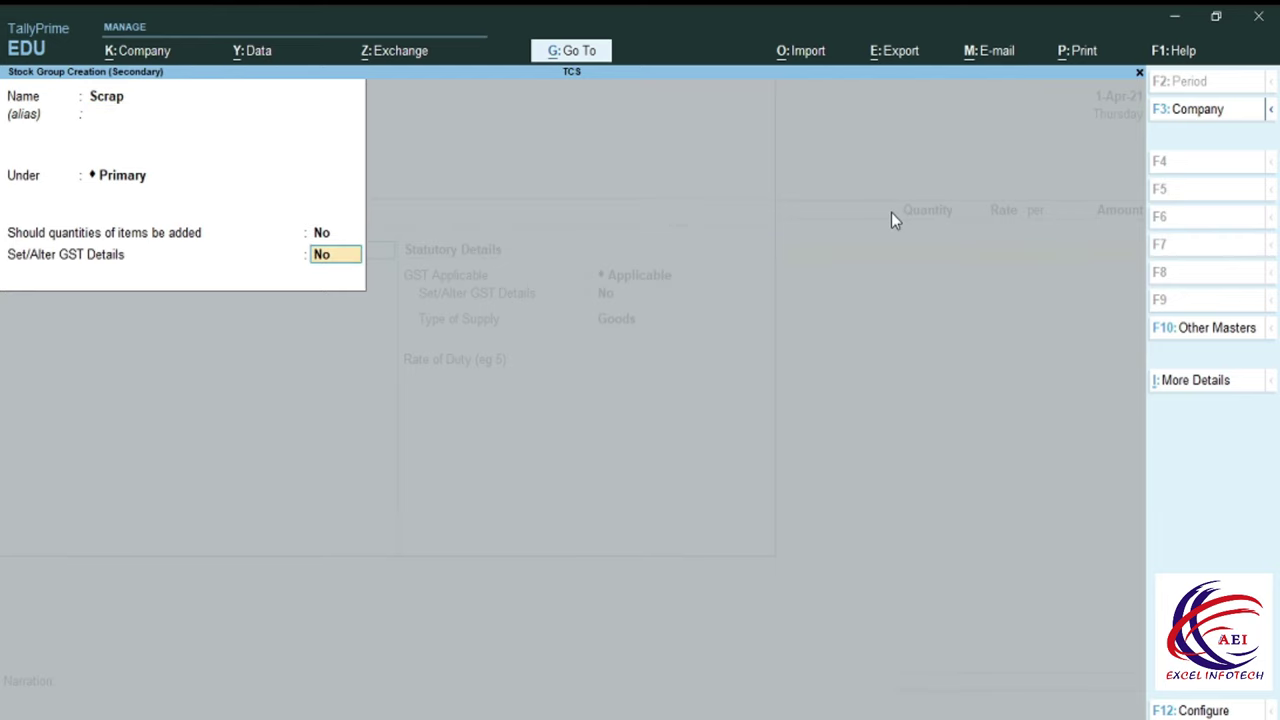
pyautogui.press('y')
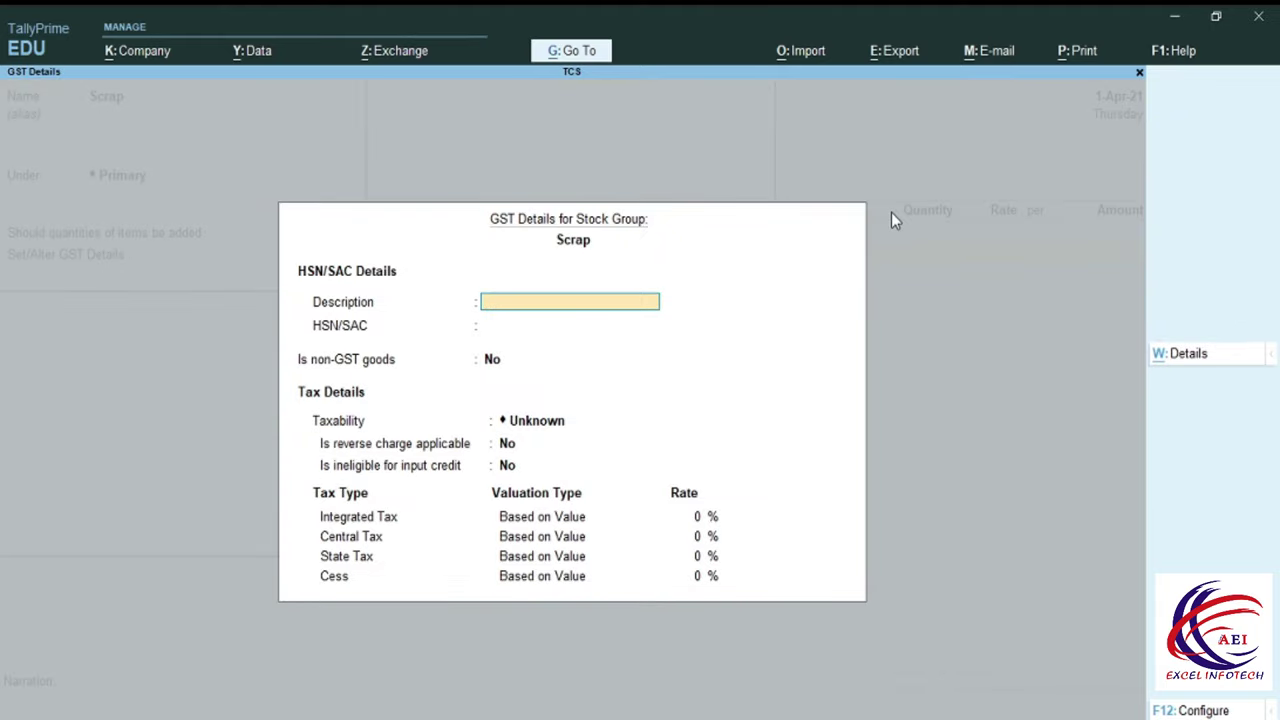
# Give the Scrap group description Scrap, HSN 12364, Taxable, and 18% IGST.
pyautogui.write('crap')
pyautogui.press('Return')
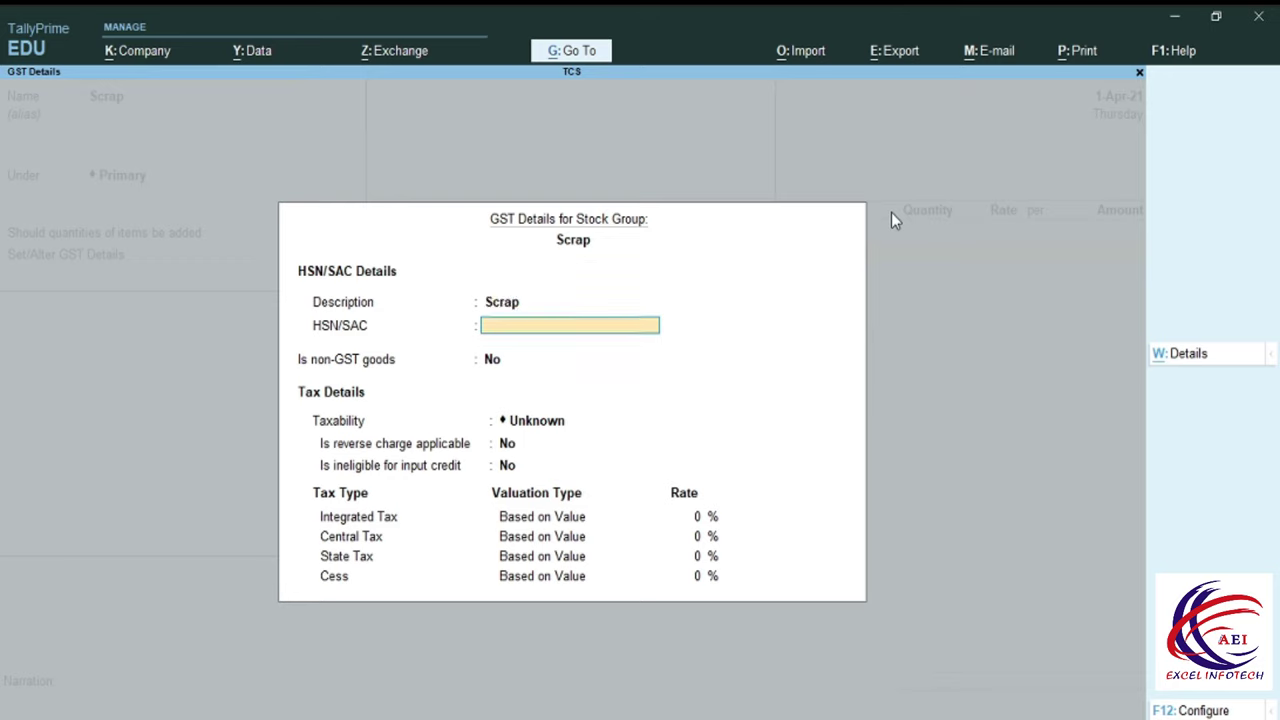
pyautogui.write('12364')
pyautogui.press('Return')
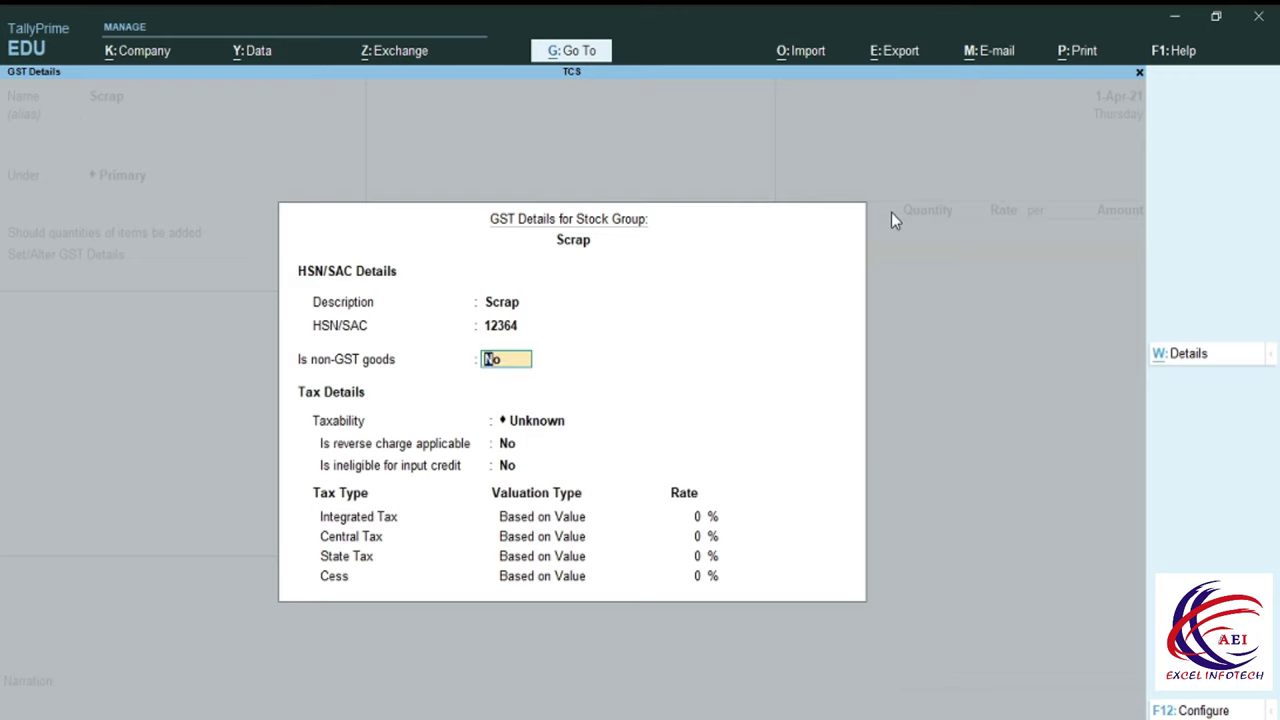
pyautogui.press('Return')
pyautogui.press('Down')
pyautogui.press('Down')
pyautogui.press('Down')
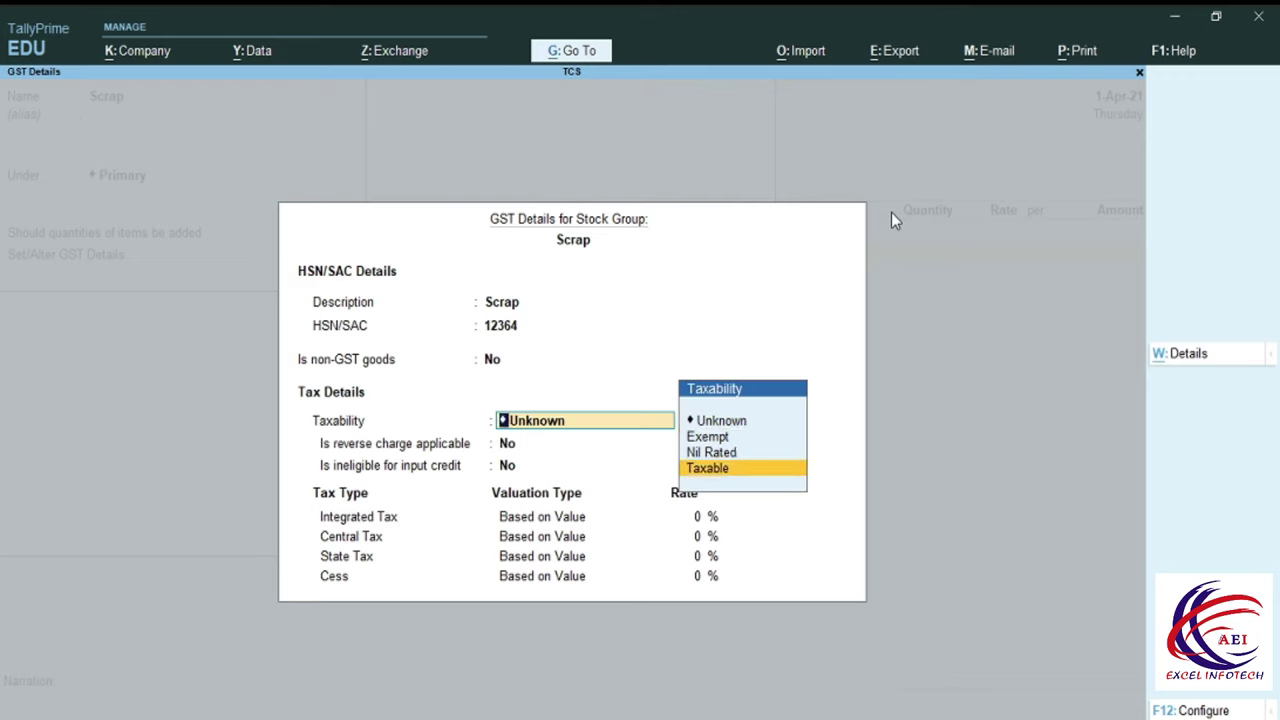
pyautogui.press('Return')
pyautogui.press('Return')
pyautogui.press('Return')
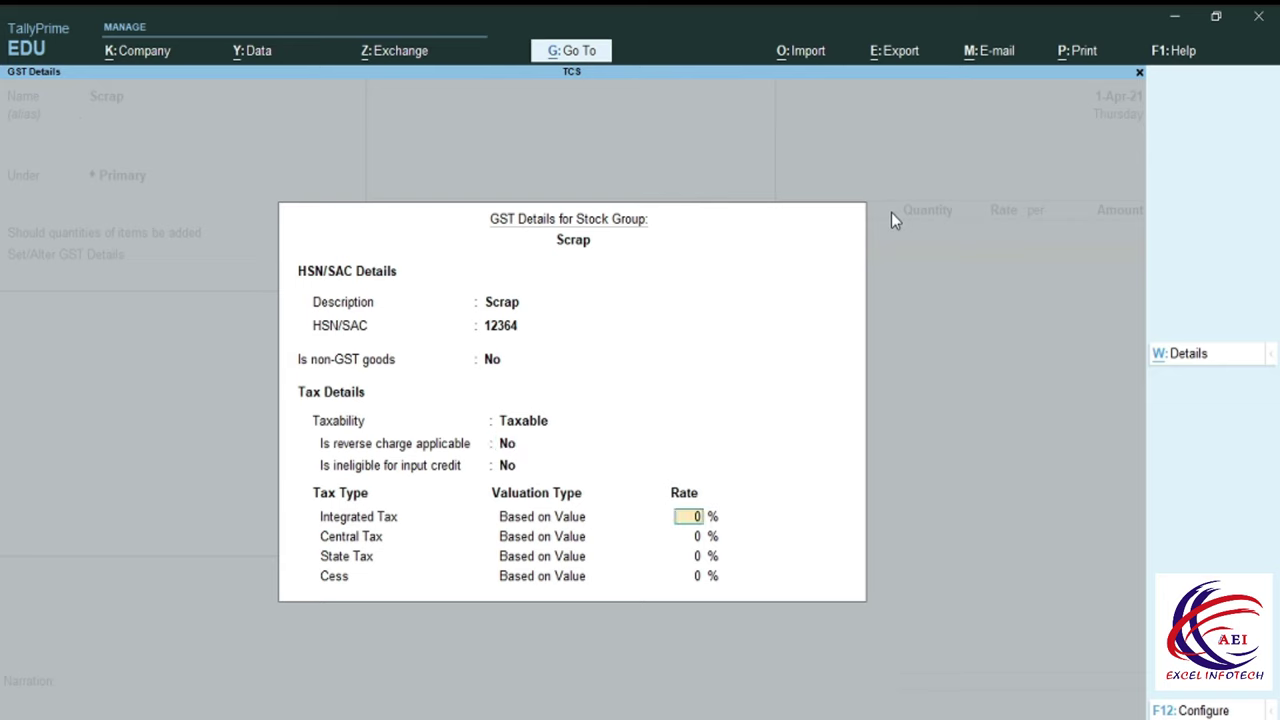
pyautogui.write('18')
pyautogui.press('Return')
pyautogui.press('Return')
pyautogui.press('Return')
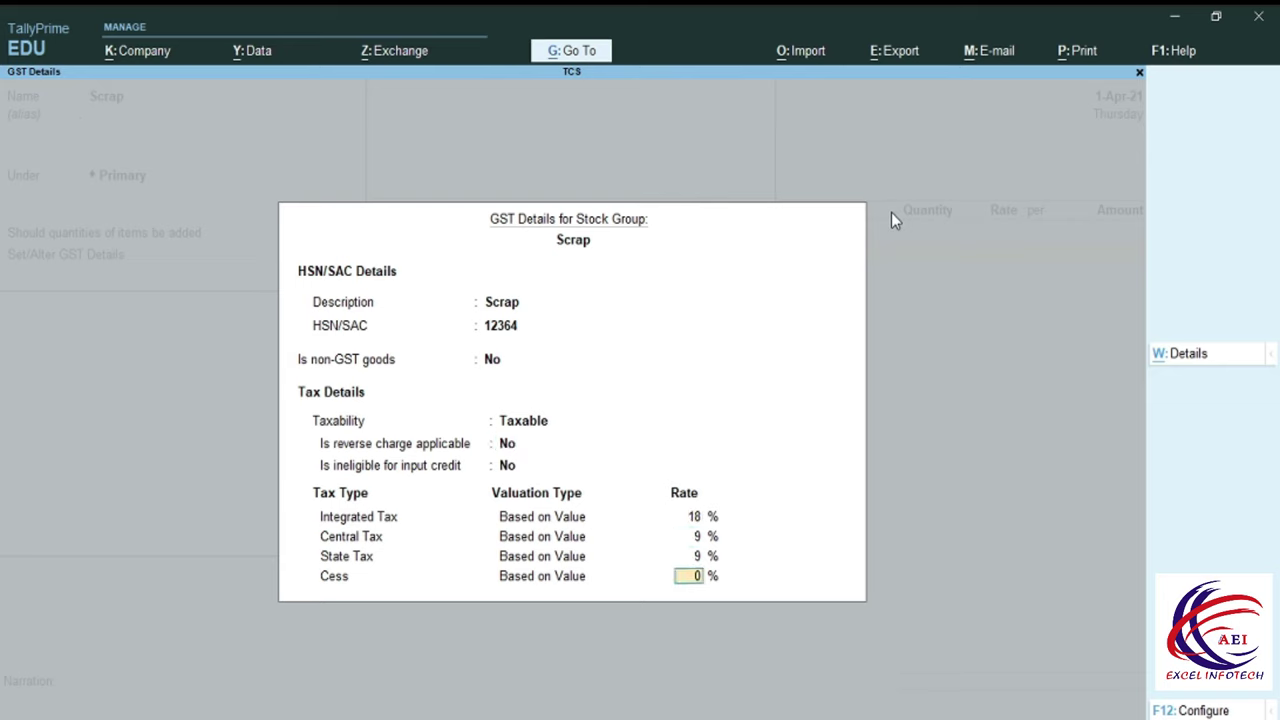
pyautogui.press('Return')
pyautogui.press('Return')
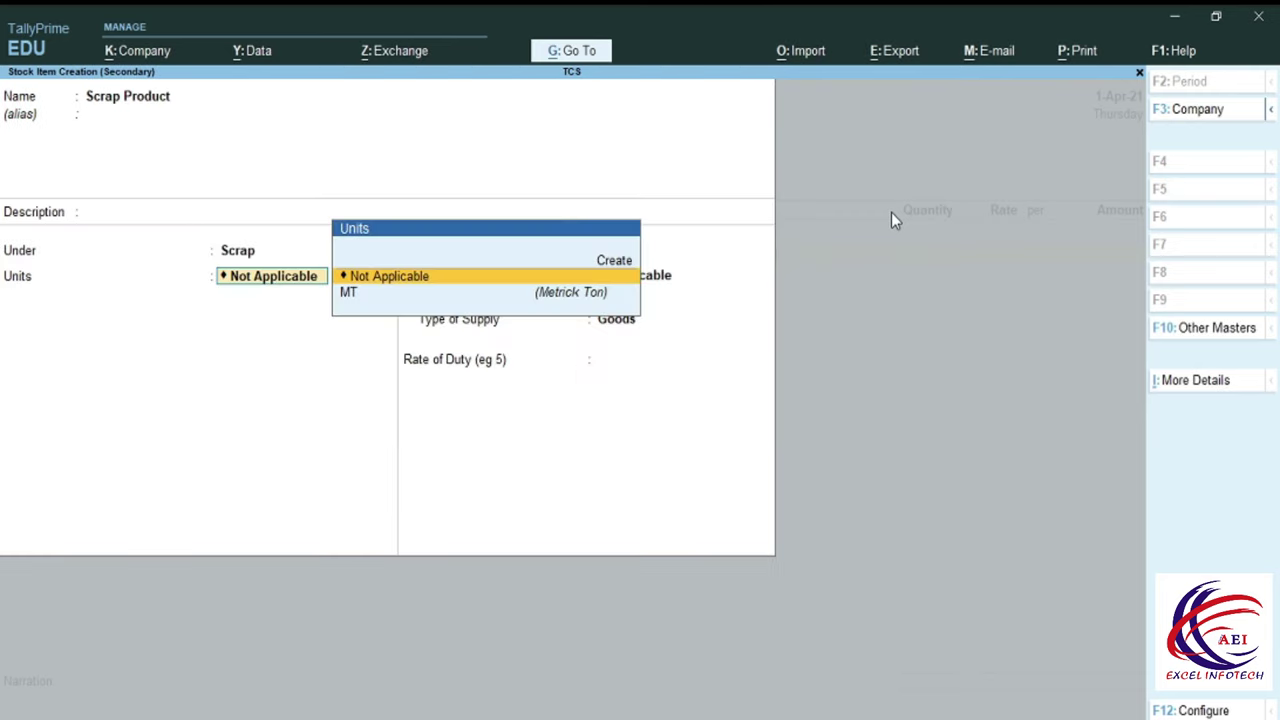
# Set Scrap Product's unit to MT with GST applicable and save it.
pyautogui.press('Down')
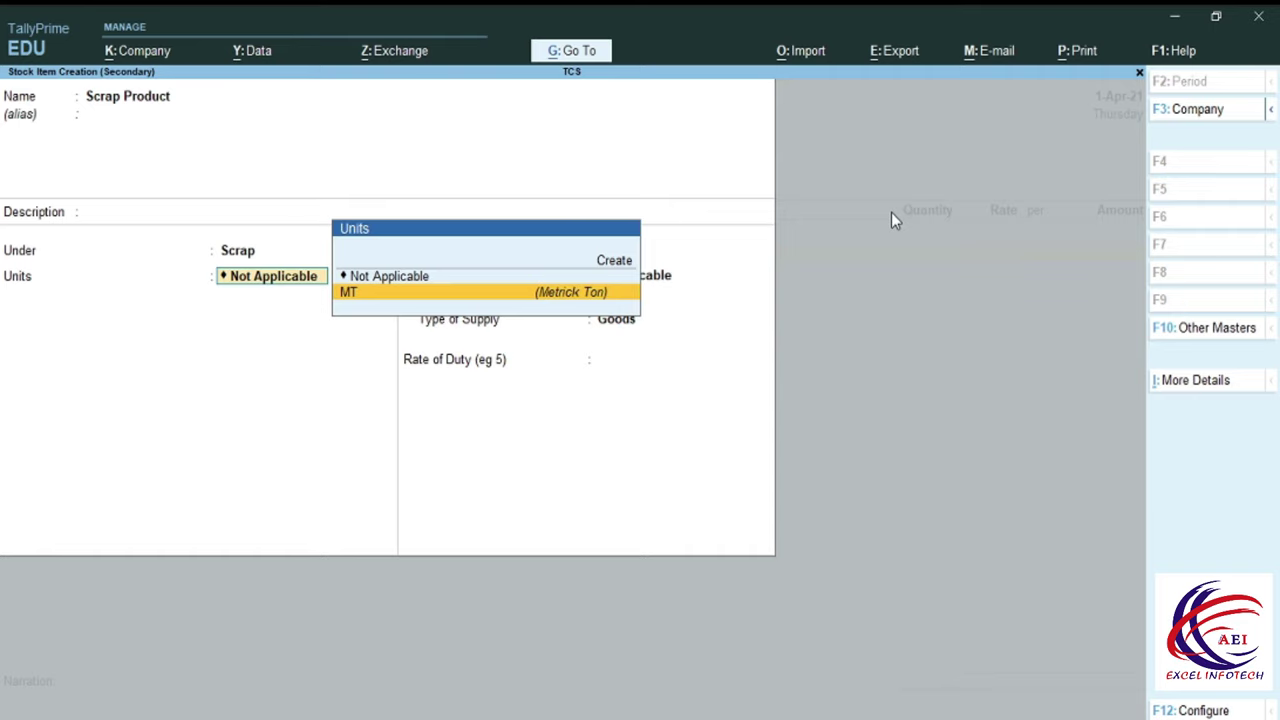
pyautogui.press('Return')
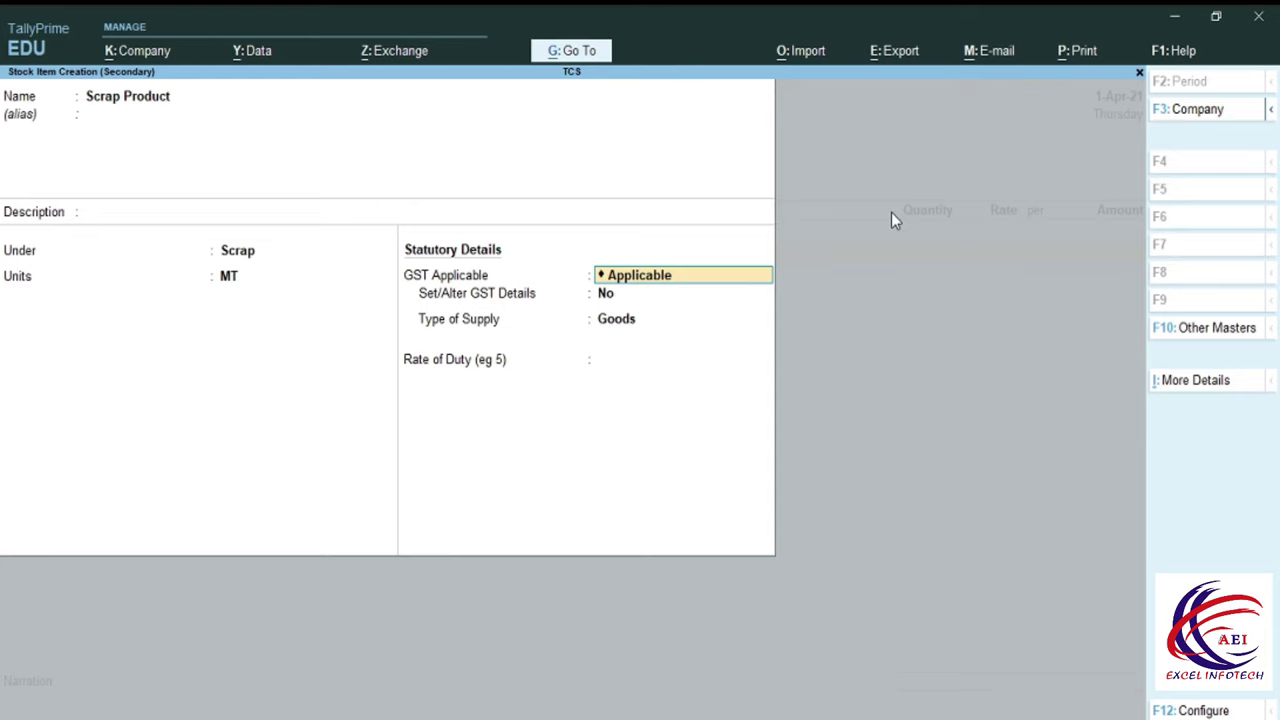
pyautogui.press('Return')
pyautogui.press('Return')
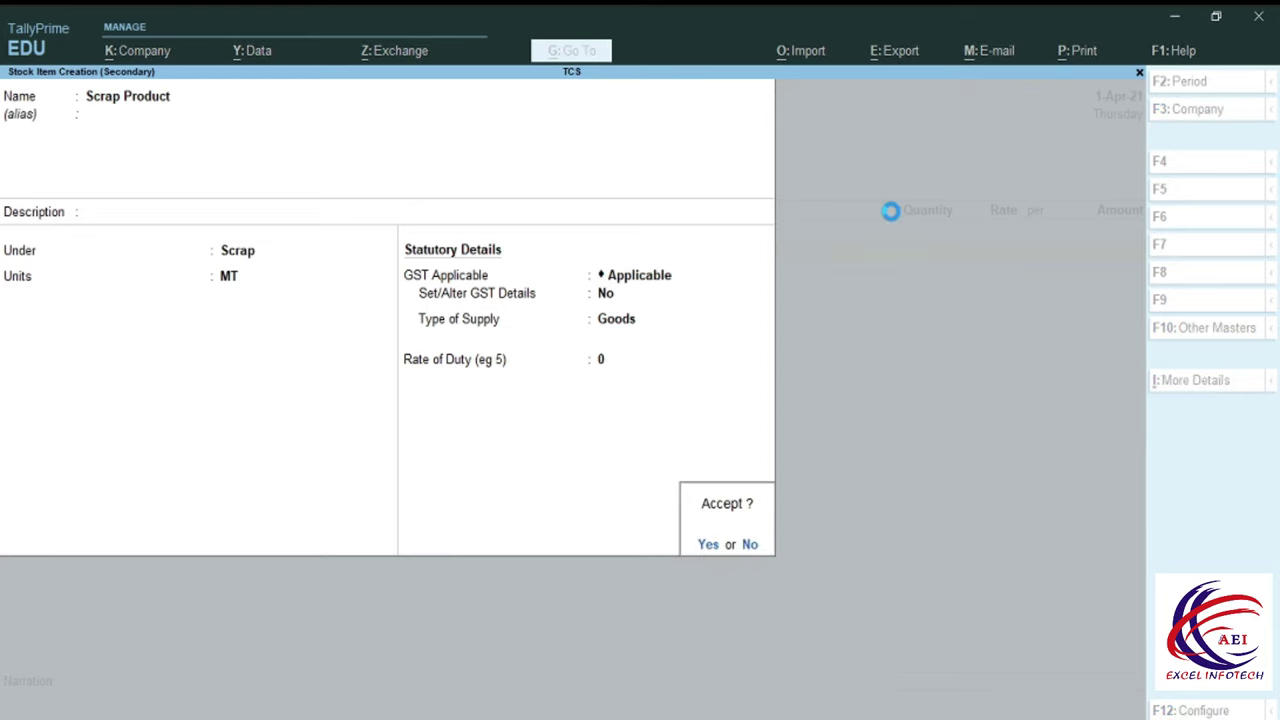
pyautogui.press('Return')
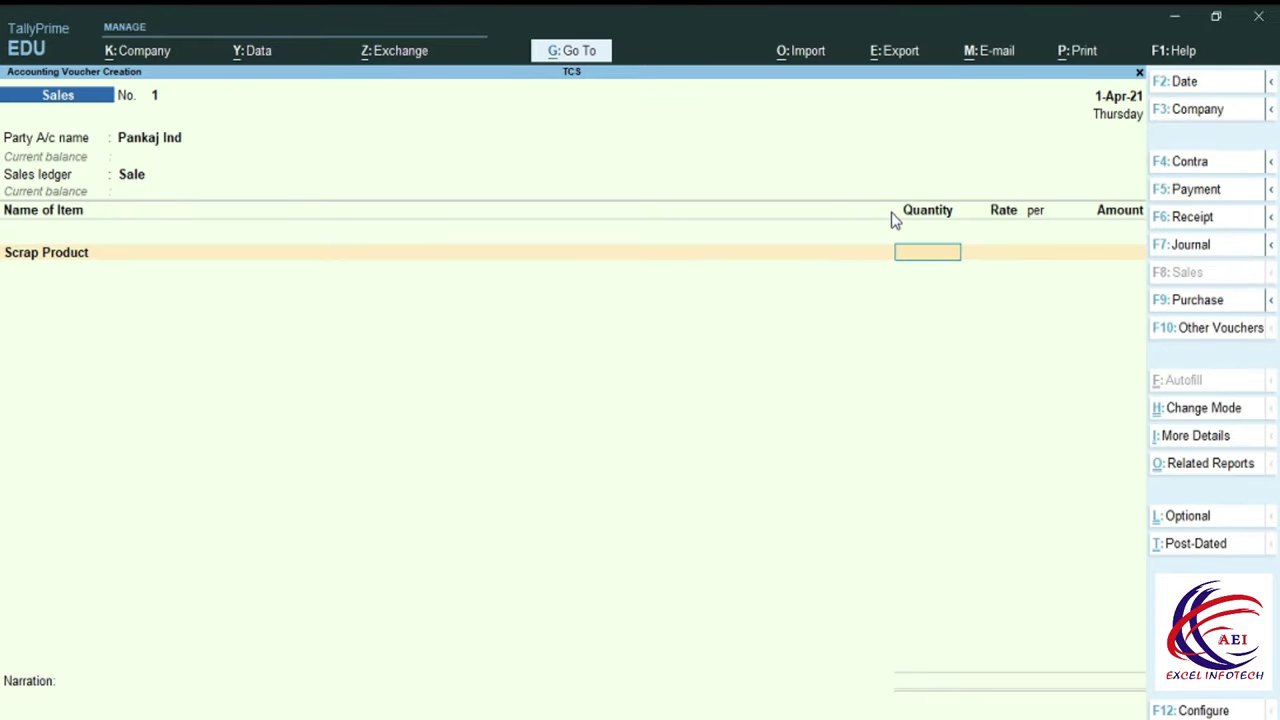
# Enter a quantity of 100 MT for Scrap Product, dismissing the negative stock warning.
pyautogui.write('100')
pyautogui.press('Return')
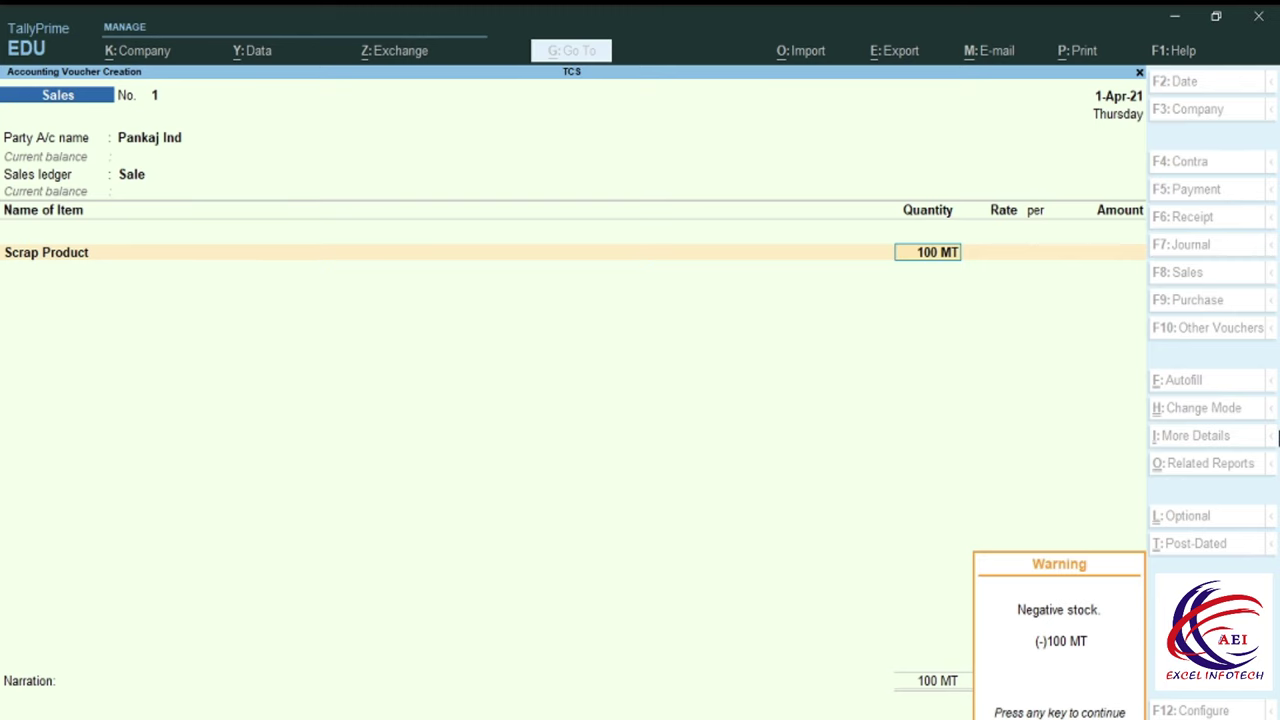
pyautogui.press('Return')
# Alter Scrap Product to add an opening stock of 100 MT at 400.21.
pyautogui.press('BackSpace')
pyautogui.press('BackSpace')
pyautogui.hotkey('ctrl', 'Return')
pyautogui.press('Return')
pyautogui.press('Return')
pyautogui.press('Return')
pyautogui.press('Return')
pyautogui.press('Return')
pyautogui.press('Return')
pyautogui.press('Return')
pyautogui.press('Return')
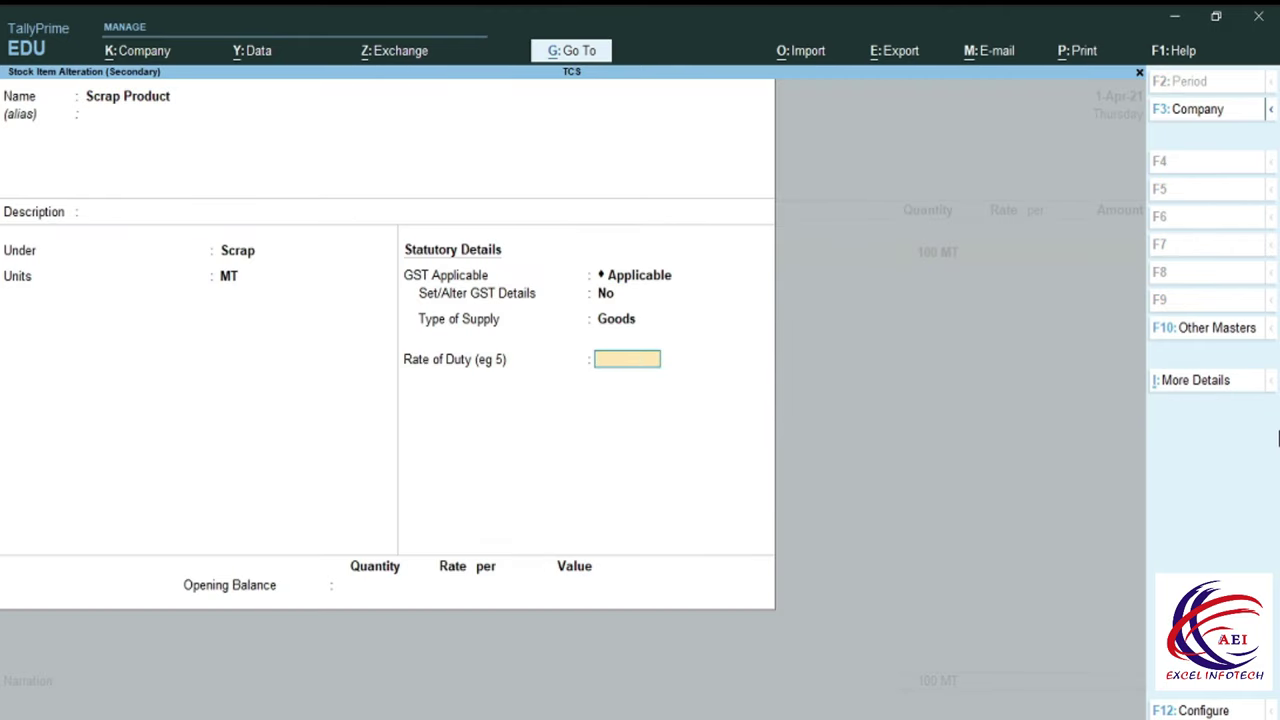
pyautogui.press('Return')
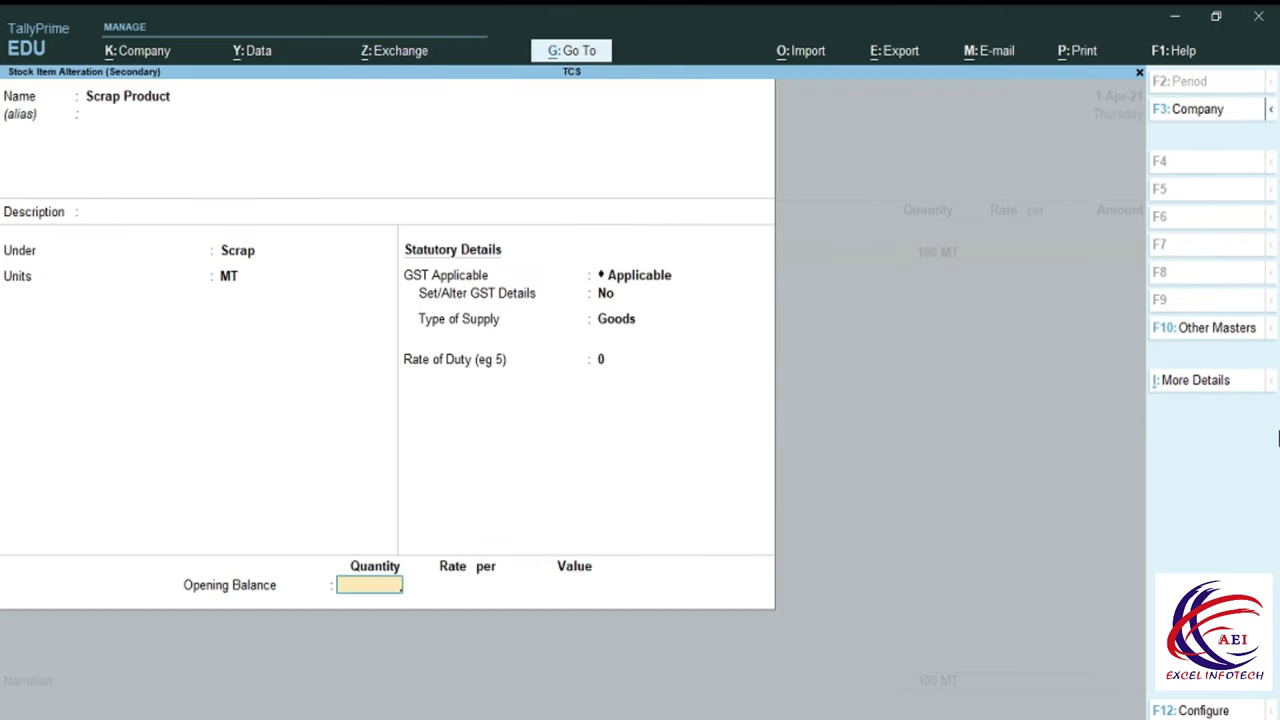
pyautogui.write('100')
pyautogui.press('Return')
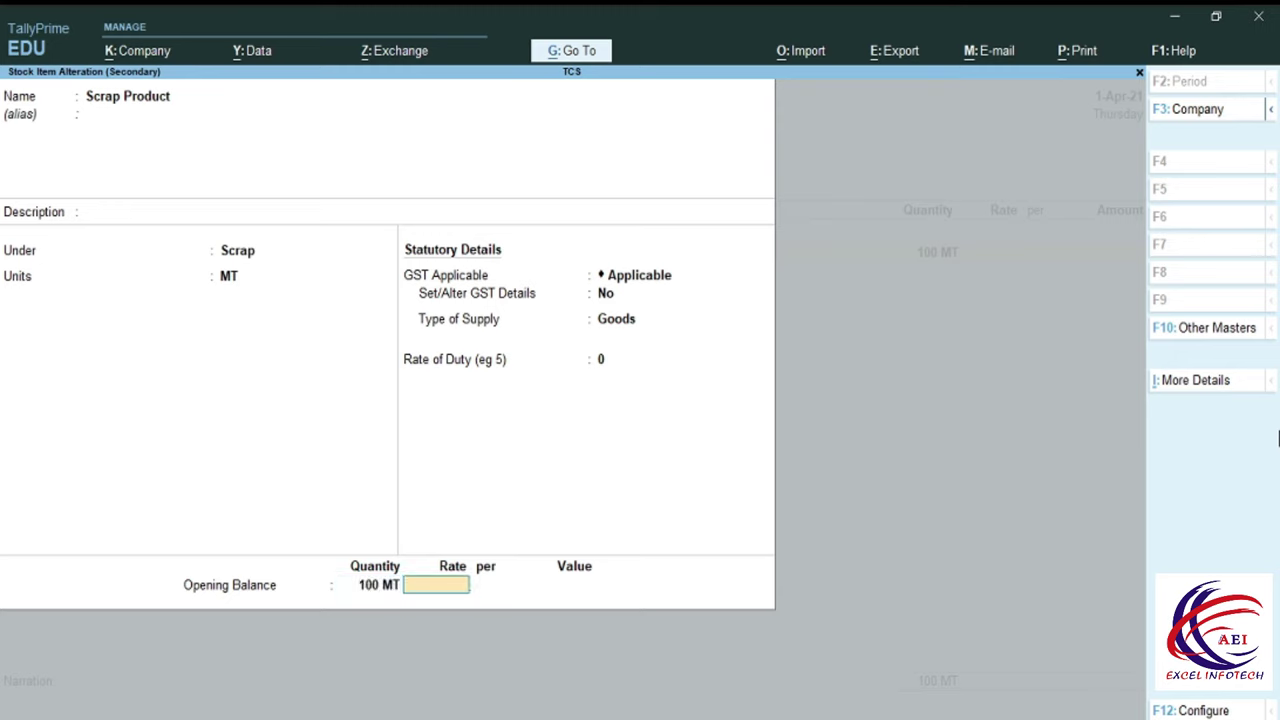
pyautogui.write('400.21')
pyautogui.press('Return')
pyautogui.press('Return')
pyautogui.press('Return')
pyautogui.press('Return')
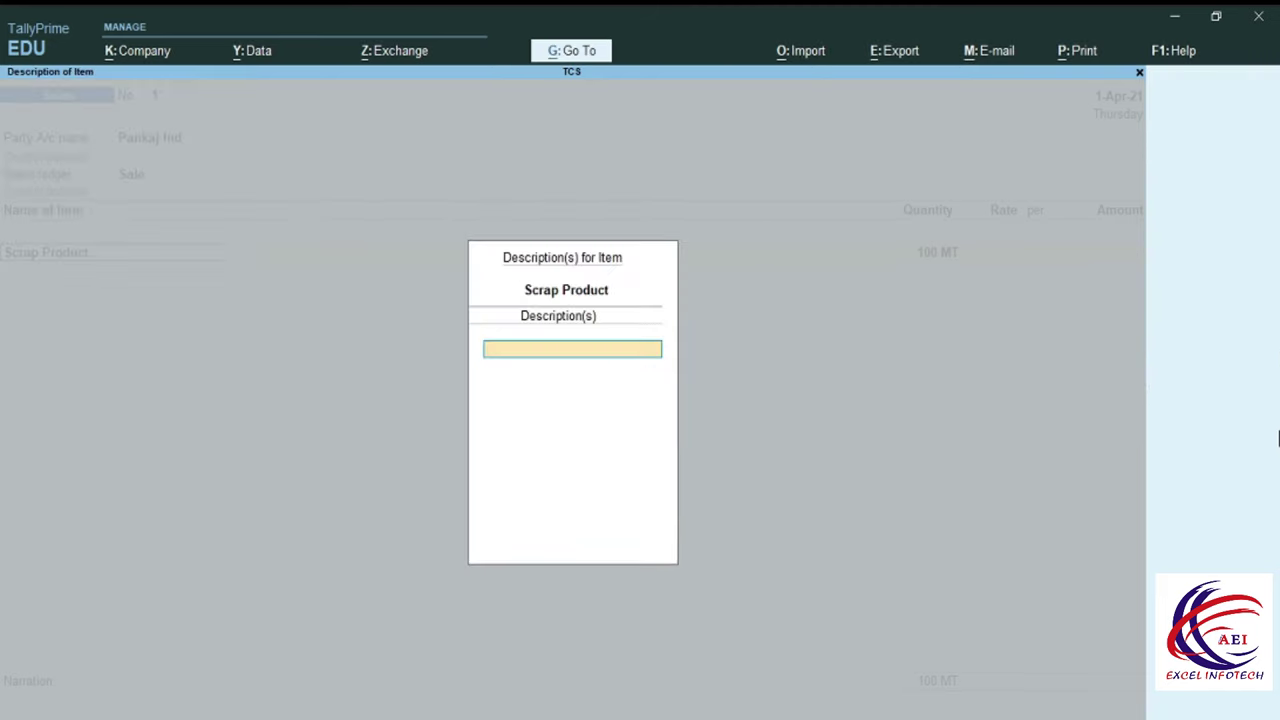
pyautogui.press('Return')
# Bill the line at 500.21 per MT for 50,021.00.
pyautogui.press('Return')
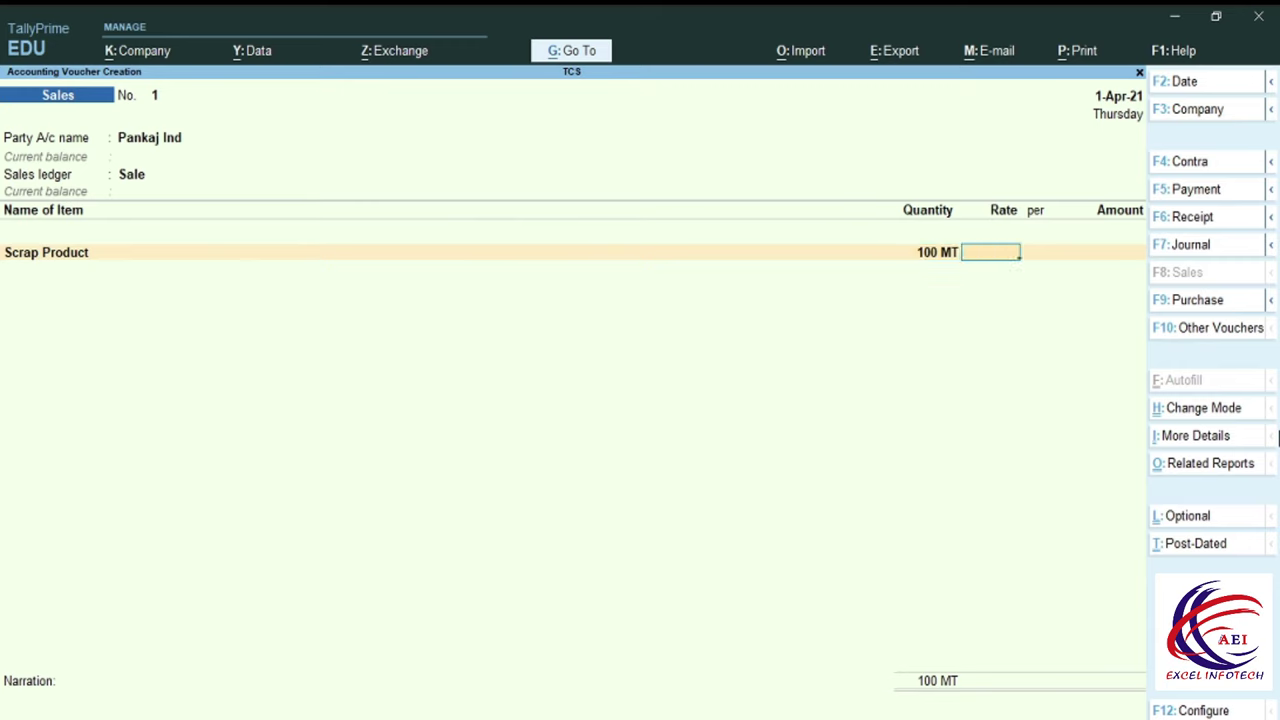
pyautogui.write('500.21')
pyautogui.press('Return')
pyautogui.press('Return')
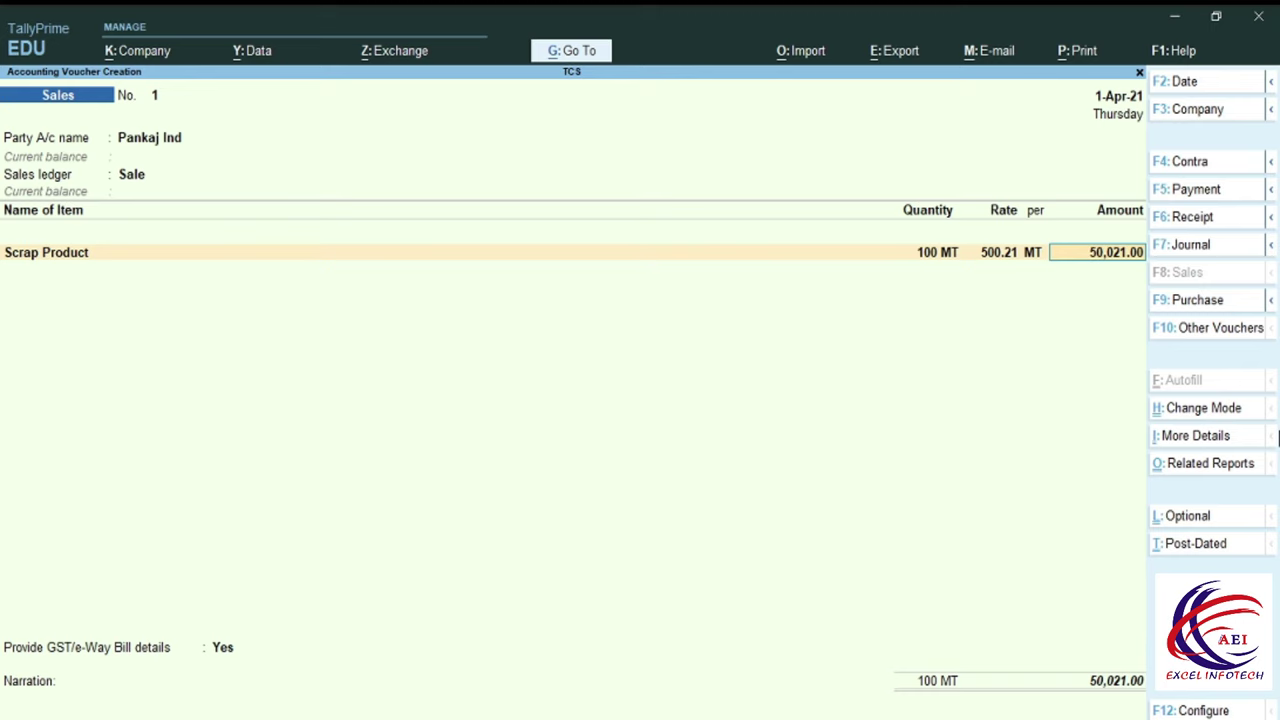
pyautogui.press('Return')
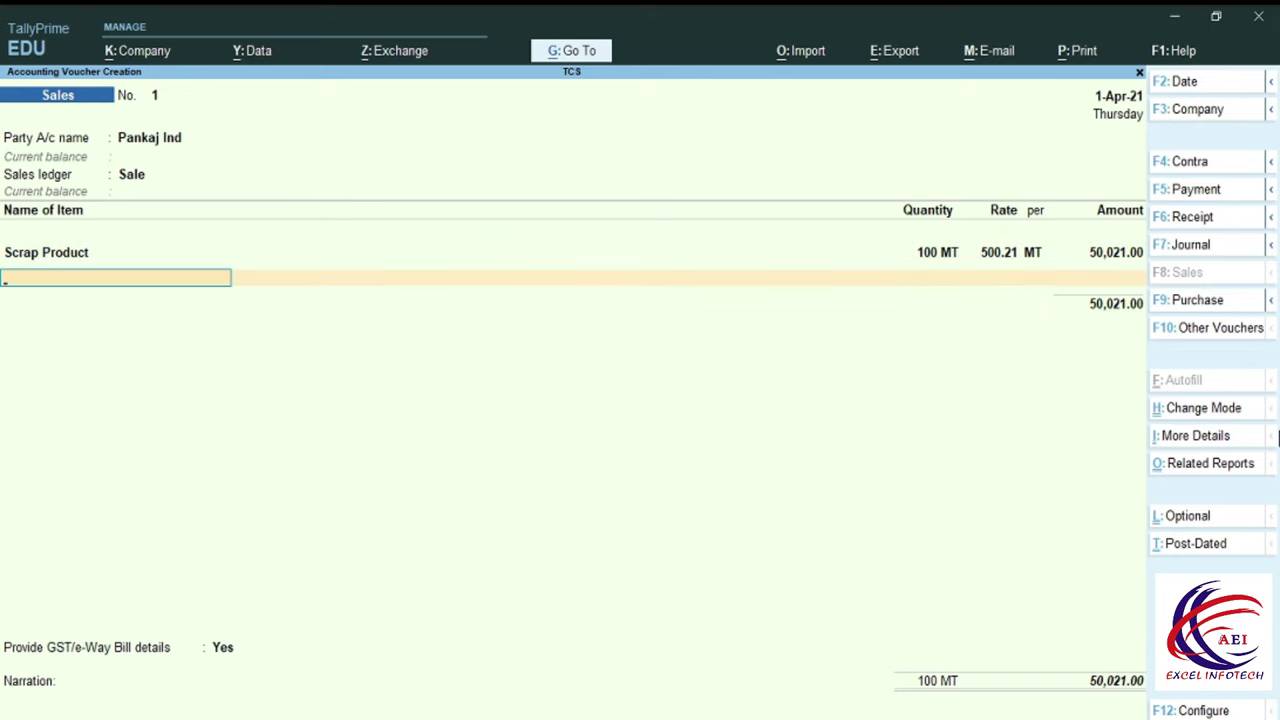
# Create ledger IGST under Duties & Taxes.
pyautogui.press('Return')
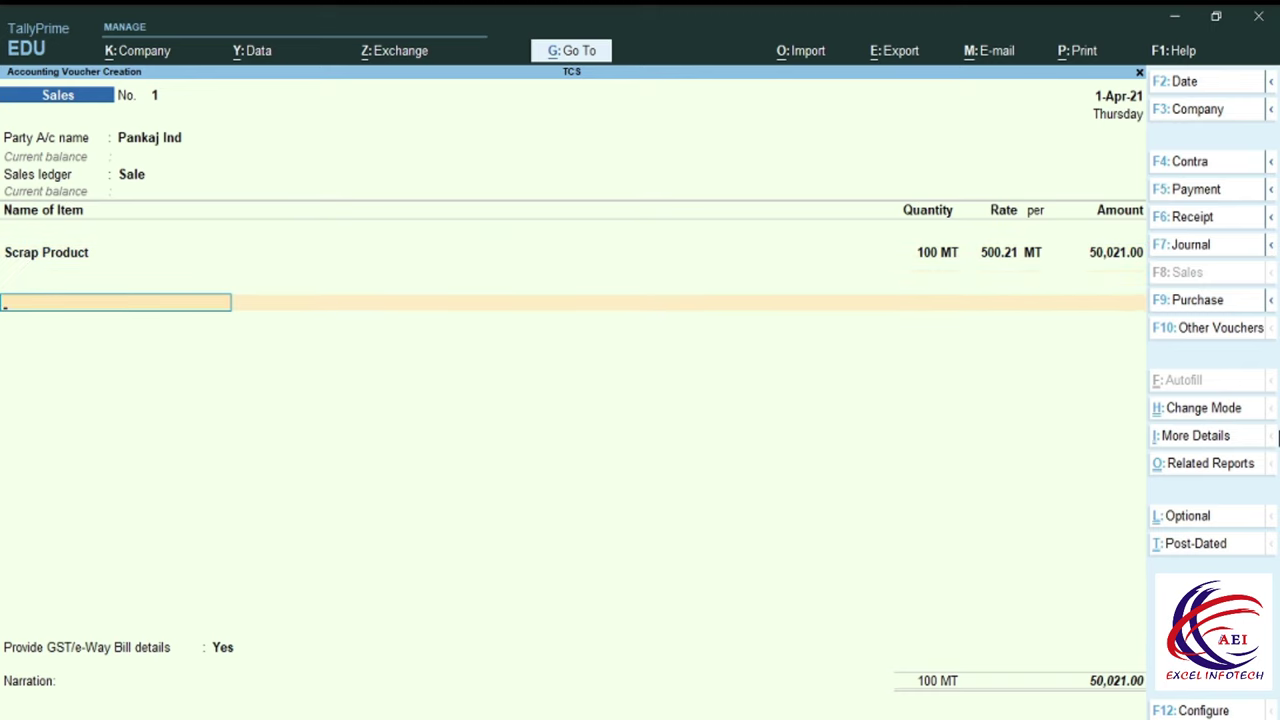
pyautogui.hotkey('alt', 'c')
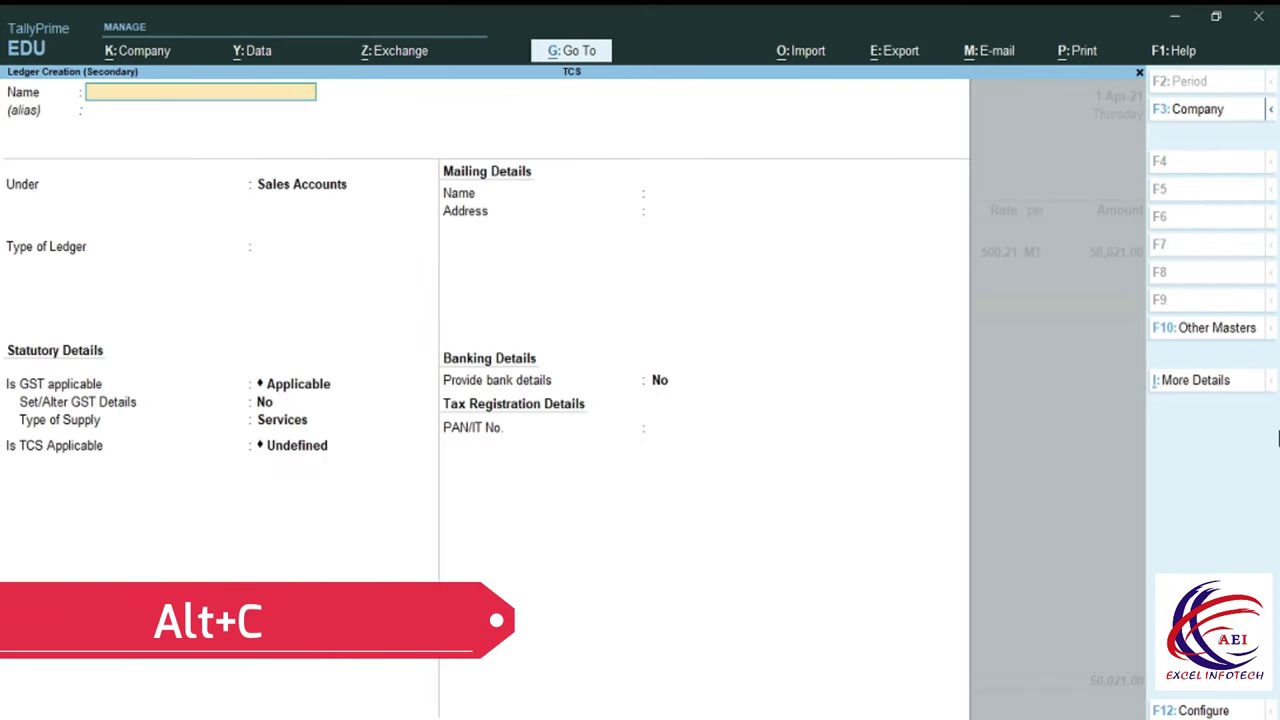
pyautogui.write('IGST')
pyautogui.press('Return')
pyautogui.press('Return')
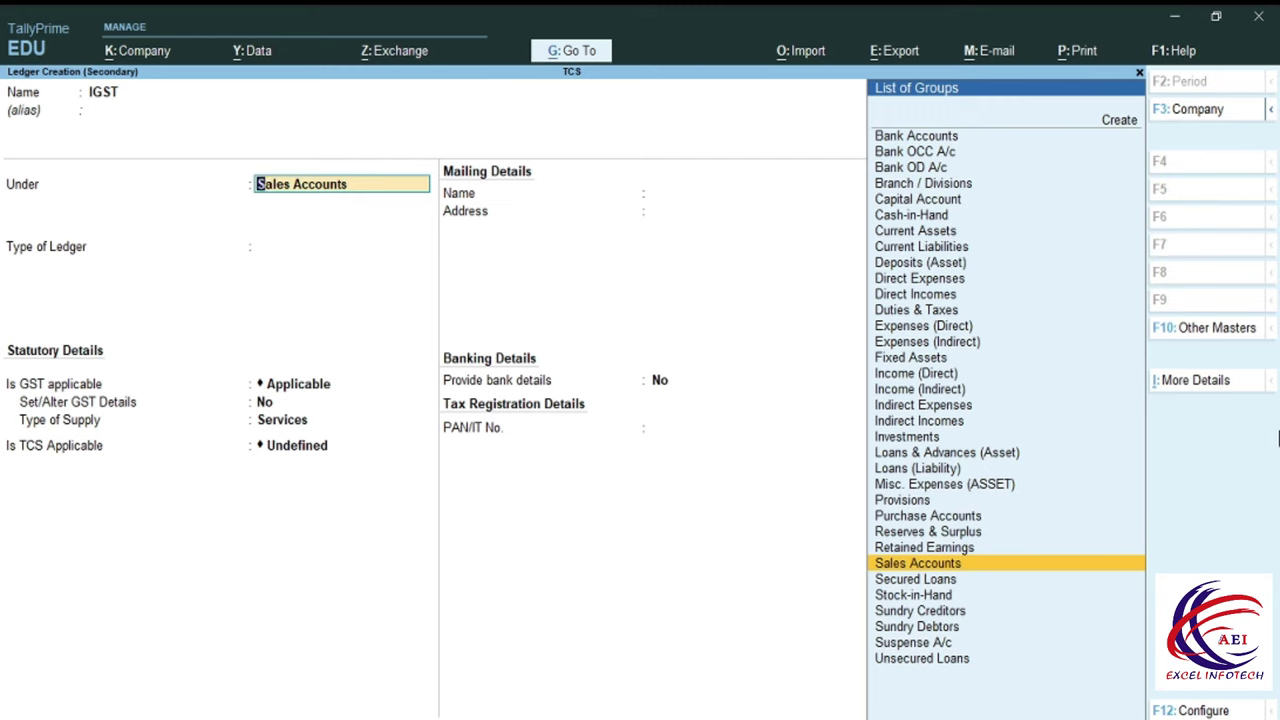
pyautogui.write('D')
pyautogui.press('Down')
pyautogui.press('Down')
pyautogui.press('Down')
pyautogui.press('Return')
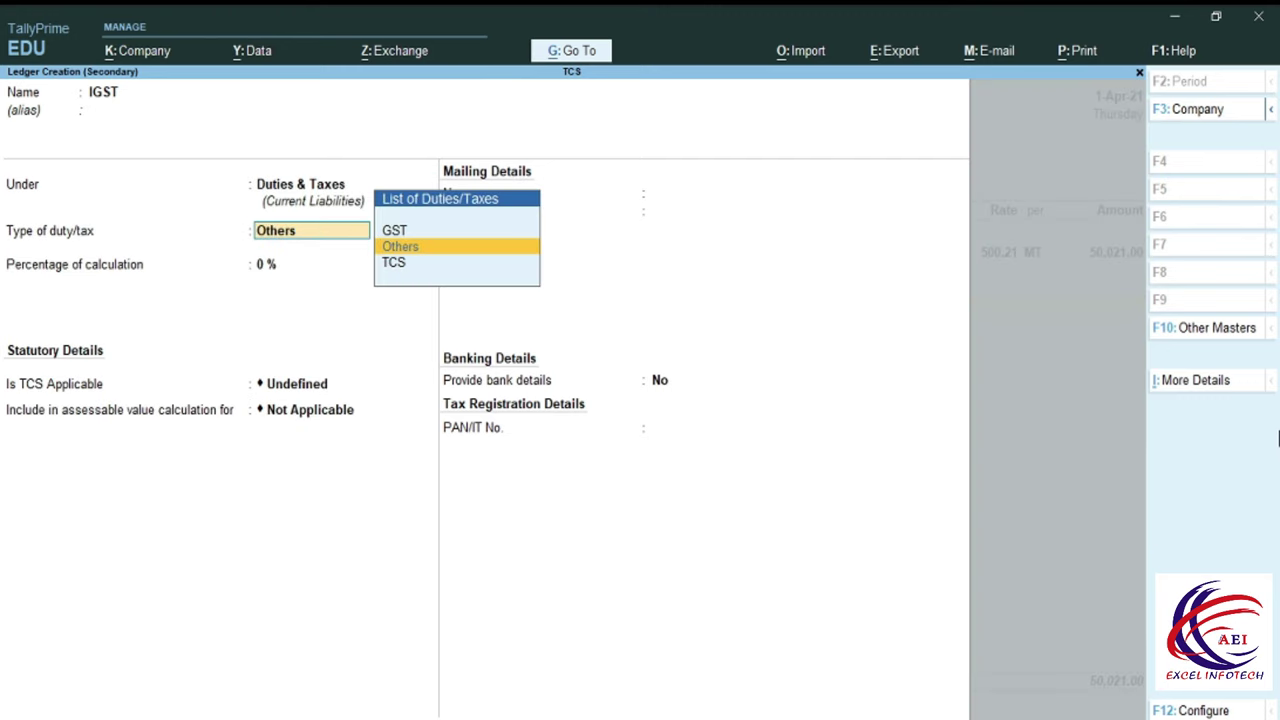
# Set IGST as a GST Integrated Tax ledger, save it, and accept 9,003.78.
pyautogui.press('Up')
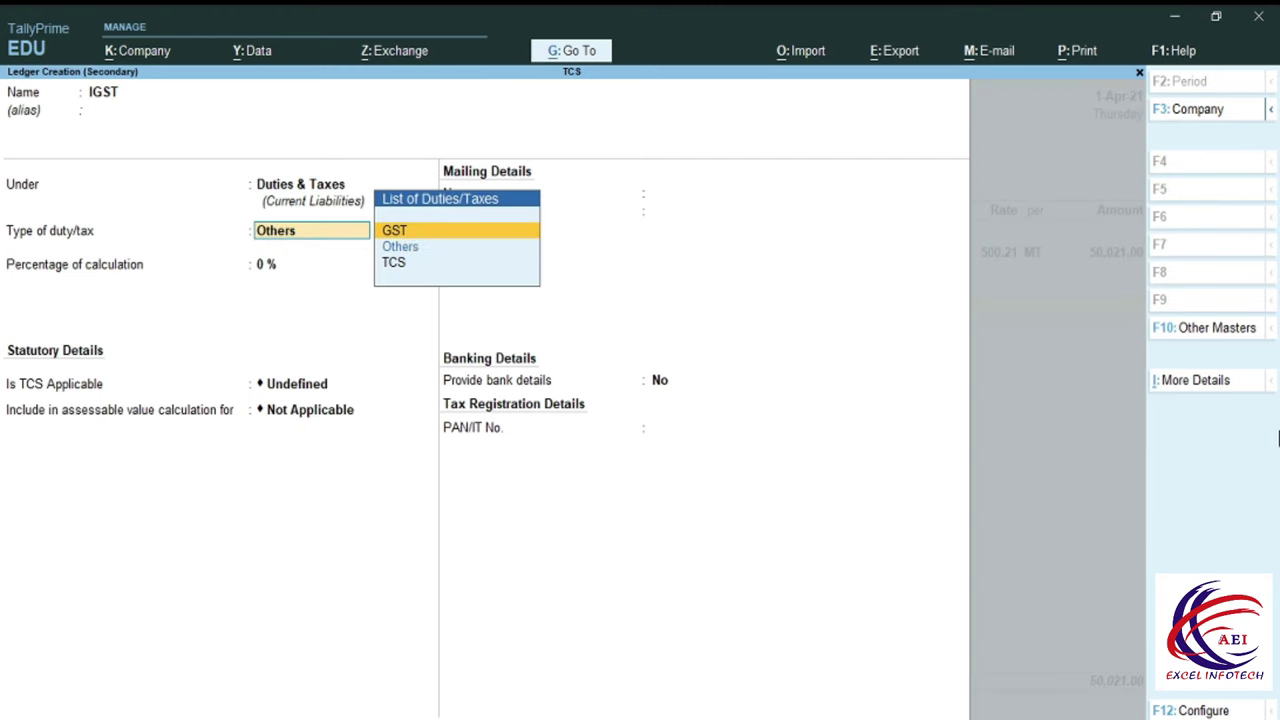
pyautogui.press('Return')
pyautogui.press('Down')
pyautogui.press('Down')
pyautogui.press('Down')
pyautogui.press('Up')
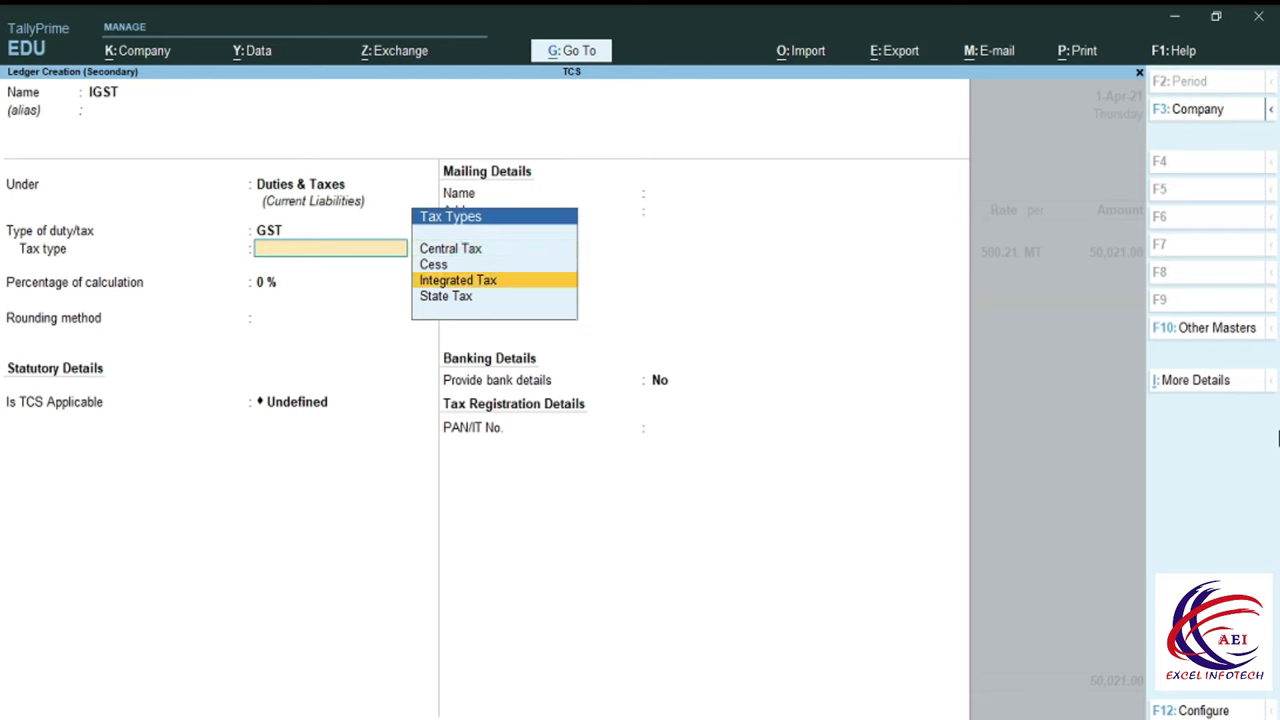
pyautogui.press('Return')
pyautogui.press('Return')
pyautogui.press('Return')
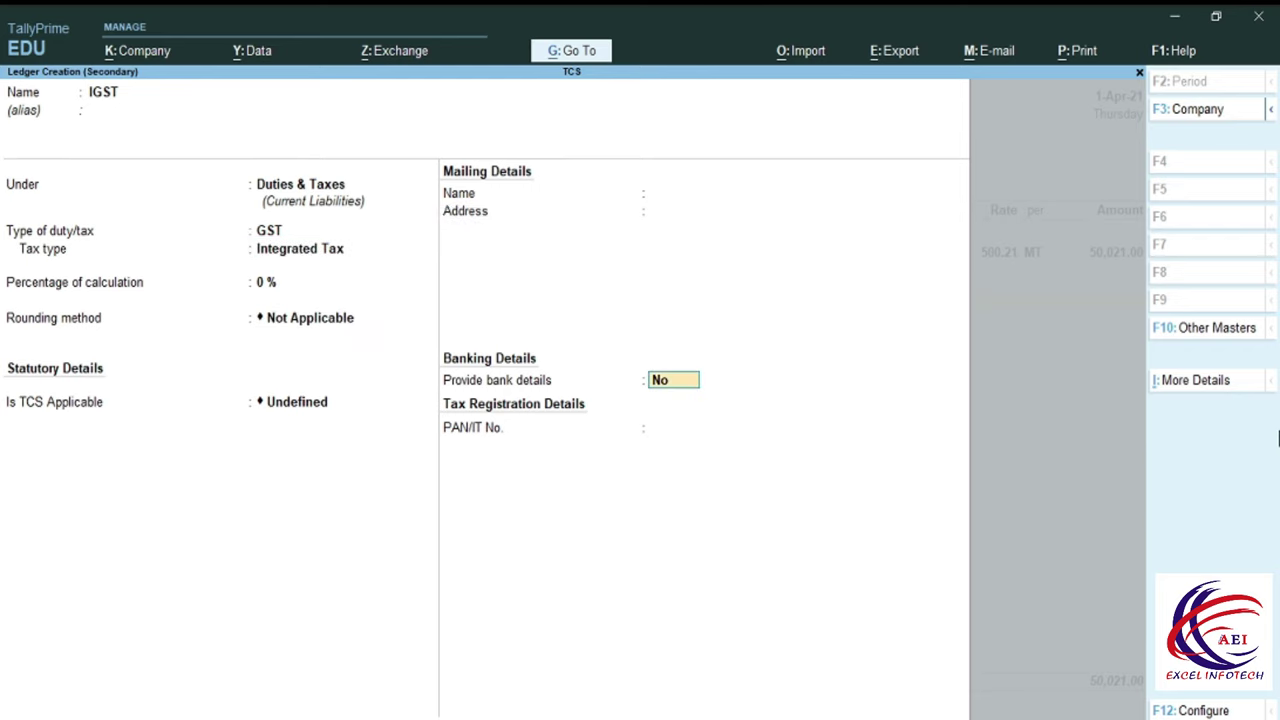
pyautogui.press('Return')
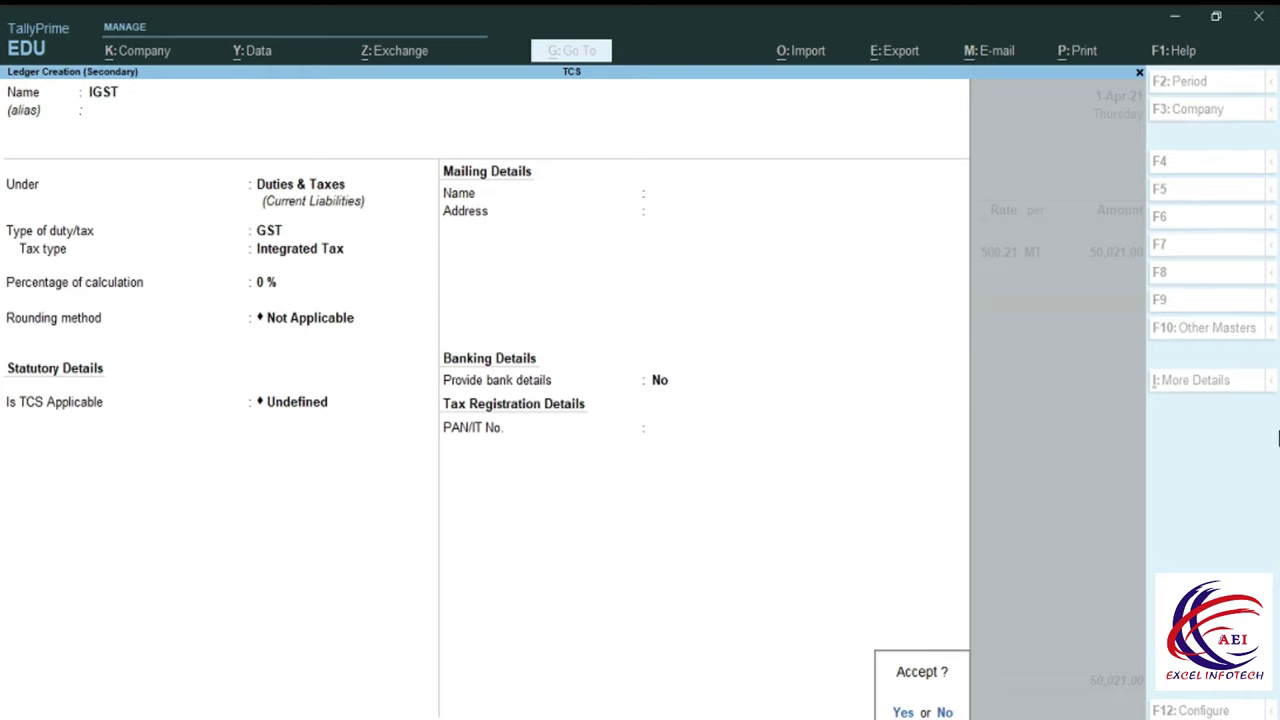
pyautogui.press('Return')
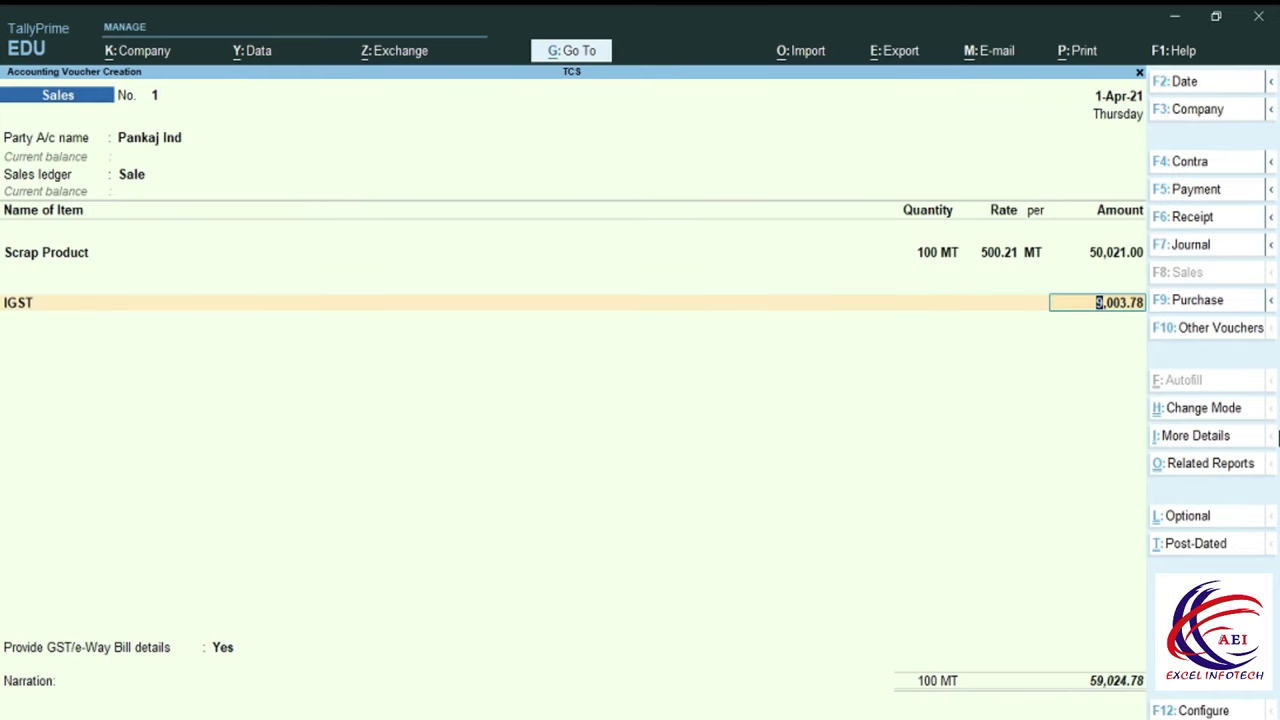
pyautogui.press('Return')
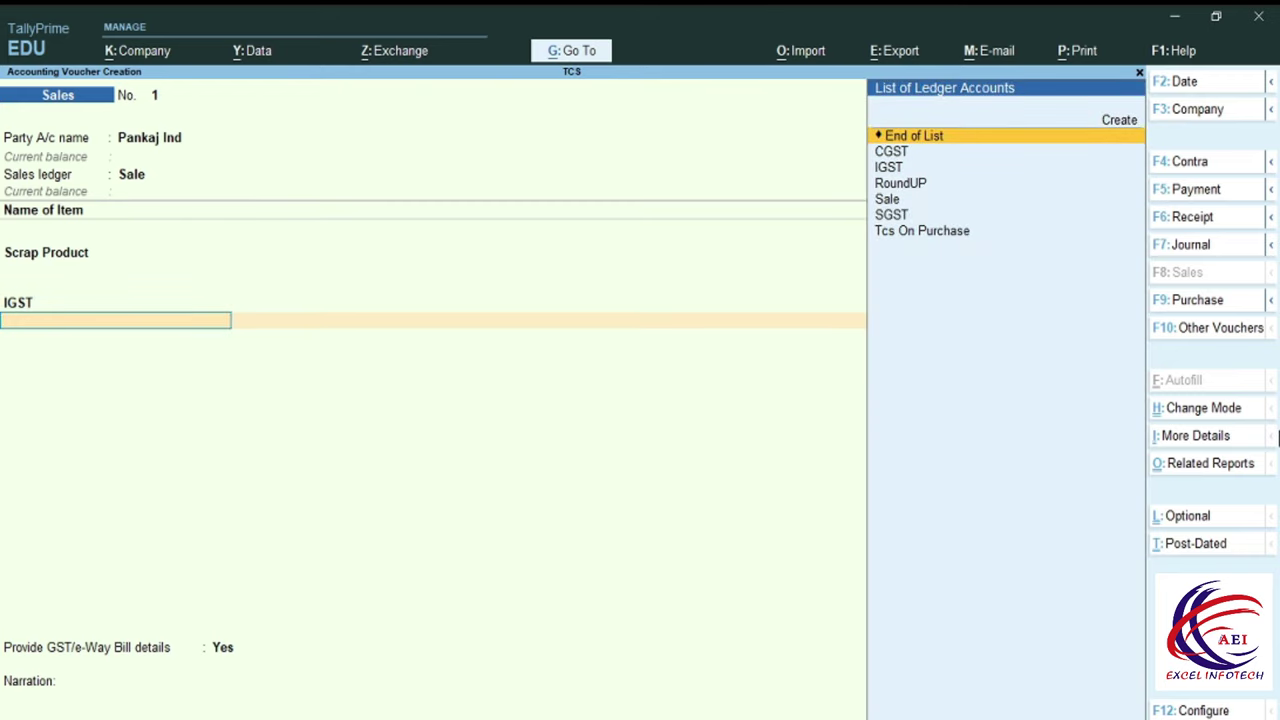
# Create ledger Tcs under Duties & Taxes as TCS on Scrap and charge 500.00.
pyautogui.hotkey('alt', 'c')
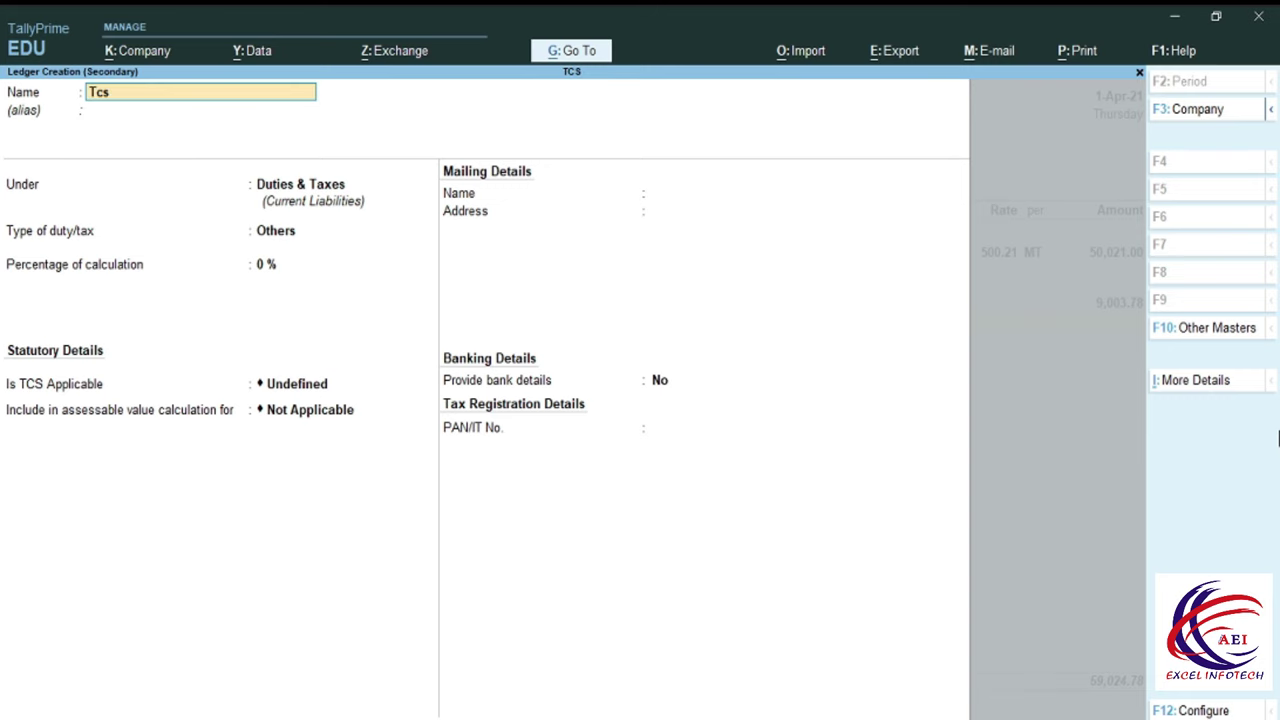
pyautogui.press('Return')
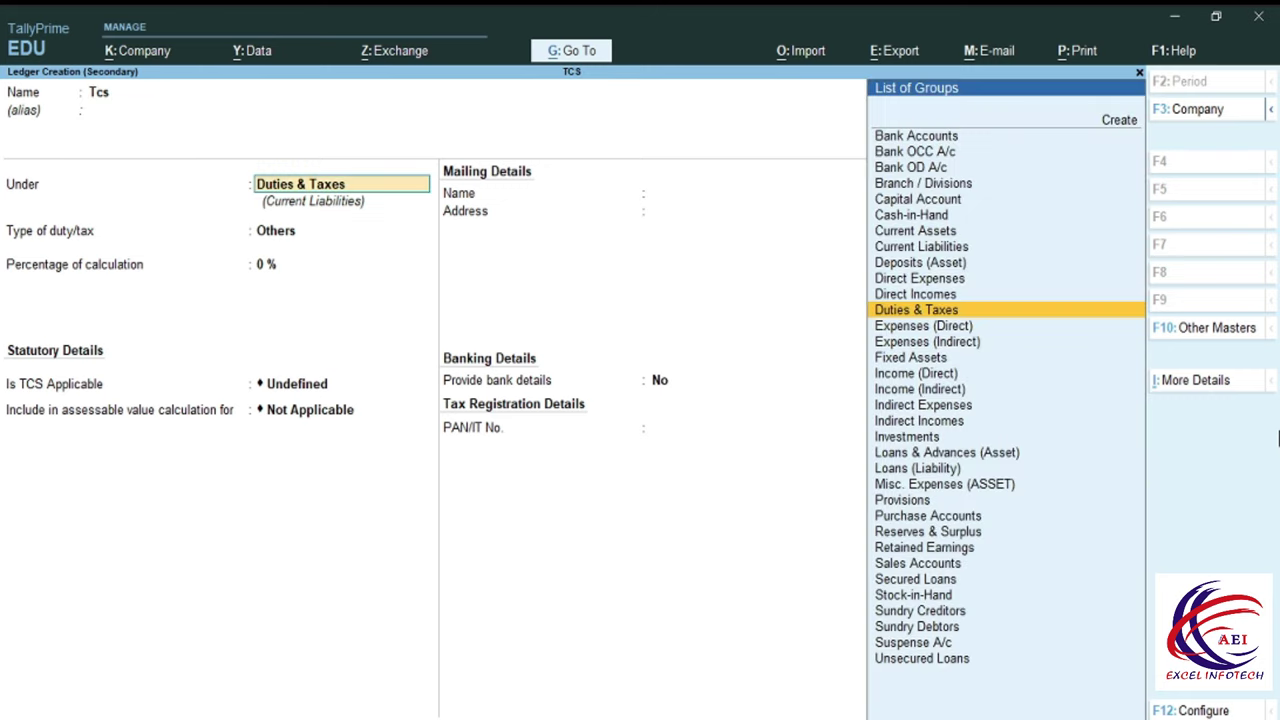
pyautogui.press('Return')
pyautogui.press('Down')
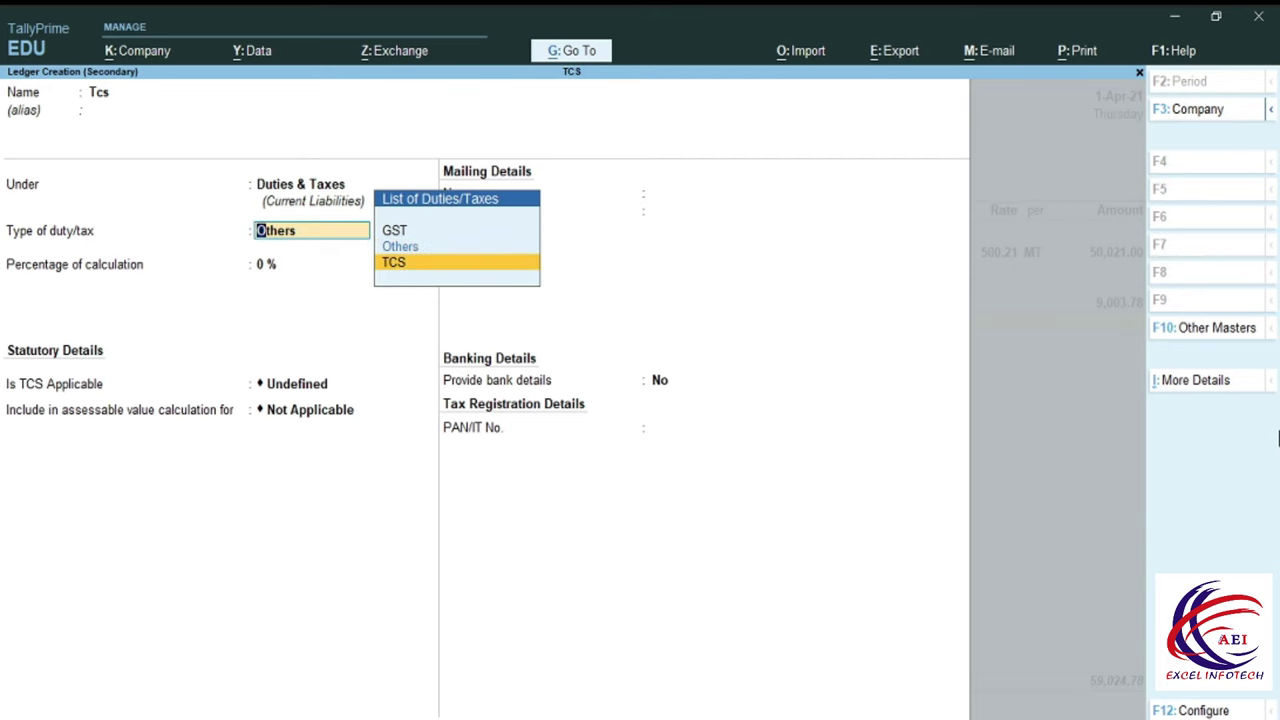
pyautogui.press('Return')
pyautogui.press('Down')
pyautogui.press('Return')
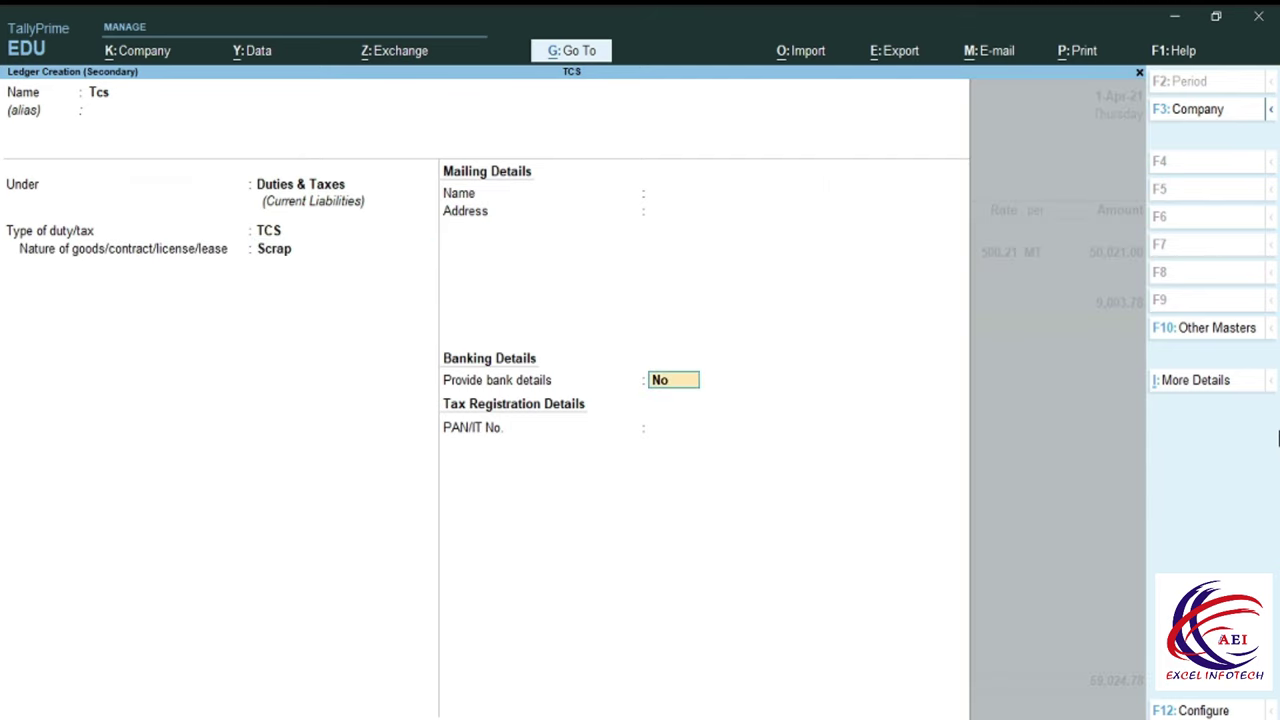
pyautogui.press('Return')
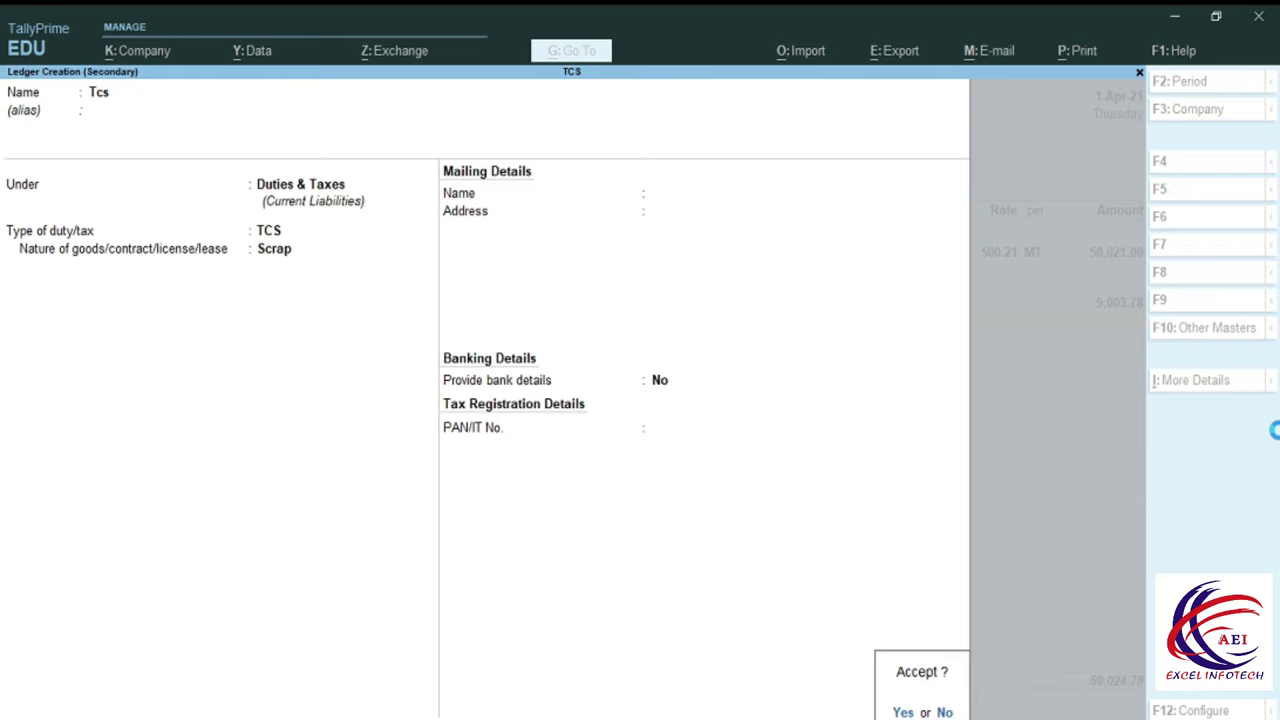
pyautogui.press('Return')
pyautogui.press('Return')
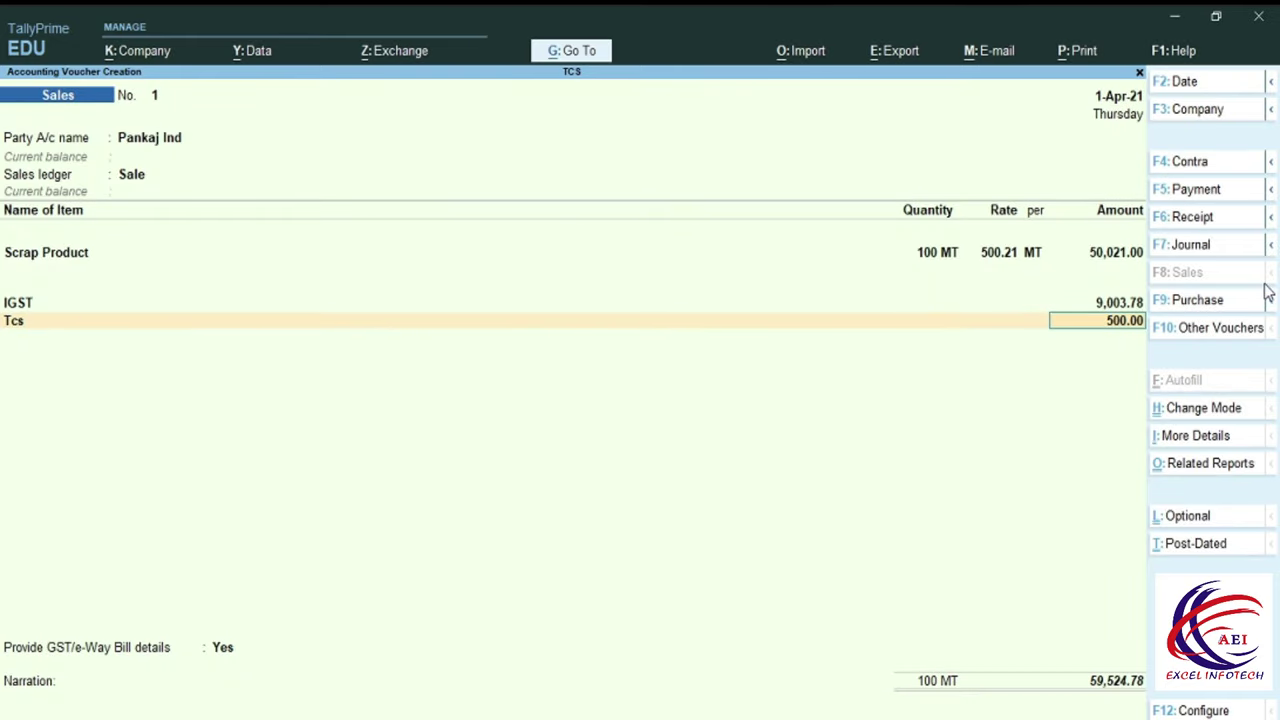
pyautogui.press('Return')
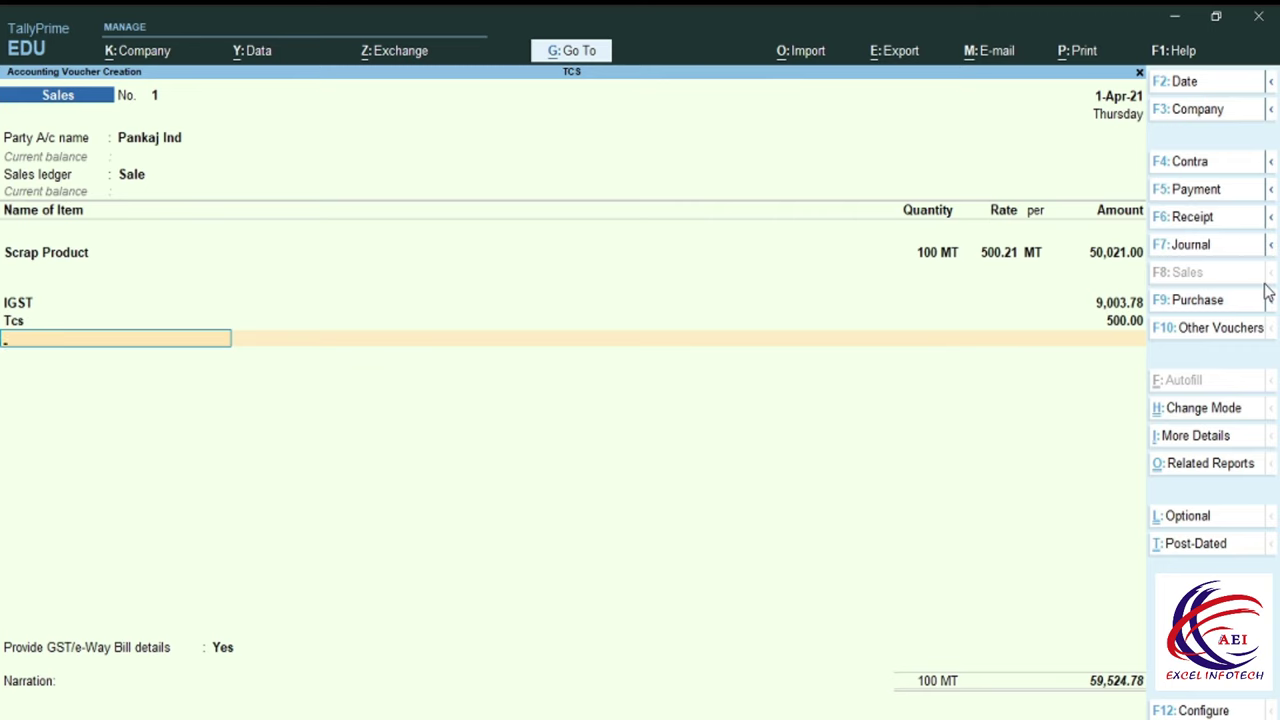
# Add a 0.22 RoundUP line for a 59,525.00 total, save the voucher, and quit to Gateway.
pyautogui.press('Down')
pyautogui.press('Down')
pyautogui.press('Down')
pyautogui.press('Down')
pyautogui.press('Down')
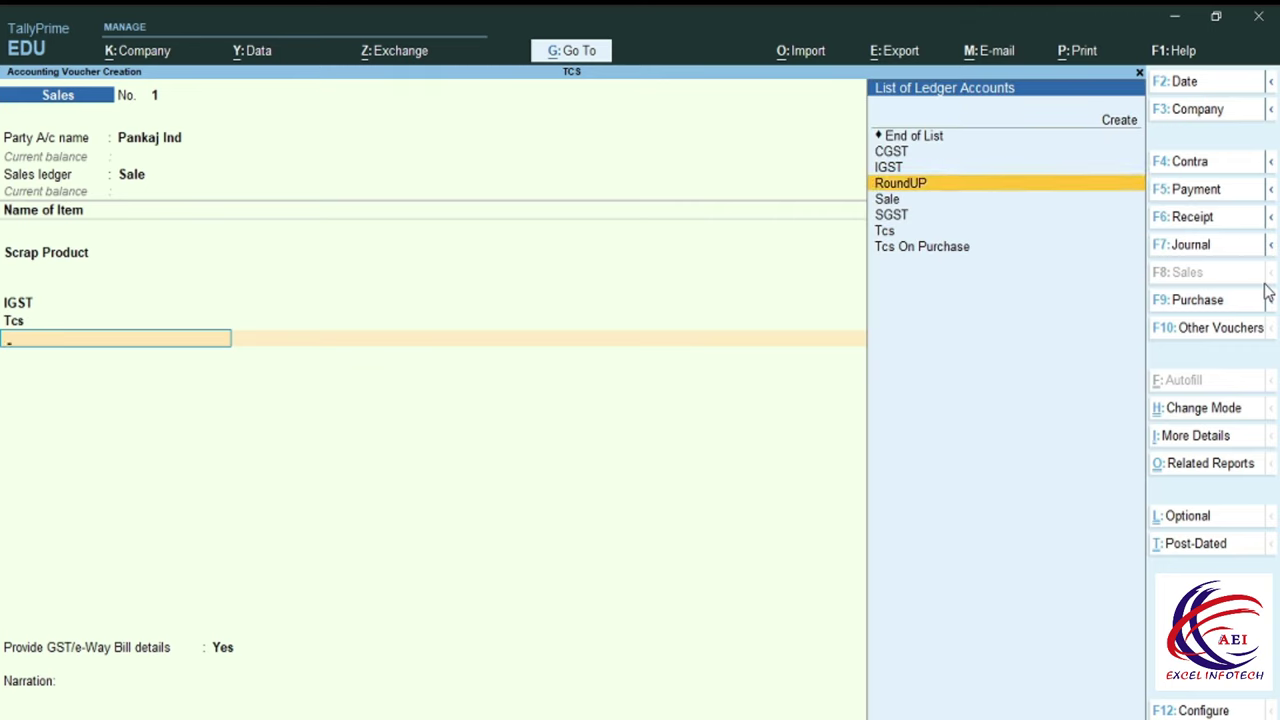
pyautogui.press('Return')
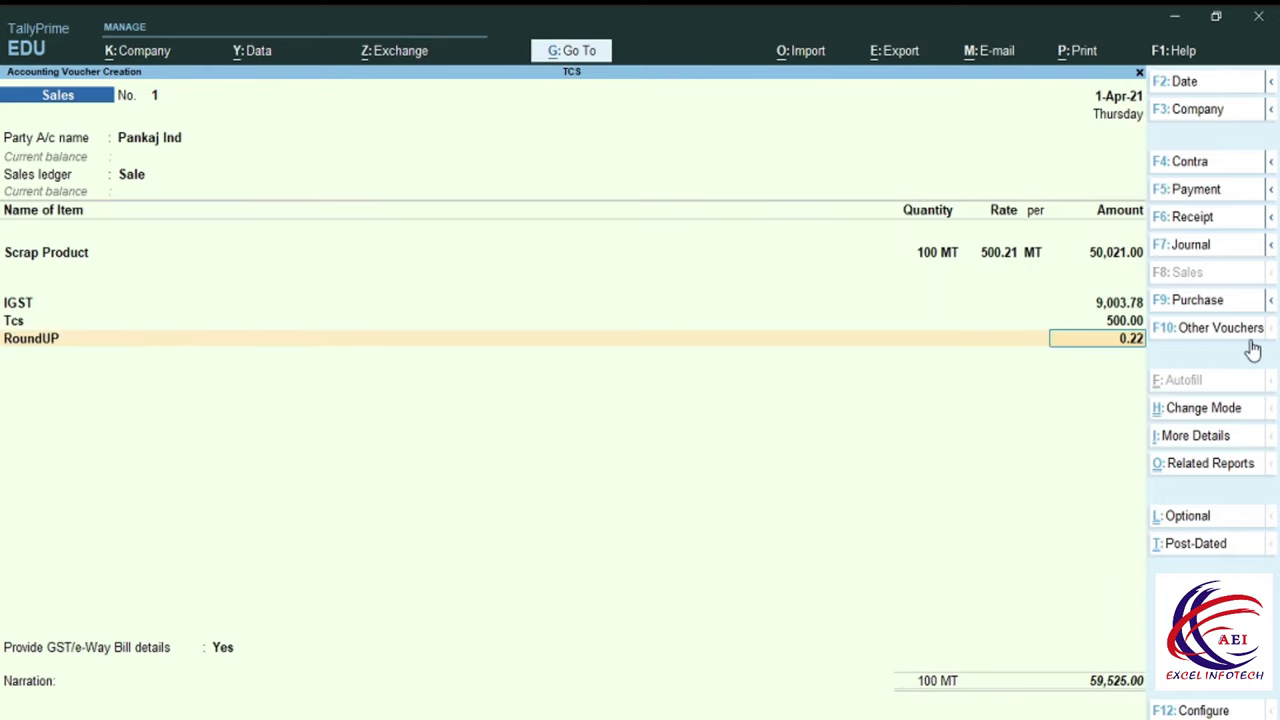
pyautogui.press('Return')
pyautogui.press('Return')
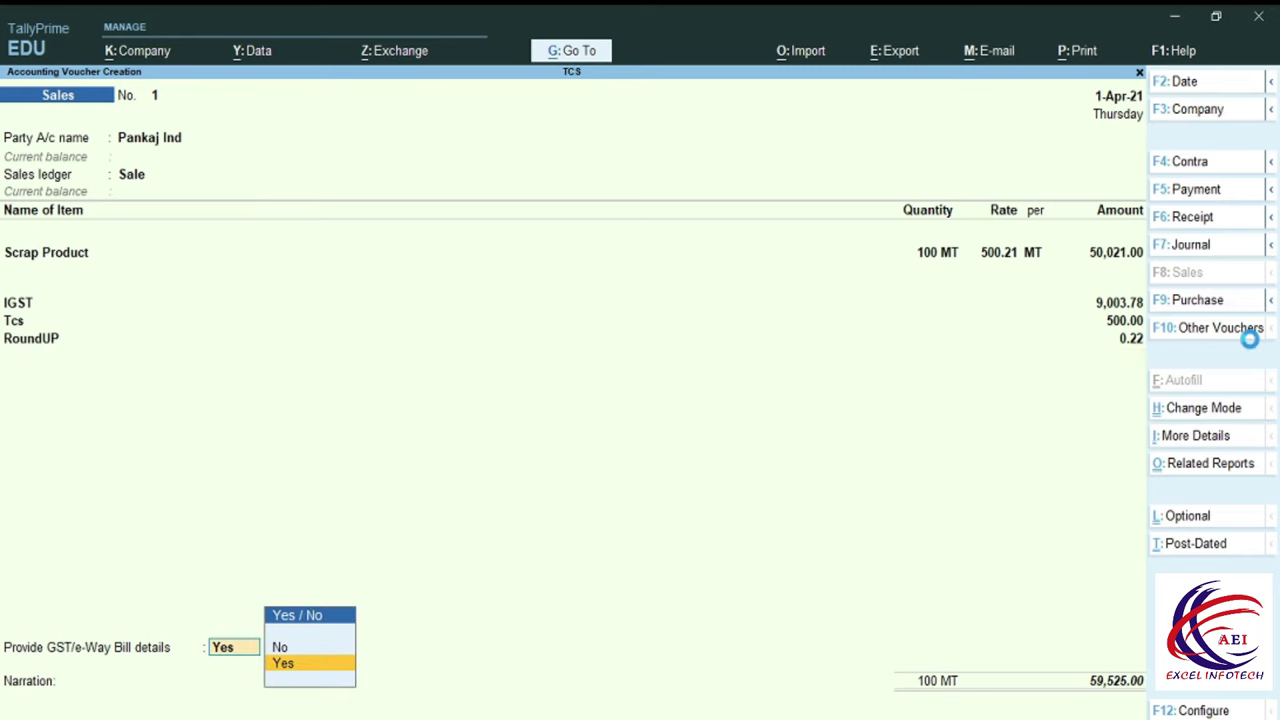
pyautogui.press('Return')
pyautogui.press('Return')
pyautogui.press('Return')
pyautogui.press('Return')
pyautogui.press('Return')
pyautogui.press('Return')
pyautogui.press('Return')
pyautogui.press('Return')
pyautogui.press('Return')
pyautogui.press('Return')
pyautogui.press('Return')
pyautogui.press('Return')
pyautogui.press('Return')
pyautogui.press('Return')
pyautogui.press('Return')
pyautogui.press('Return')
pyautogui.press('Return')
pyautogui.press('Return')
pyautogui.press('Return')
pyautogui.press('Return')
pyautogui.press('Return')
pyautogui.press('Return')
pyautogui.press('Return')
pyautogui.press('Return')
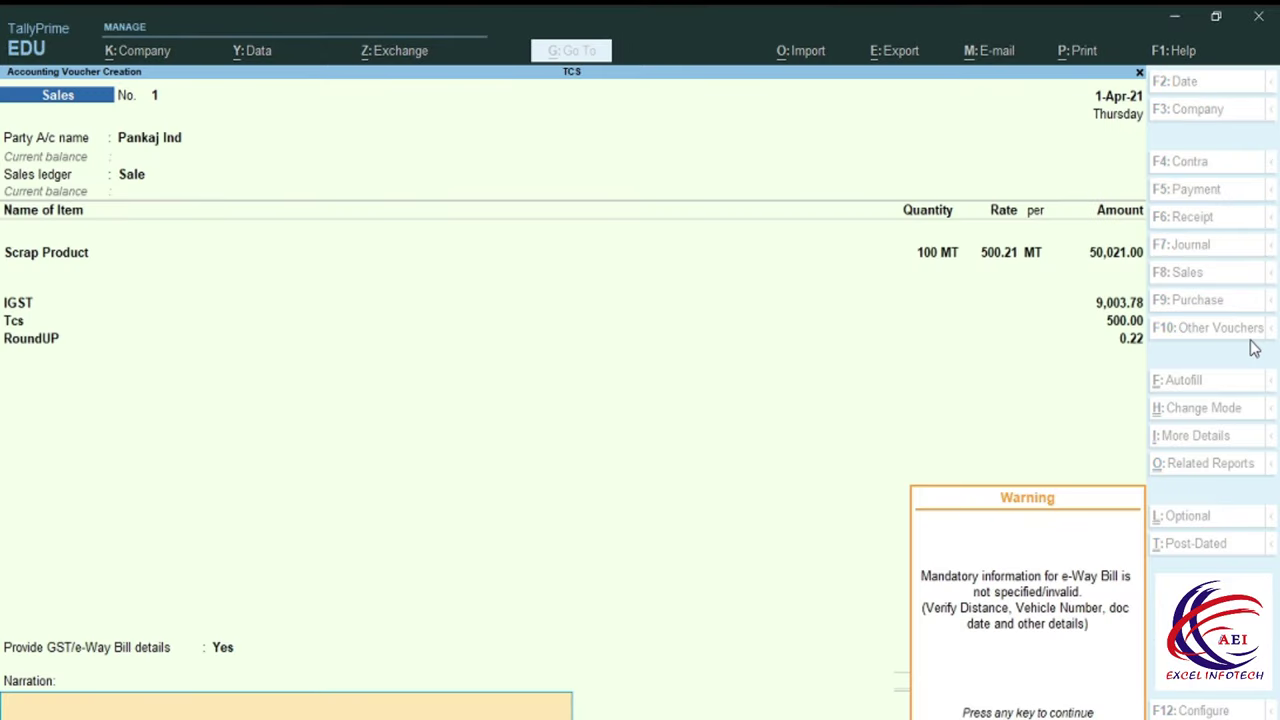
pyautogui.press('Return')
pyautogui.press('Return')
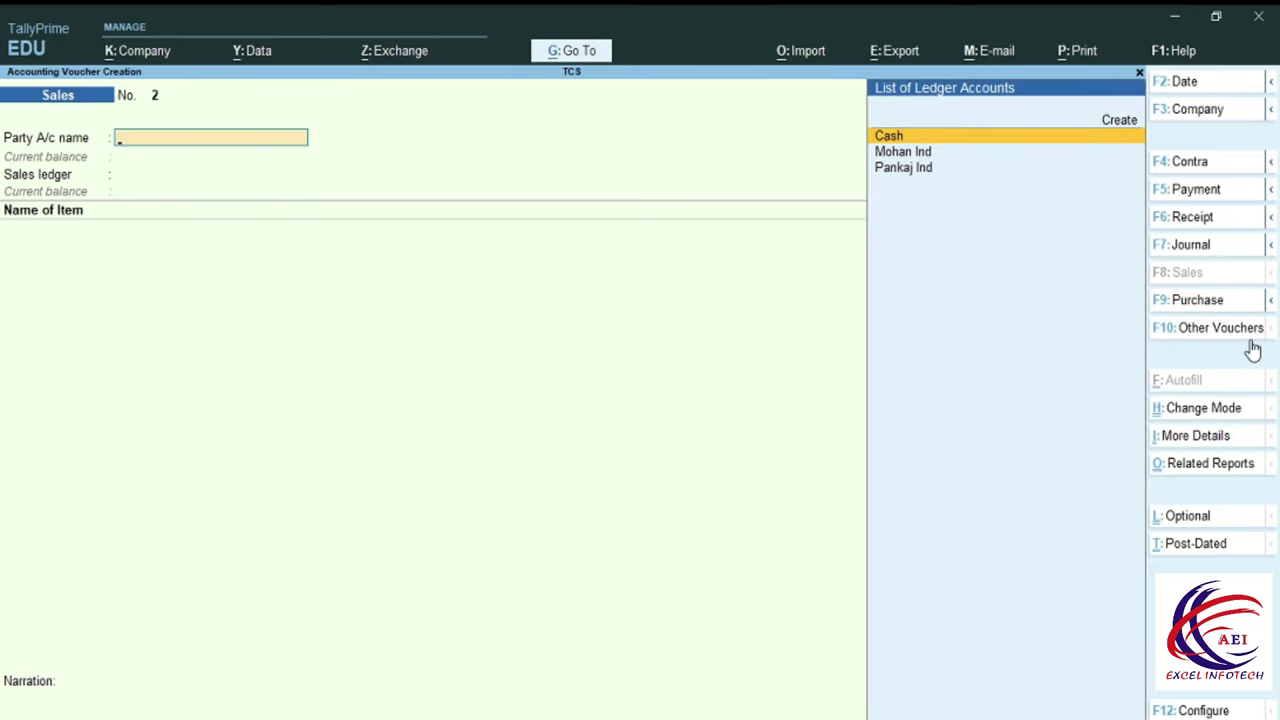
pyautogui.press('Escape')
pyautogui.press('Return')
# From the Day Book, open the Pankaj Ind sales voucher and preview its Tax Invoice.
pyautogui.press('d')
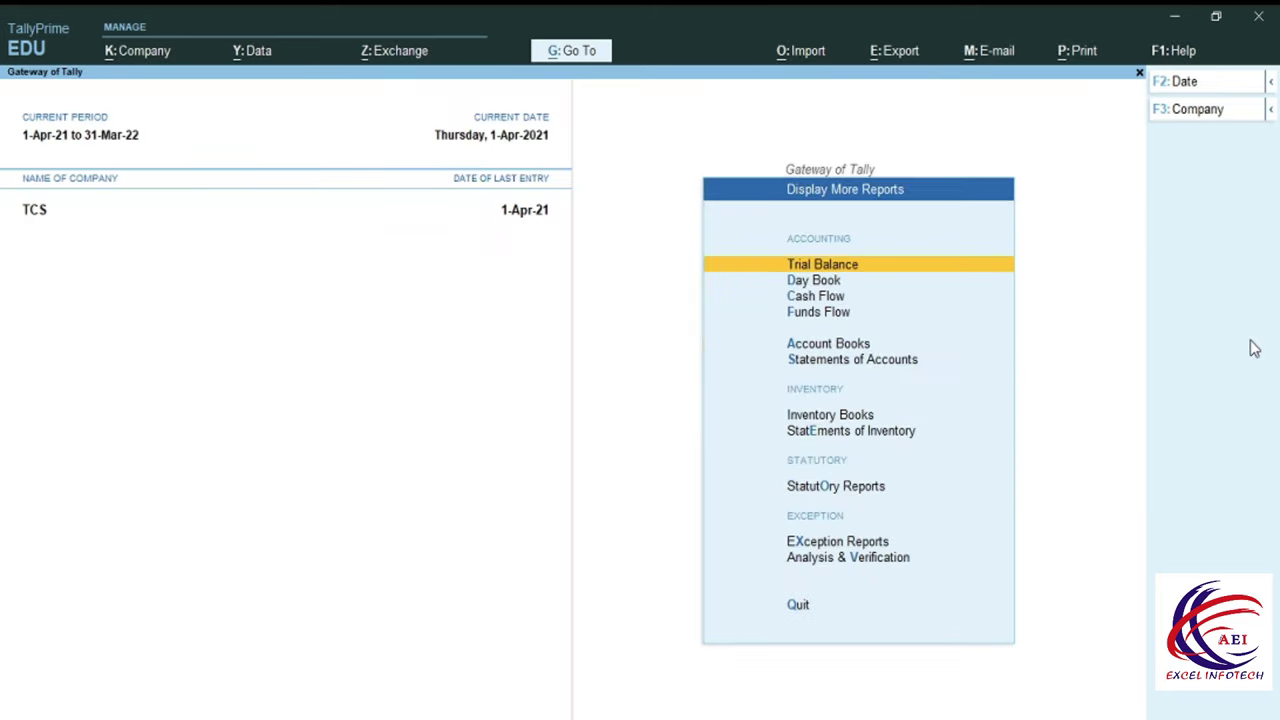
pyautogui.press('d')
pyautogui.press('Return')
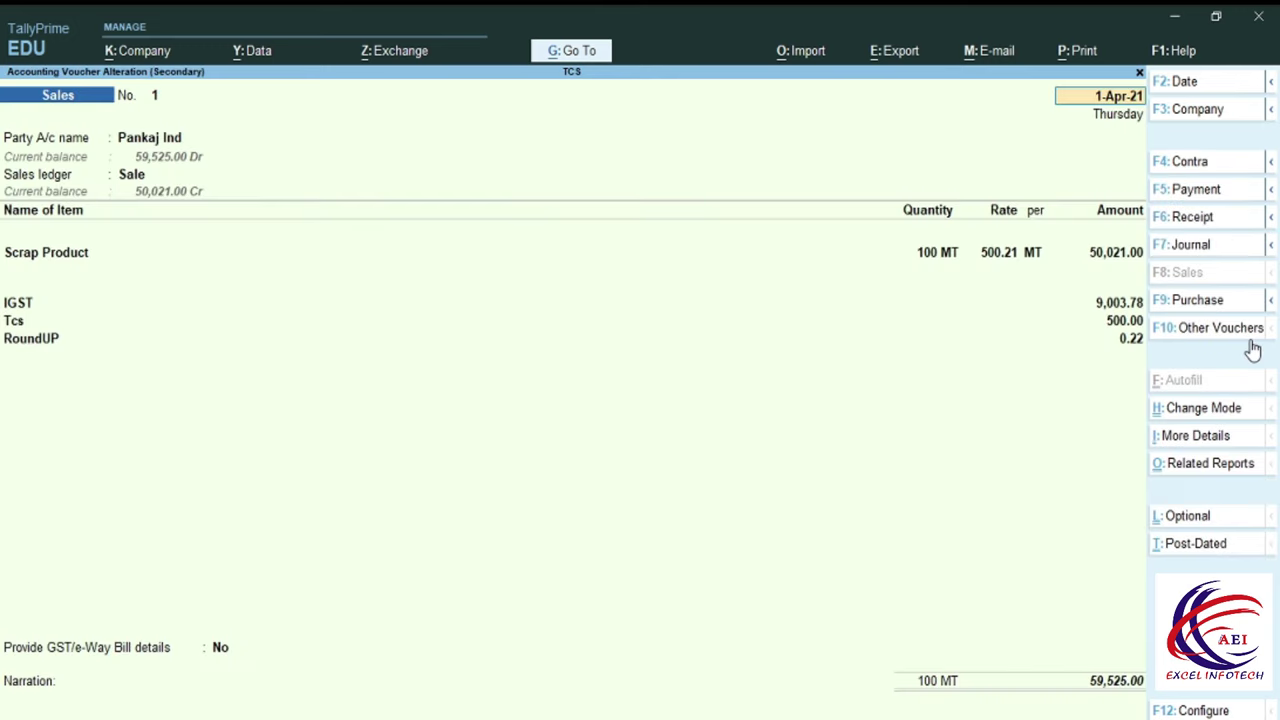
pyautogui.hotkey('alt', 'p')
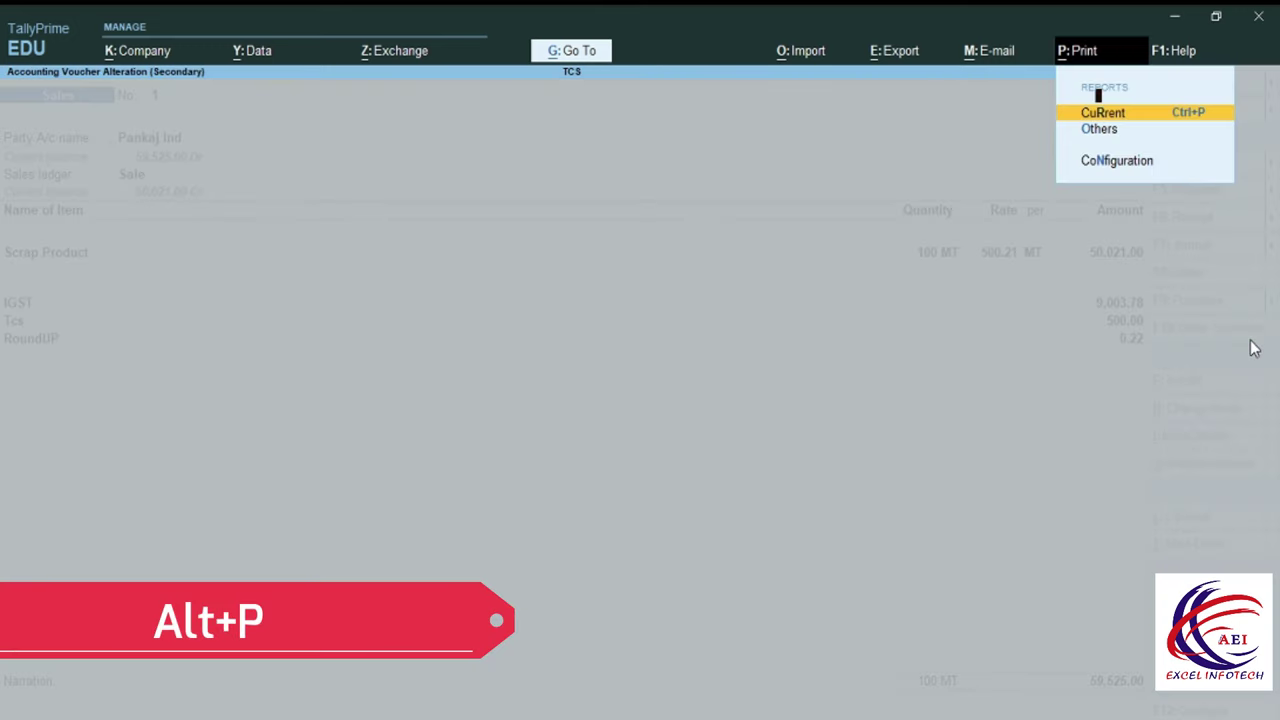
pyautogui.press('Return')
pyautogui.press('Left')
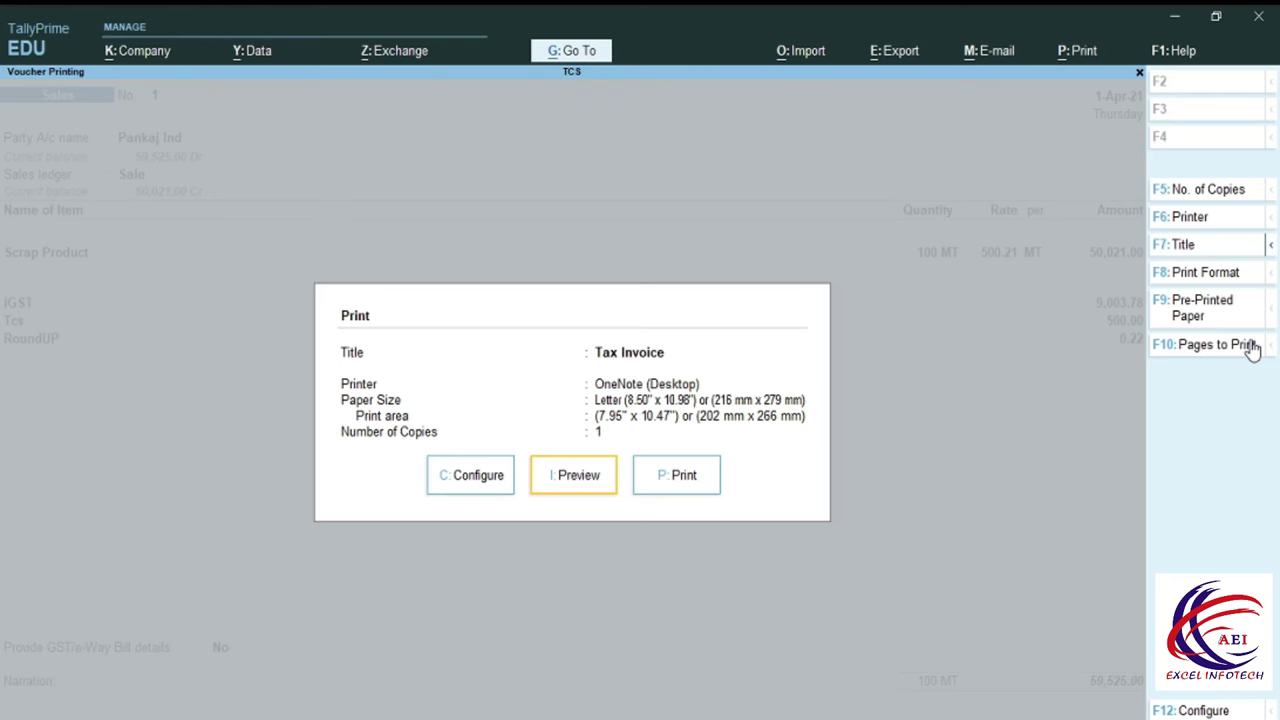
pyautogui.press('Return')
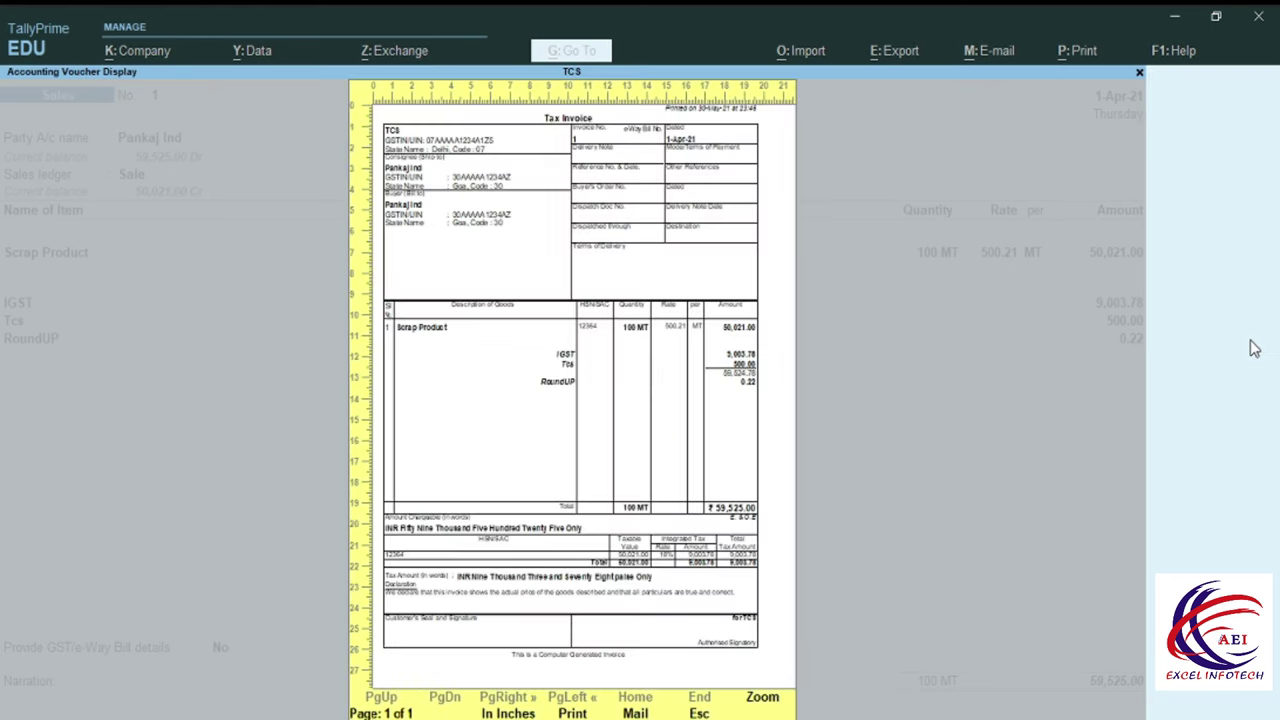
# Zoom into the ₹59,525.00 Tax Invoice preview and scroll through the page.
pyautogui.hotkey('alt', 'z')
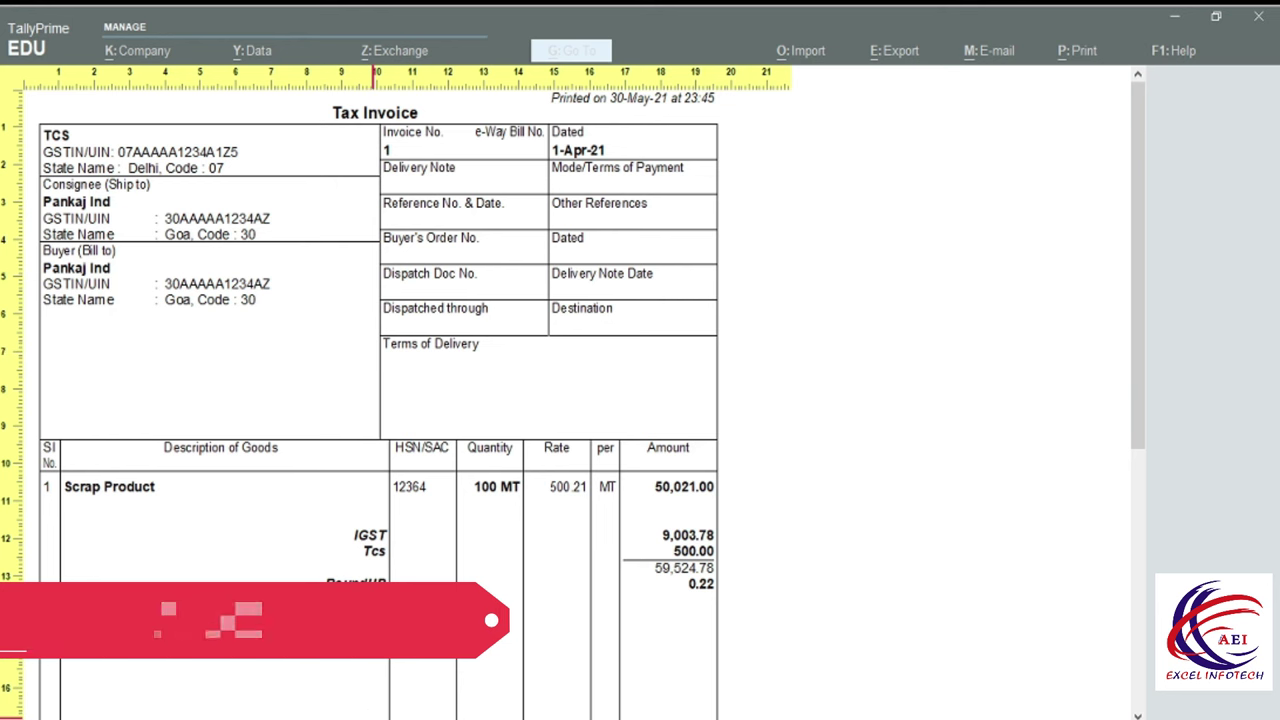
pyautogui.scroll(-5, 486, 651)
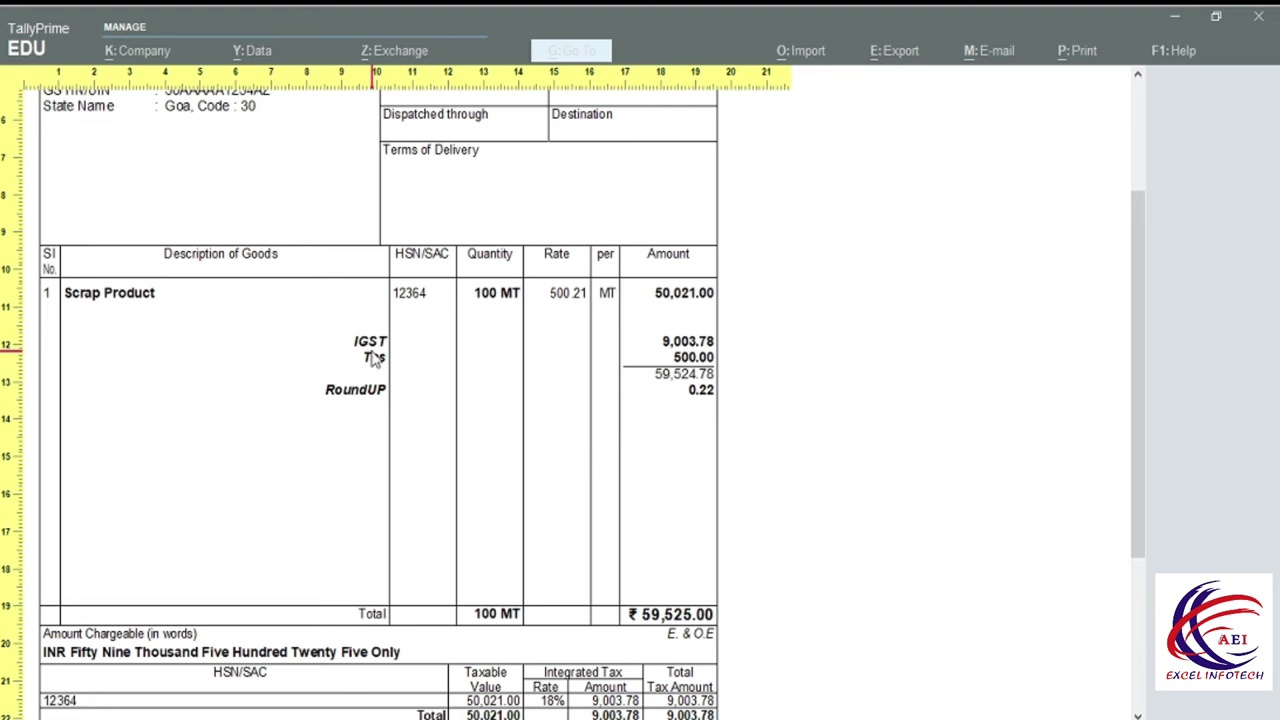
pyautogui.scroll(-3, 373, 358)
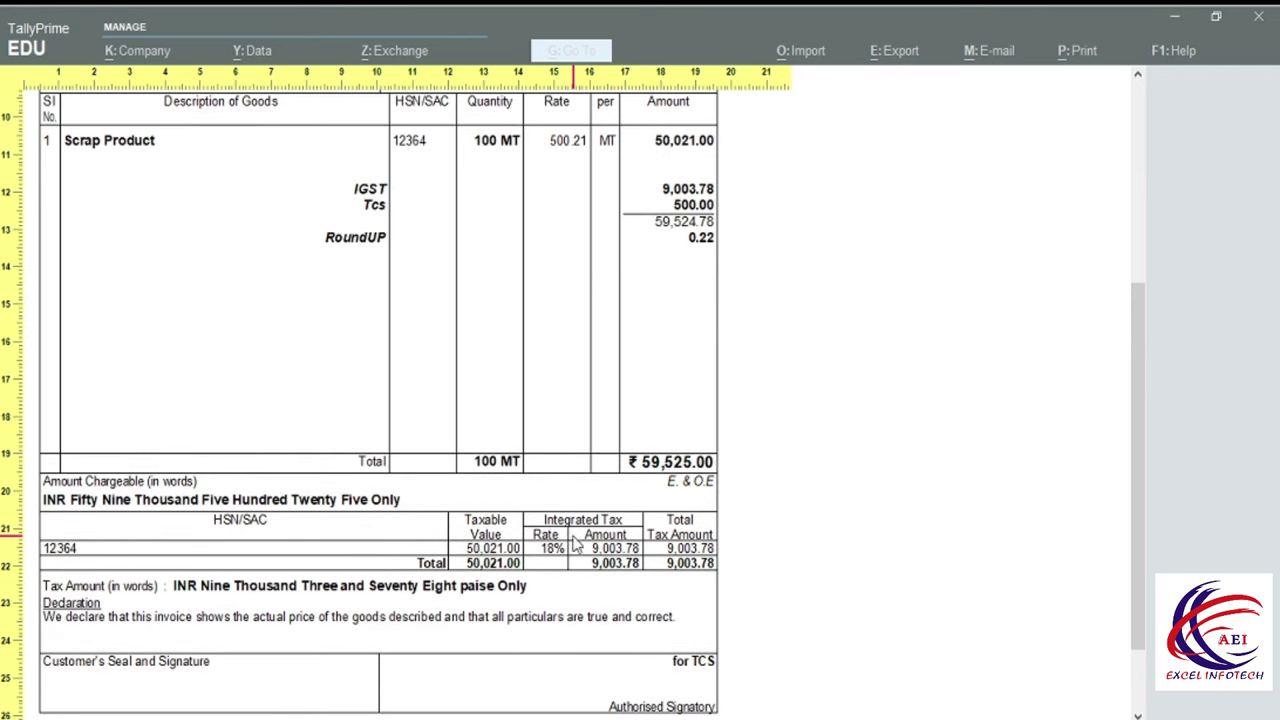
pyautogui.scroll(-2, 586, 646)
pyautogui.scroll(3, 352, 600)
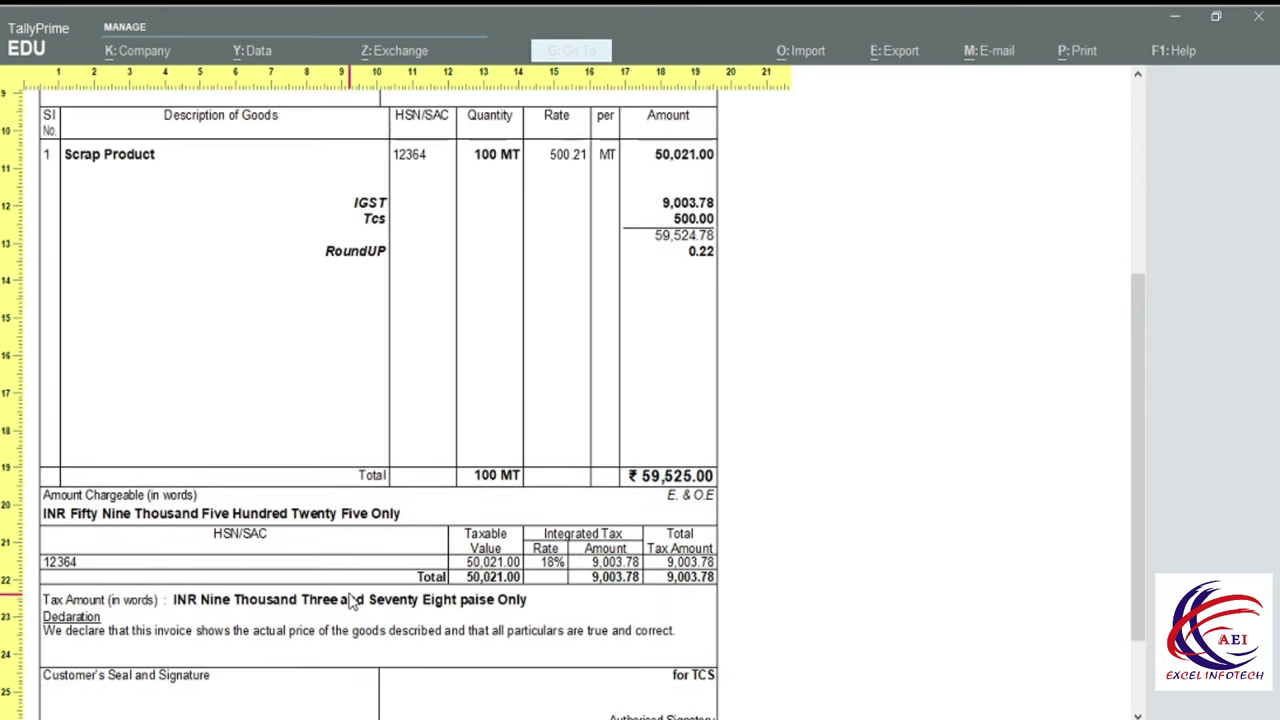
pyautogui.scroll(4, 352, 600)
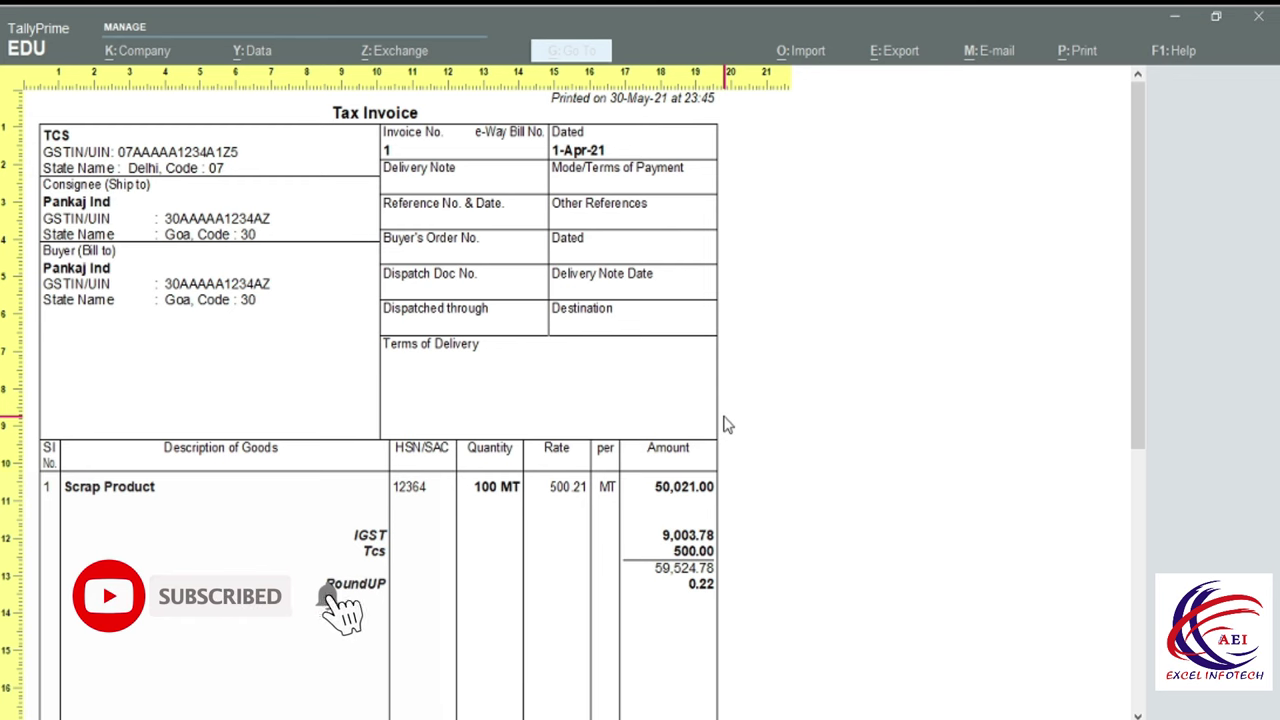
# Close the invoice preview and voucher, returning to the 1-Apr-21 Day Book.
pyautogui.press('Return')
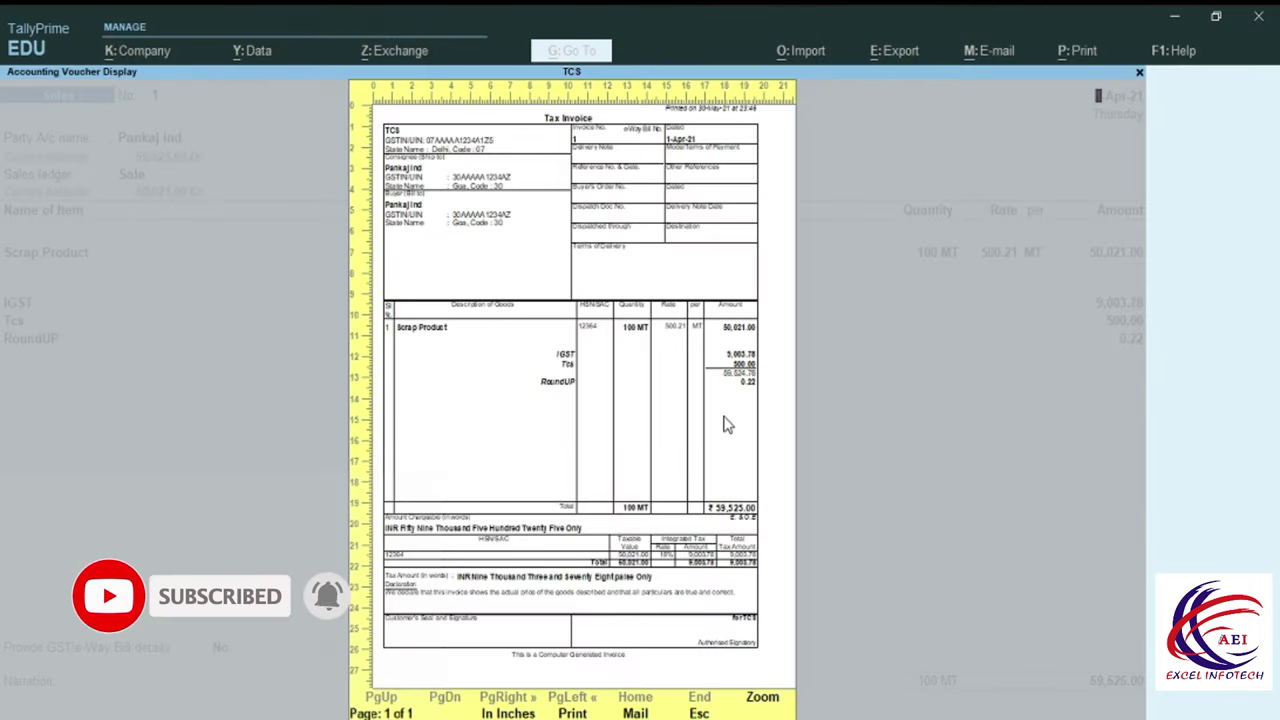
pyautogui.press('Escape')
pyautogui.press('Escape')
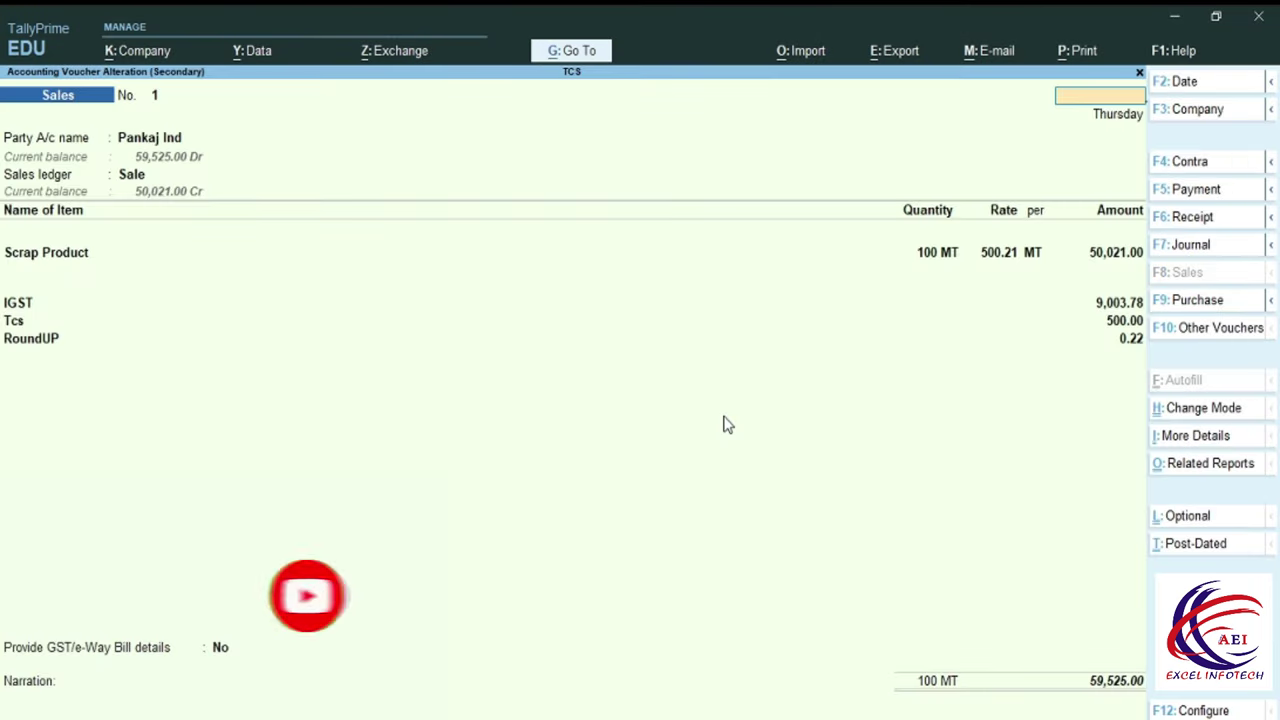
pyautogui.press('Escape')
pyautogui.press('y')
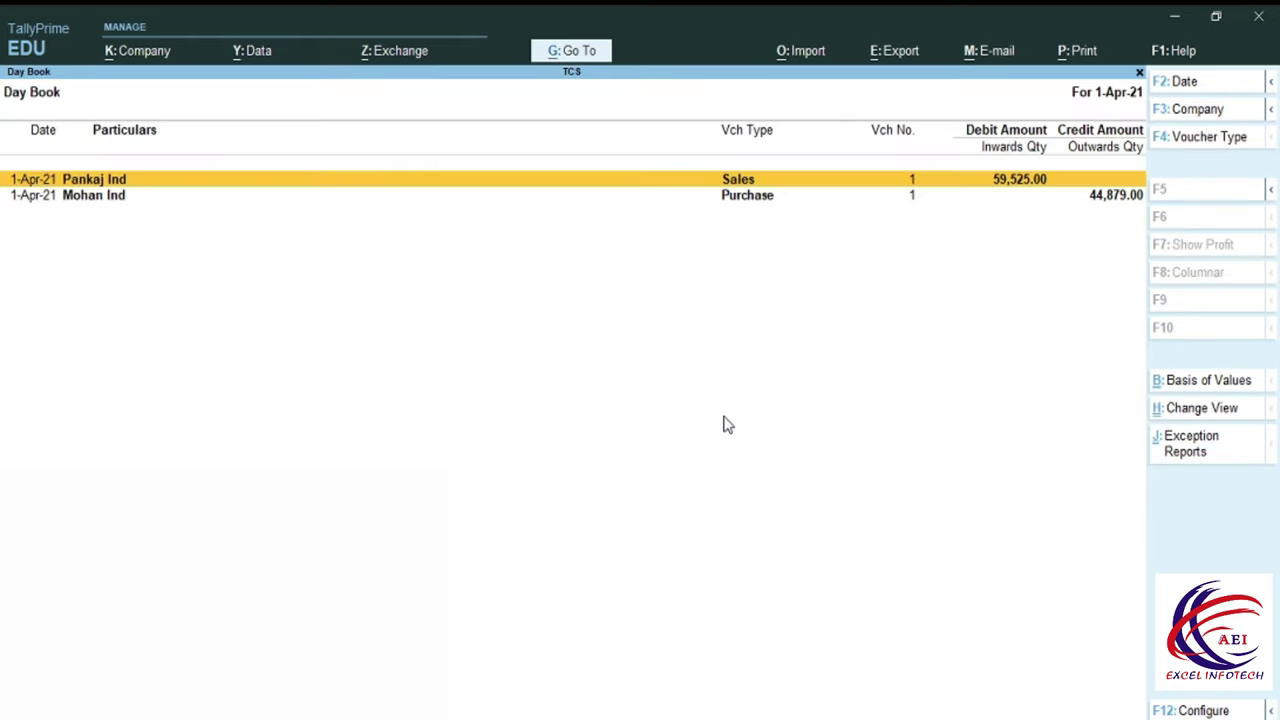
pyautogui.press('Escape')
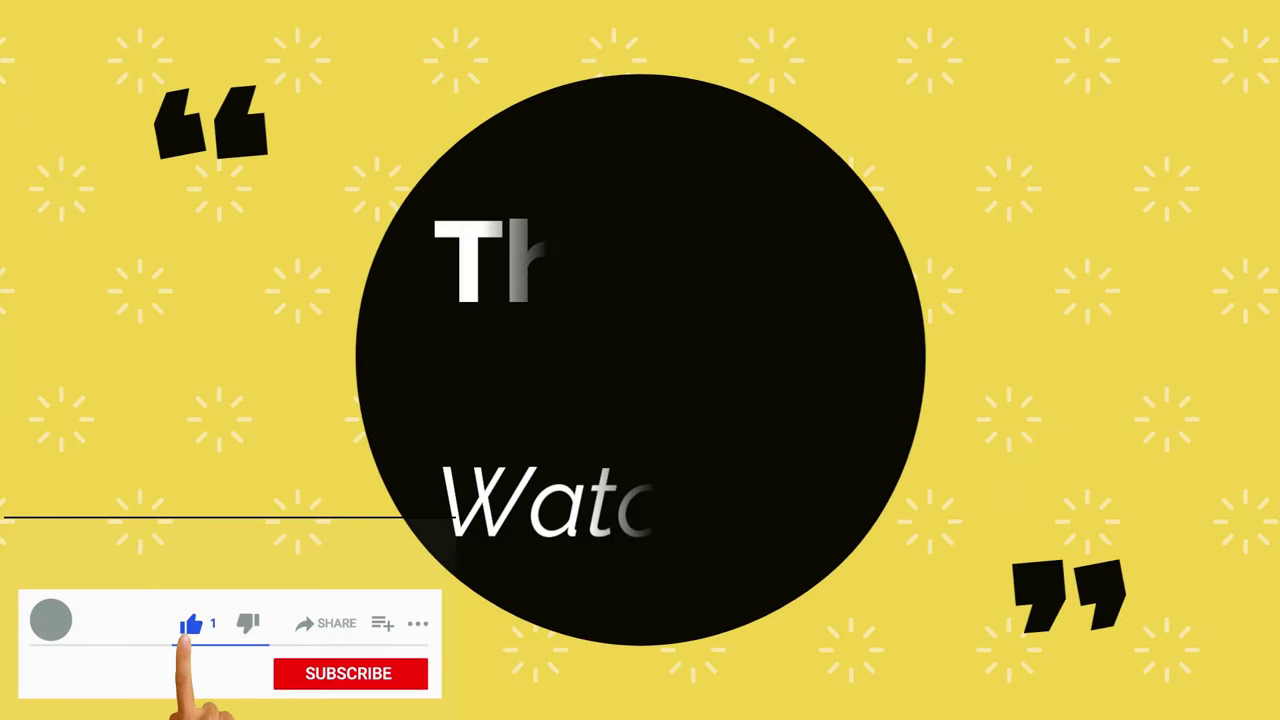